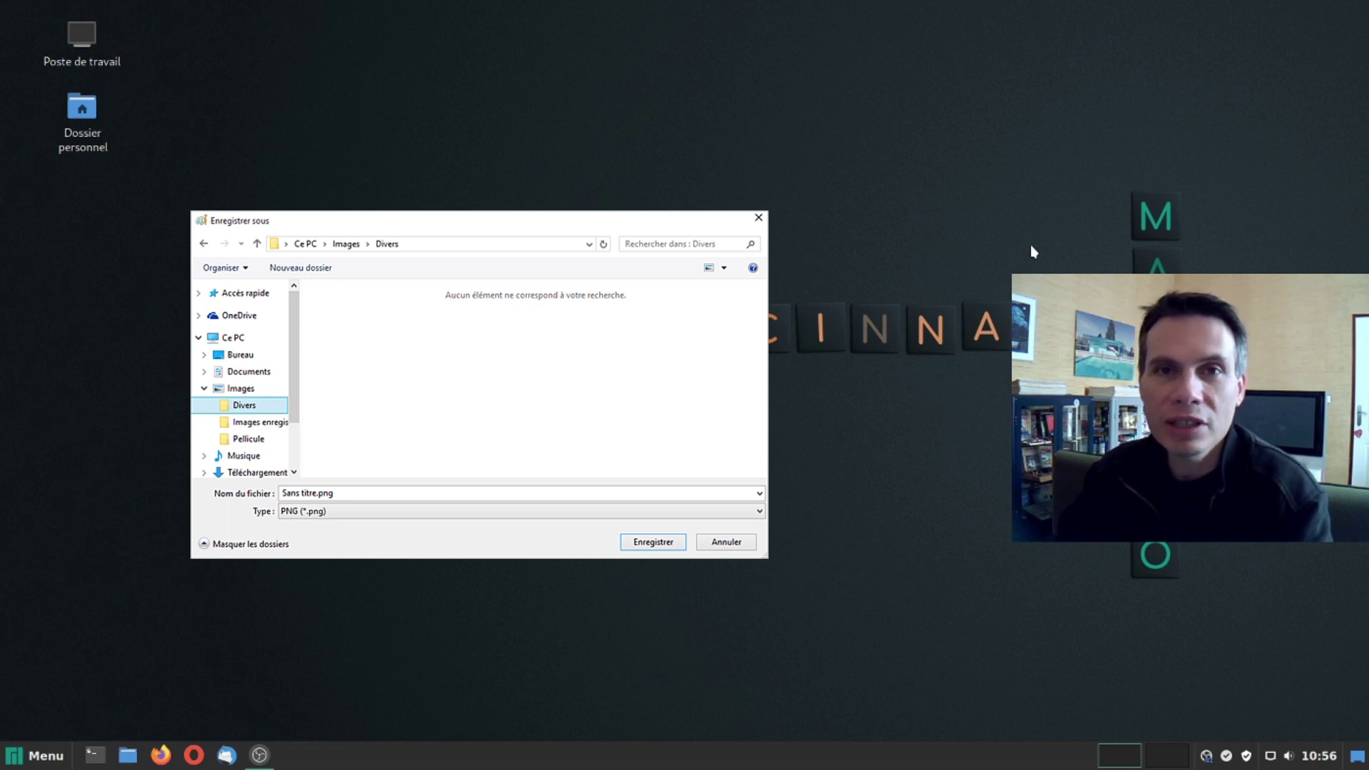
pyautogui.press('Escape')
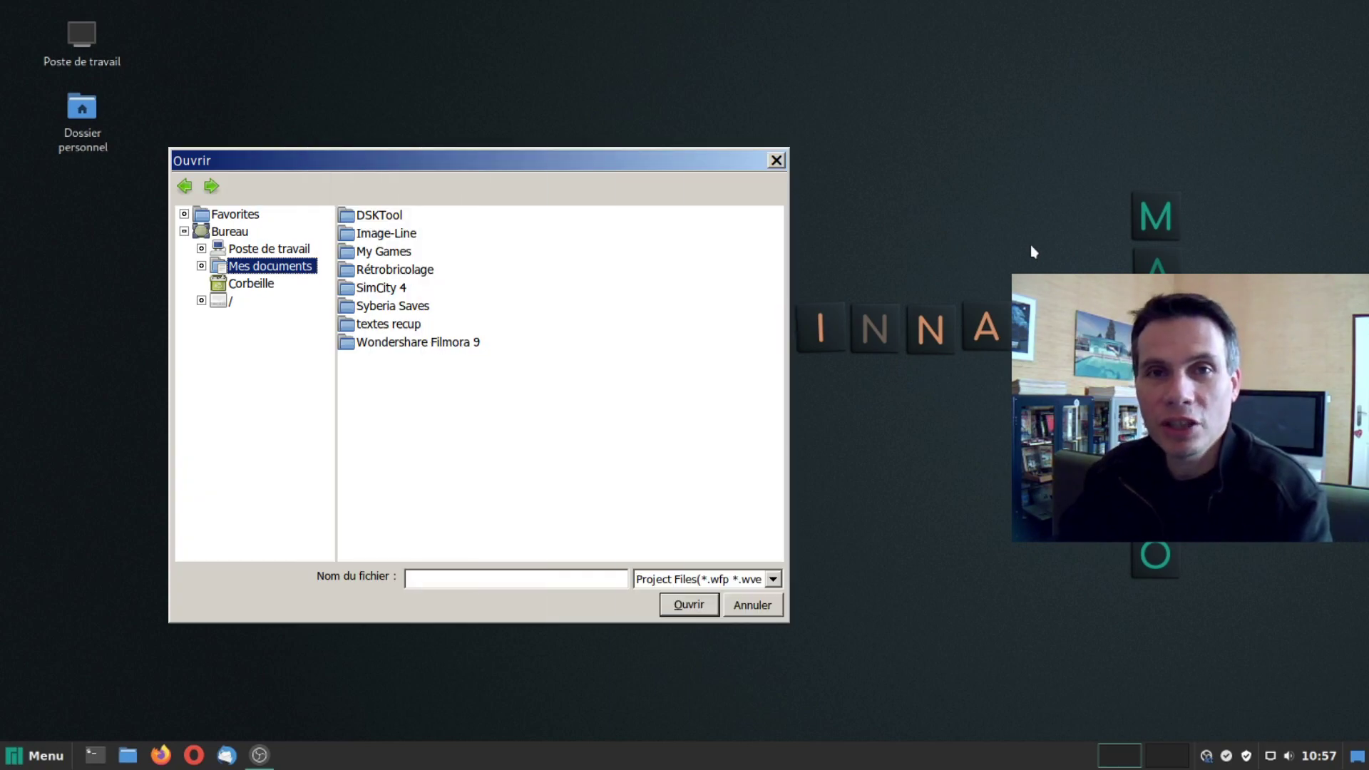
pyautogui.press('Escape')
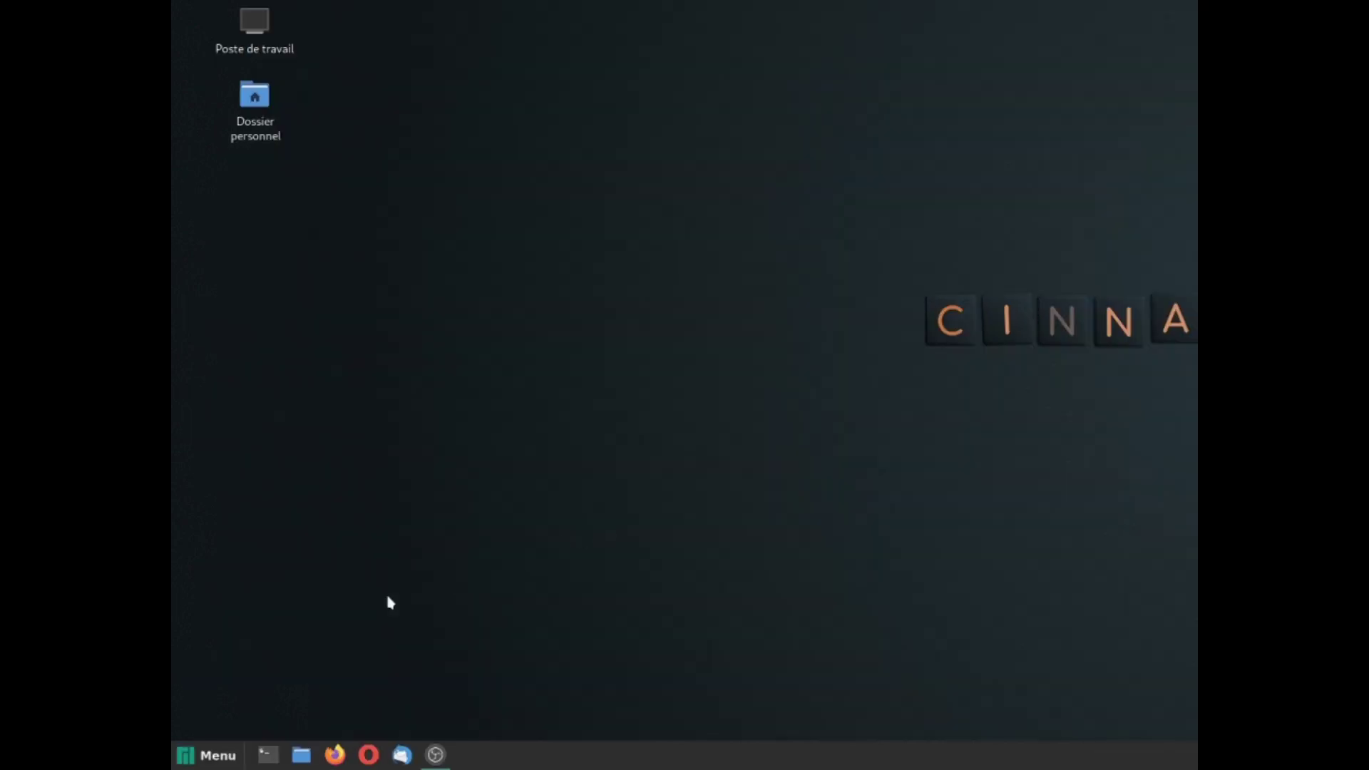
# Step: Open the hardware configuration page of the Manjaro settings manager
pyautogui.press('super')
pyautogui.write('manjaro')
pyautogui.press('Down')
pyautogui.press('Return')
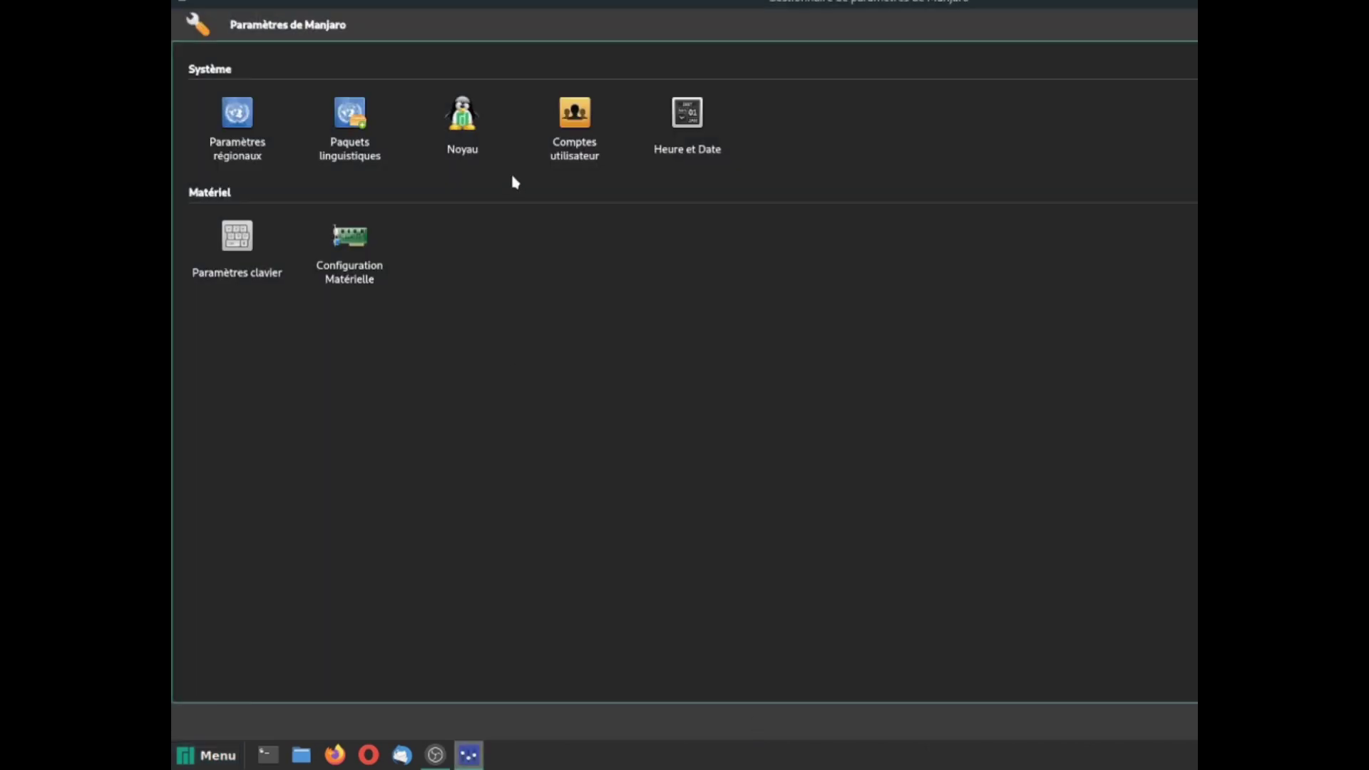
pyautogui.click(352, 243)
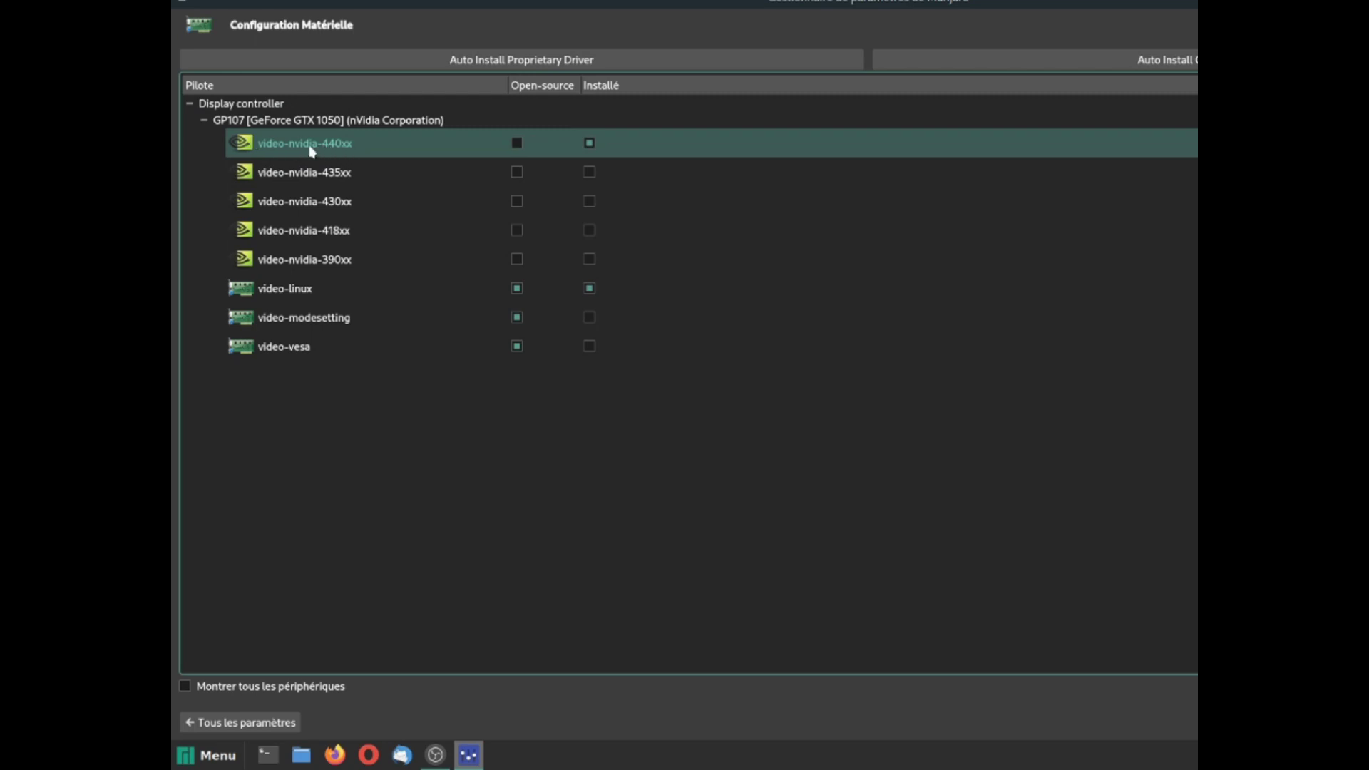
# Step: Examine the proprietary NVIDIA drivers listed for the graphics card and which one is installed
pyautogui.click(303, 122)
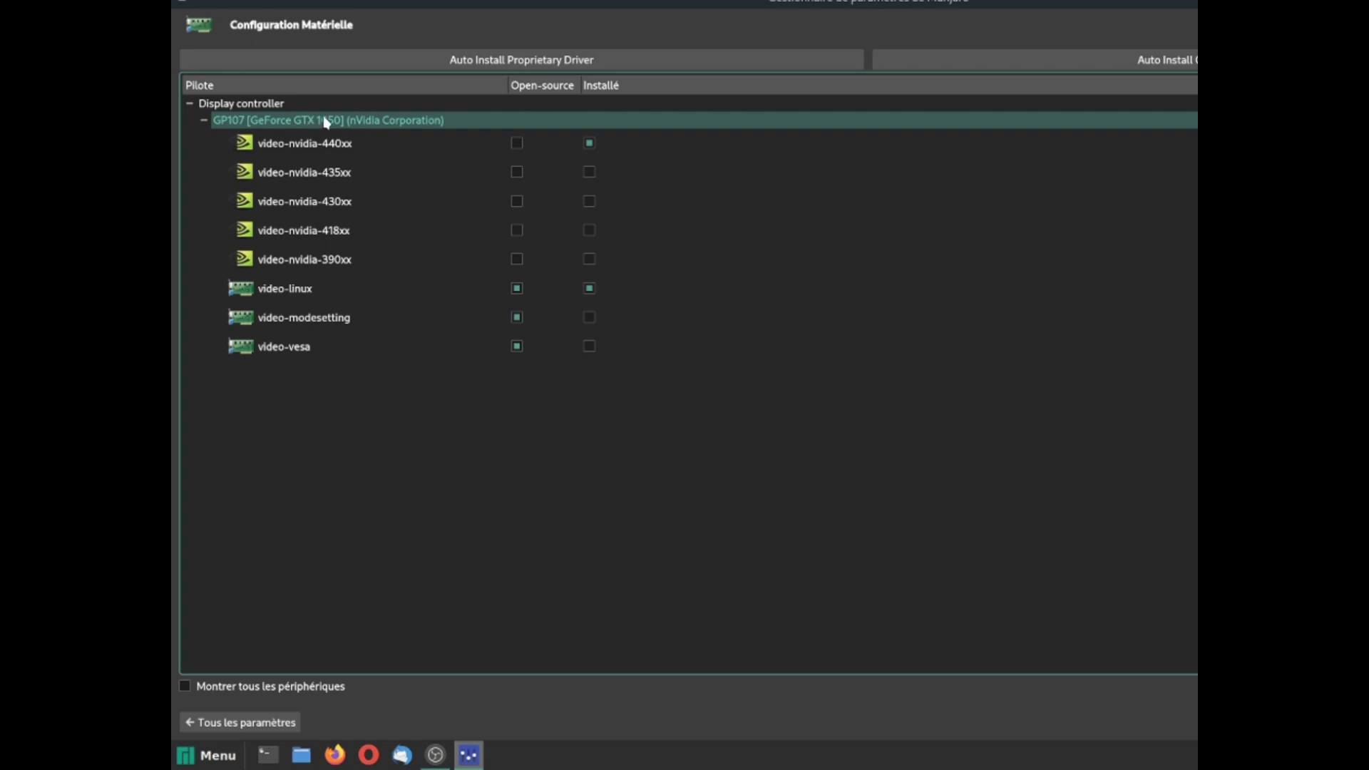
pyautogui.click(335, 134)
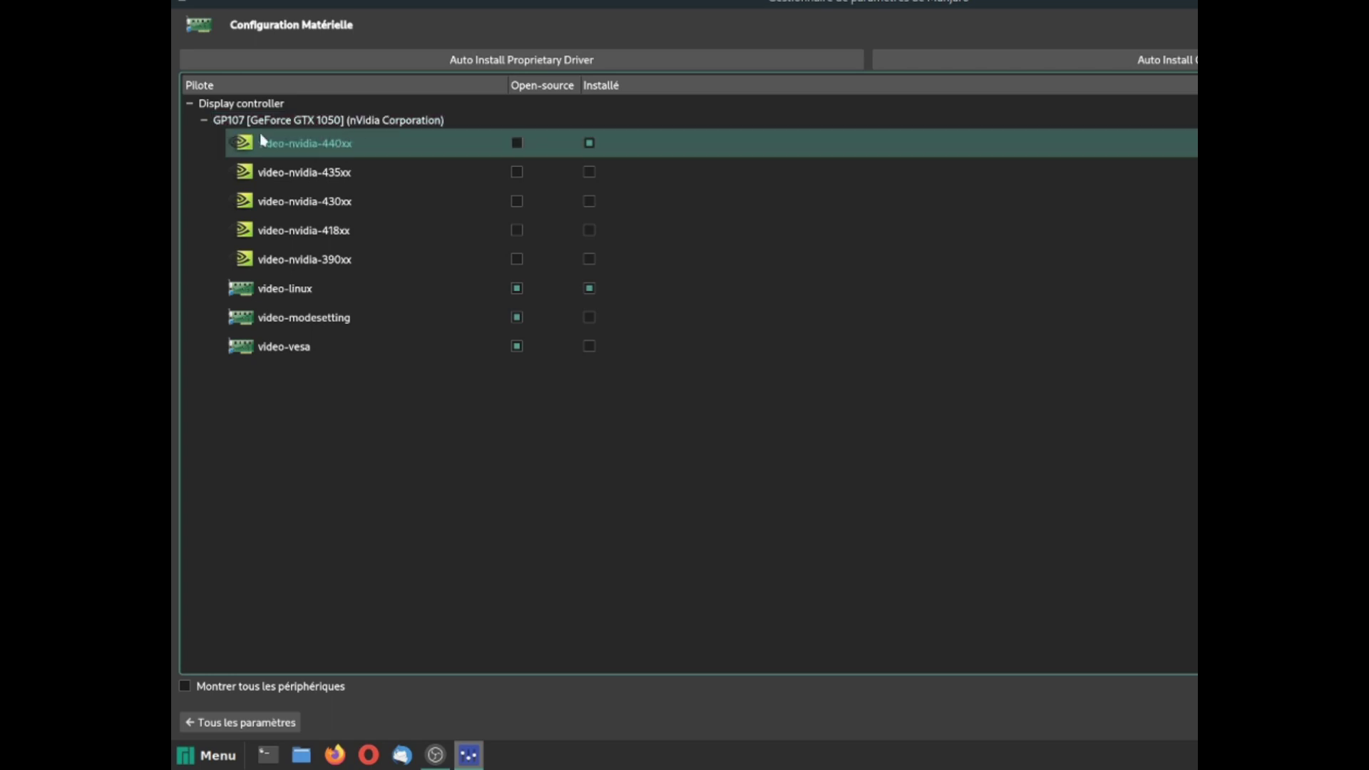
pyautogui.press('Down')
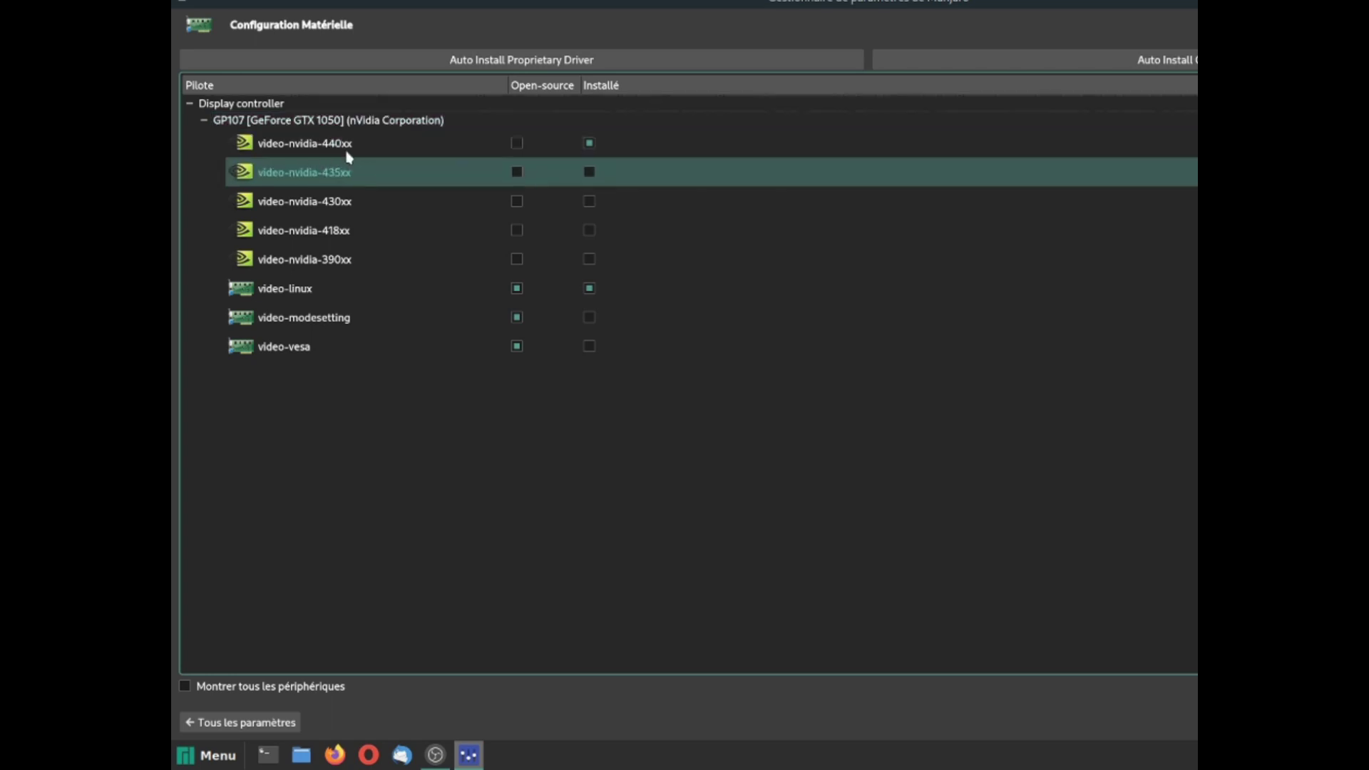
pyautogui.press('Up')
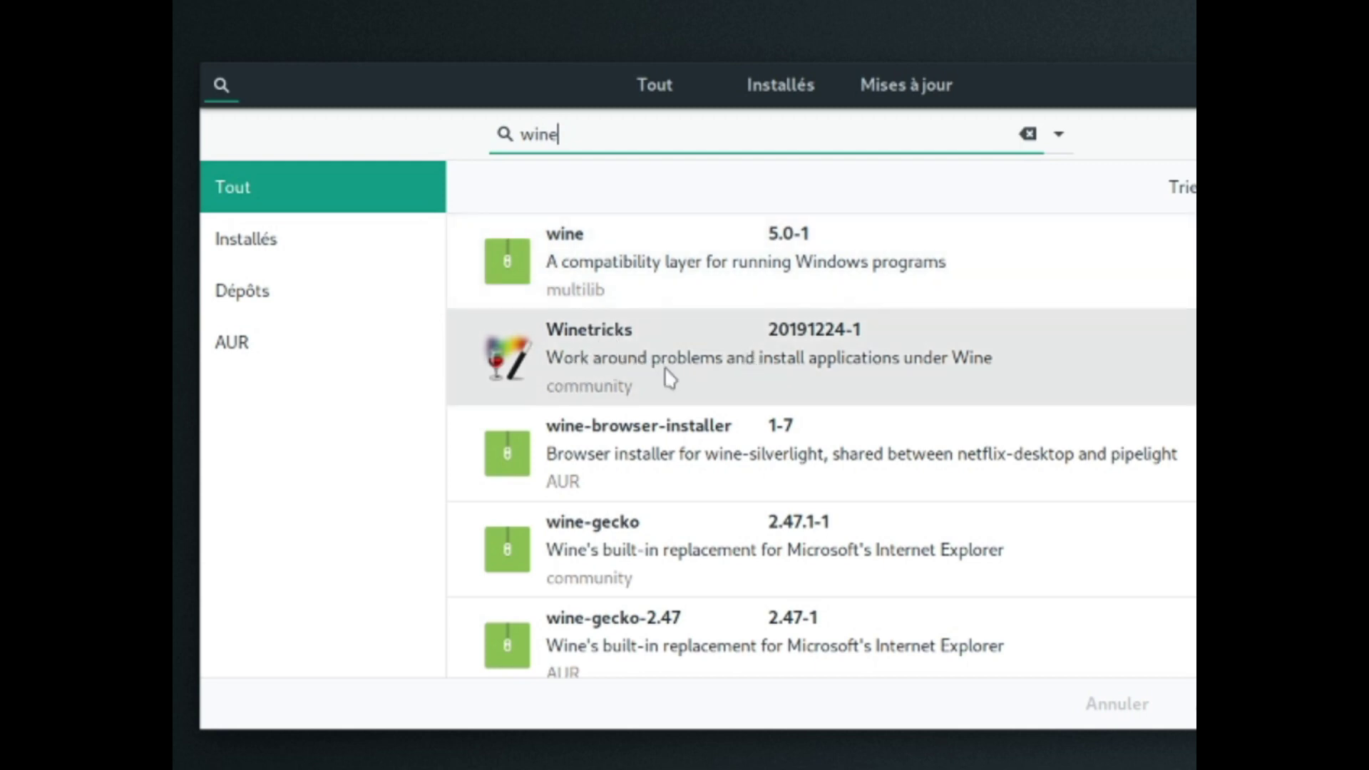
# Step: Mark the wine and Winetricks packages for installation in the software manager
pyautogui.click(1319, 261)
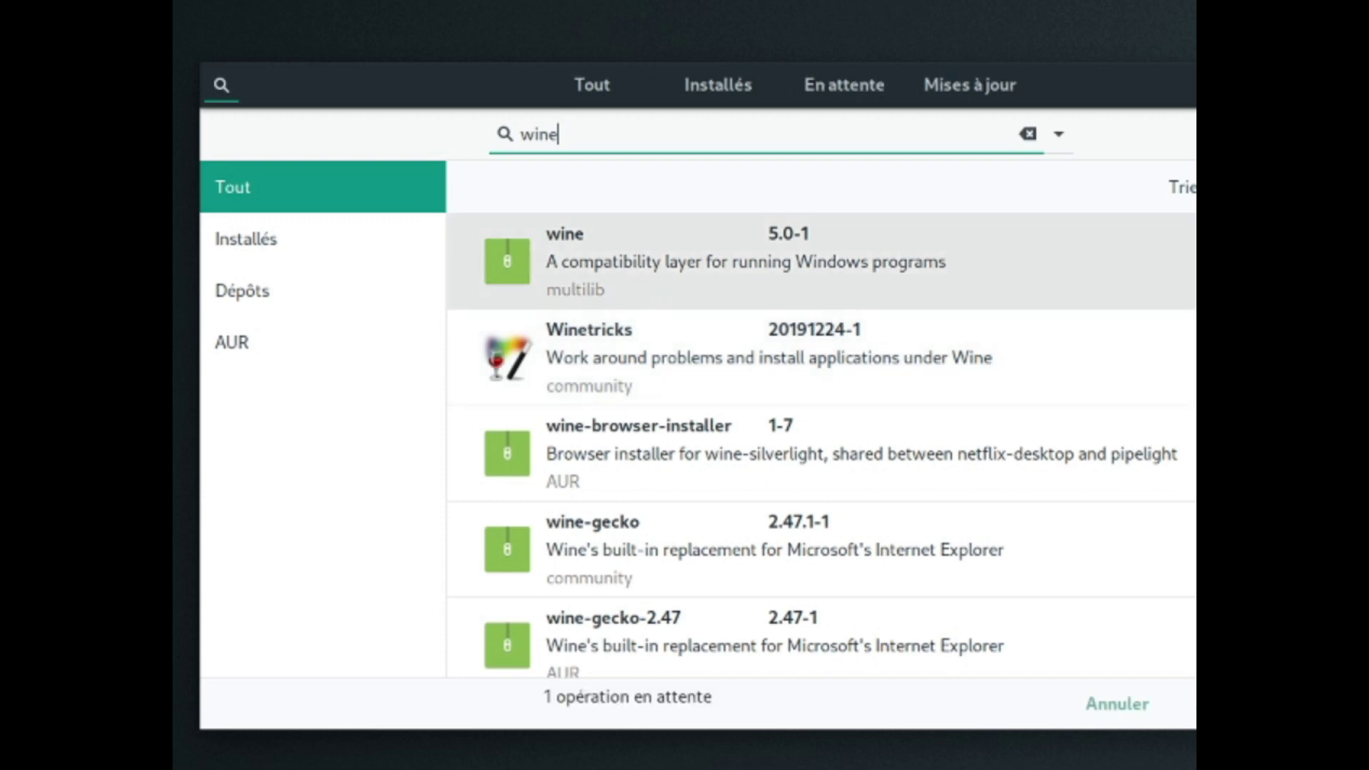
pyautogui.click(1319, 357)
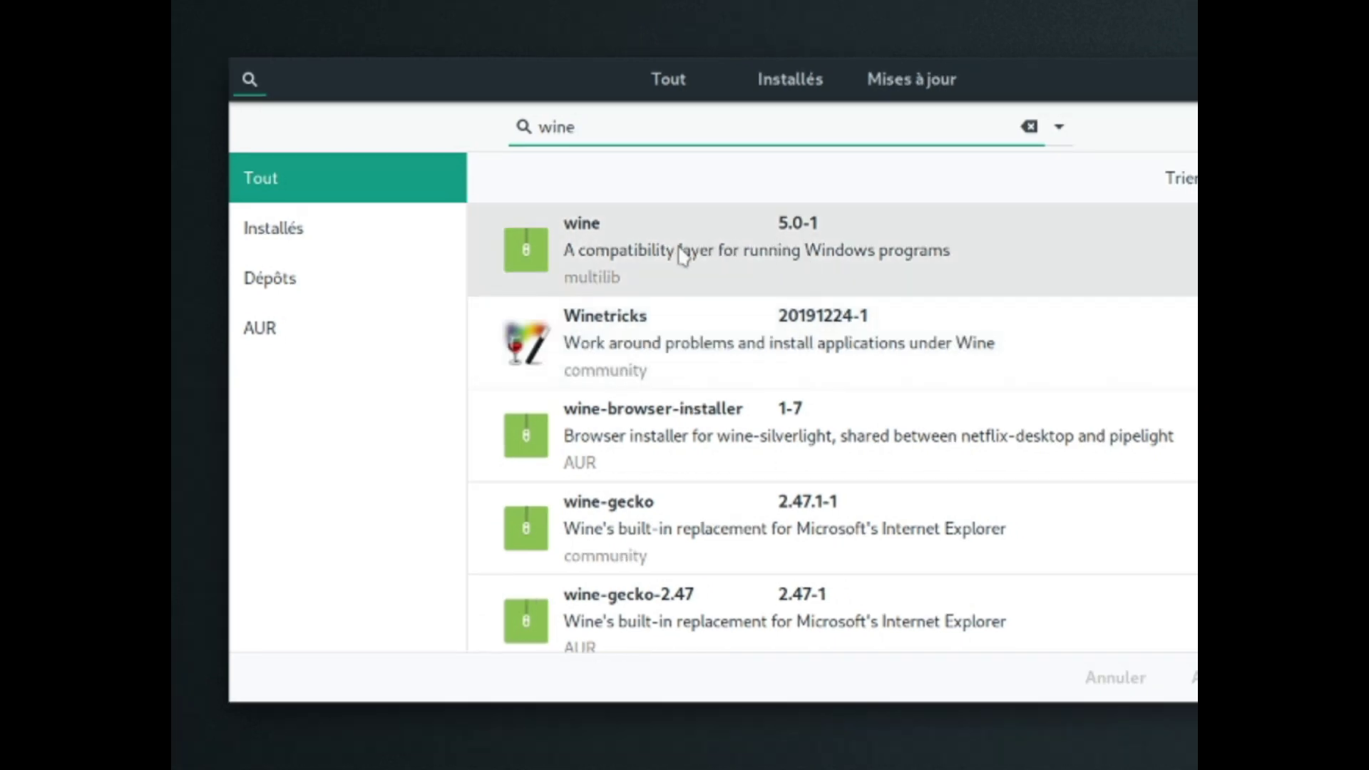
# Step: Examine the wine package's details, including its required and optional dependencies
pyautogui.click(683, 255)
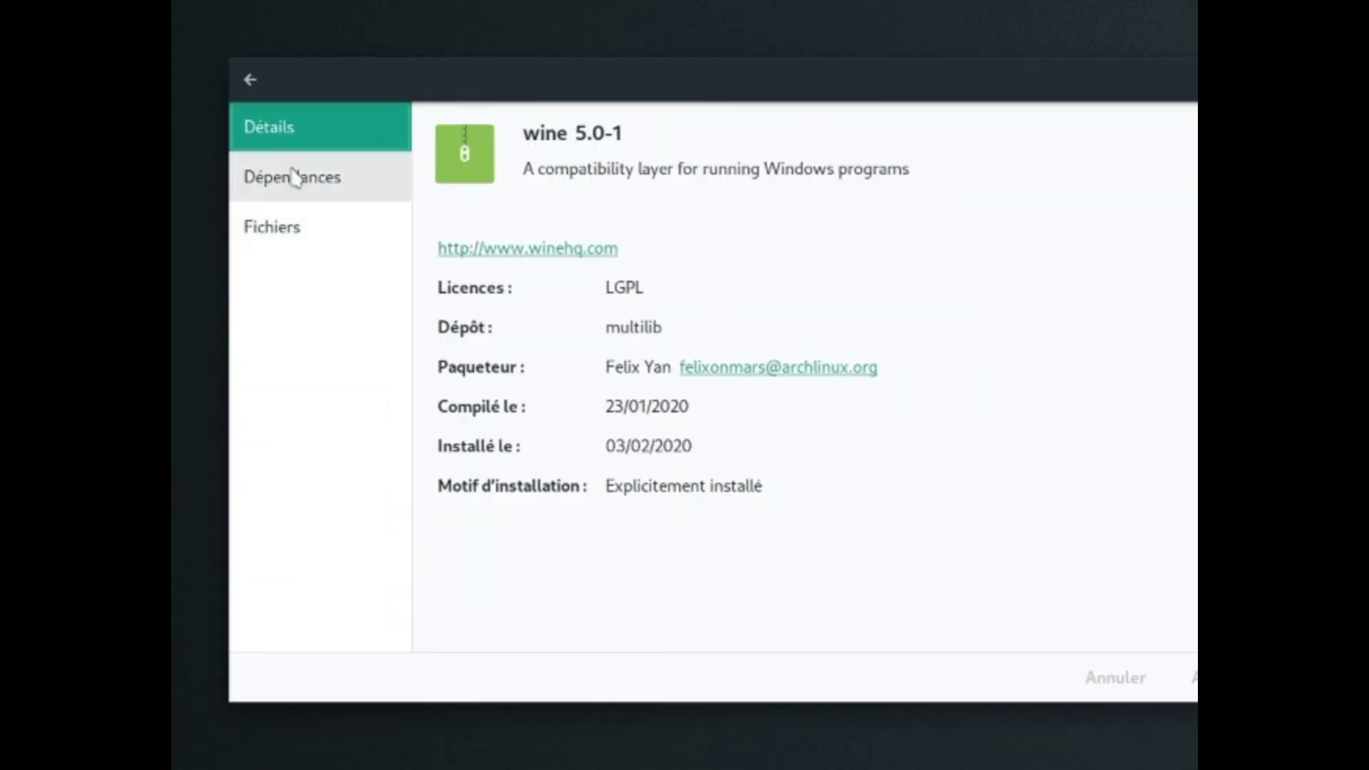
pyautogui.click(300, 184)
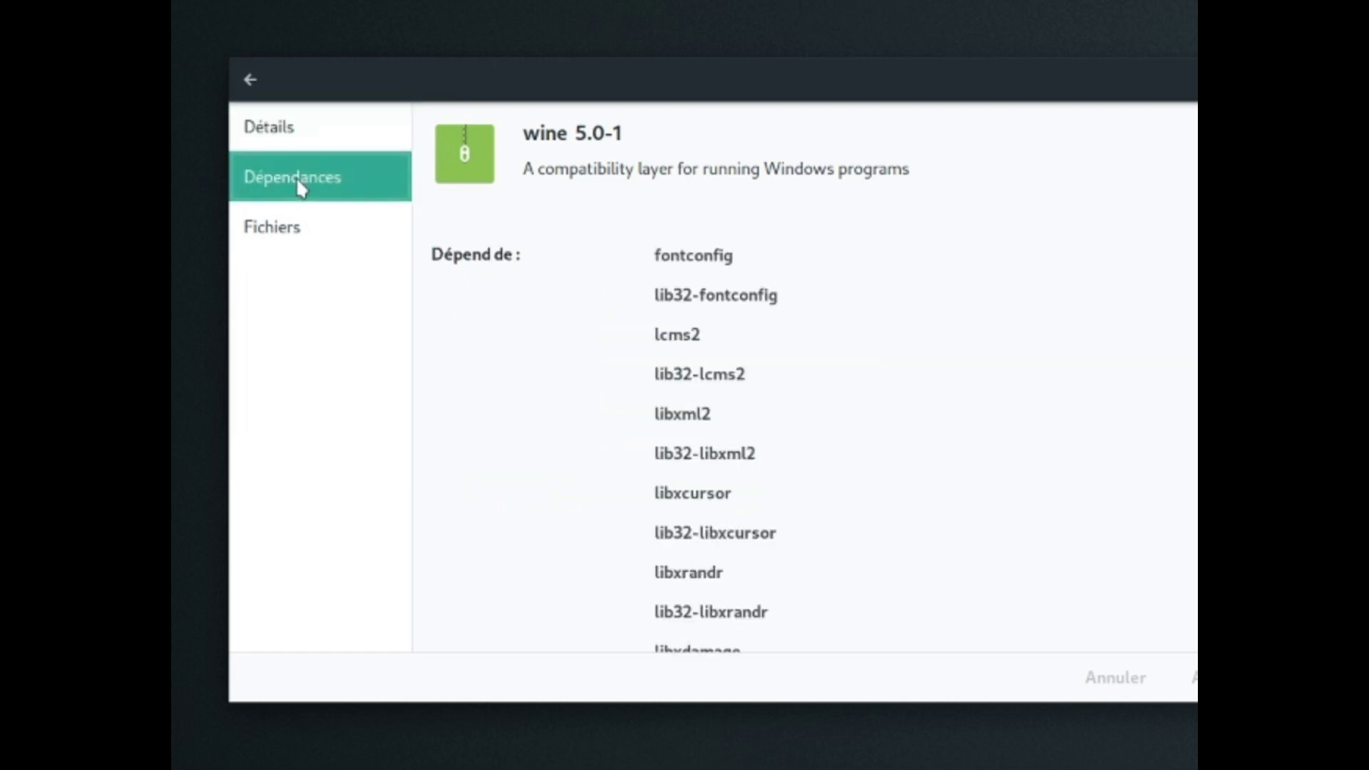
pyautogui.scroll(-5, 973, 292)
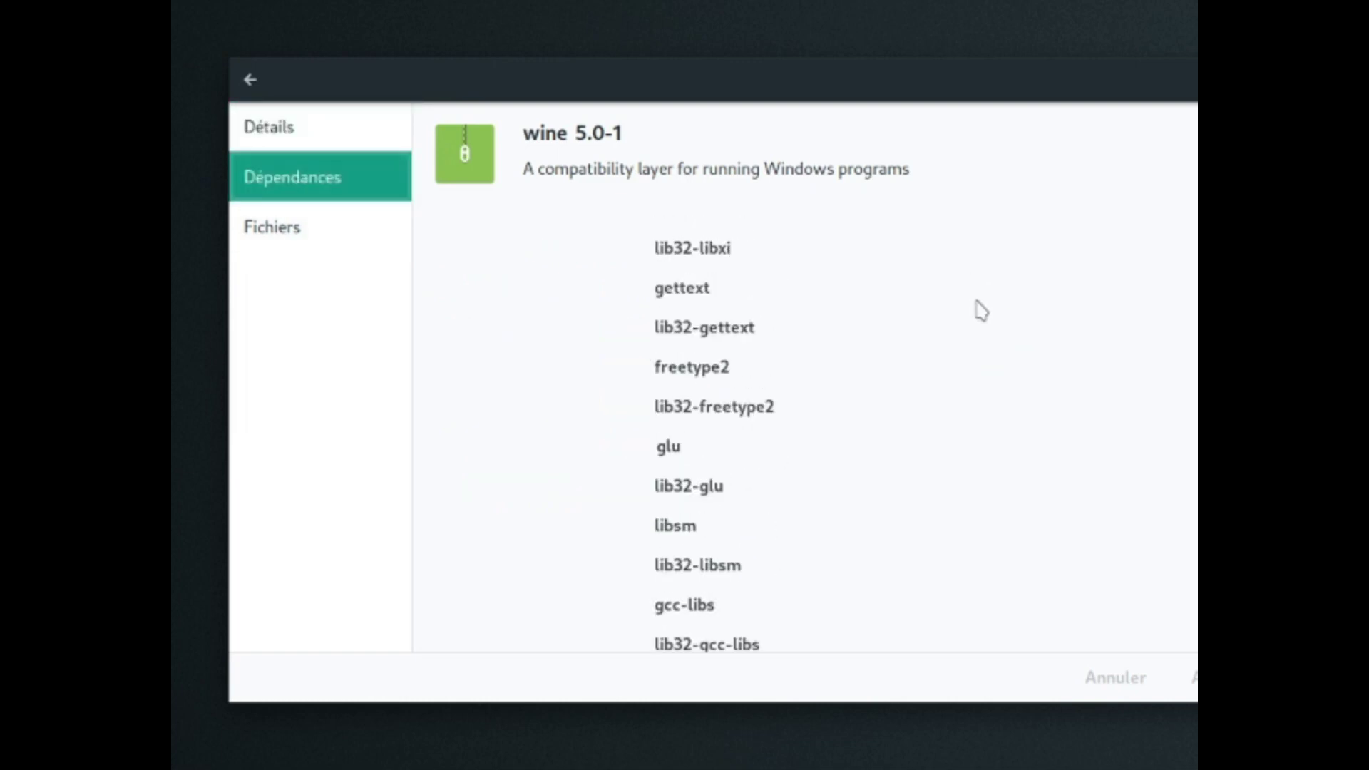
pyautogui.scroll(-10, 977, 318)
pyautogui.scroll(-2, 755, 392)
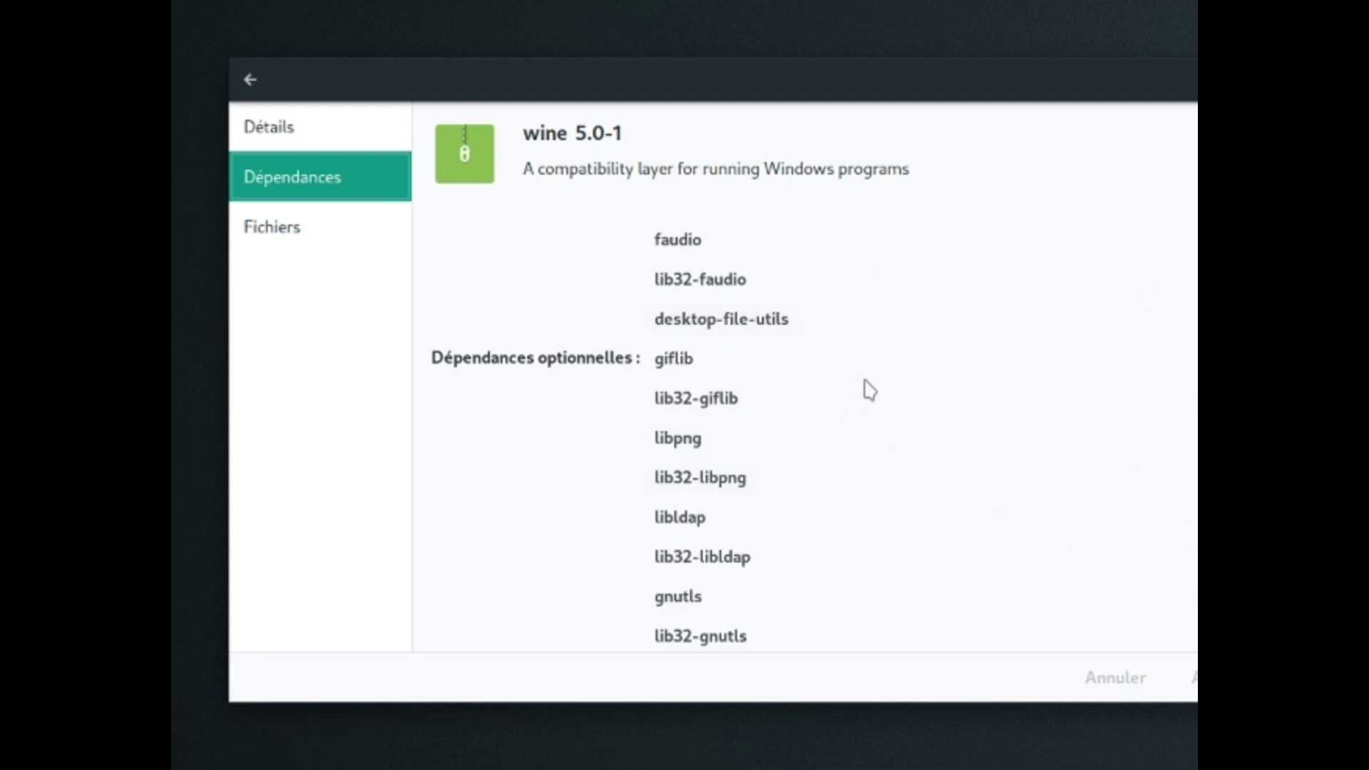
pyautogui.scroll(-9, 873, 390)
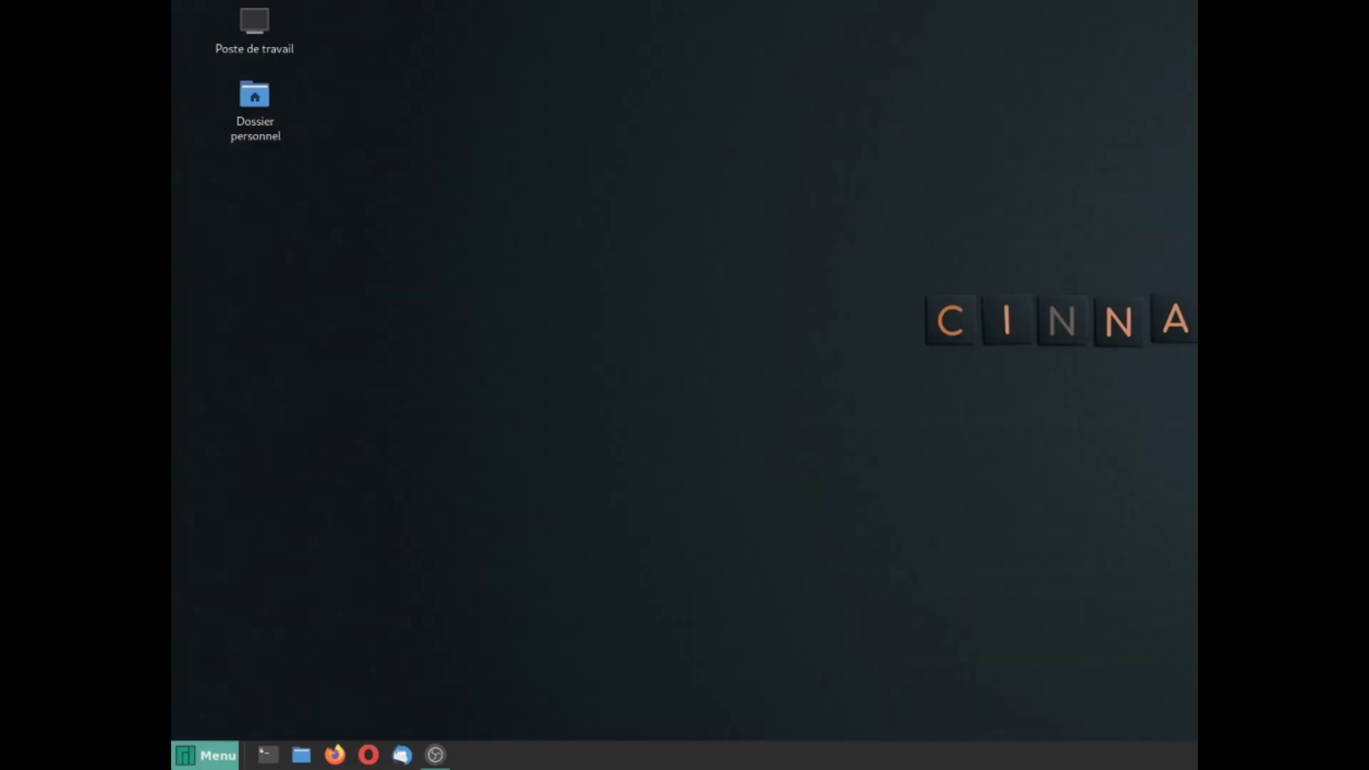
# Step: Launch Winetricks, then move and widen its 64-bit WINEPREFIX warning window
pyautogui.click(204, 755)
pyautogui.moveTo(316, 425)
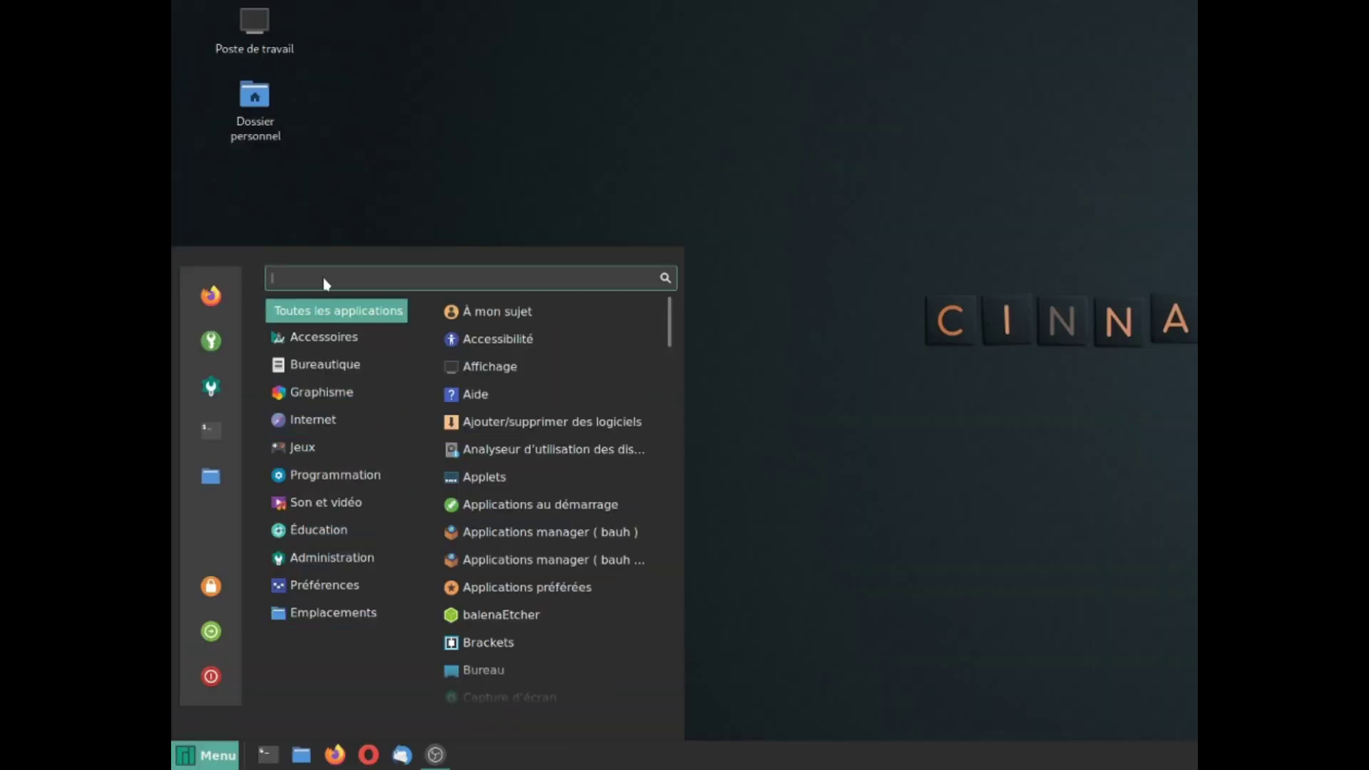
pyautogui.write('winet')
pyautogui.press('Return')
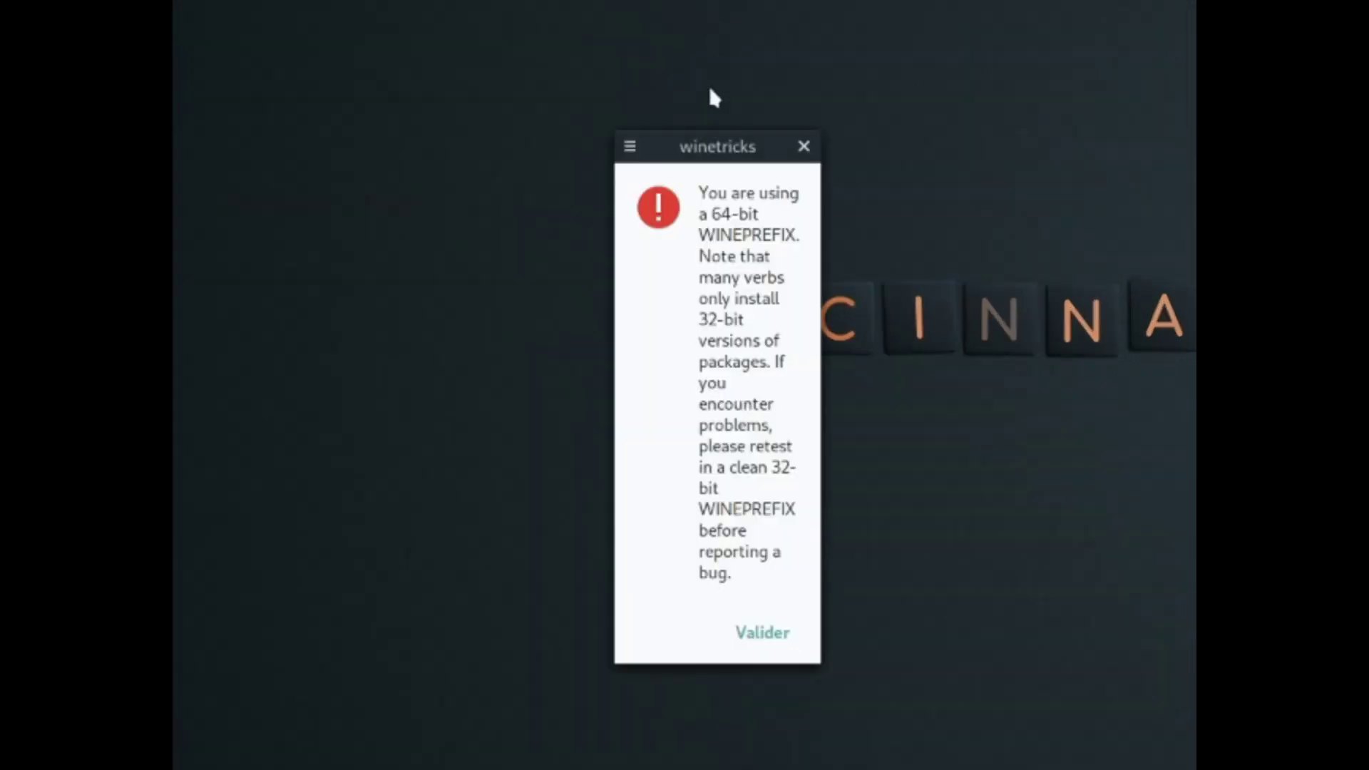
pyautogui.moveTo(714, 143); pyautogui.dragTo(542, 66)
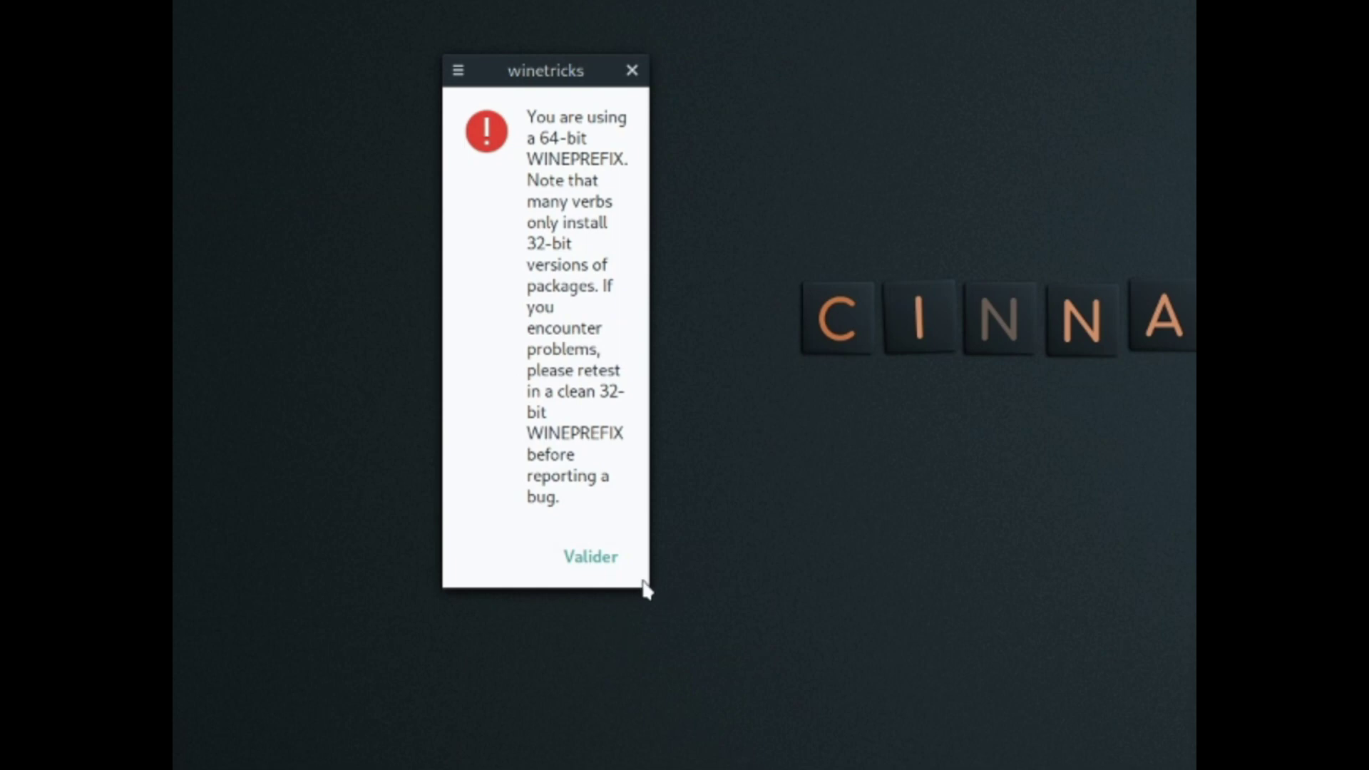
pyautogui.moveTo(639, 584); pyautogui.dragTo(990, 559)
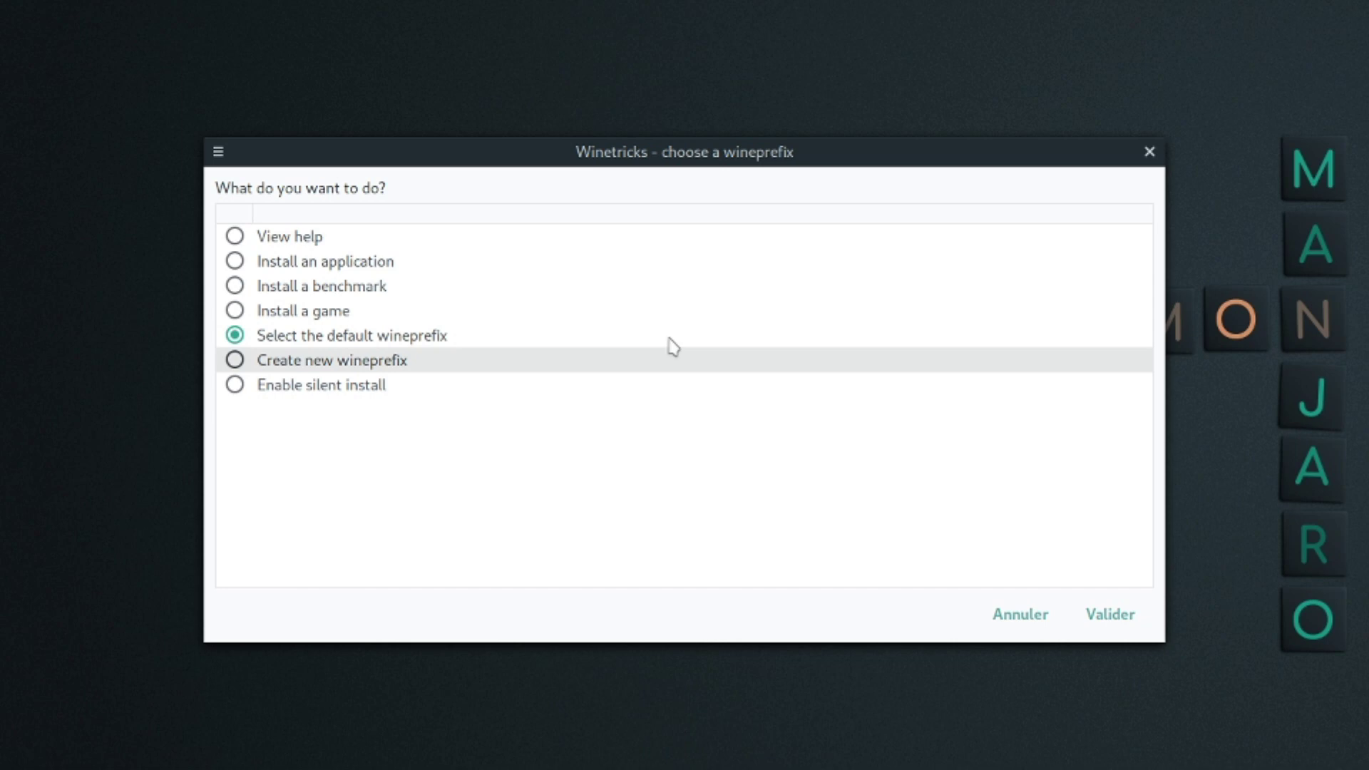
# Step: Select the default wineprefix, run winecfg for it and show Wine's display settings
pyautogui.click(1110, 623)
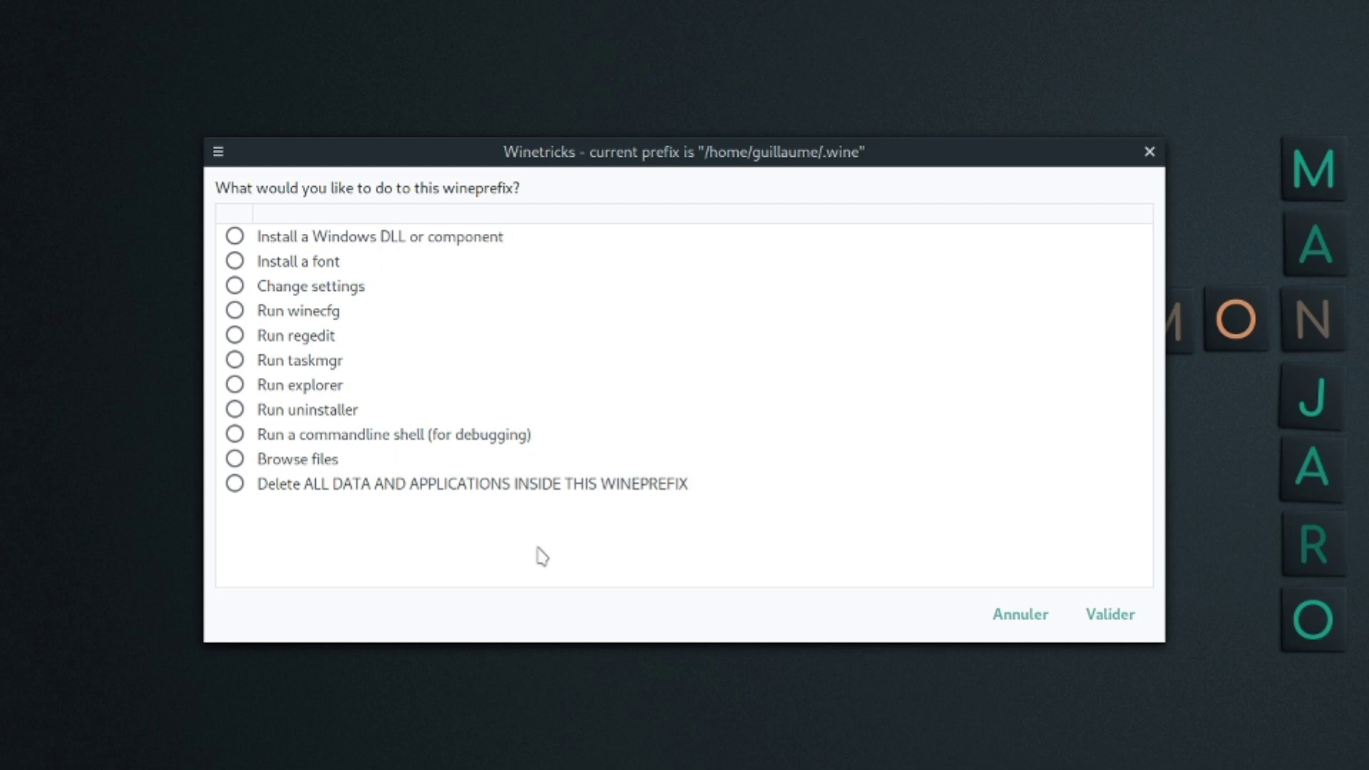
pyautogui.click(381, 363)
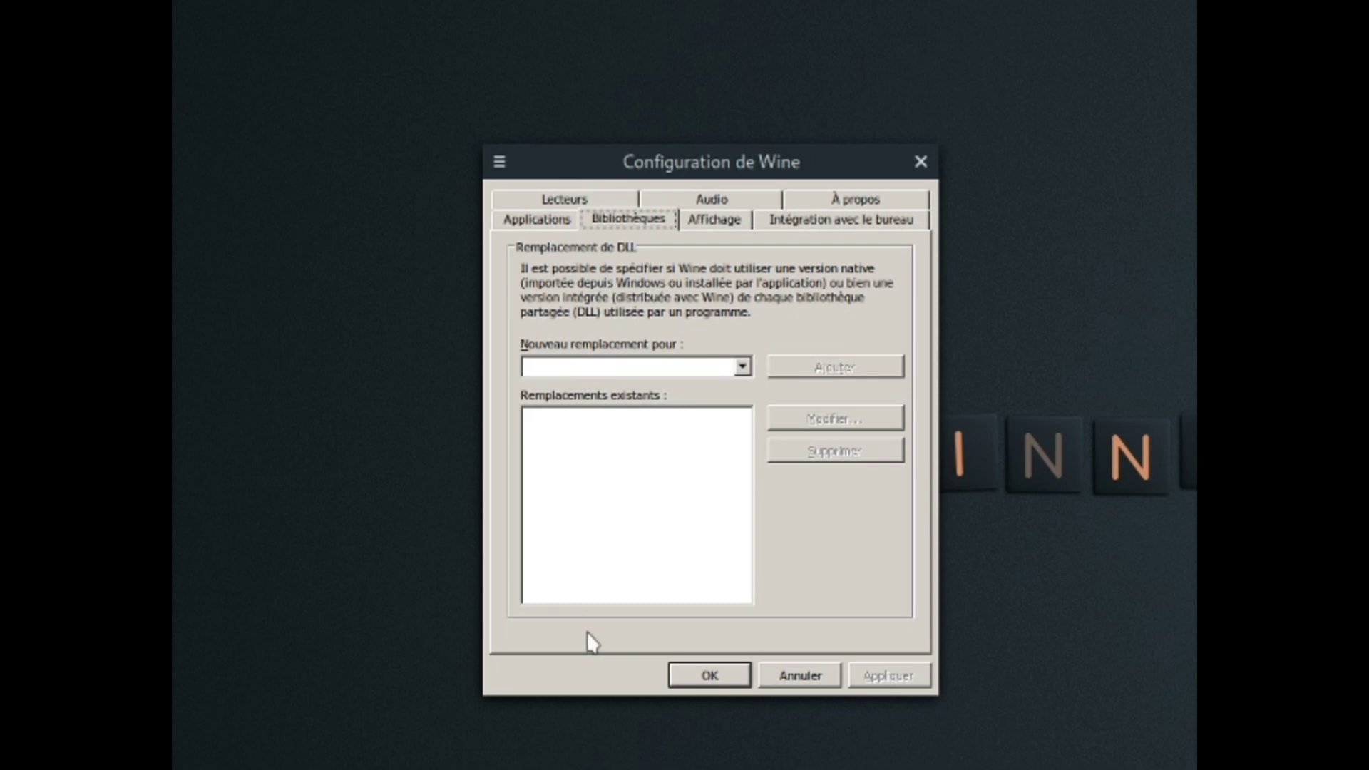
pyautogui.click(706, 218)
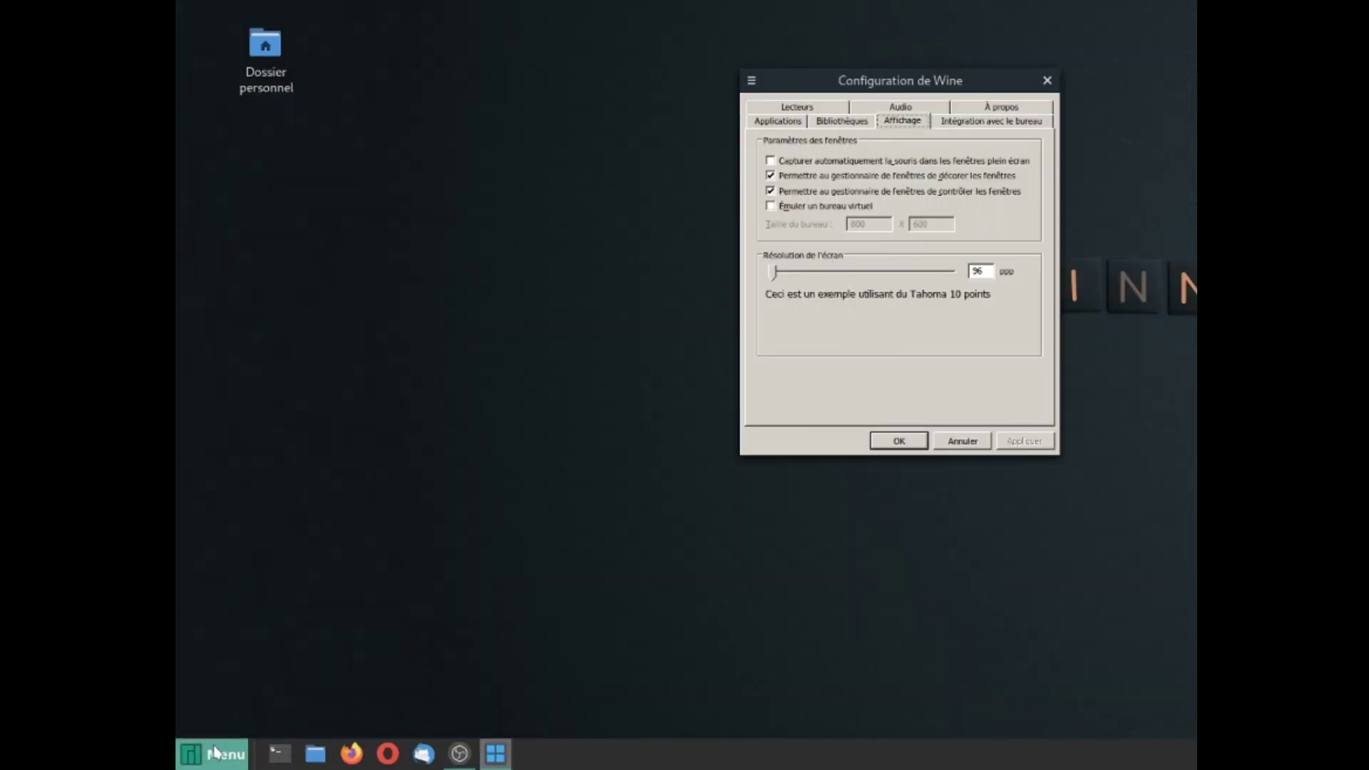
# Step: Adjust the screen resolution slider in Wine's display settings, using the desktop's application menu text as a size reference
pyautogui.click(241, 758)
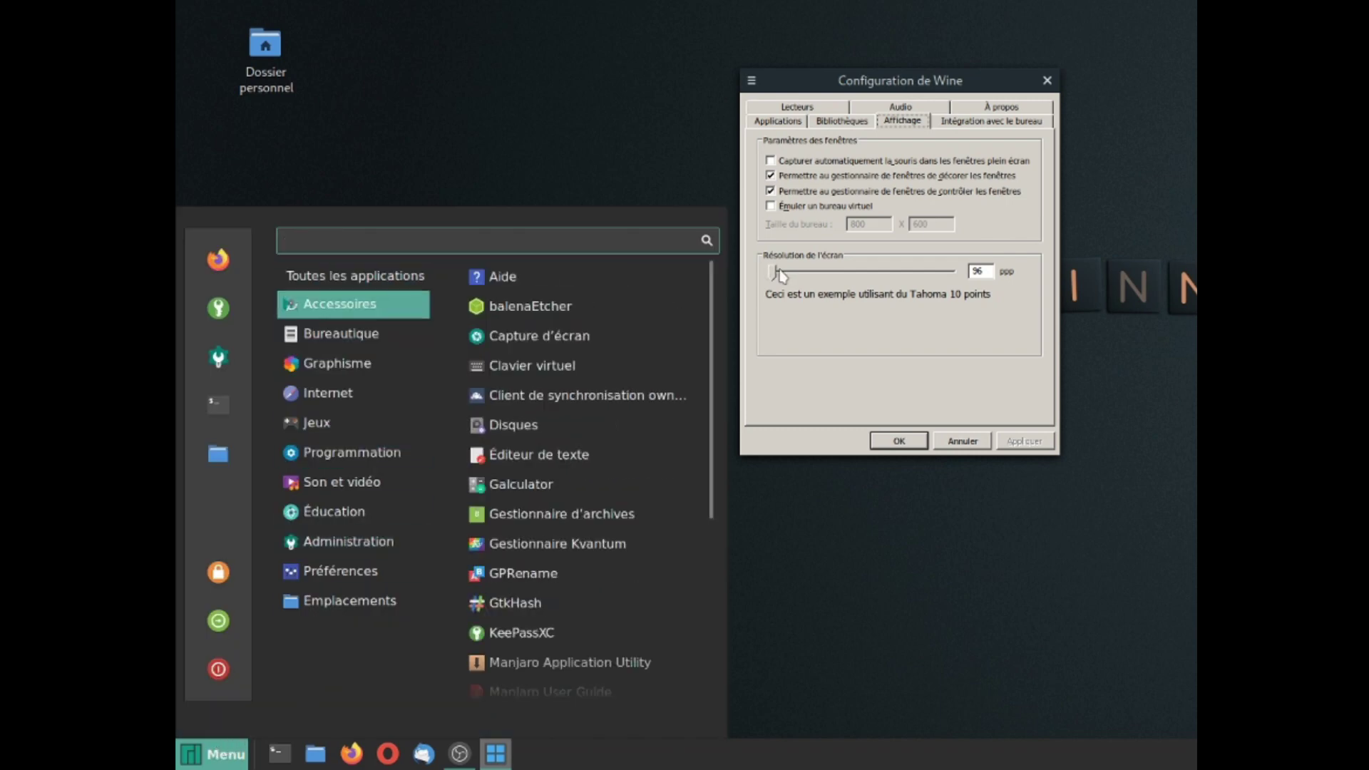
pyautogui.click(775, 273)
pyautogui.moveTo(529, 387); pyautogui.dragTo(547, 386)
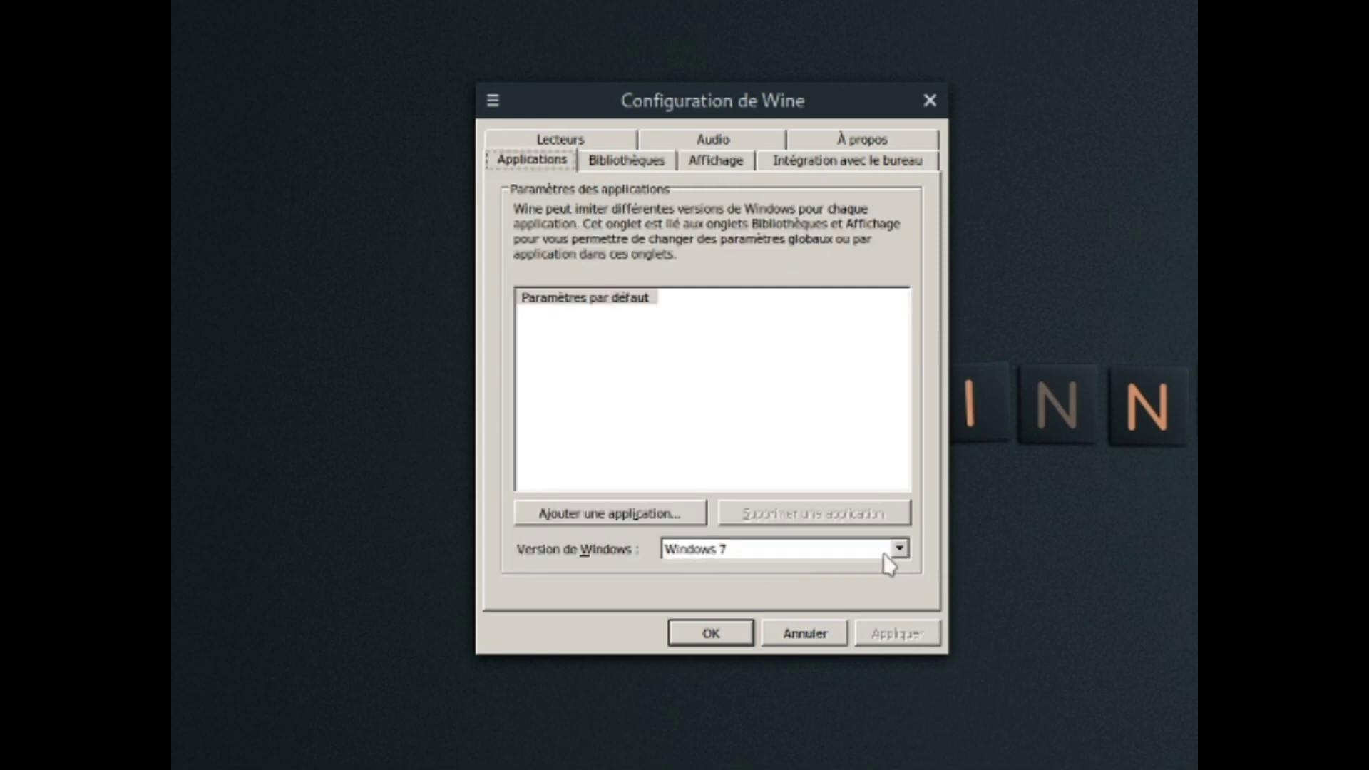
# Step: Review the emulated Windows versions, keep Windows 7, accept the Wine configuration and close Winetricks
pyautogui.click(900, 548)
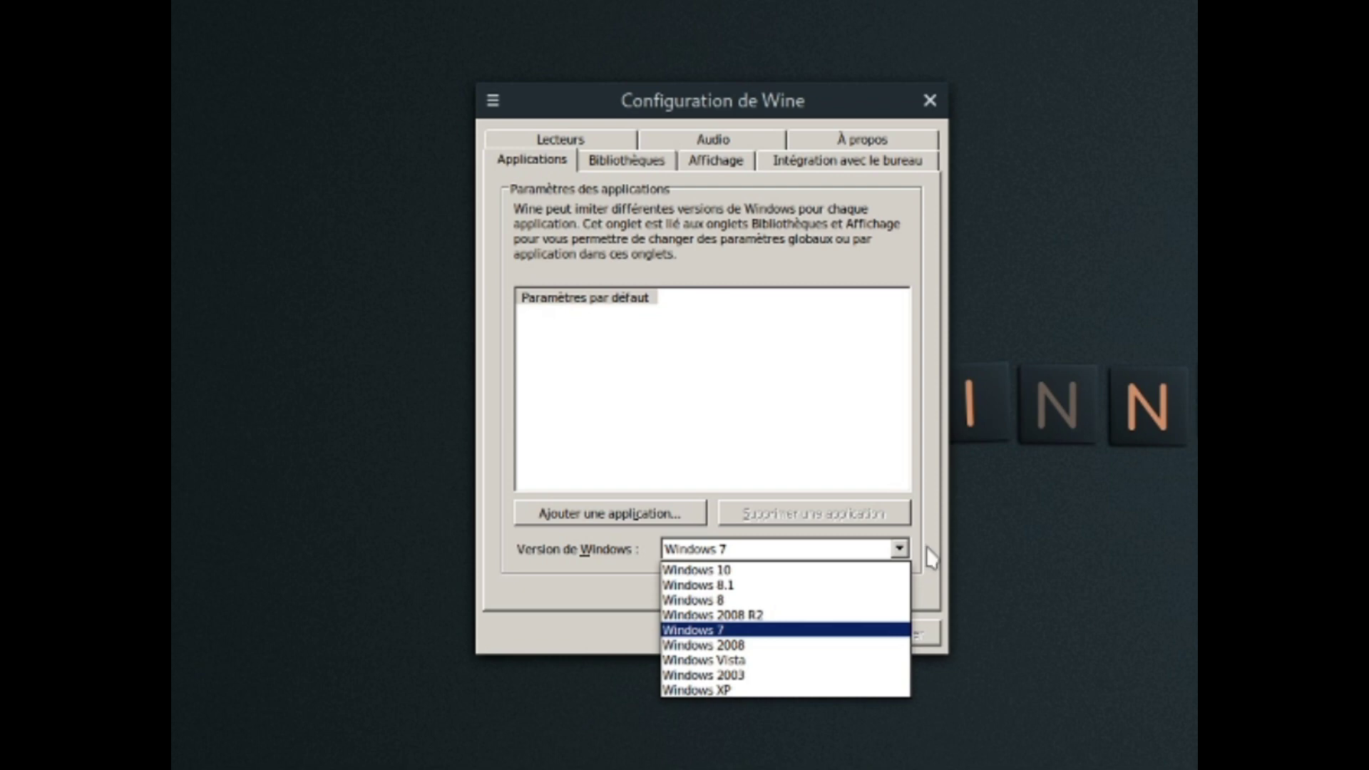
pyautogui.click(927, 547)
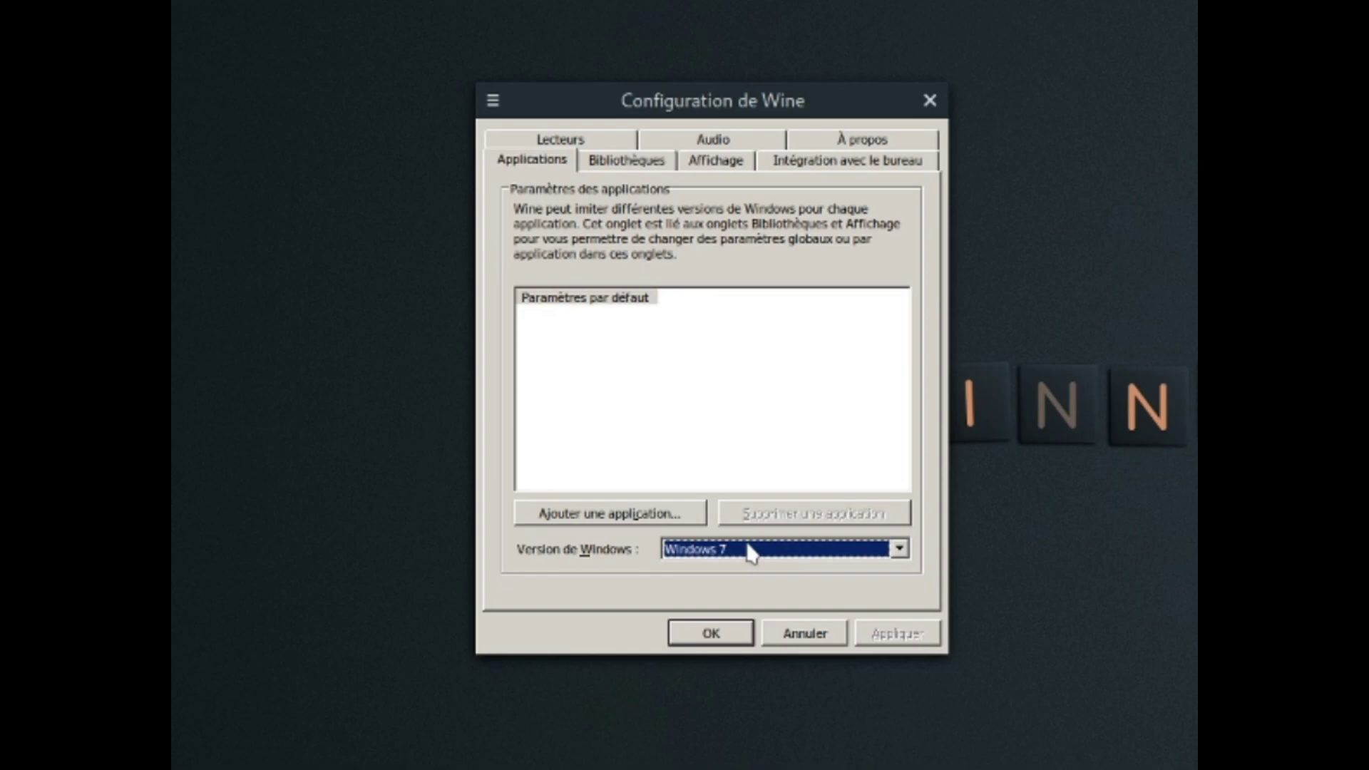
pyautogui.click(710, 633)
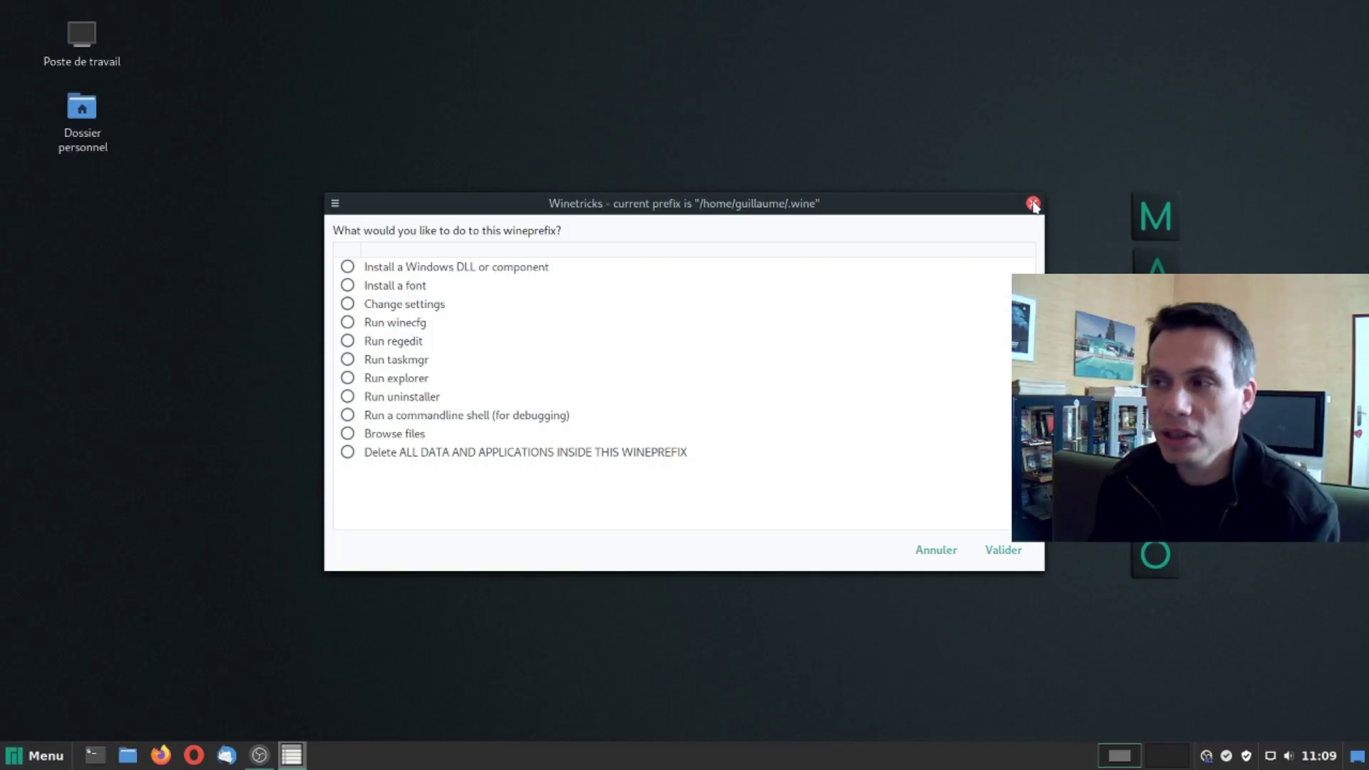
pyautogui.click(1033, 204)
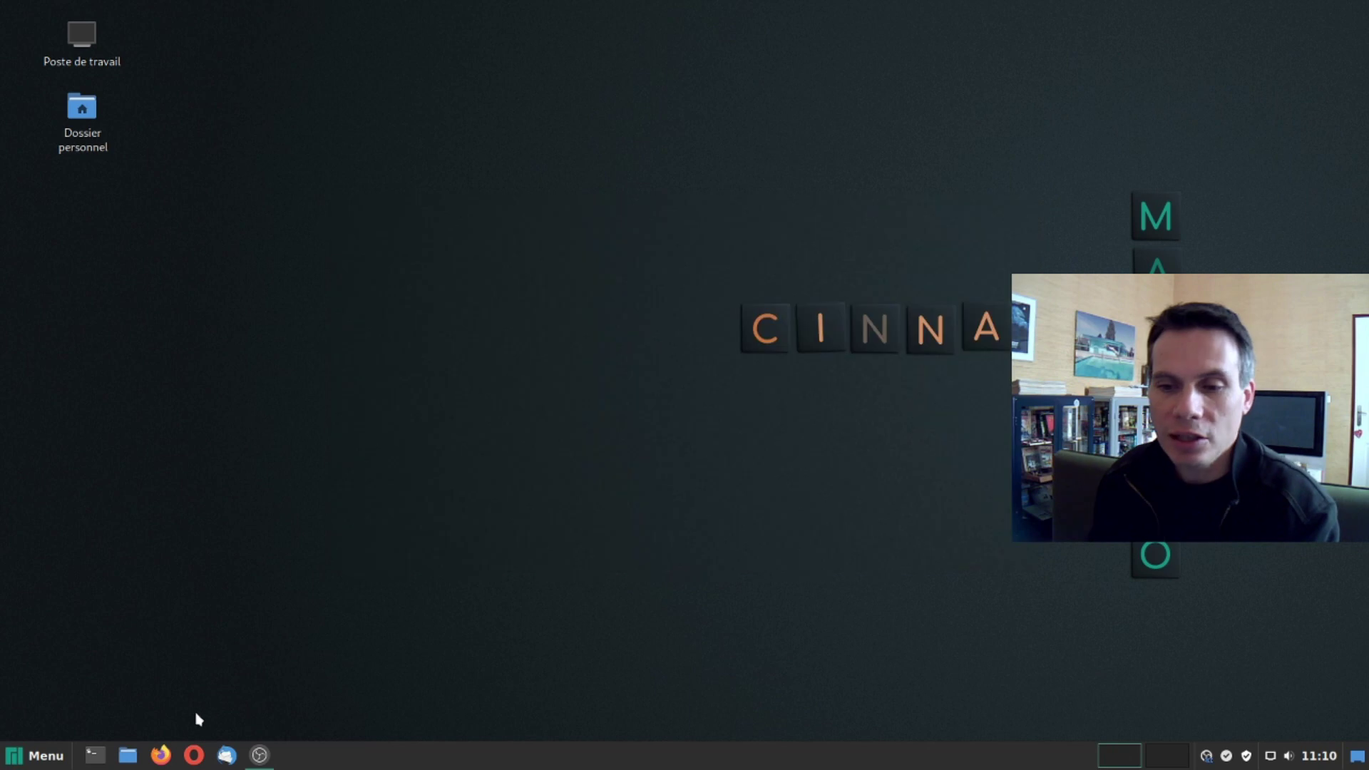
# Step: Switch to Firefox and search the web for irfanview
pyautogui.click(194, 755)
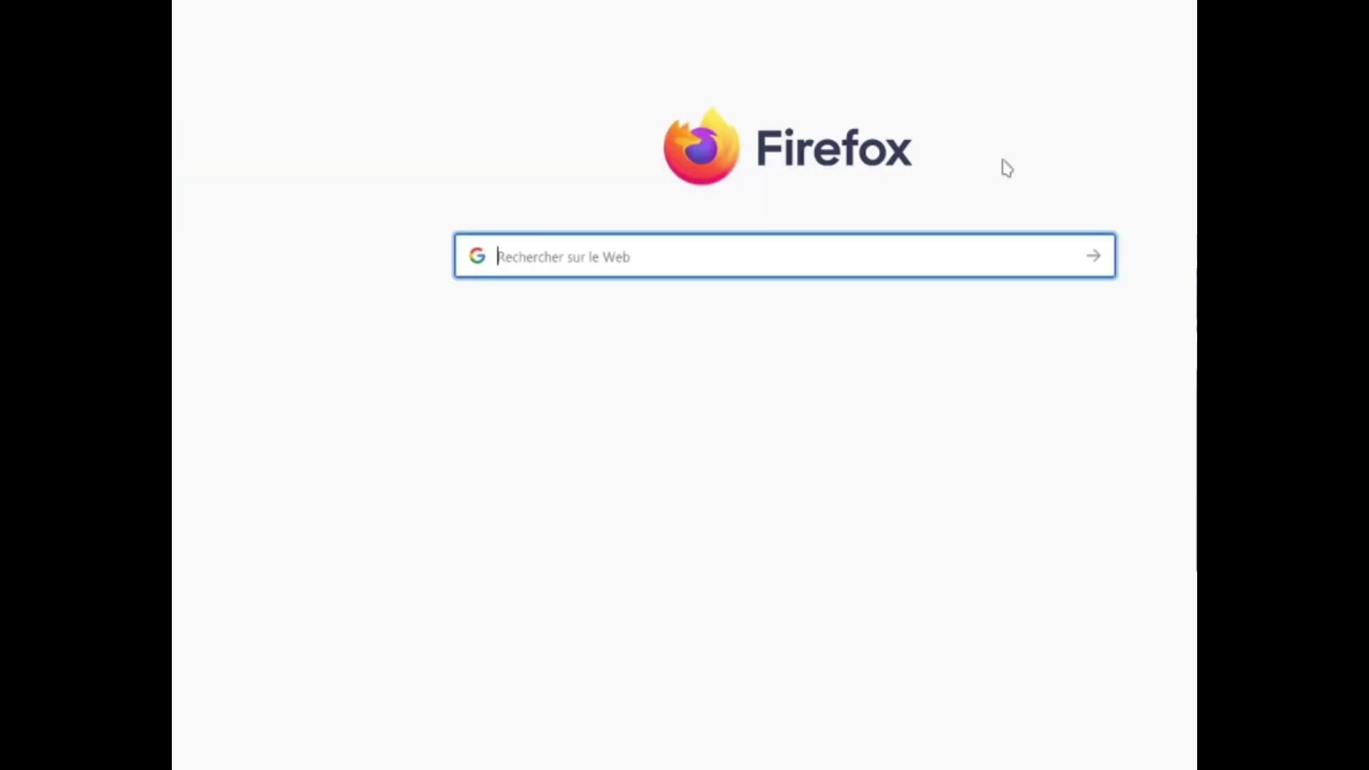
pyautogui.write('i')
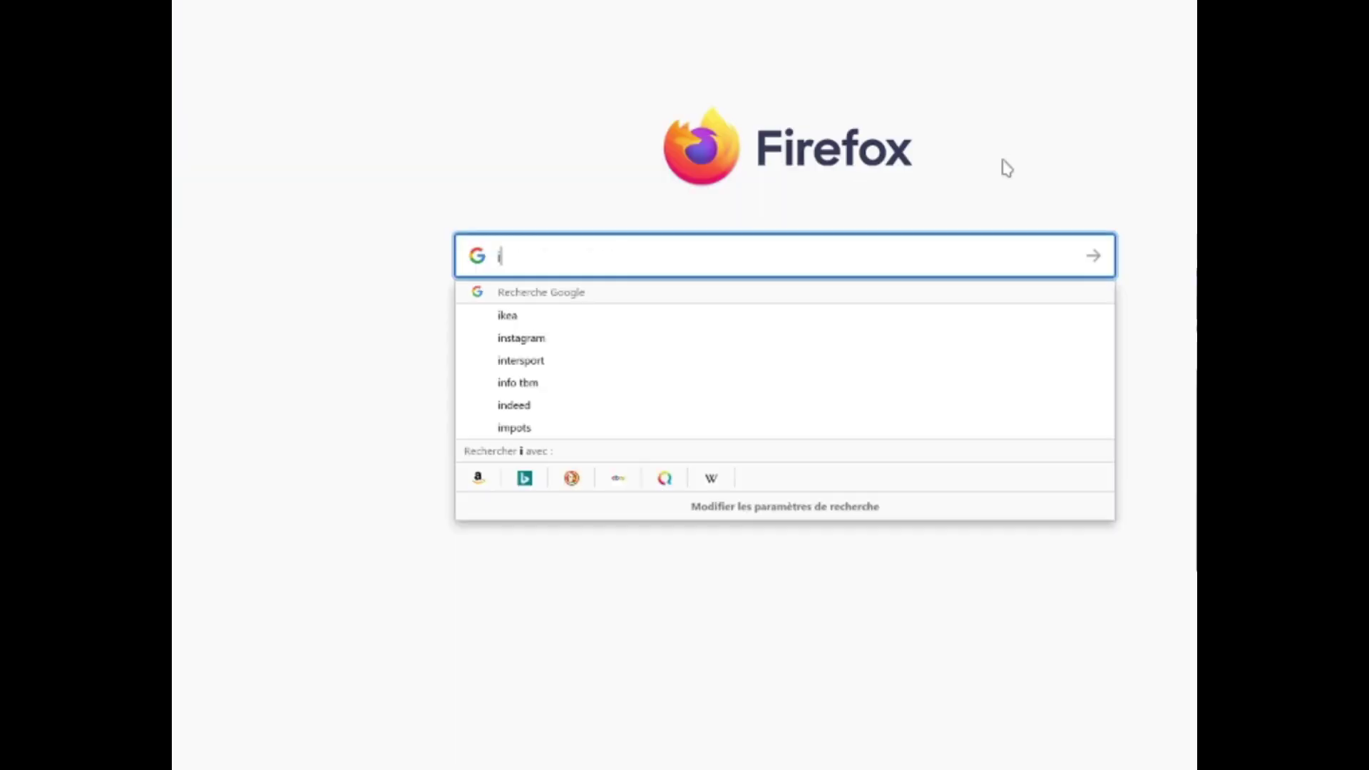
pyautogui.write('rfanview')
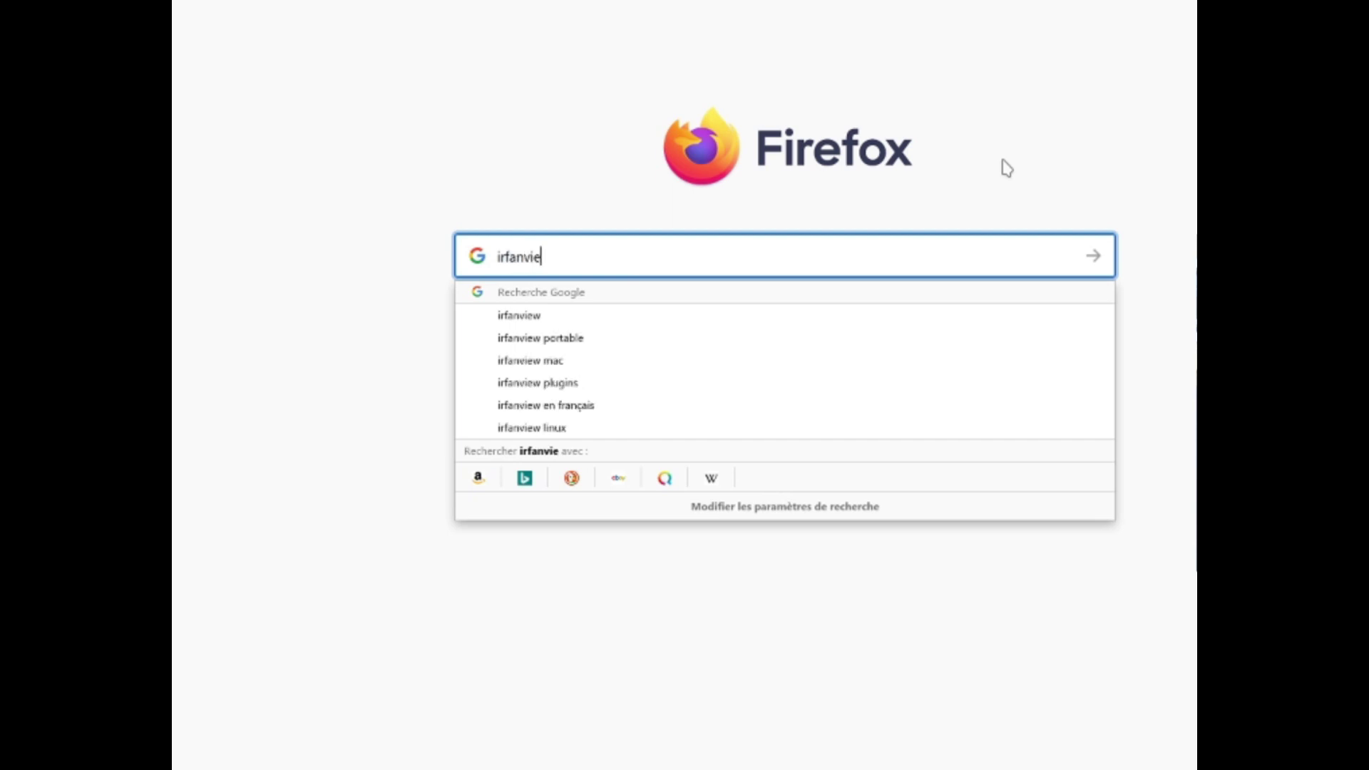
pyautogui.press('Return')
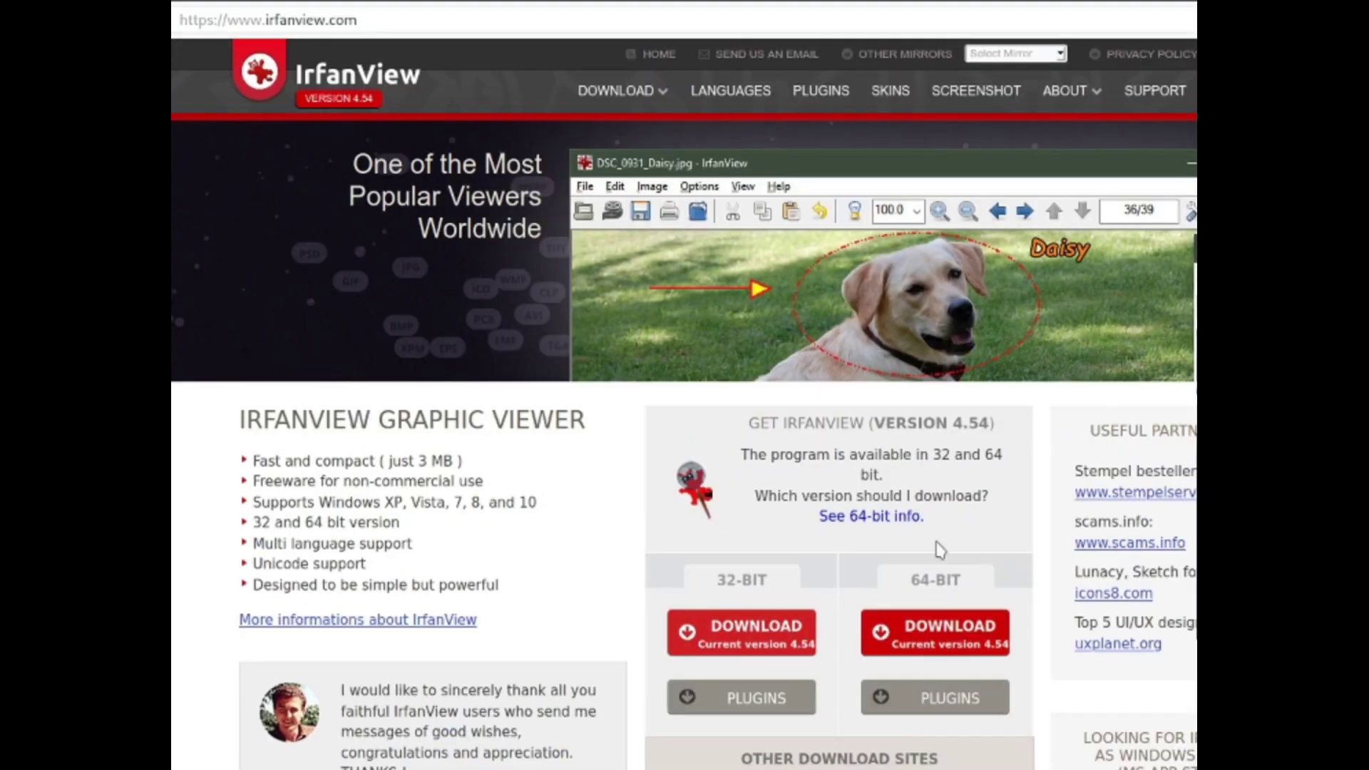
# Step: Download the 64-bit IrfanView installer from the official website and run iview454_x64_setup.exe
pyautogui.click(934, 637)
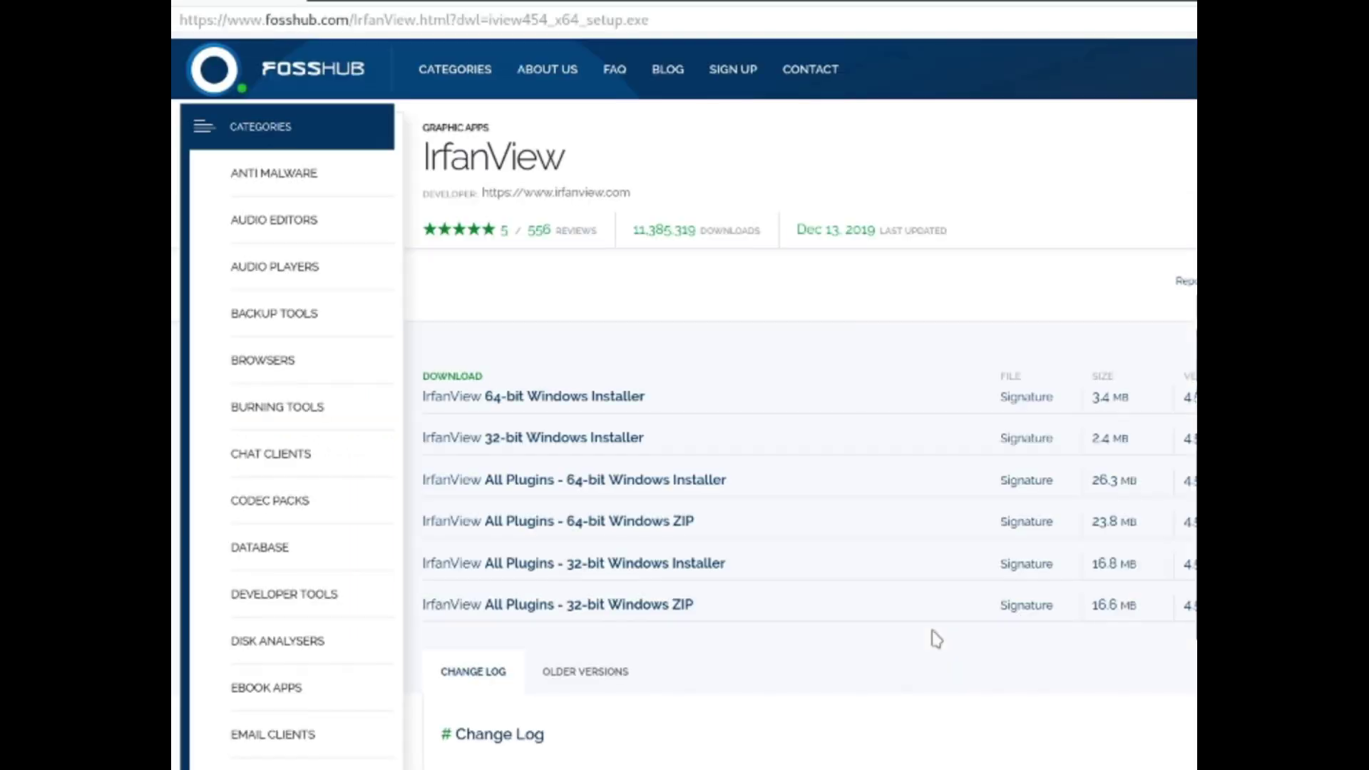
pyautogui.click(964, 558)
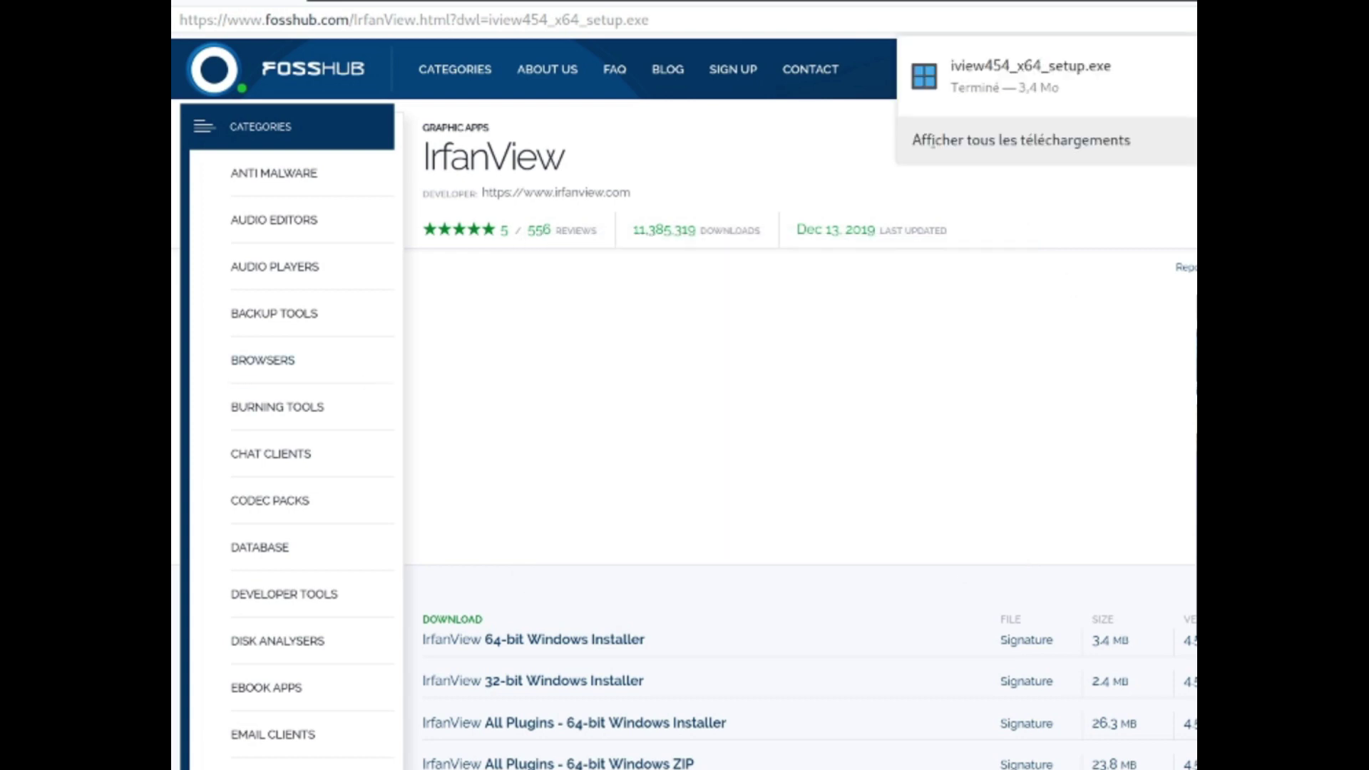
pyautogui.click(1036, 77)
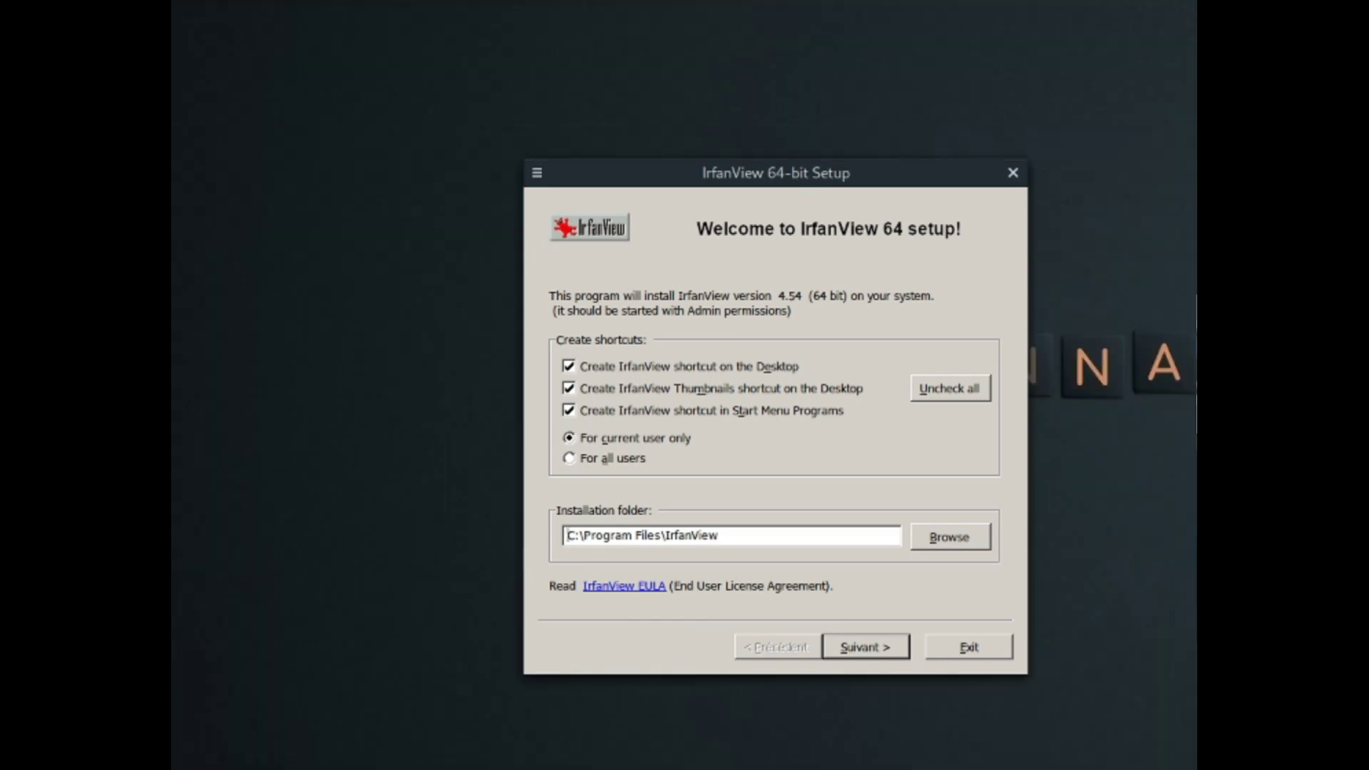
# Step: Disable the IrfanView Thumbnails shortcut on the Desktop in the IrfanView 64 setup
pyautogui.moveTo(704, 180); pyautogui.dragTo(661, 169)
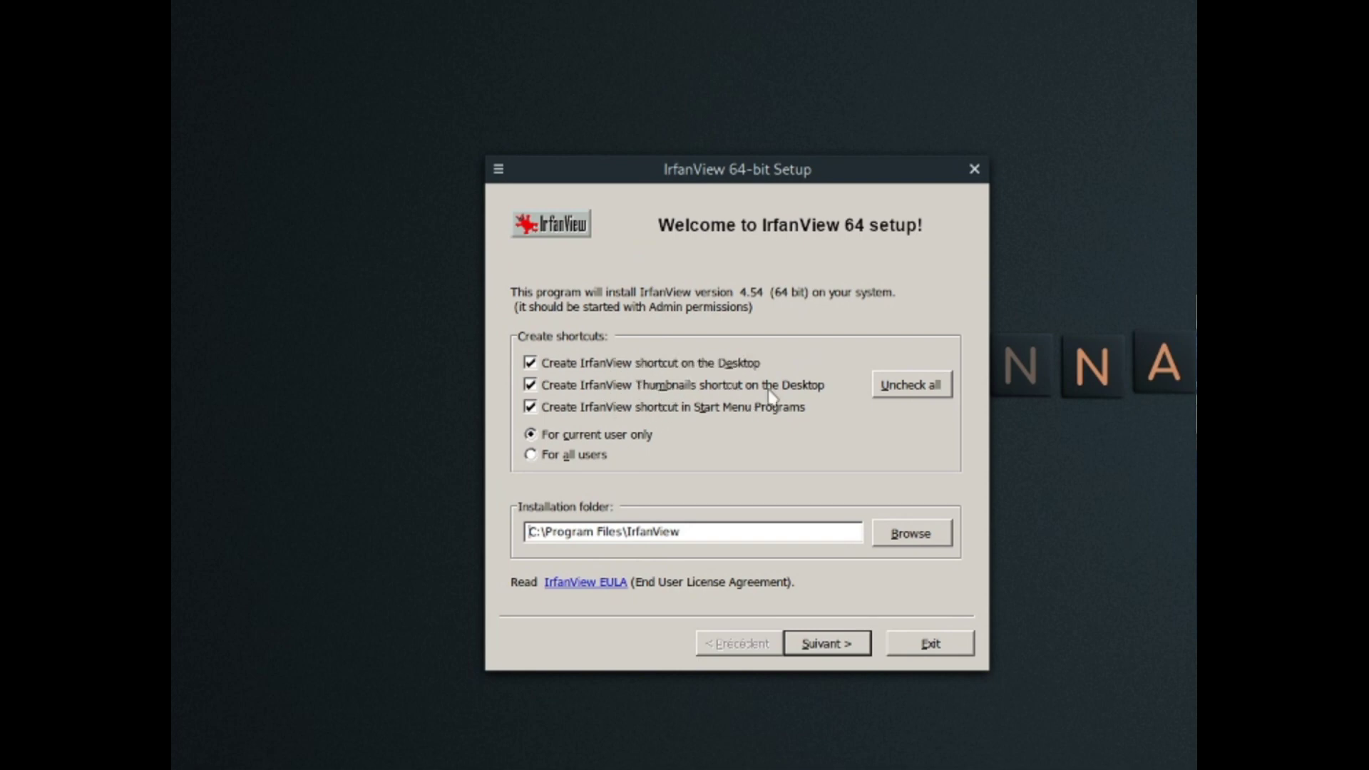
pyautogui.click(529, 385)
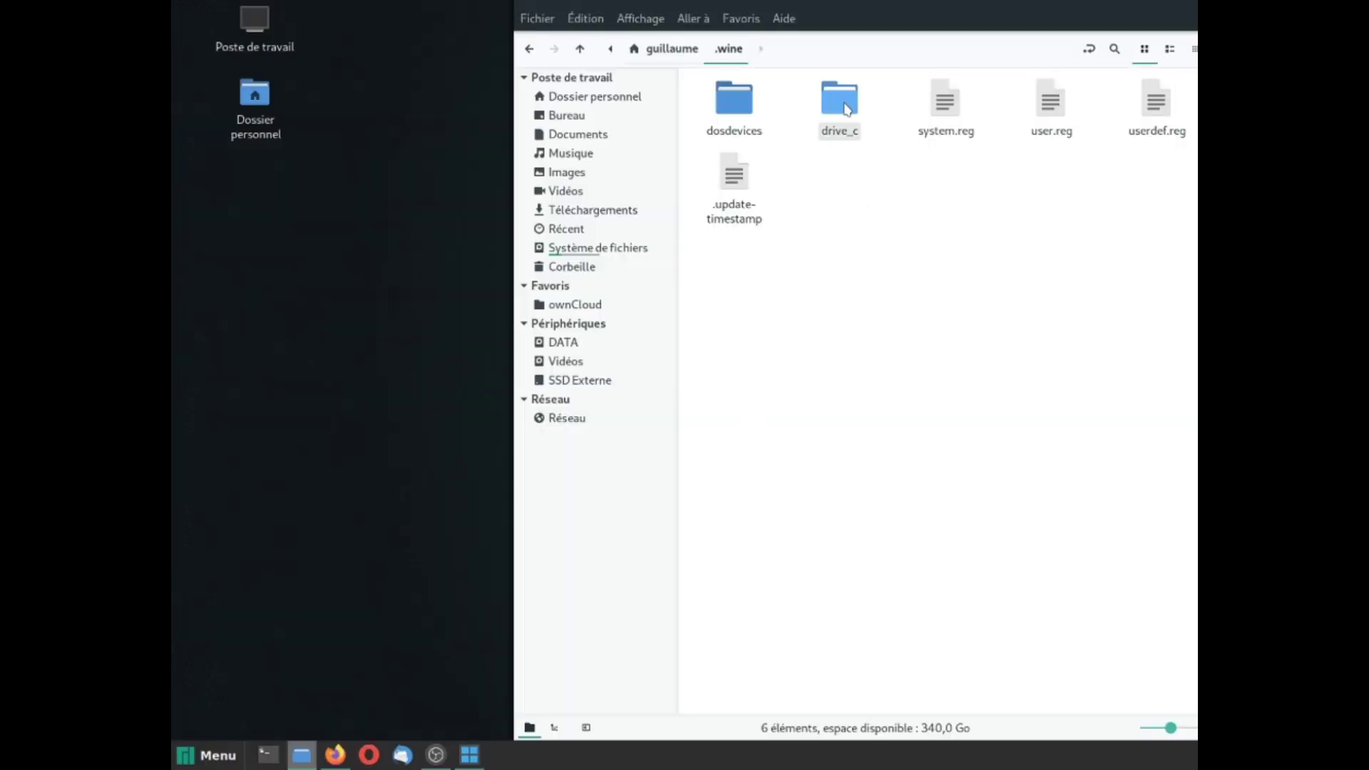
# Step: Open the drive_c folder inside the .wine directory to view where Windows programs are installed
pyautogui.click(845, 105)
pyautogui.doubleClick(845, 105)
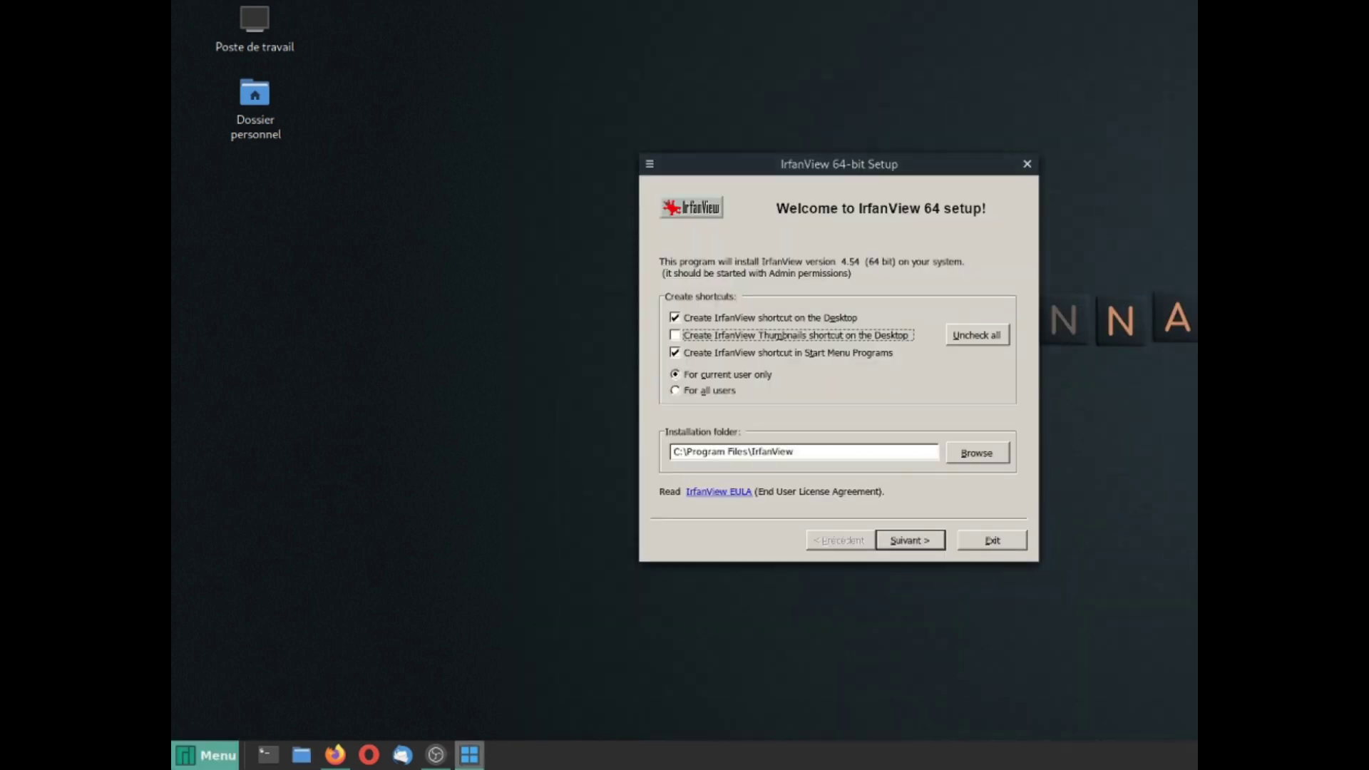
# Step: Launch Winetricks from the application search, accept the 64-bit WINEPREFIX notice and select the default wineprefix
pyautogui.click(205, 755)
pyautogui.moveTo(340, 314)
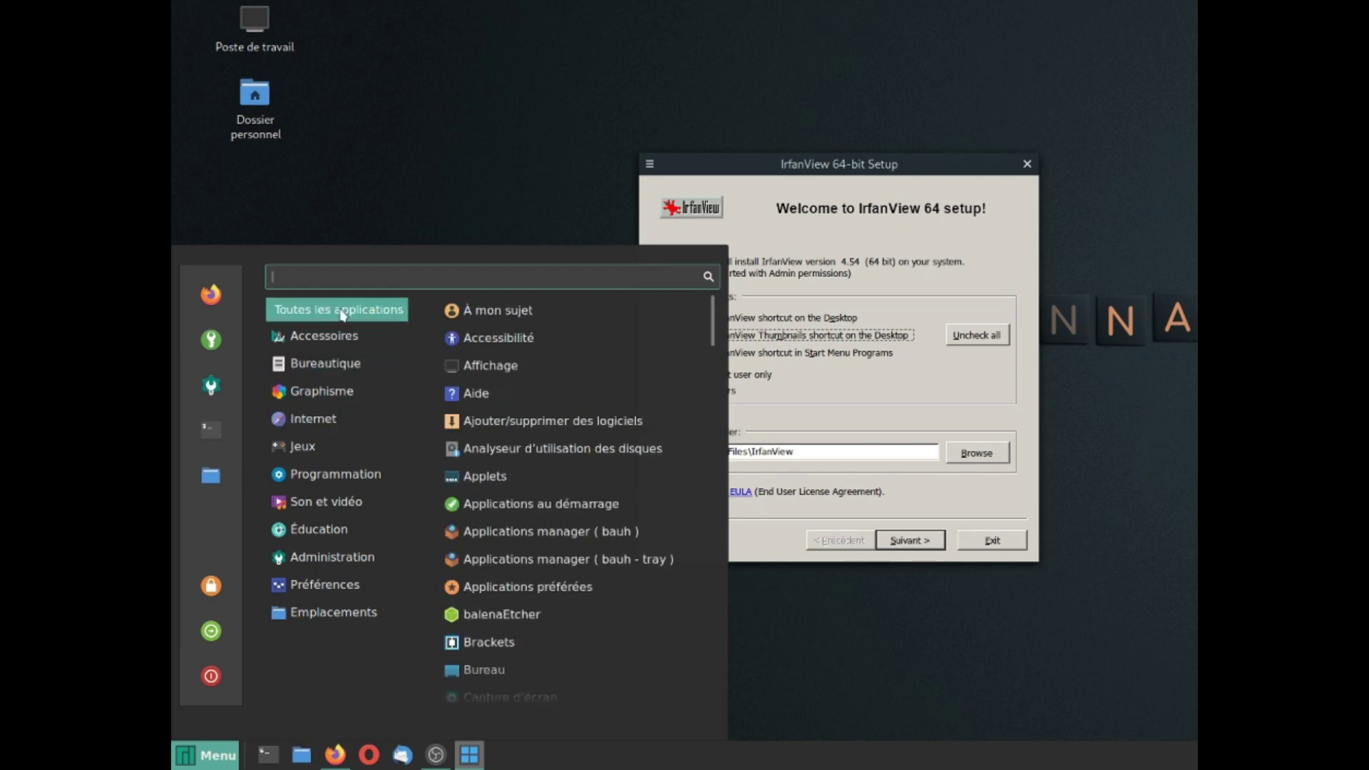
pyautogui.write('winbel')
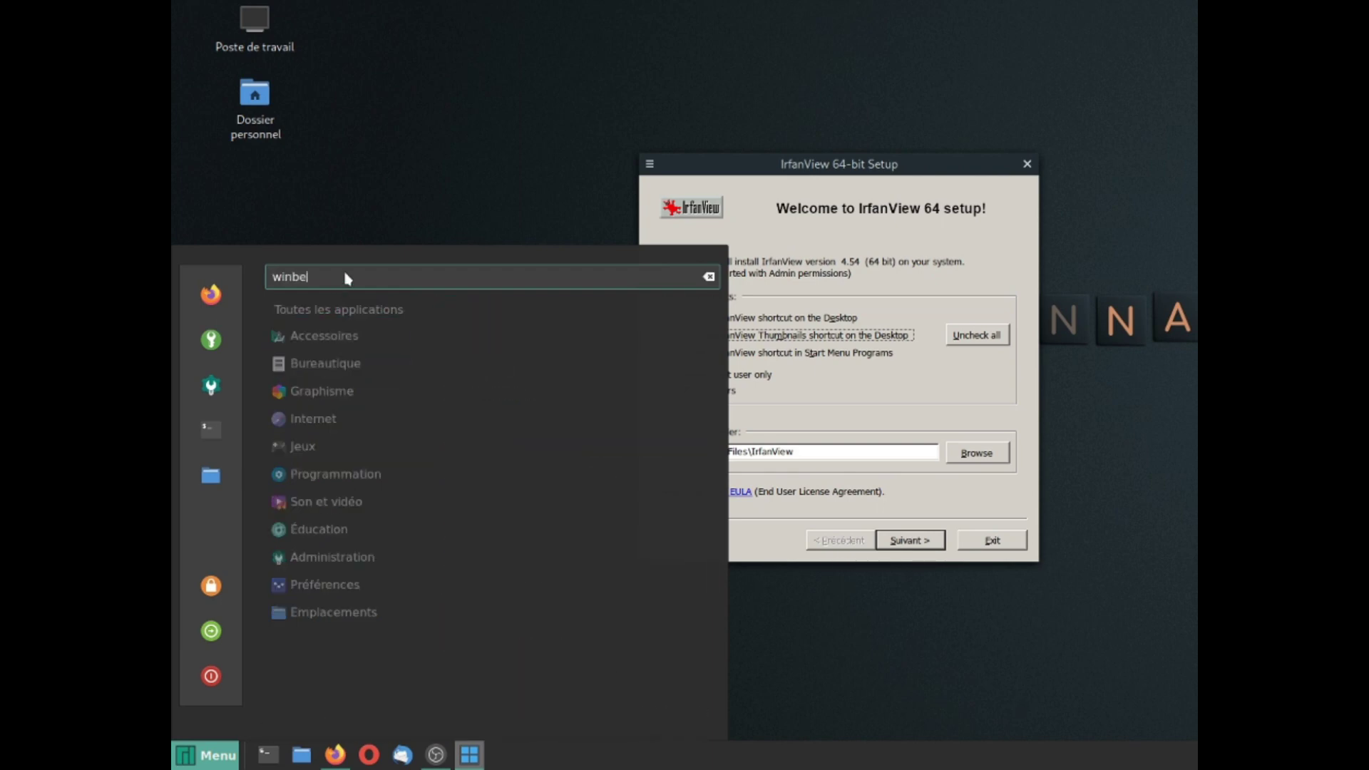
pyautogui.press('BackSpace')
pyautogui.press('BackSpace')
pyautogui.press('BackSpace')
pyautogui.write('etr')
pyautogui.press('Return')
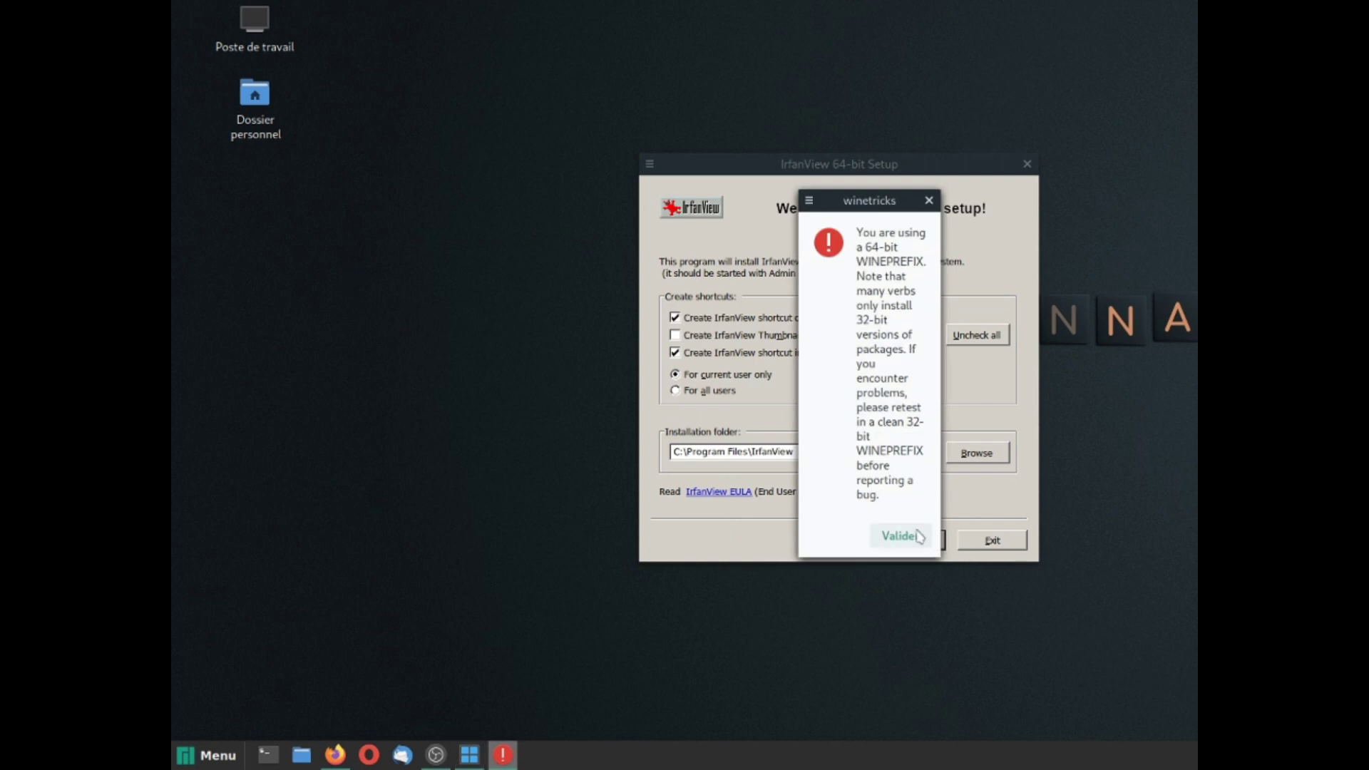
pyautogui.click(920, 536)
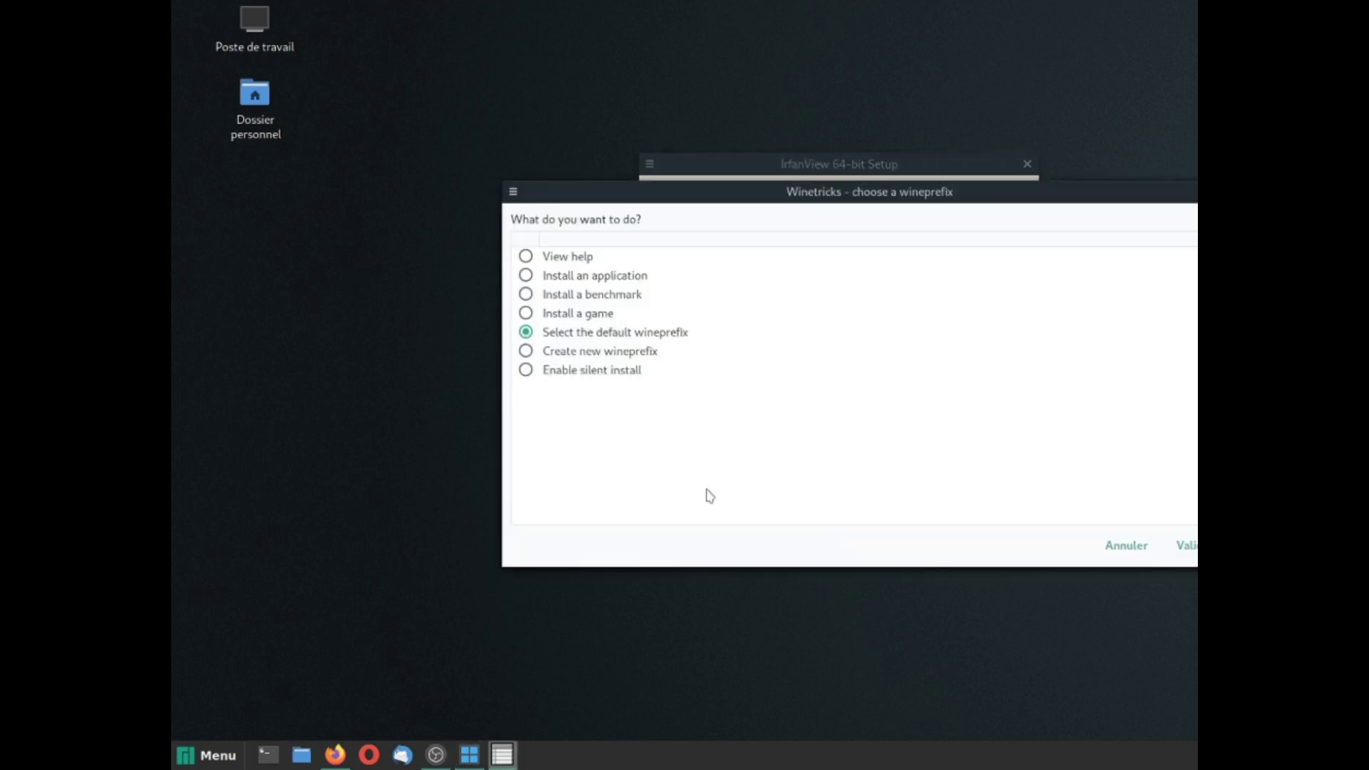
pyautogui.click(1186, 545)
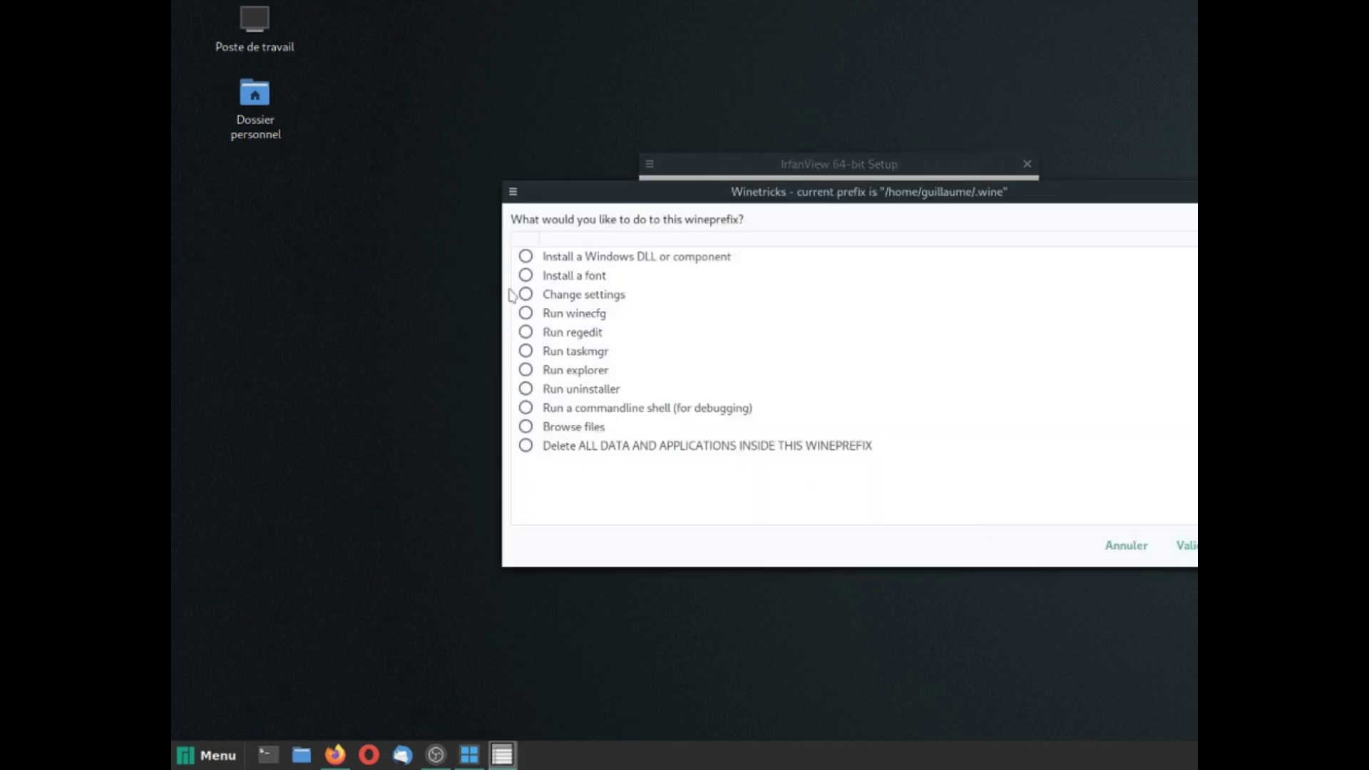
# Step: Browse the default wineprefix's files from Winetricks, close the file manager and exit Winetricks
pyautogui.click(651, 428)
pyautogui.click(1186, 545)
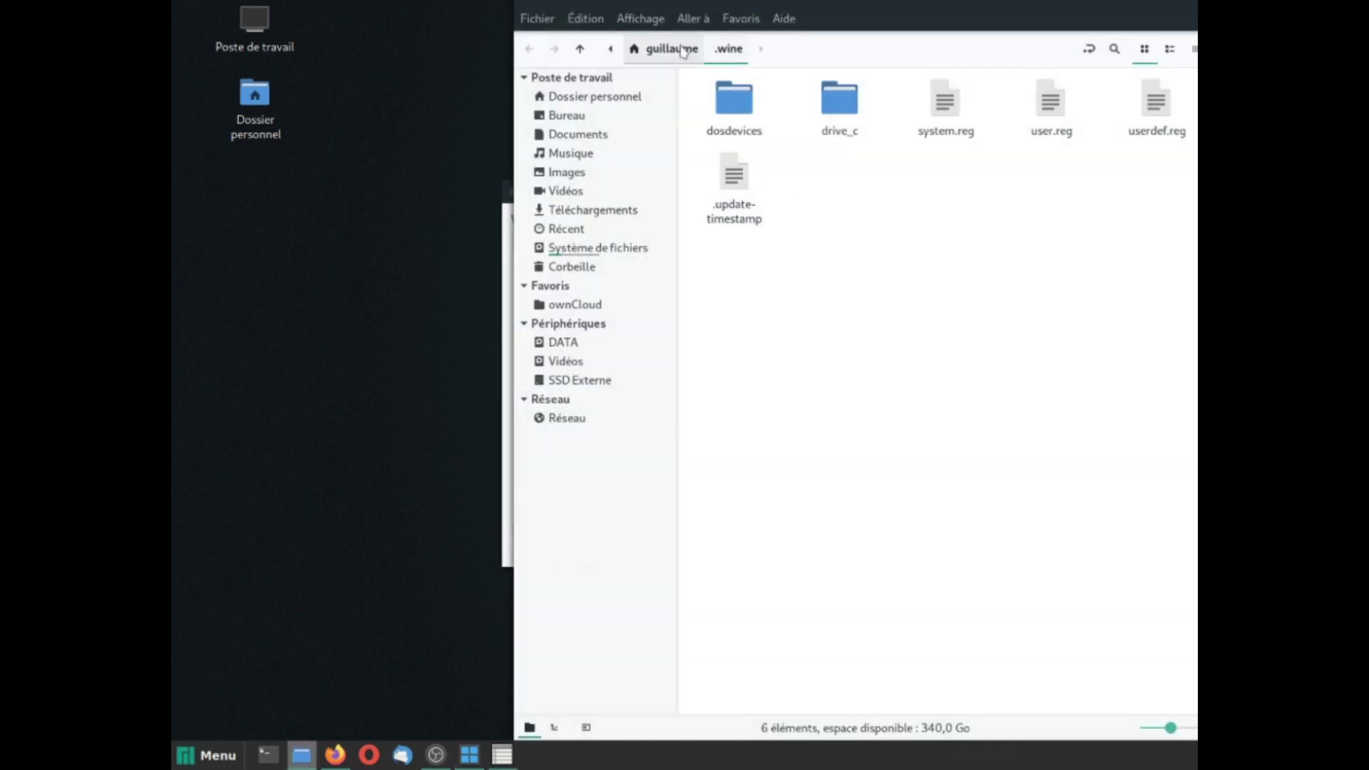
pyautogui.click(1196, 2)
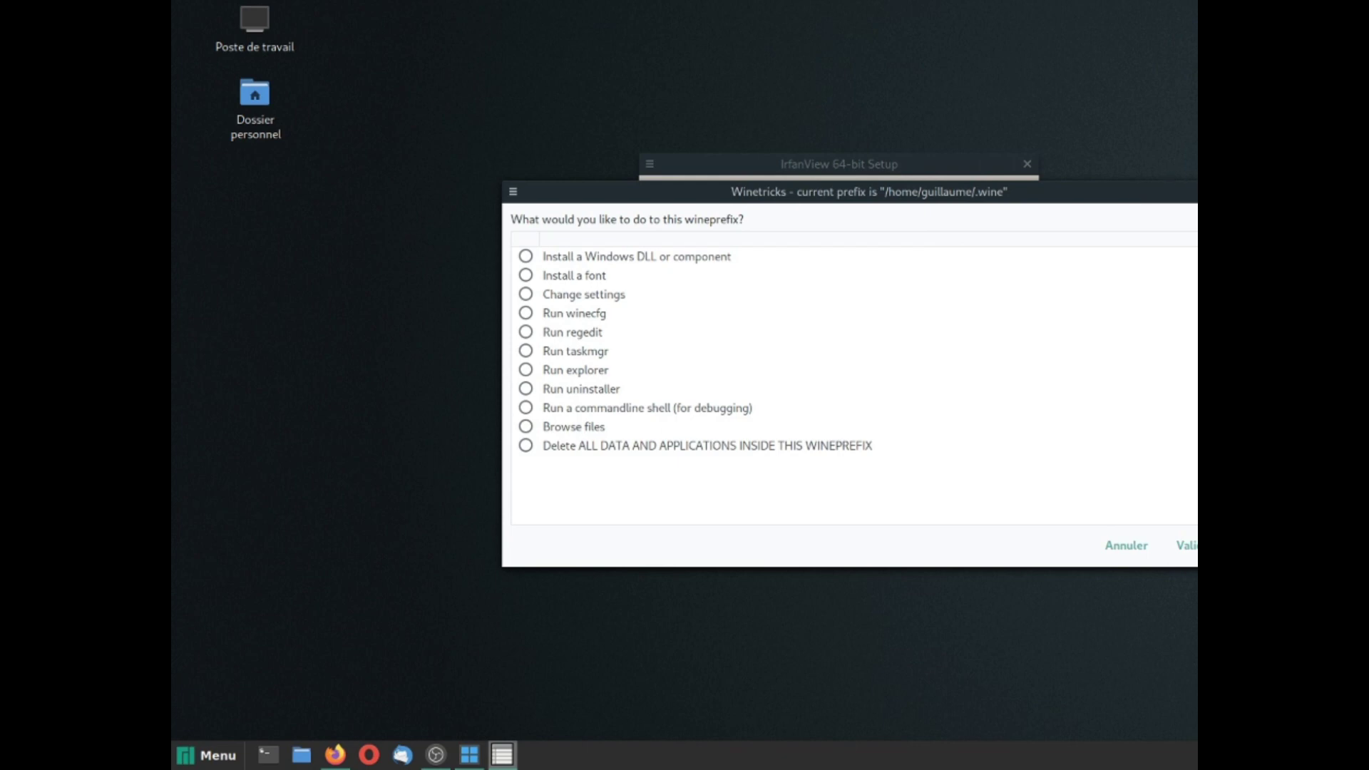
pyautogui.press('Escape')
pyautogui.press('Escape')
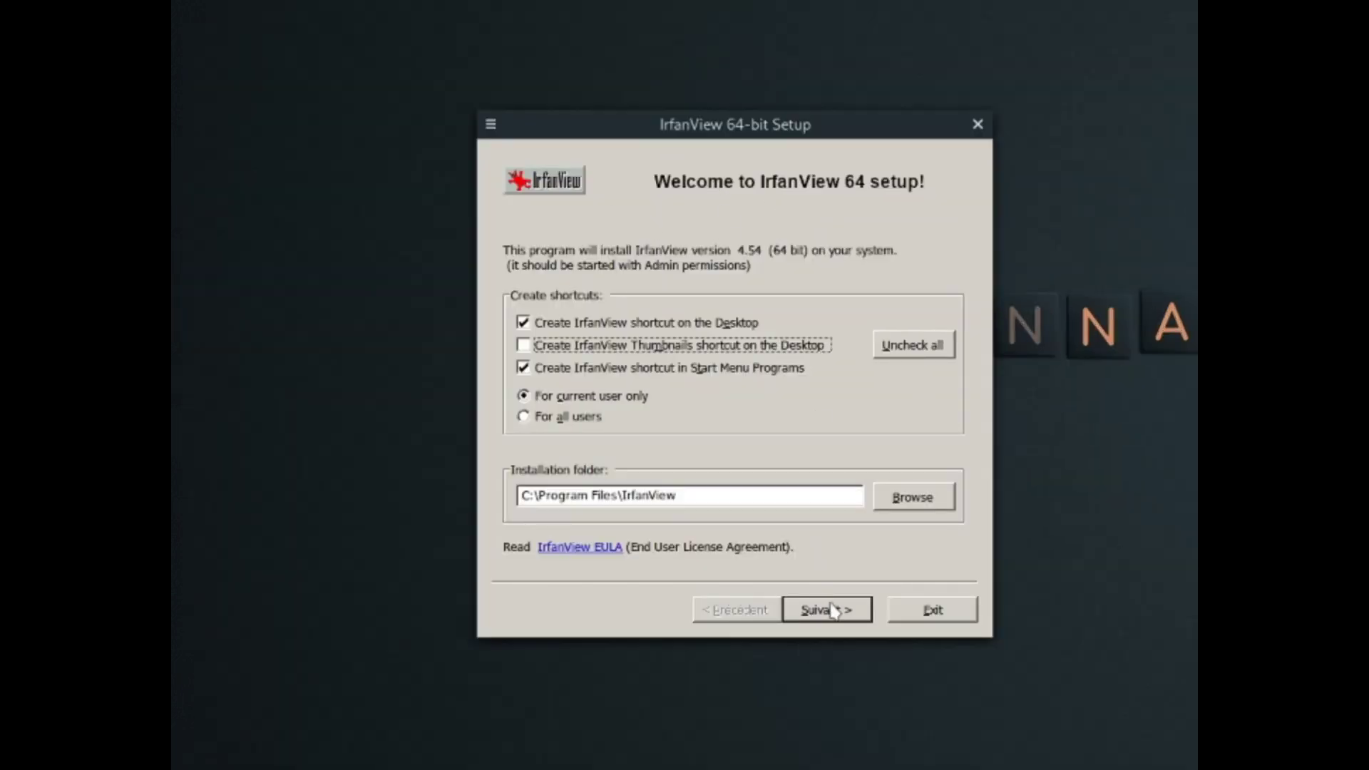
# Step: Install IrfanView in C:\Program Files\IrfanView without file associations, using the User's Application Data folder for the INI file
pyautogui.click(827, 610)
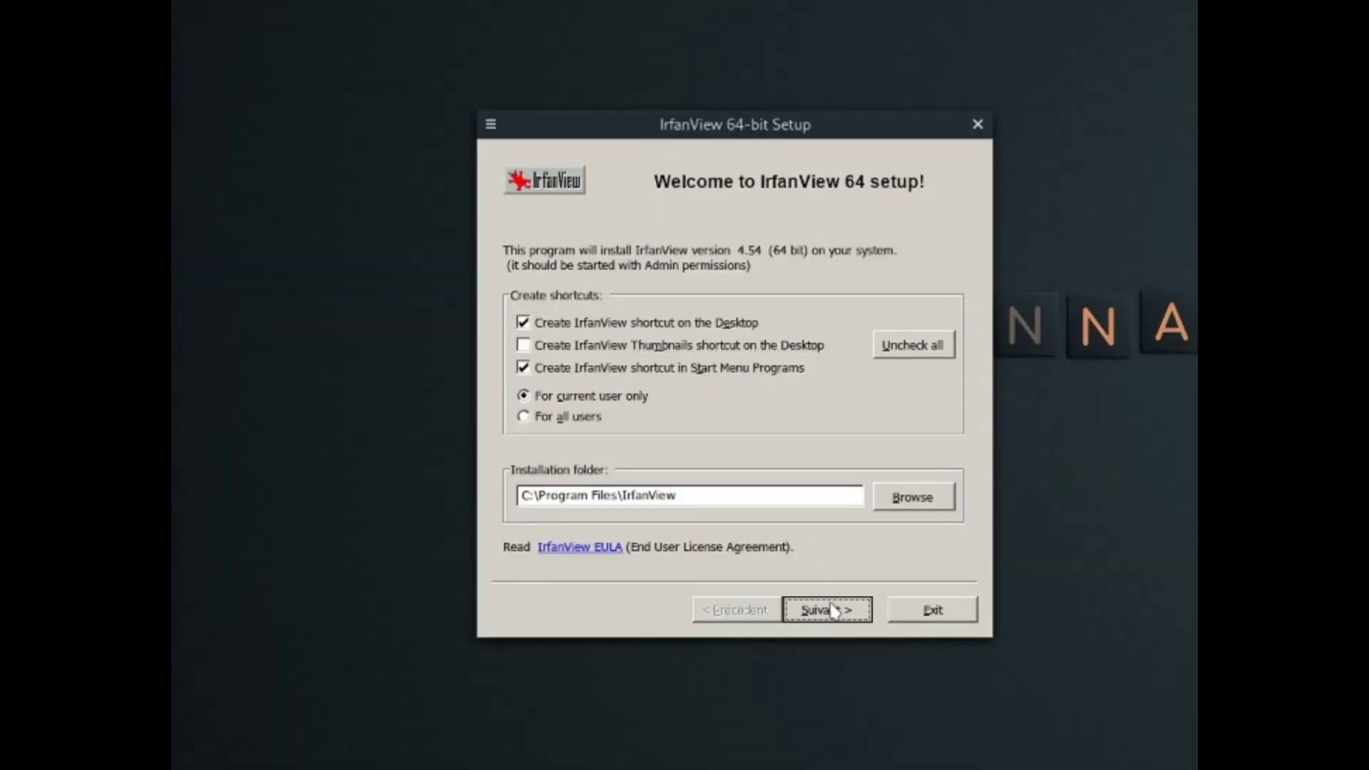
pyautogui.click(832, 609)
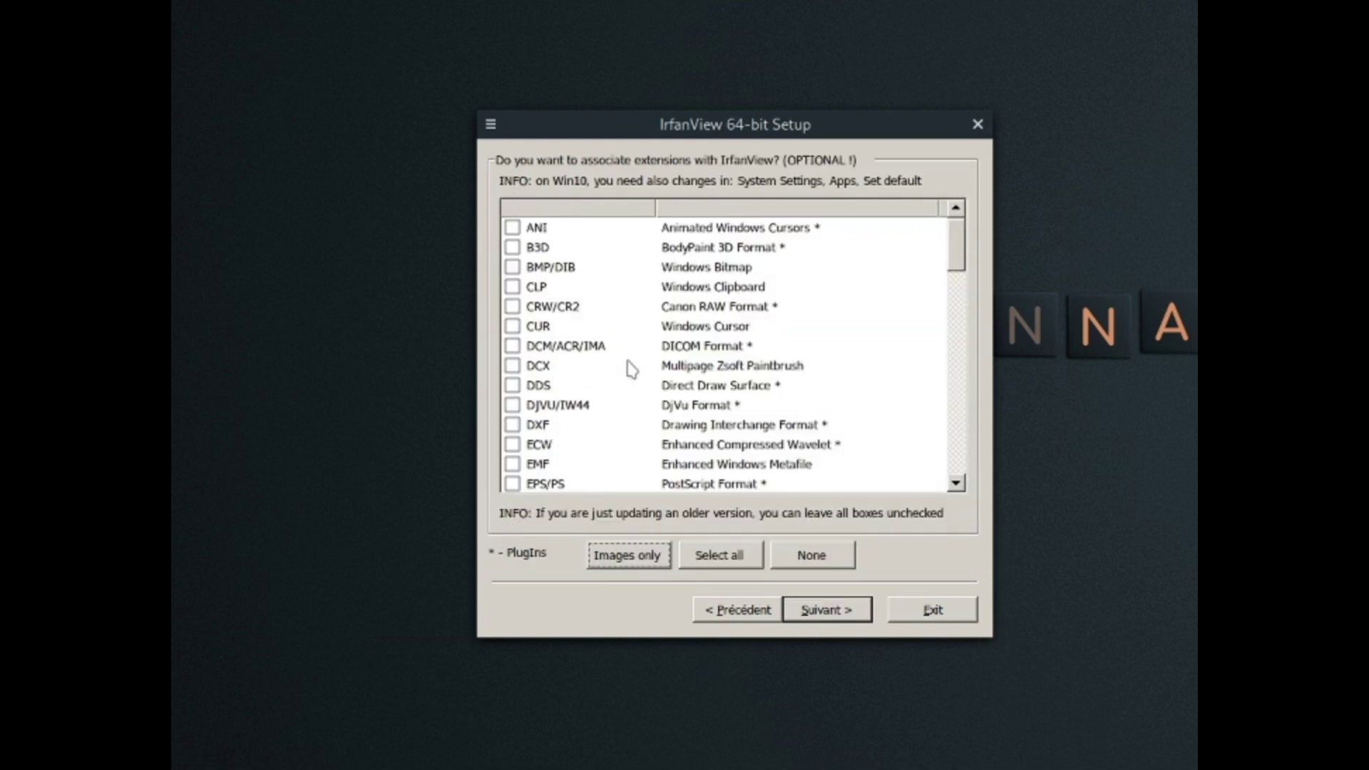
pyautogui.scroll(-16, 911, 320)
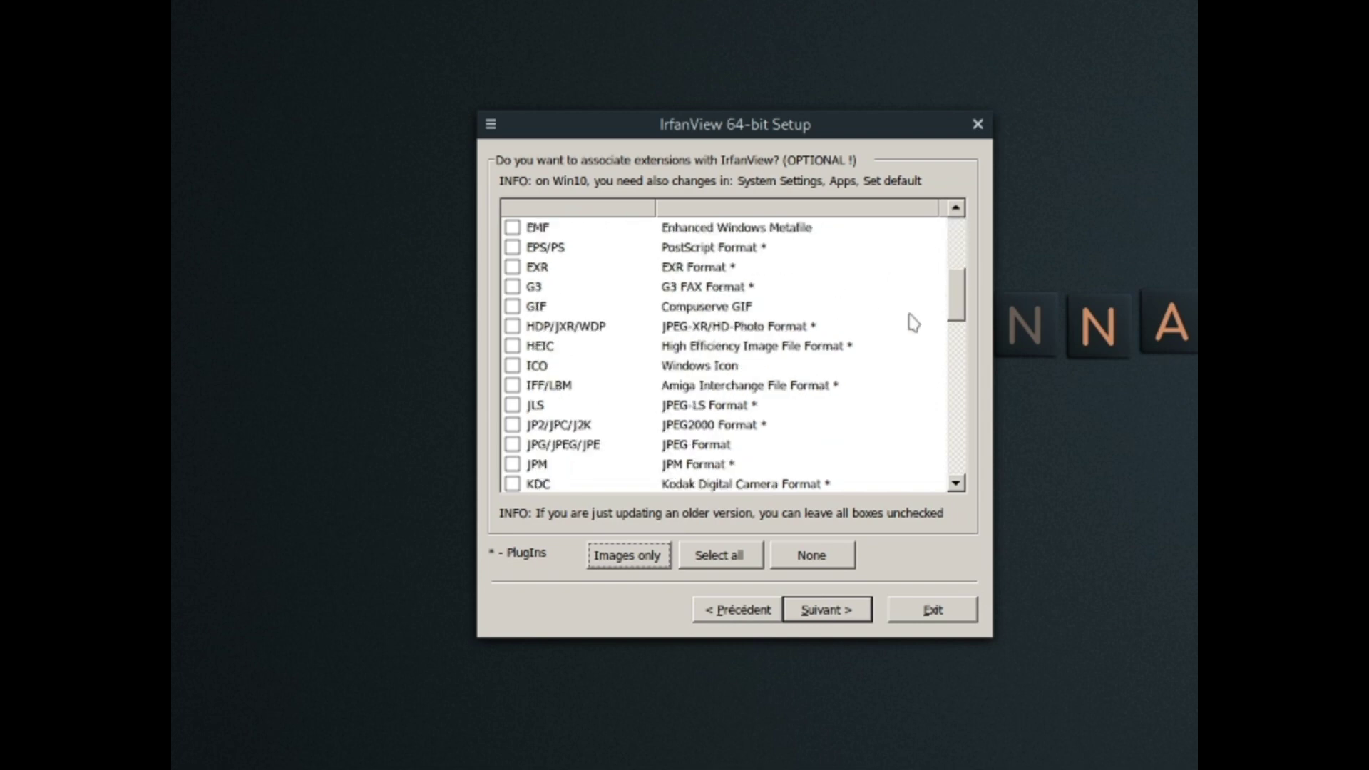
pyautogui.scroll(7, 884, 406)
pyautogui.scroll(8, 881, 405)
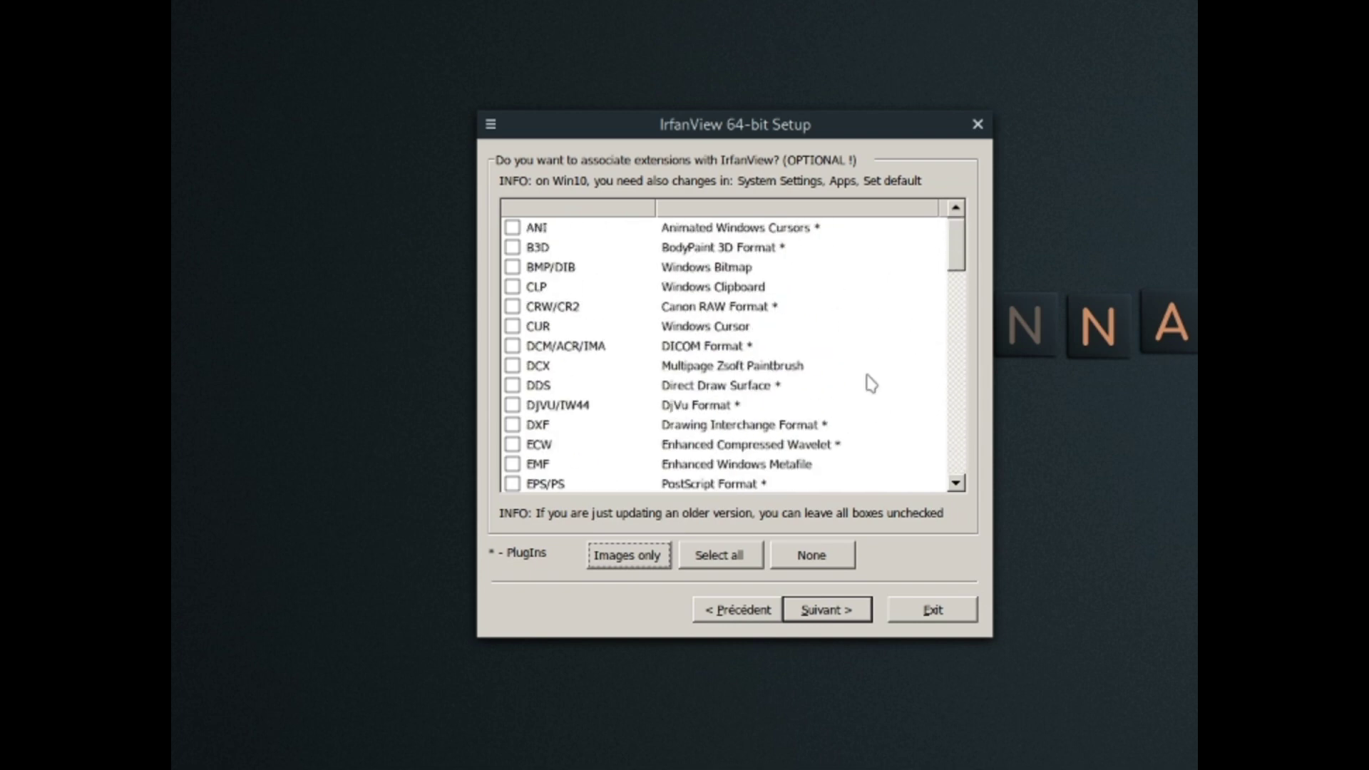
pyautogui.click(823, 611)
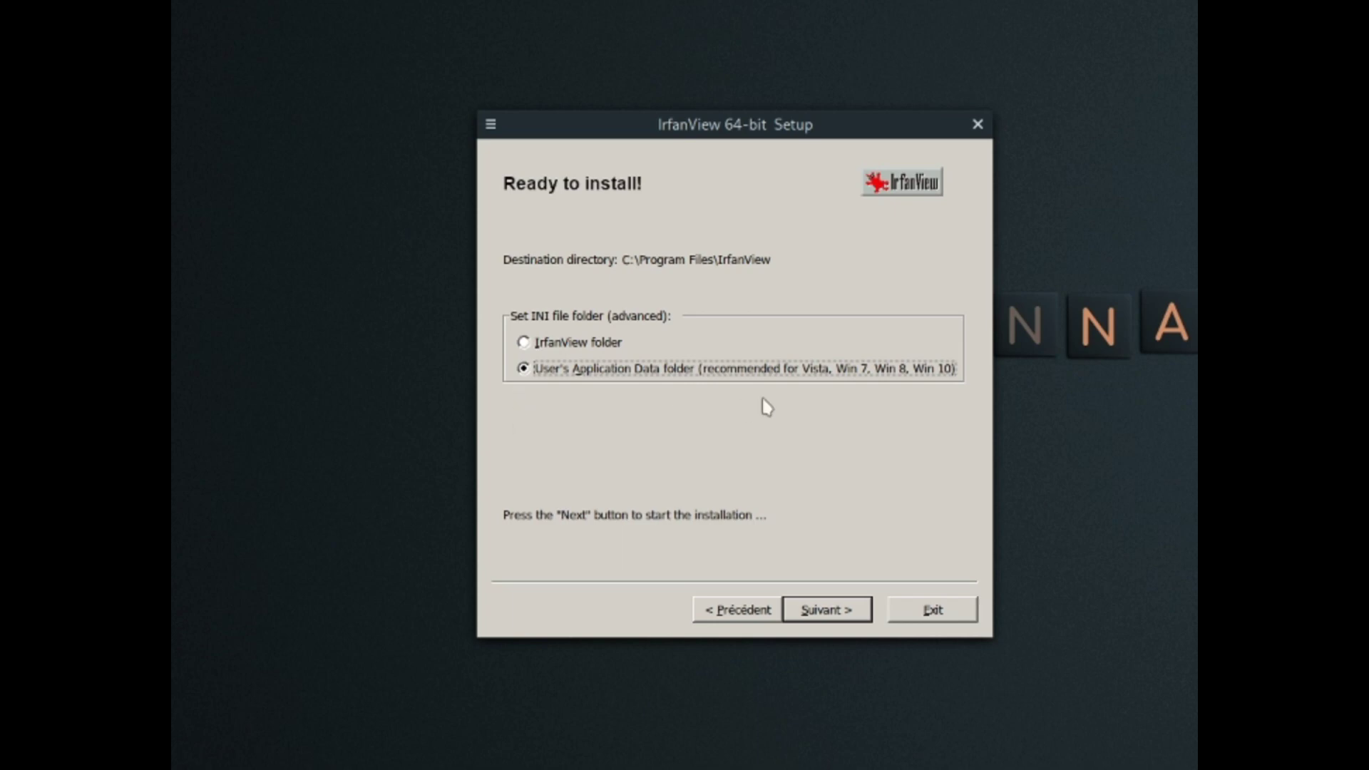
pyautogui.click(827, 610)
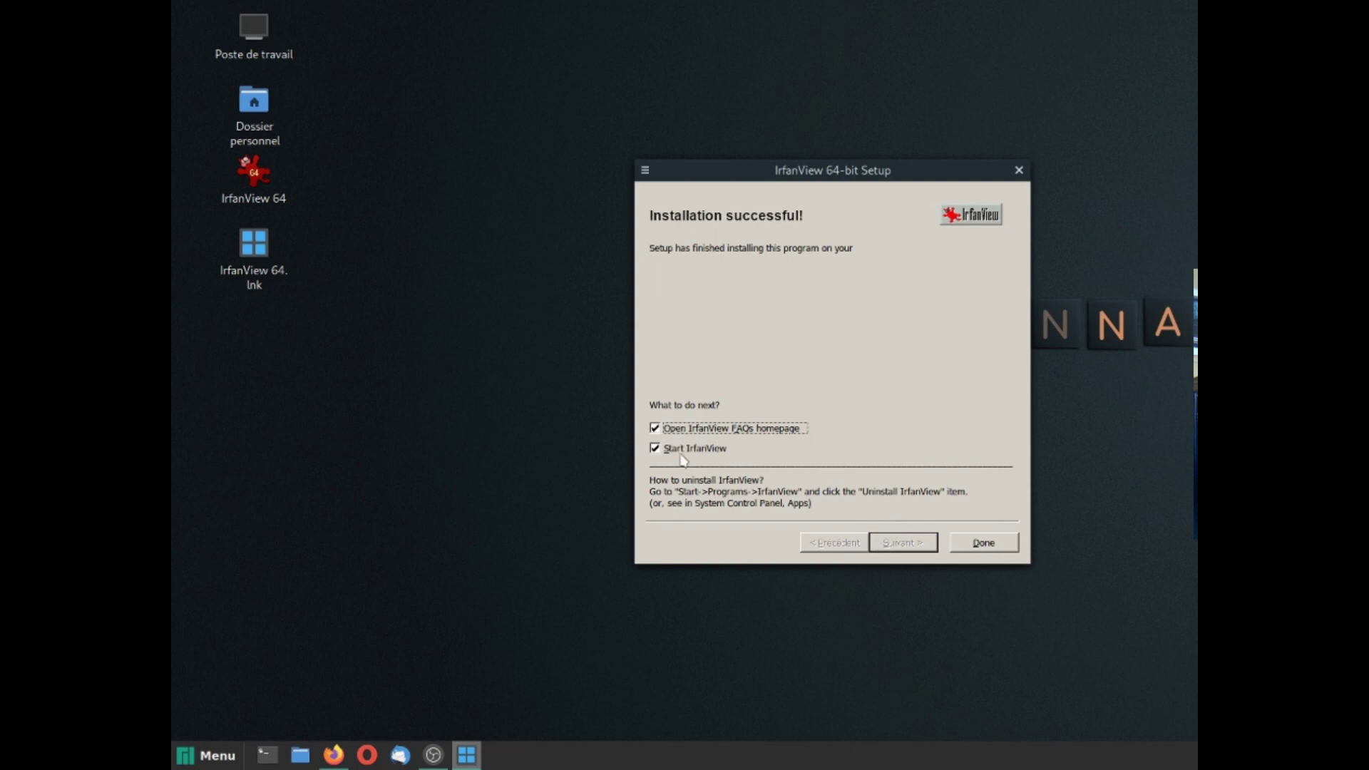
# Step: Finish the setup with the FAQs homepage and Start IrfanView options enabled, and close the FAQ page in the browser
pyautogui.click(992, 546)
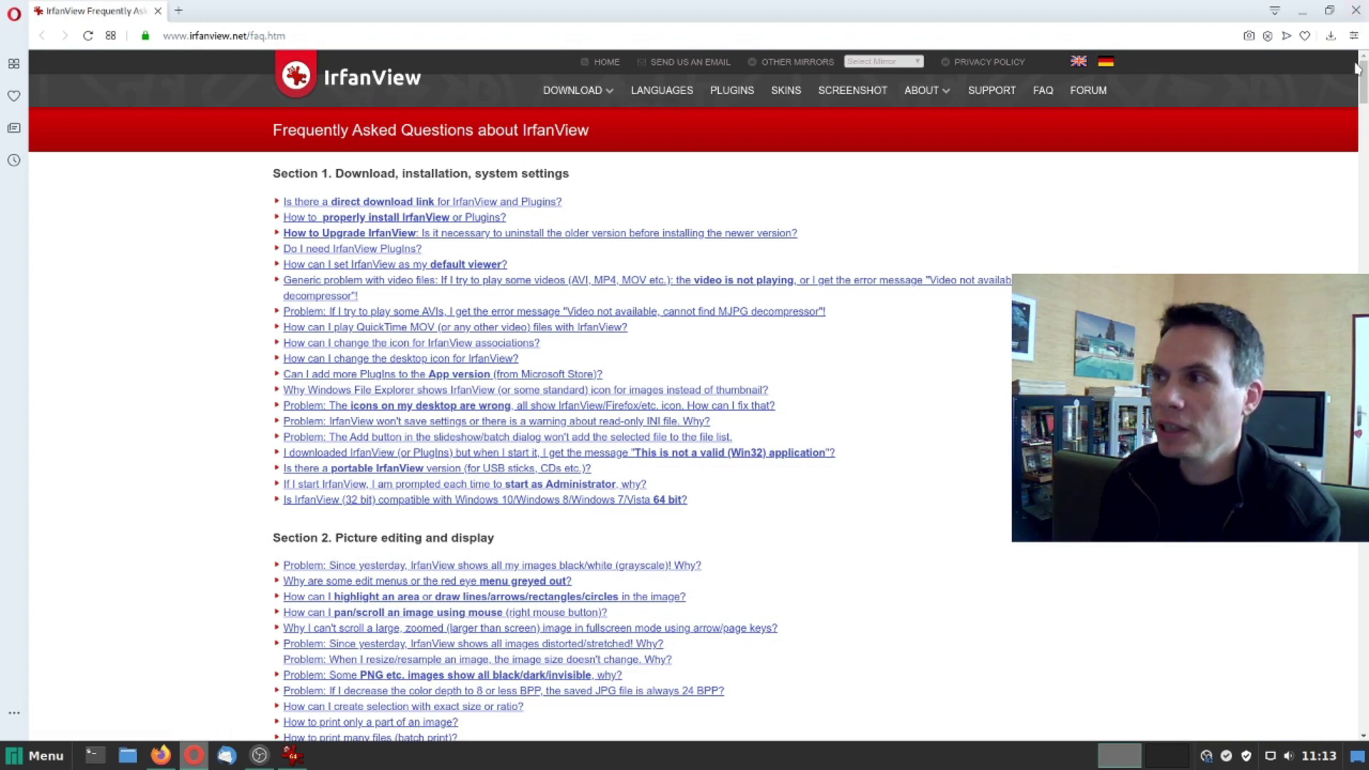
pyautogui.moveTo(1363, 82)
pyautogui.mouseDown()
pyautogui.moveTo(1363, 442)
pyautogui.moveTo(1363, 82)
pyautogui.mouseUp()
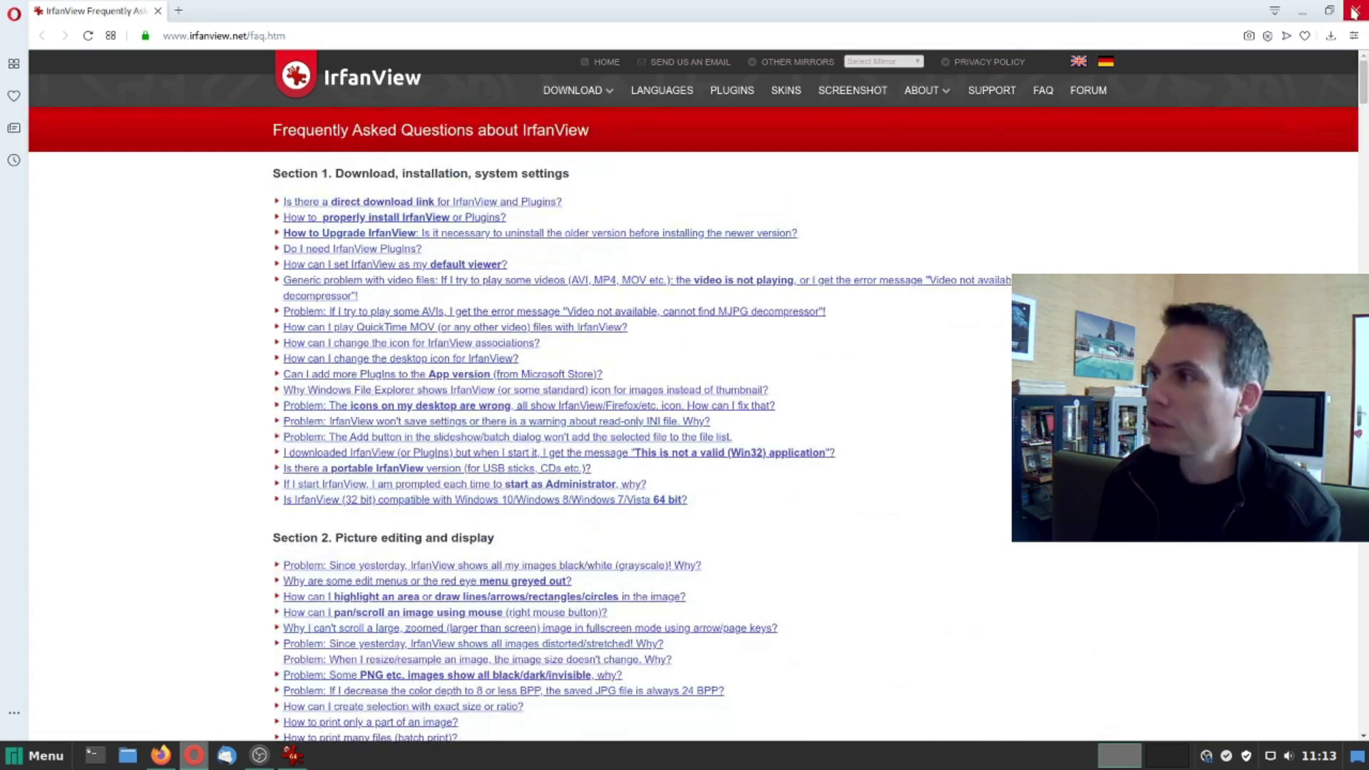
pyautogui.click(1353, 8)
# Step: Test the IrfanView window's behaviour by maximizing it, restoring it and moving it on the desktop
pyautogui.moveTo(182, 4); pyautogui.dragTo(550, 129)
pyautogui.click(810, 139)
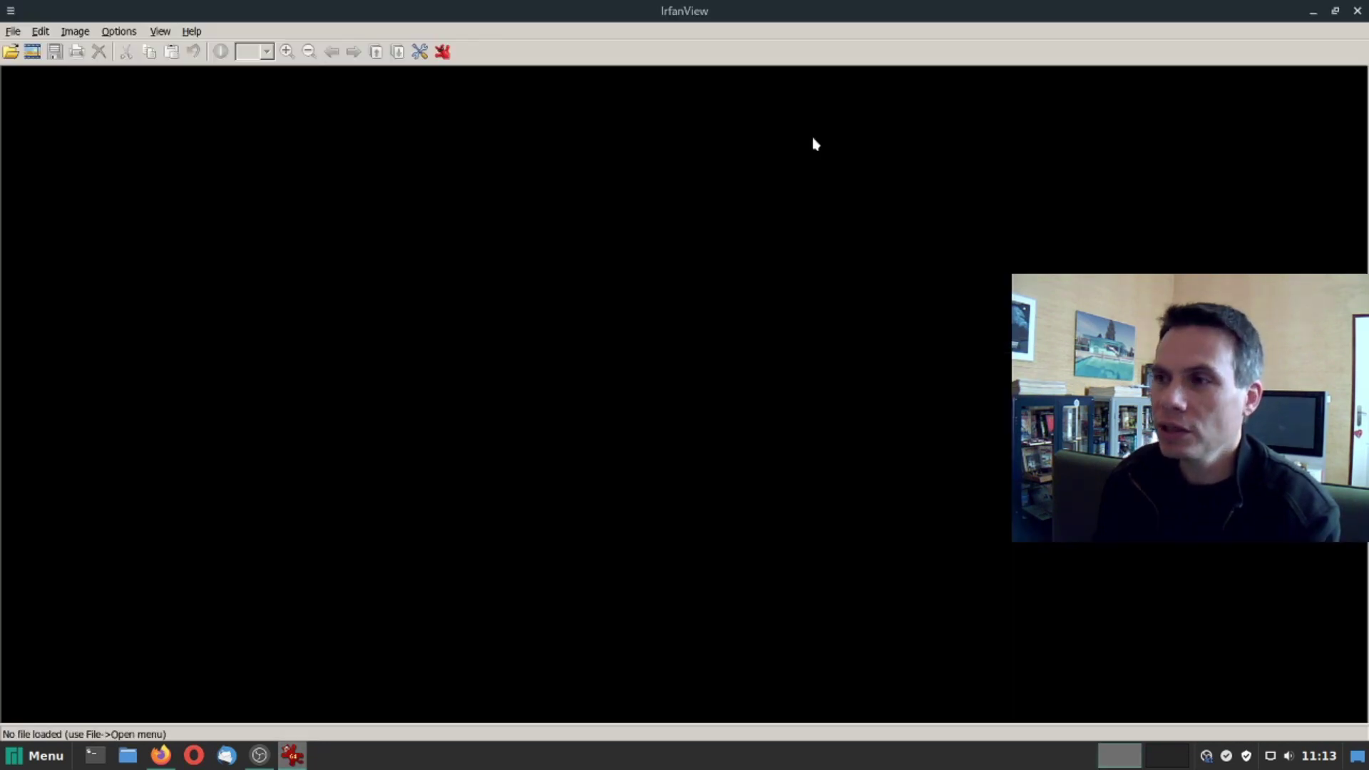
pyautogui.press('super+Down')
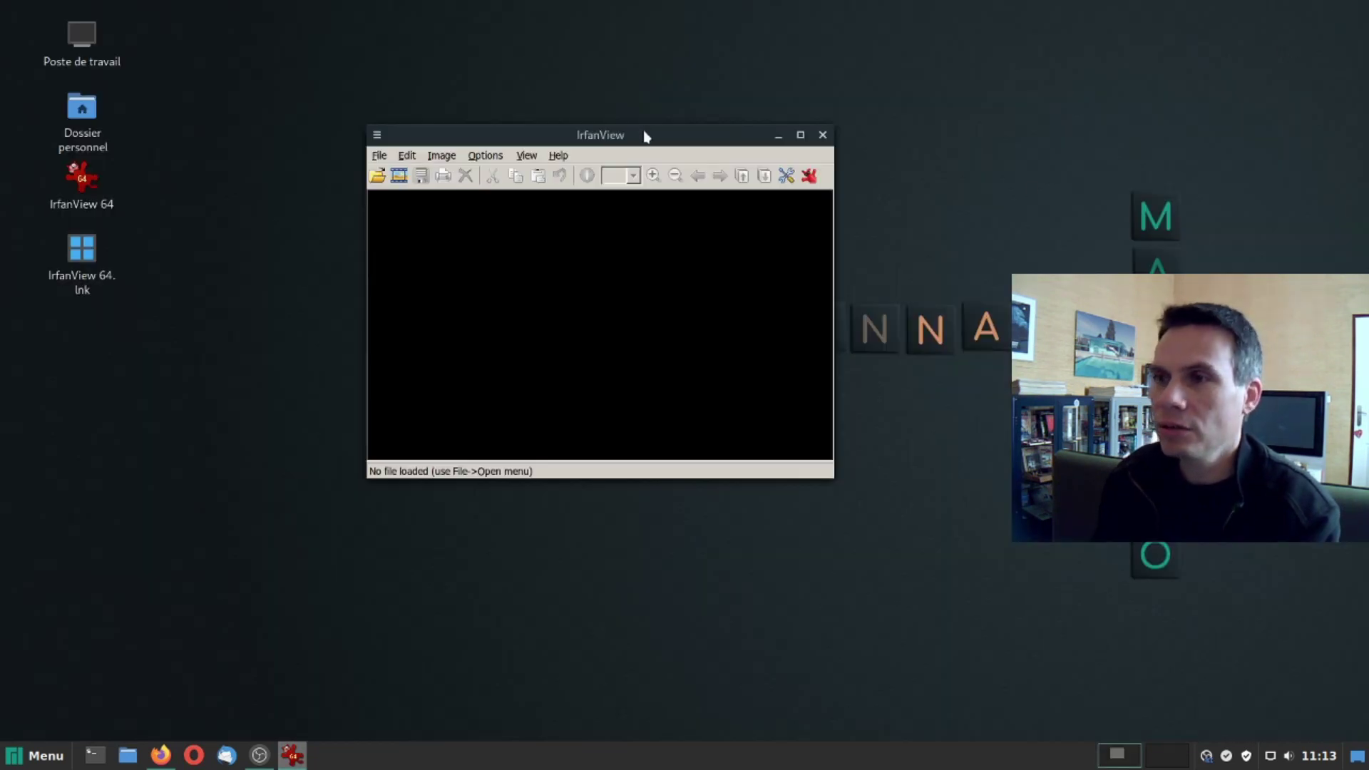
pyautogui.moveTo(645, 135); pyautogui.dragTo(657, 165)
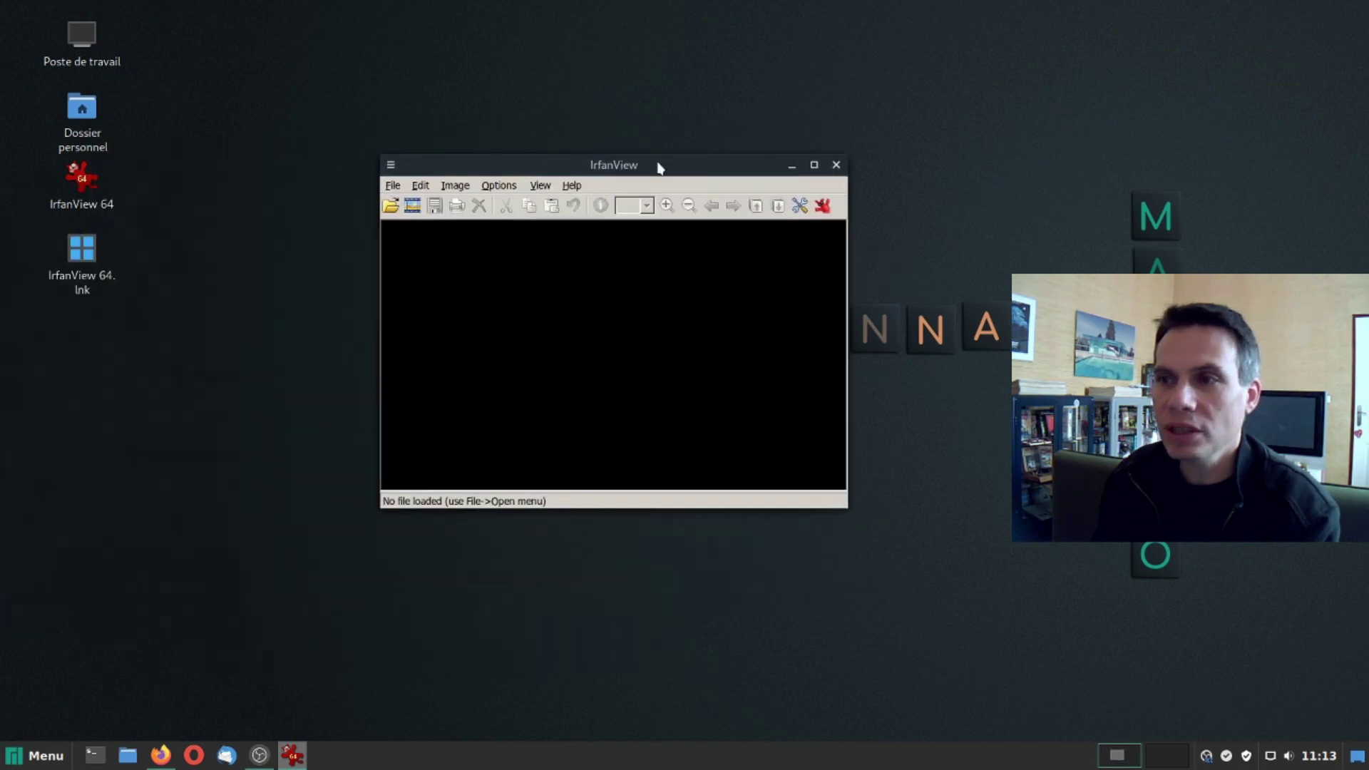
pyautogui.click(814, 166)
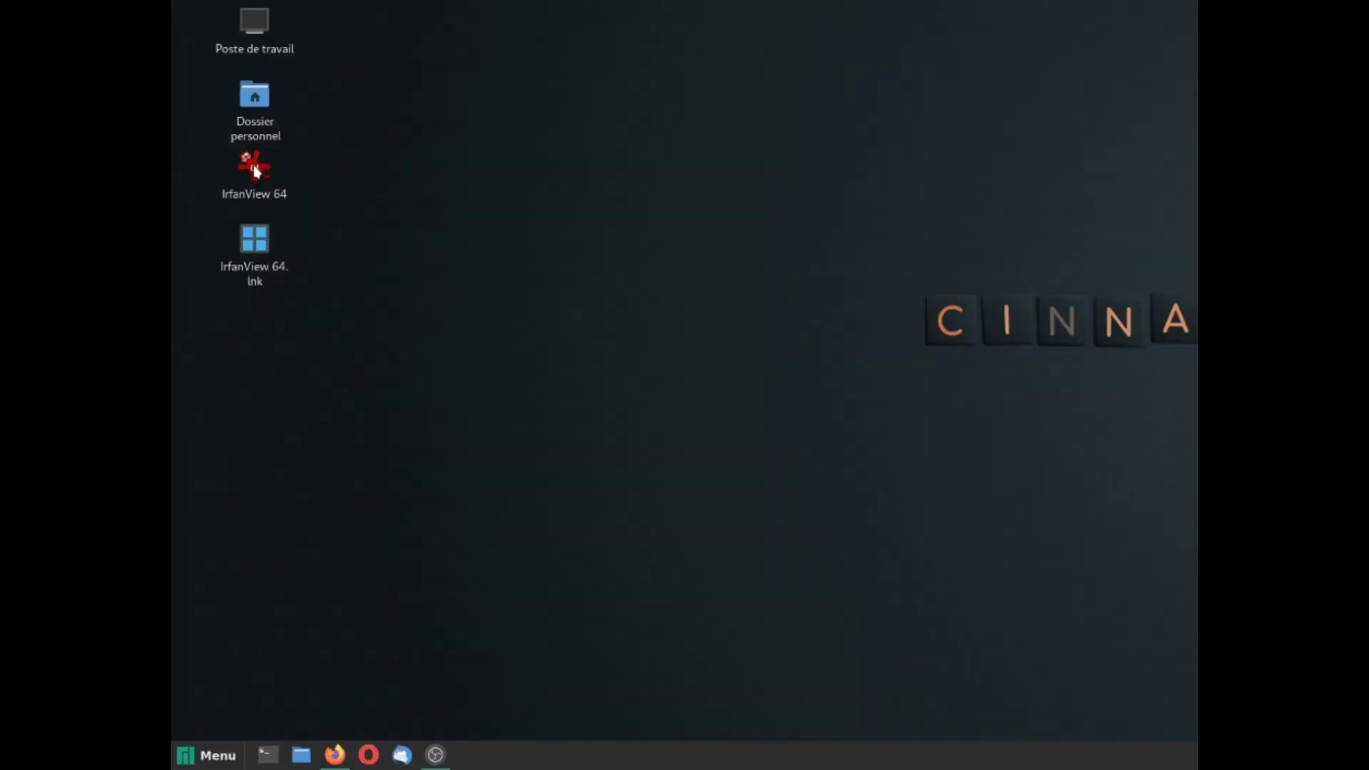
# Step: Permanently delete the redundant IrfanView 64.lnk file from the desktop
pyautogui.click(257, 242)
pyautogui.rightClick(254, 257)
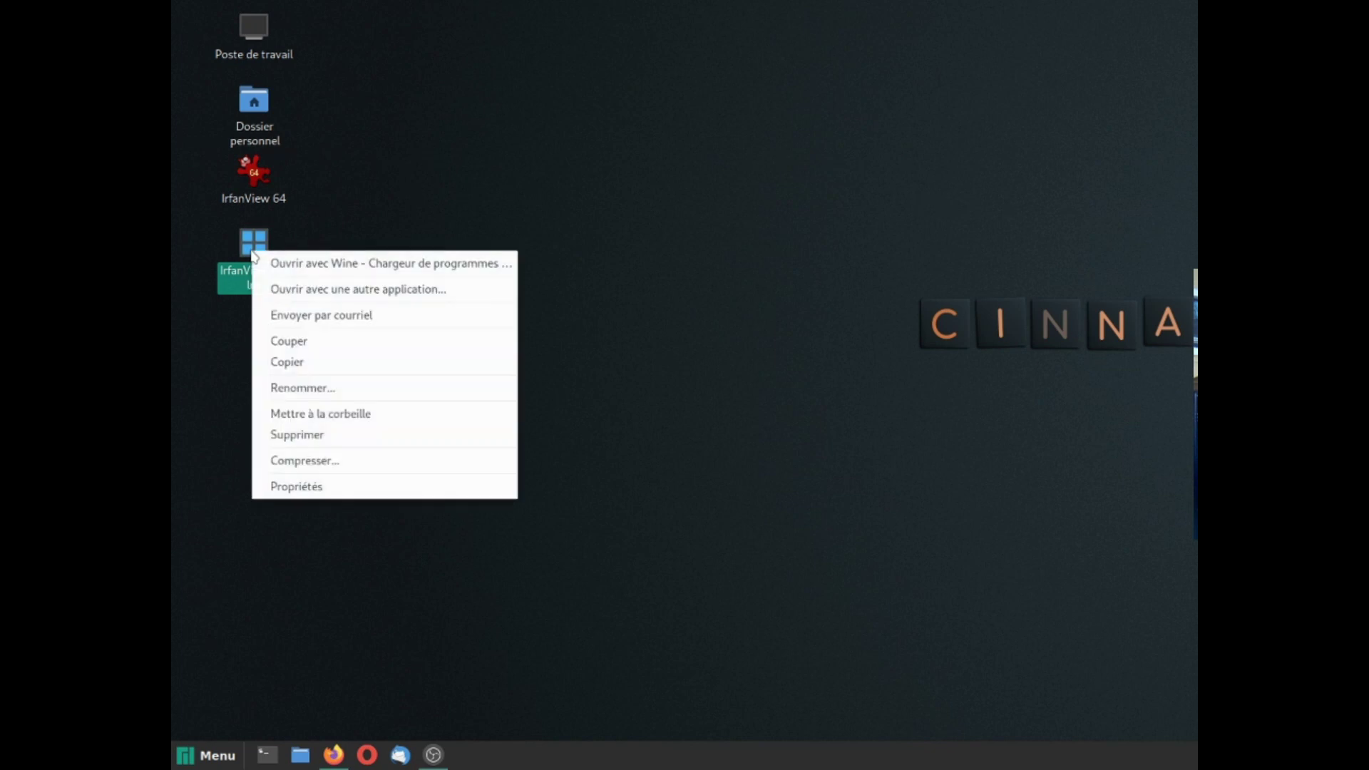
pyautogui.click(320, 437)
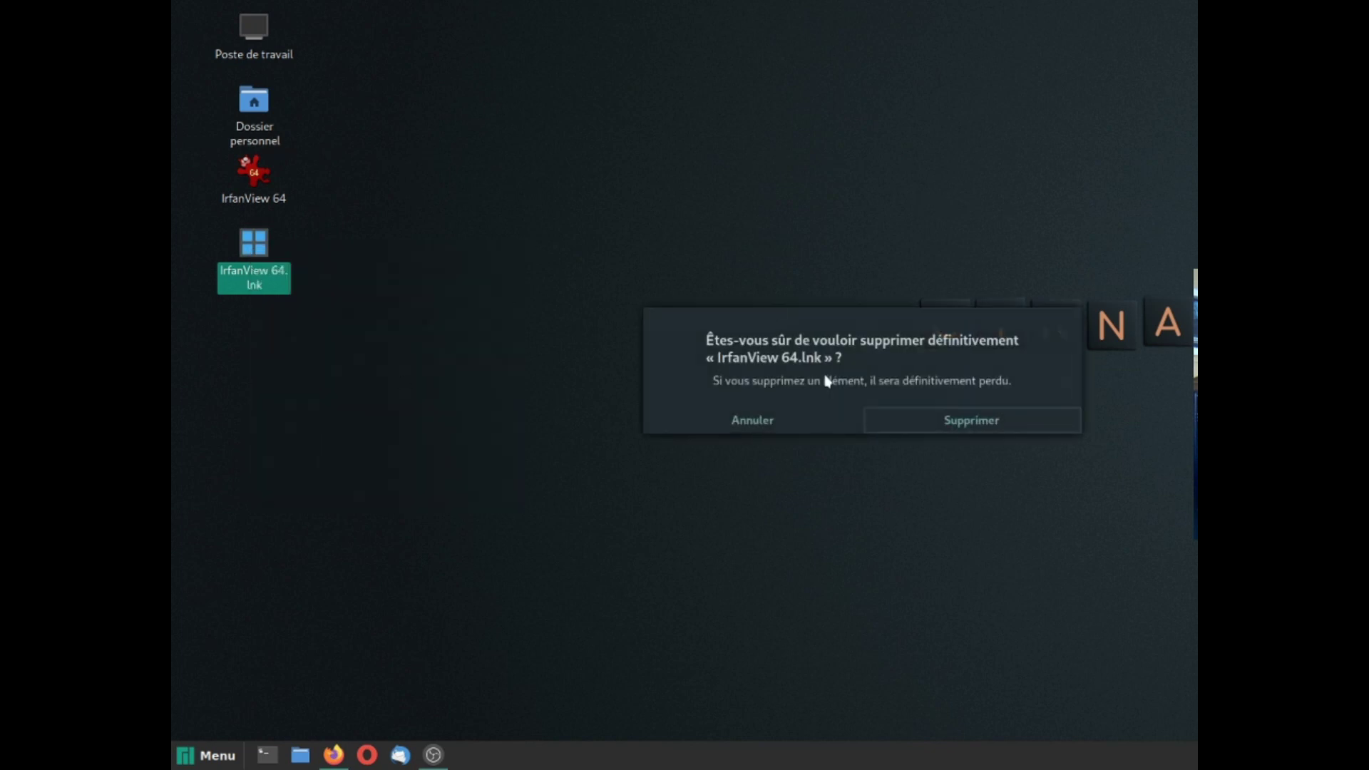
pyautogui.click(966, 420)
# Step: Launch IrfanView 64 from its desktop shortcut, and start IrfanView 64 4.54 from the Wine application category
pyautogui.click(255, 173)
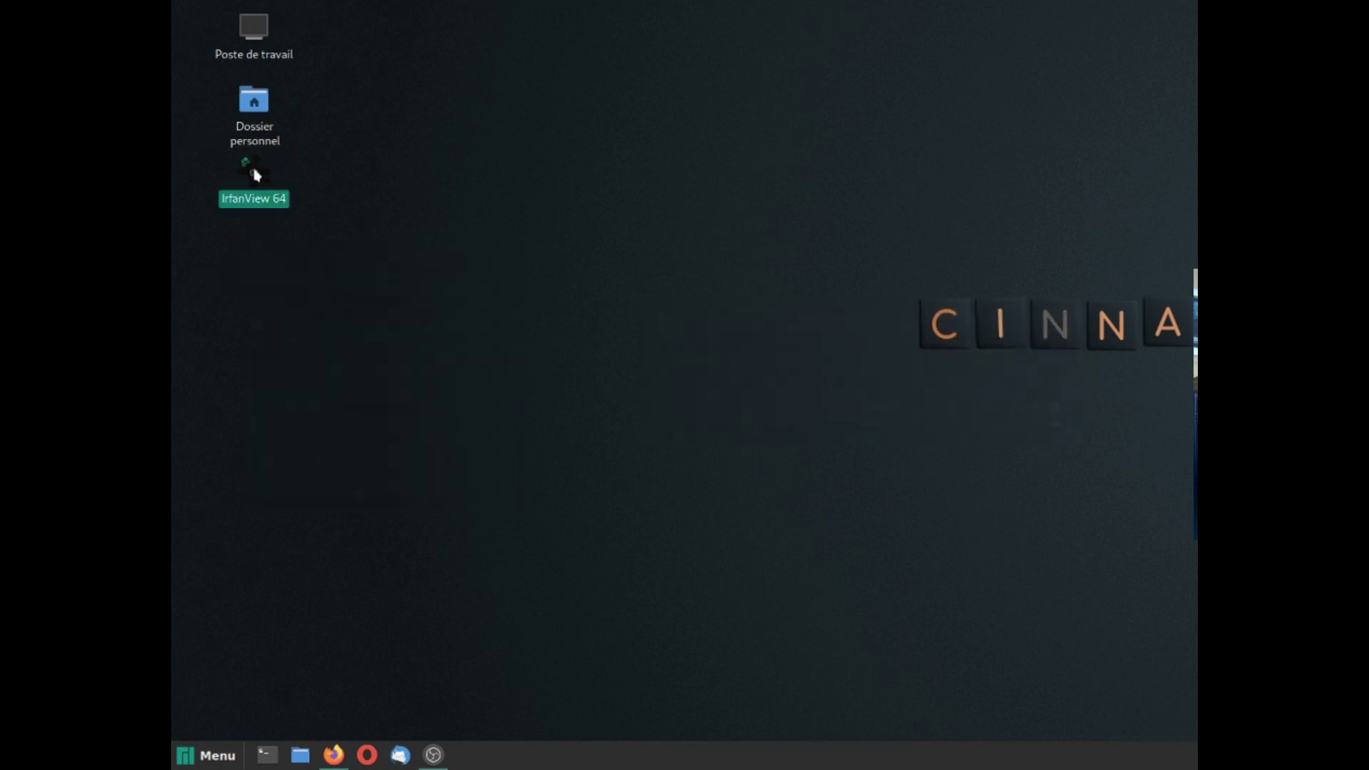
pyautogui.doubleClick(255, 173)
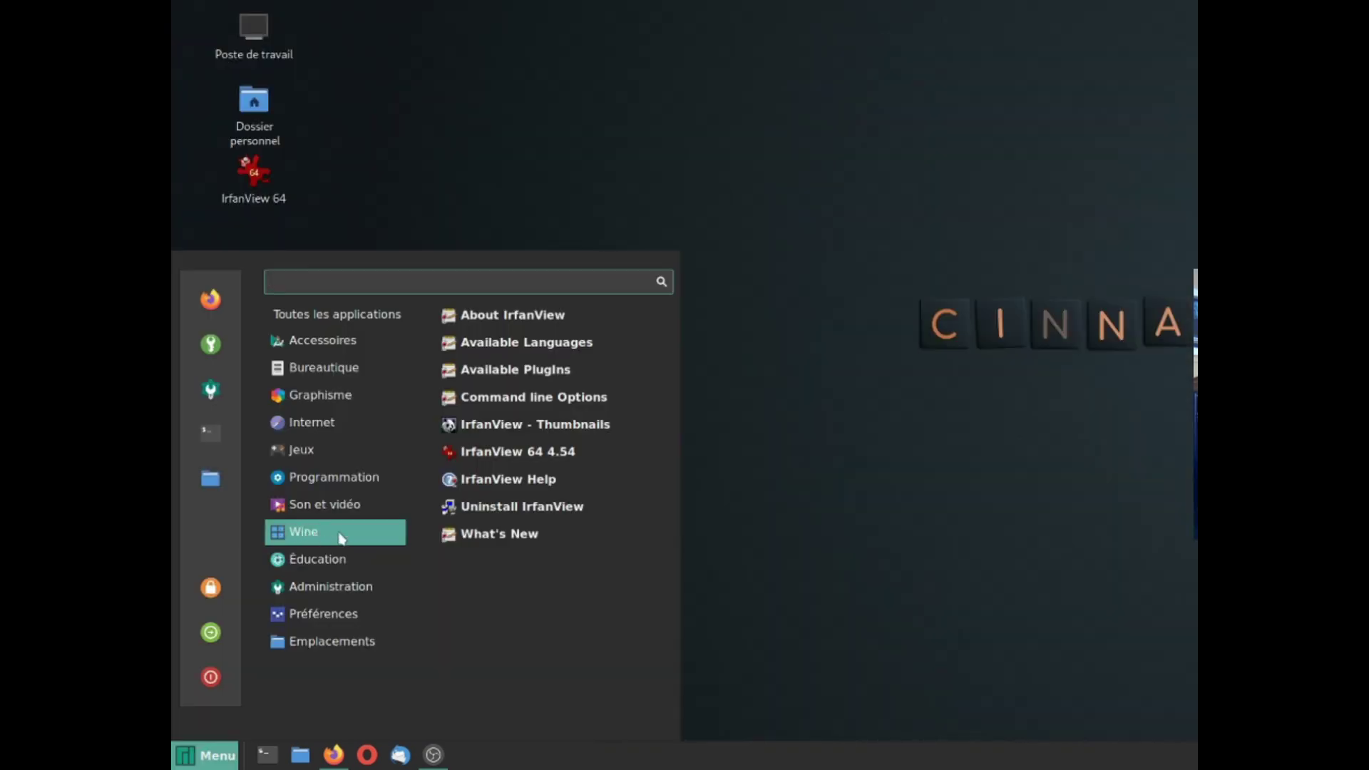
pyautogui.click(485, 453)
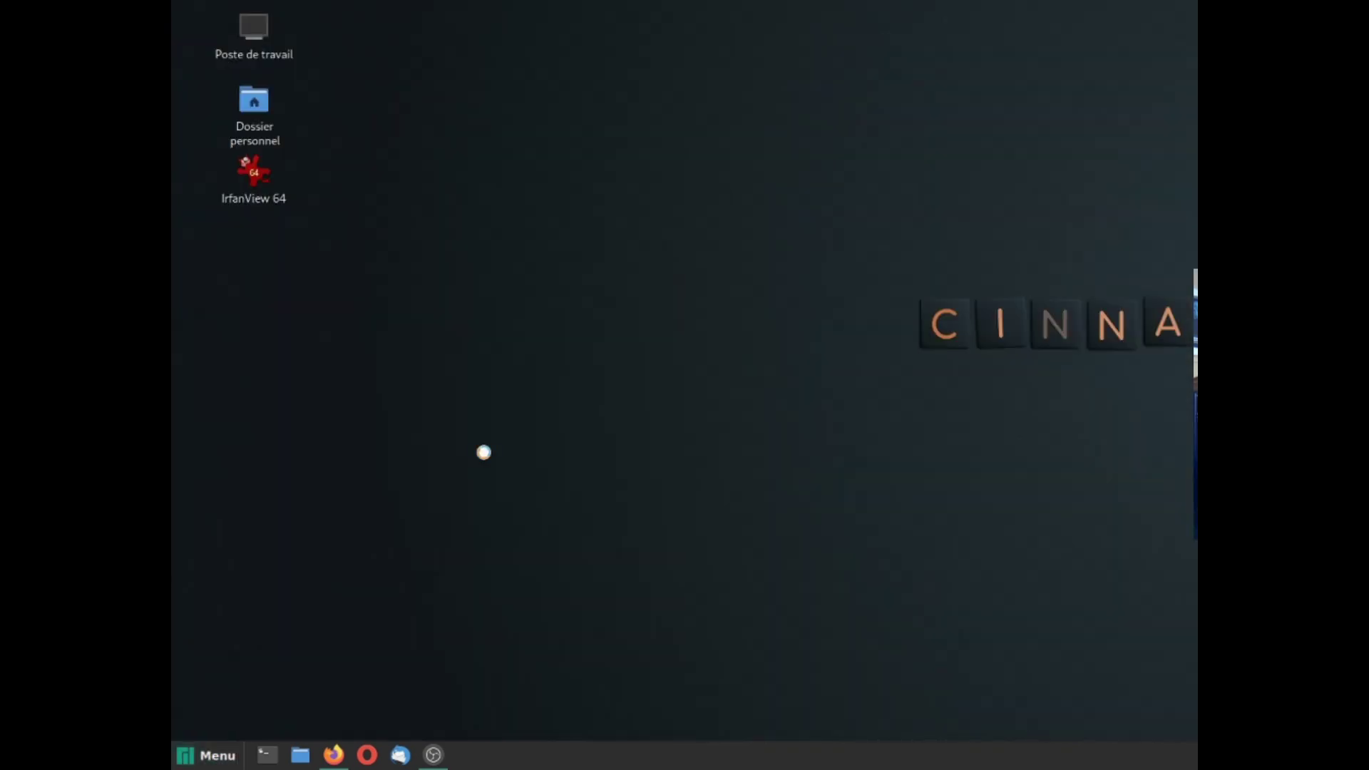
# Step: View IrfanView's About information, close it and check the program's options
pyautogui.click(184, 23)
pyautogui.moveTo(364, 23)
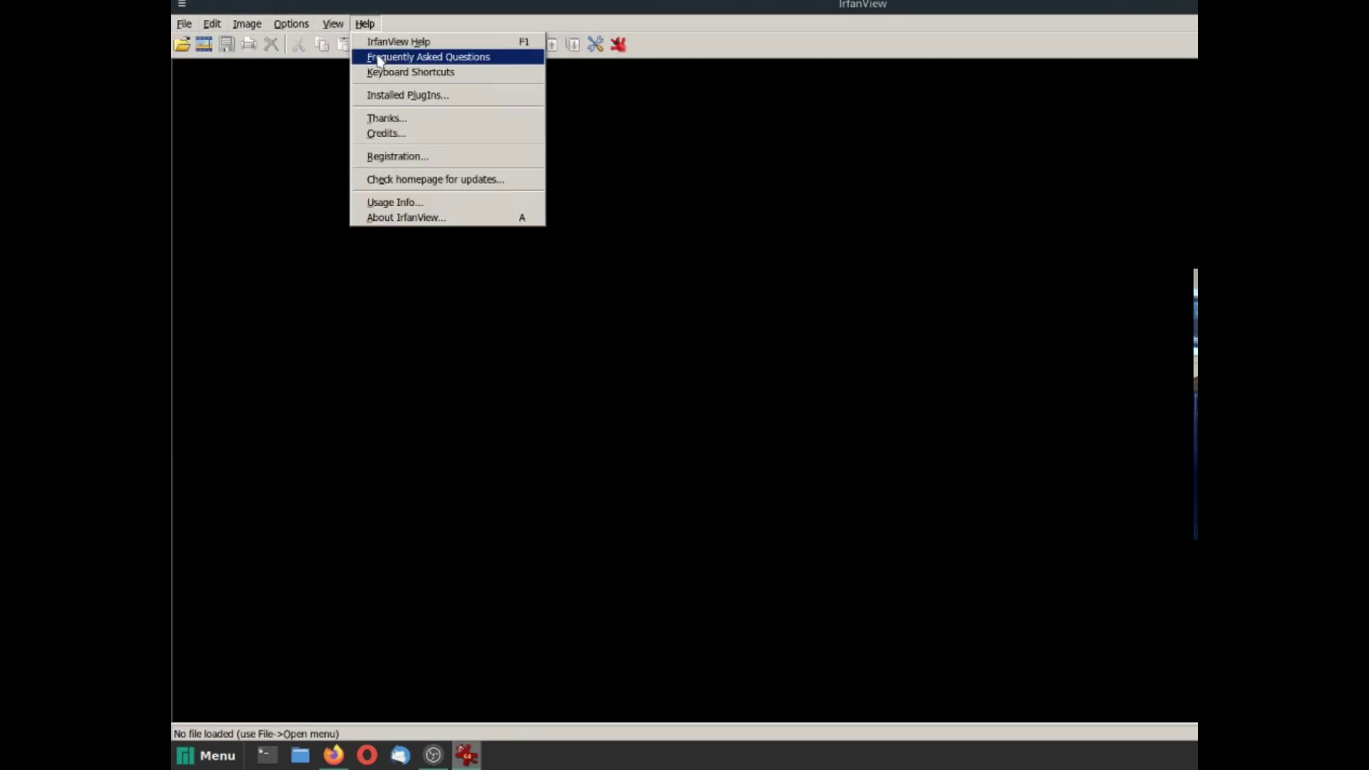
pyautogui.click(416, 215)
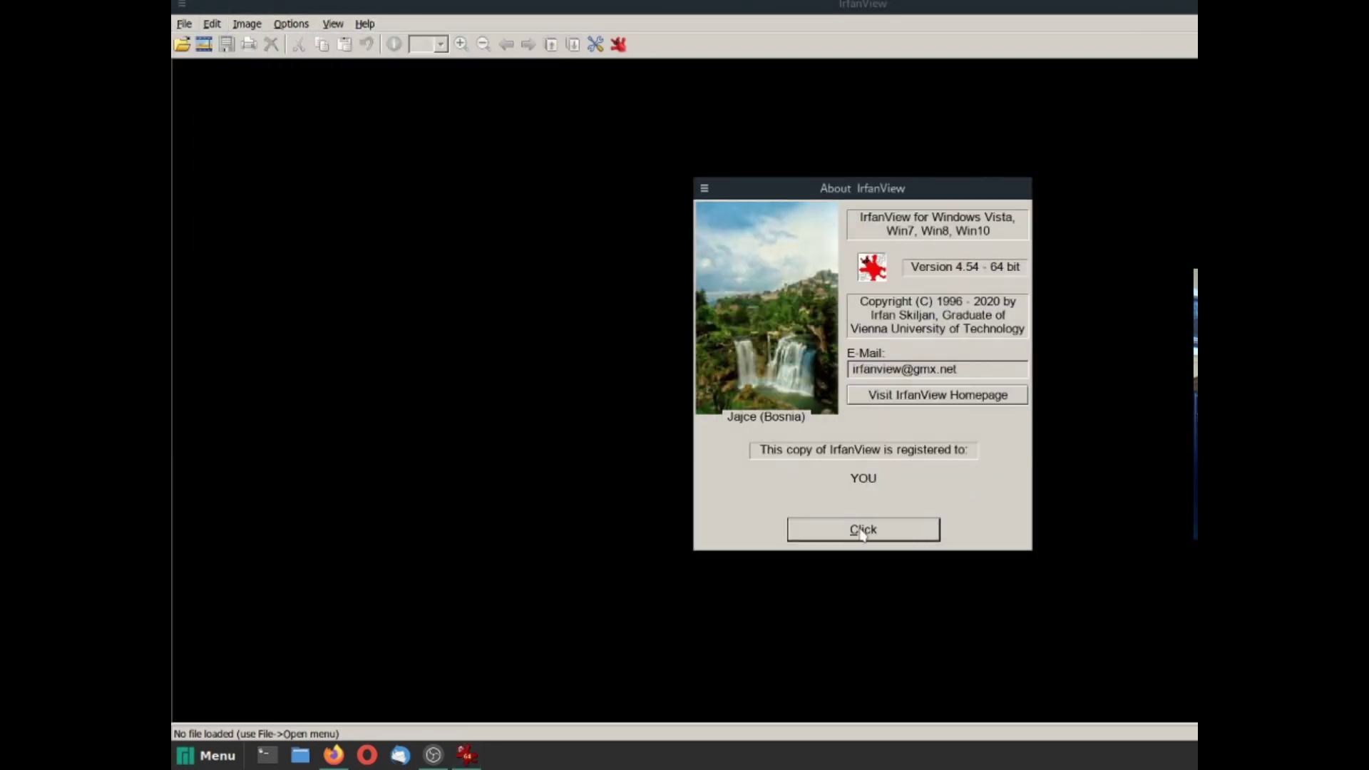
pyautogui.click(934, 528)
pyautogui.click(291, 24)
pyautogui.click(303, 57)
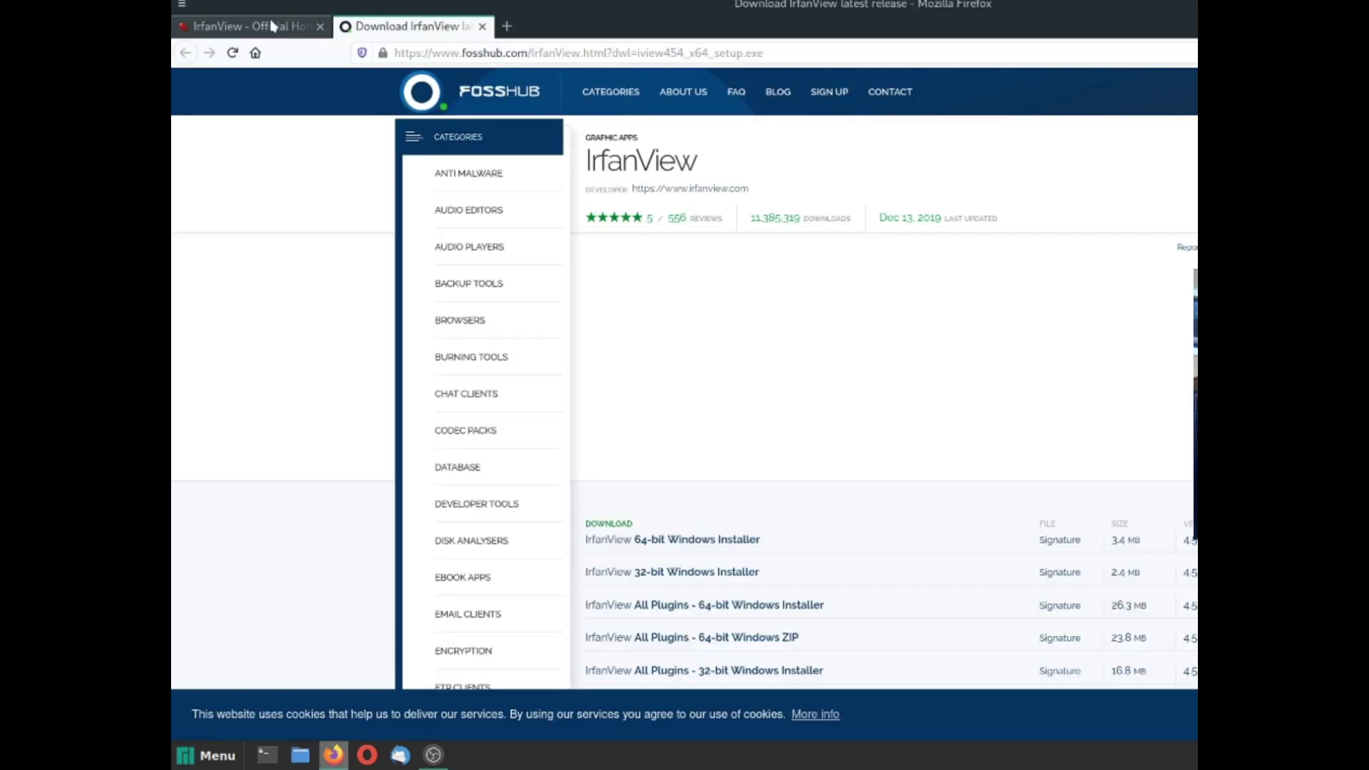
# Step: Open the official IrfanView site's languages page, run irfanview_lang_french.exe with Wine and install French into C:\Program Files\IrfanView\
pyautogui.click(293, 32)
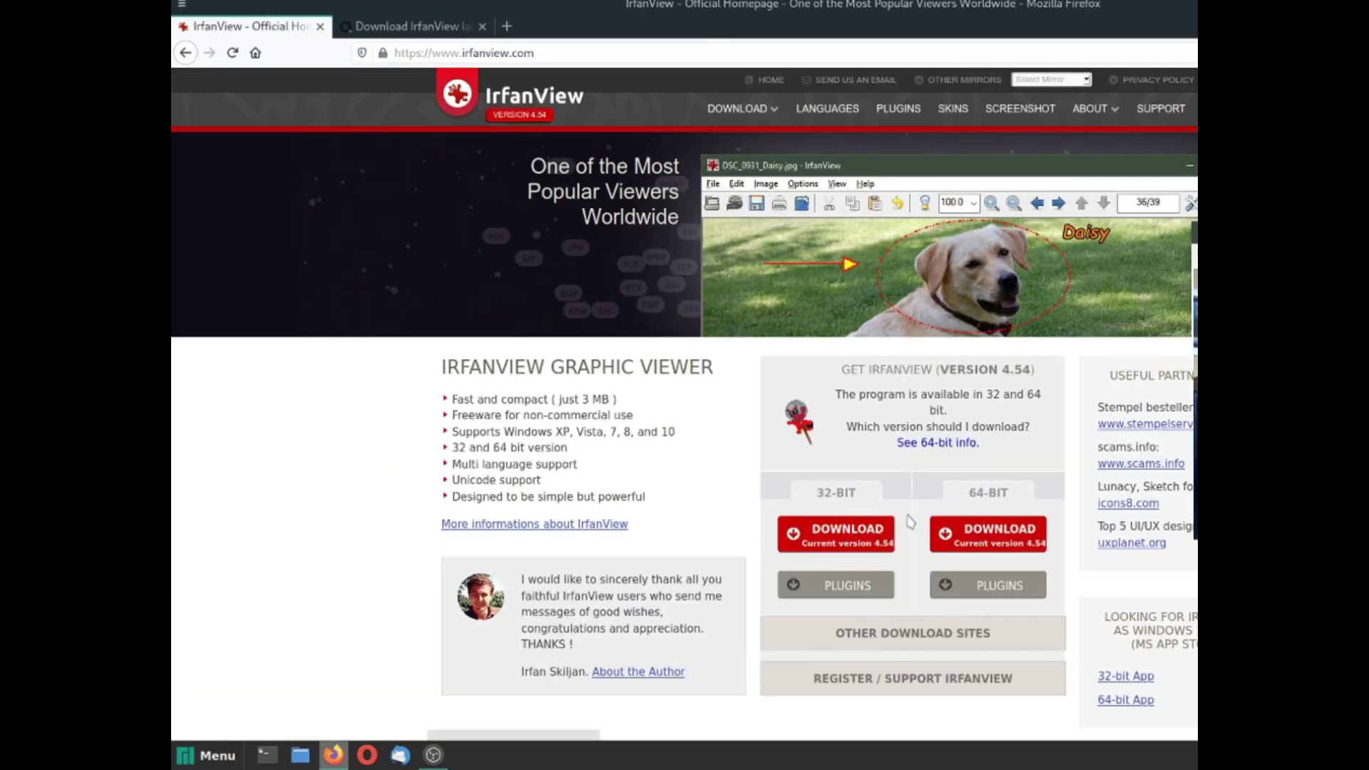
pyautogui.click(827, 108)
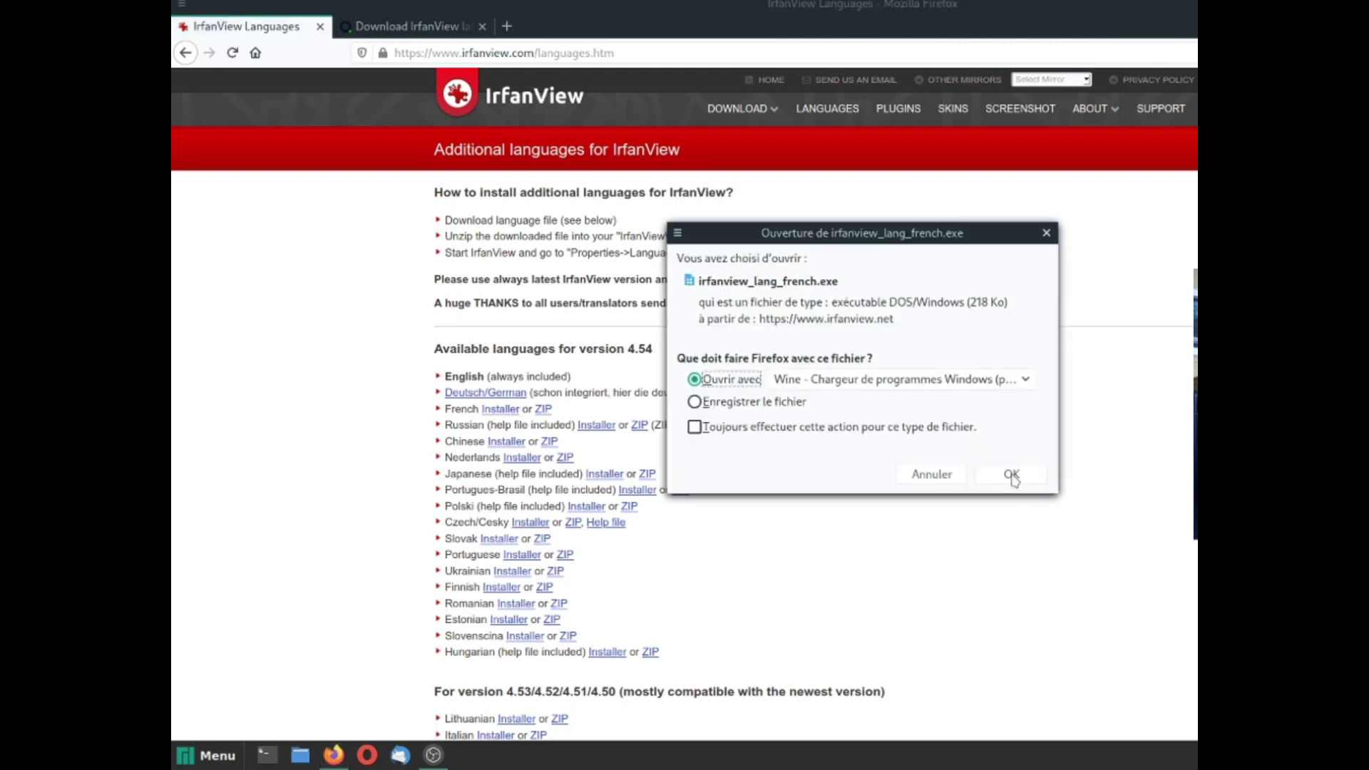
pyautogui.click(1012, 474)
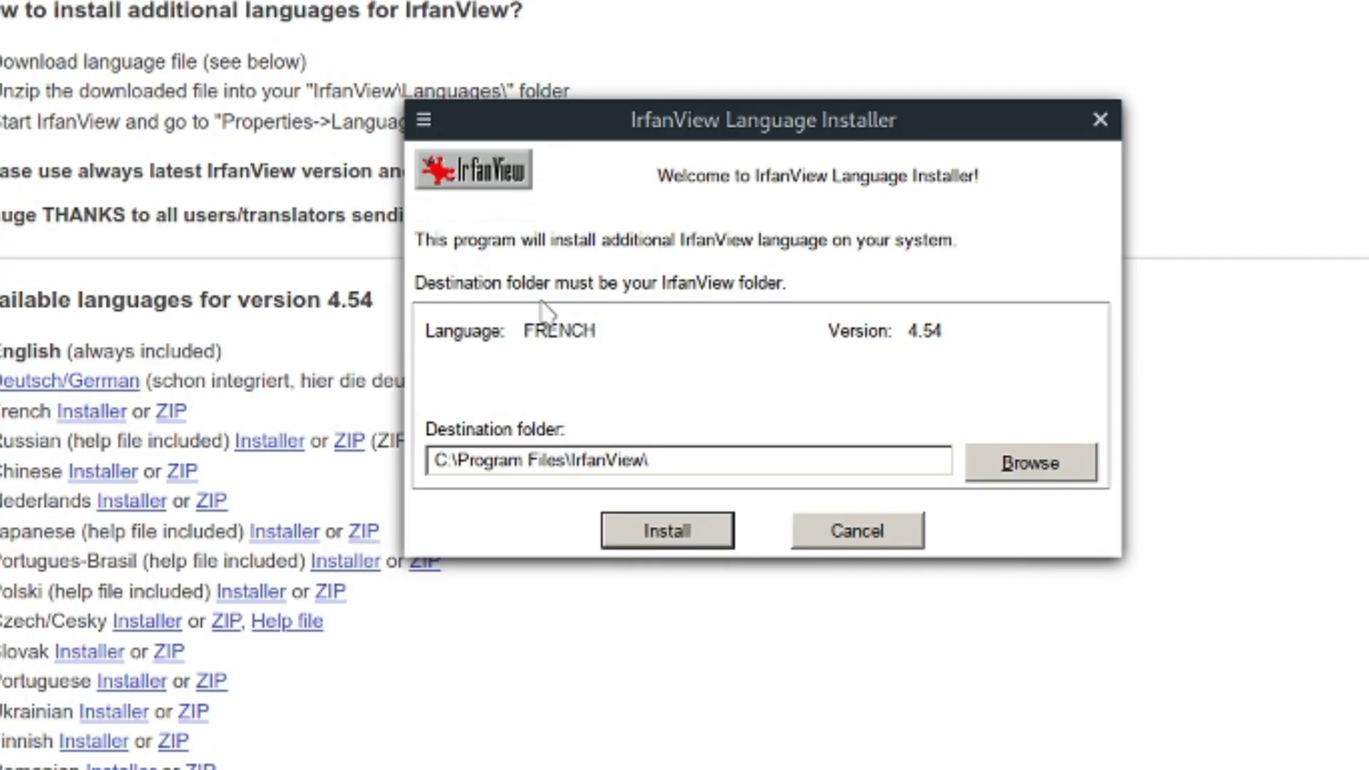
pyautogui.click(614, 526)
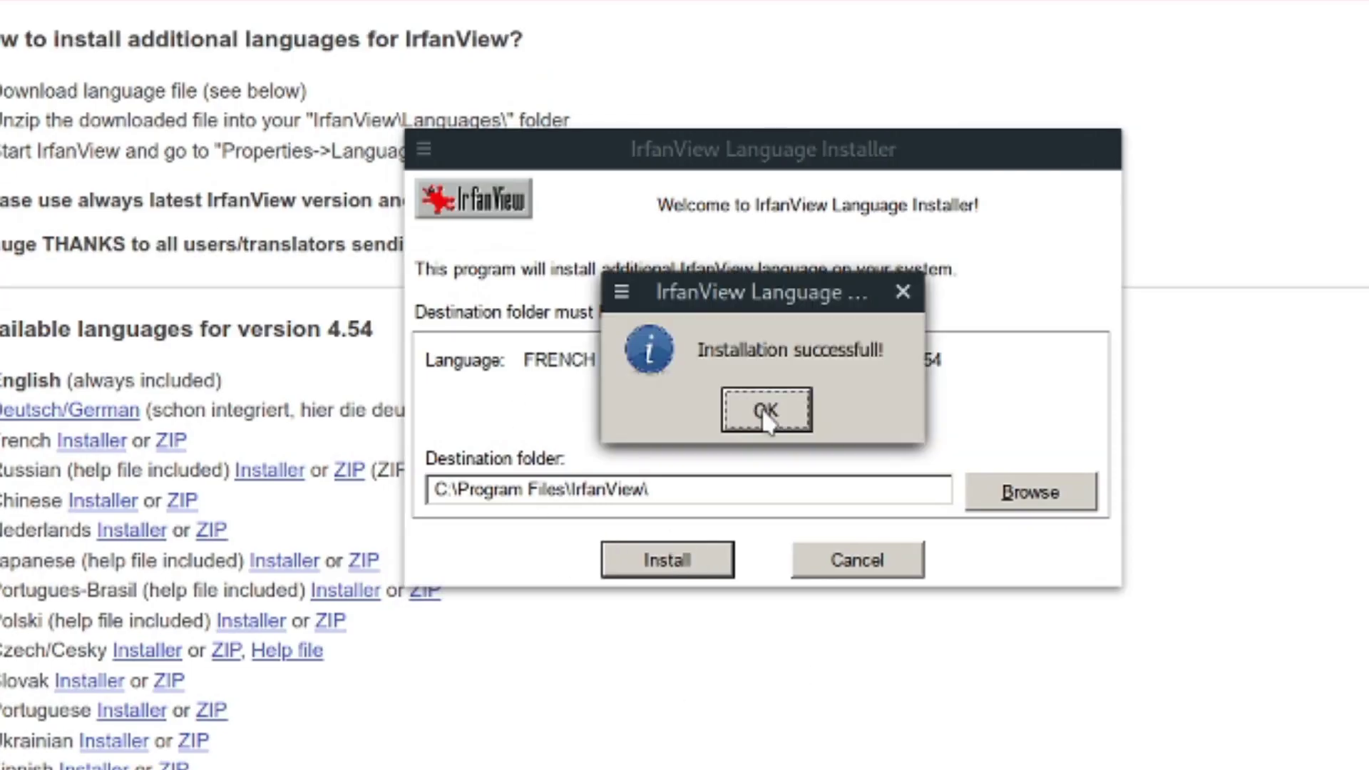
# Step: Finish the French language installer, launch IrfanView 64 from the desktop and change its language to Francais (FRENCH.DLL)
pyautogui.click(766, 412)
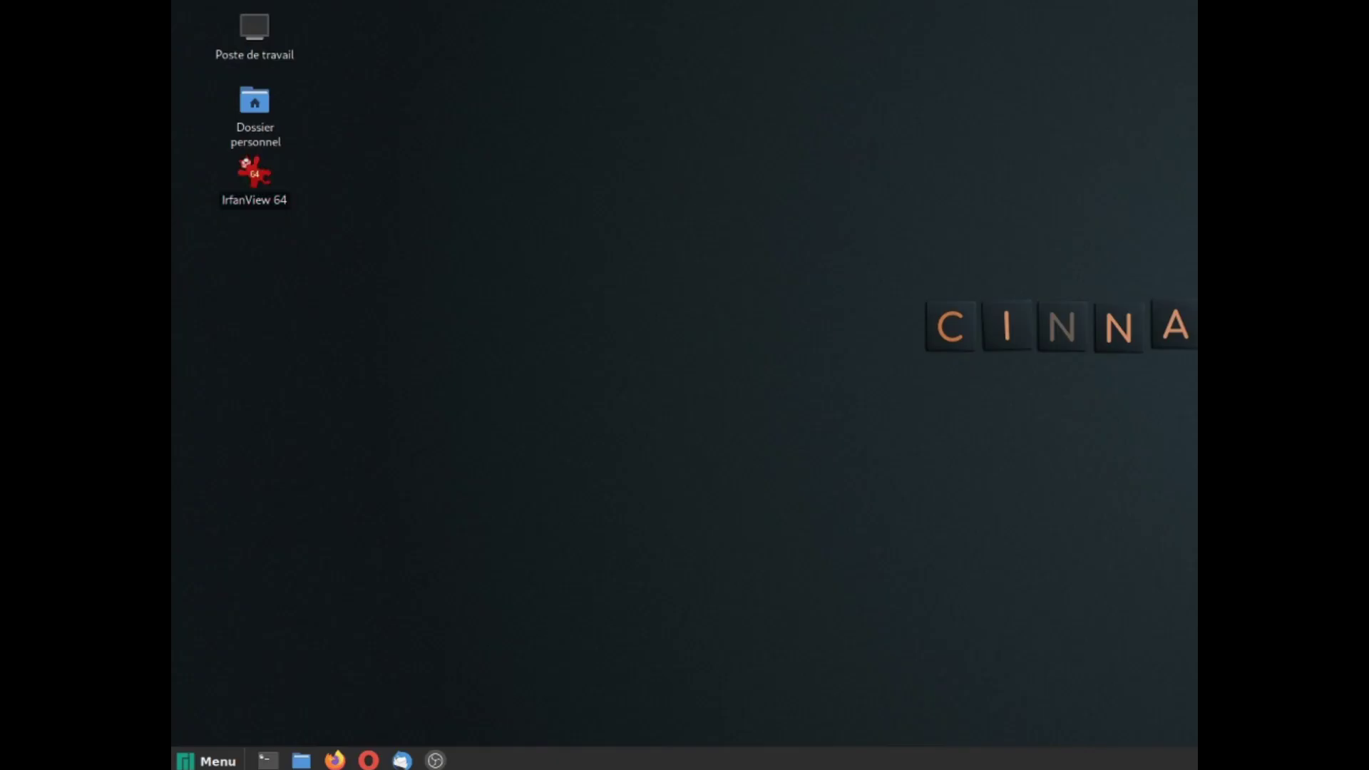
pyautogui.doubleClick(253, 170)
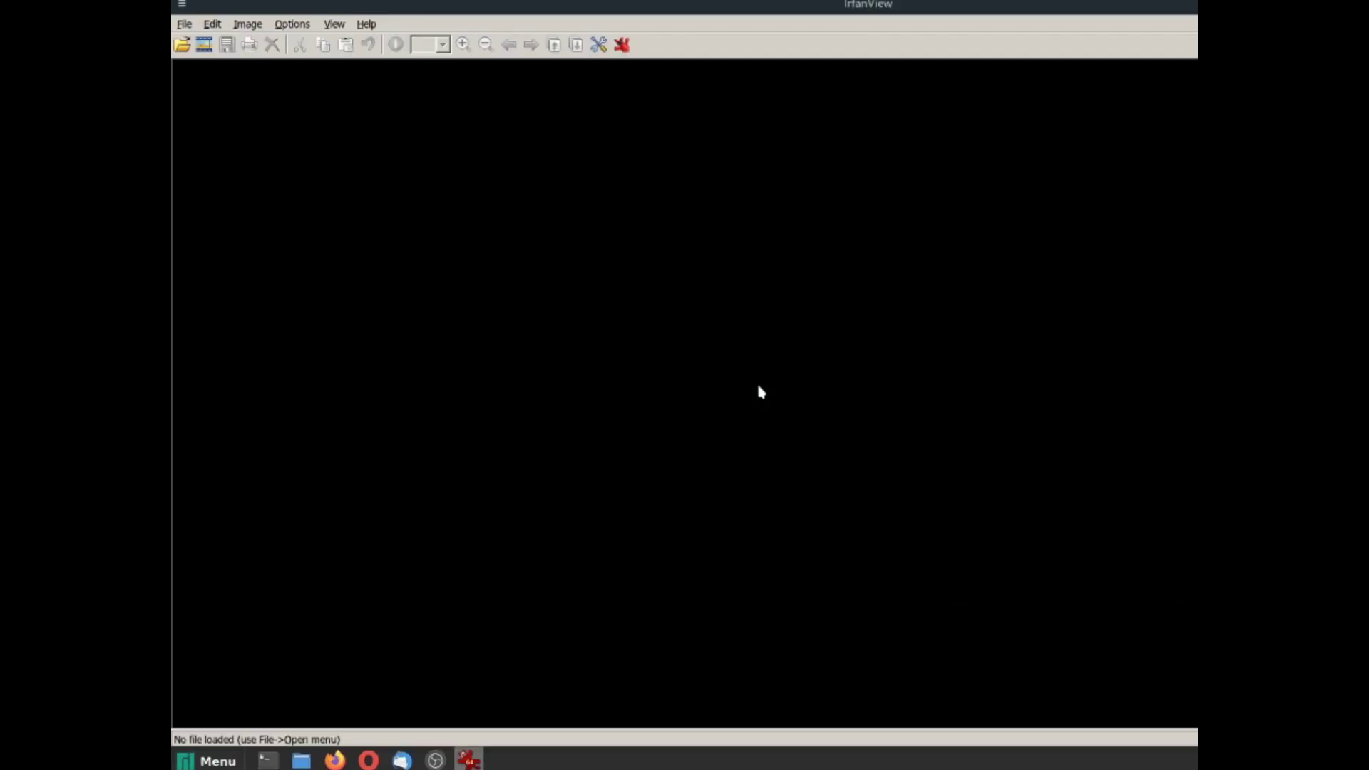
pyautogui.click(292, 24)
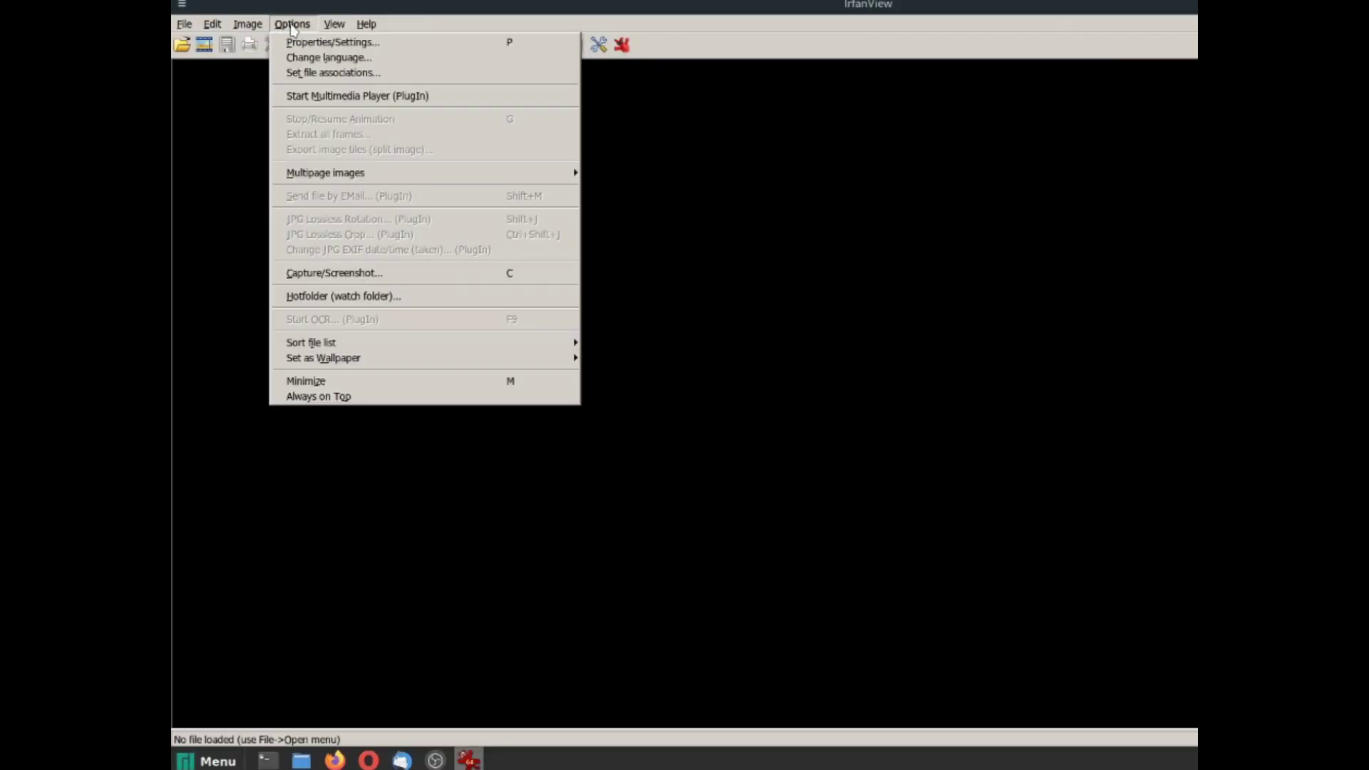
pyautogui.click(317, 57)
pyautogui.click(774, 225)
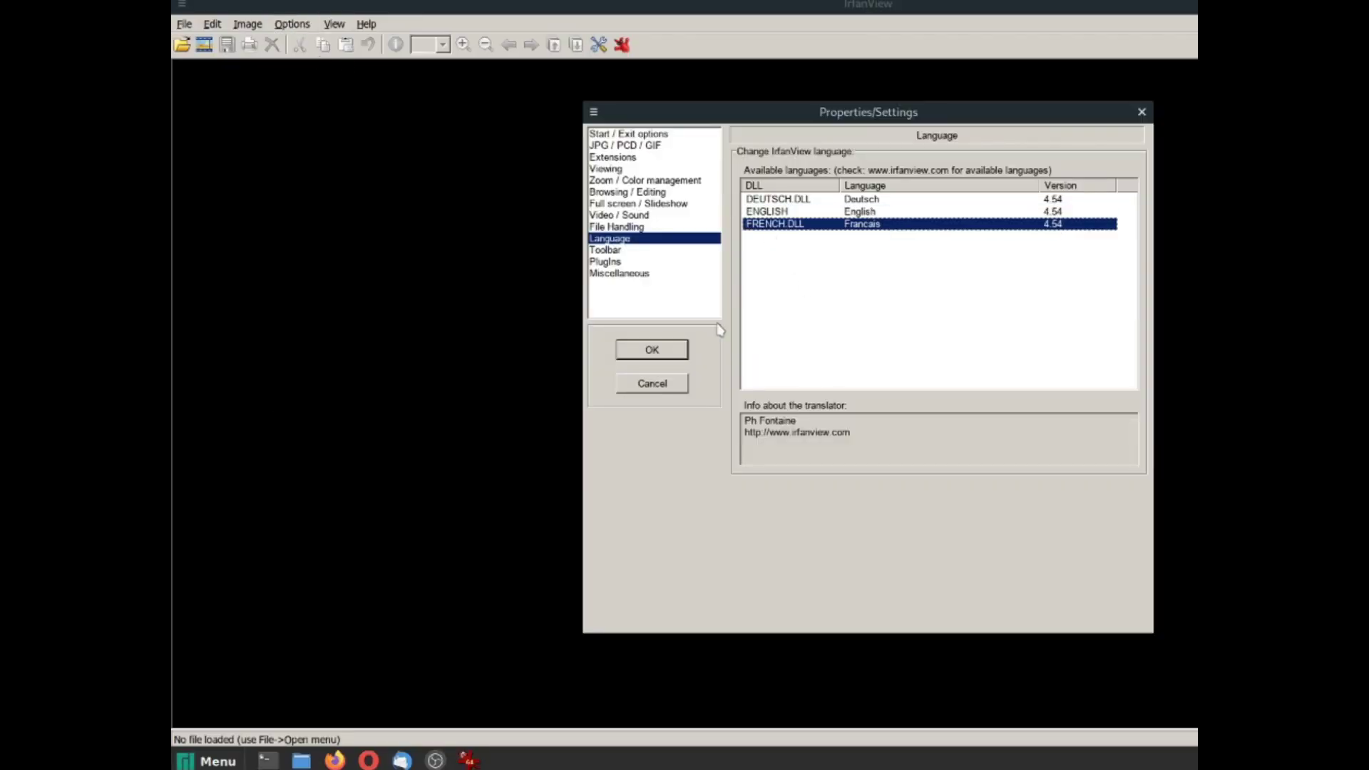
pyautogui.click(650, 349)
# Step: Check IrfanView's French menus and the JPG save options of its batch conversion, closing the options without changes
pyautogui.click(190, 23)
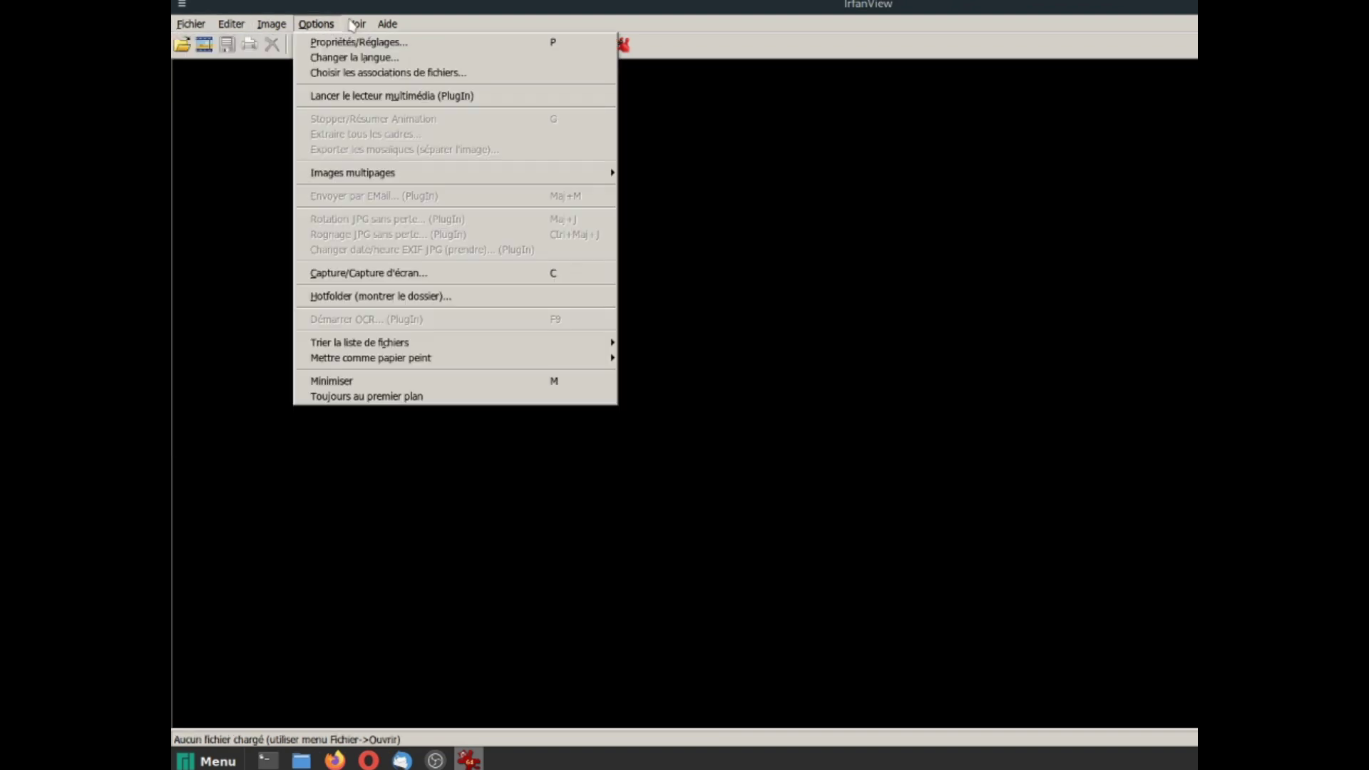
pyautogui.moveTo(190, 24)
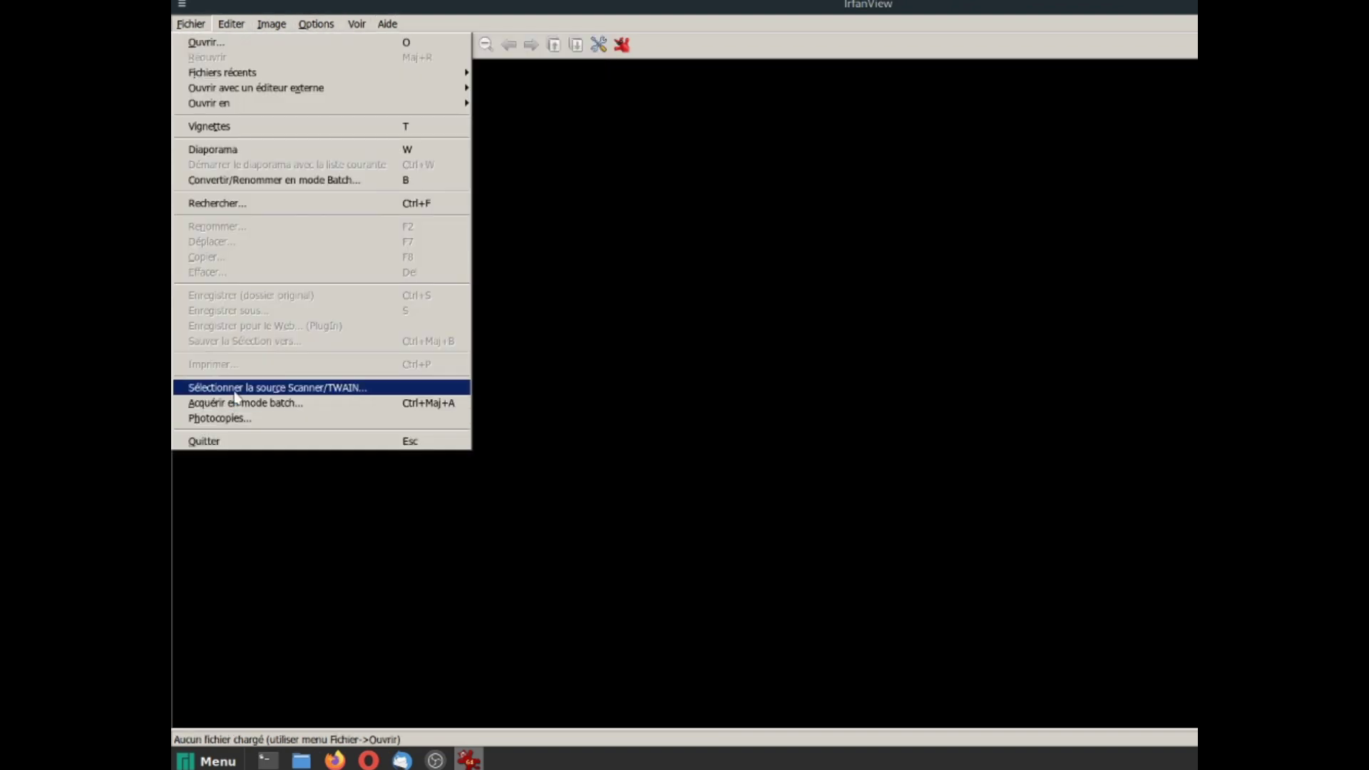
pyautogui.click(250, 182)
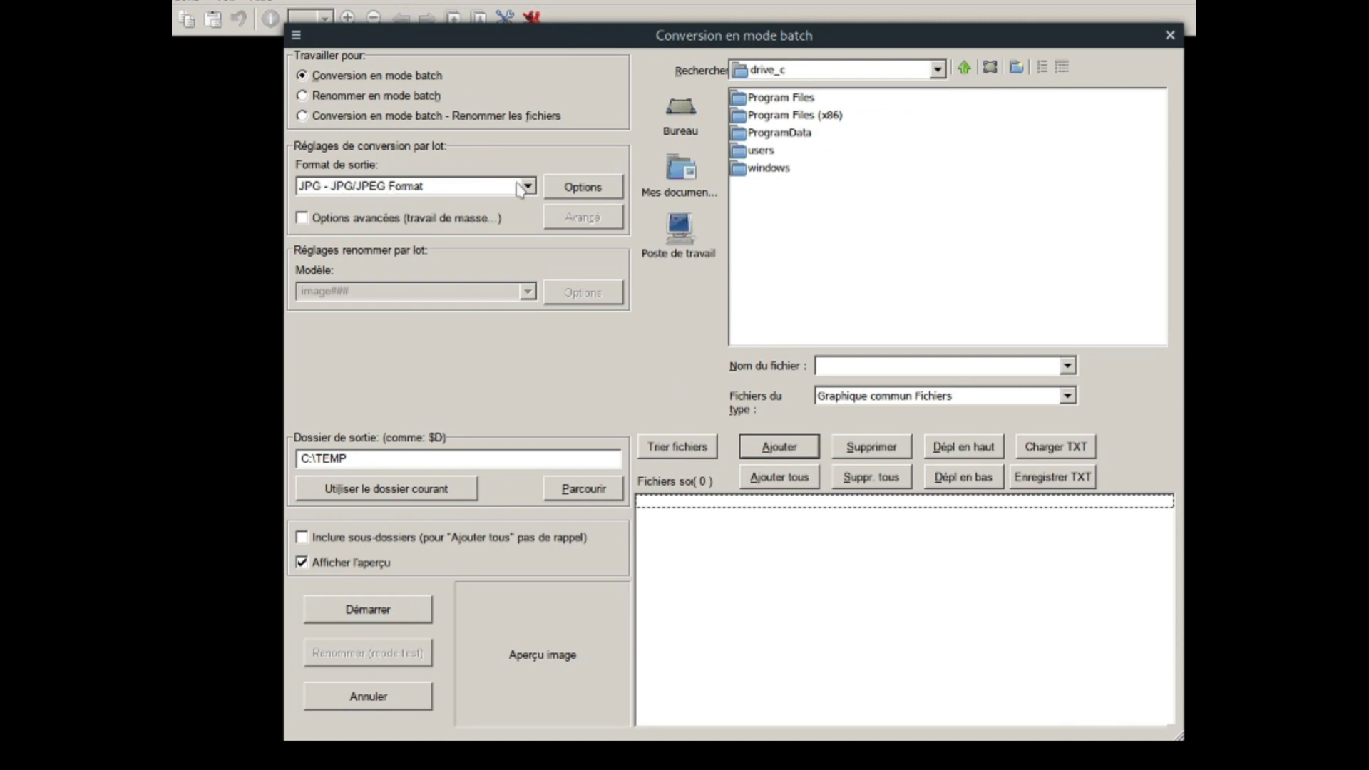
pyautogui.click(586, 189)
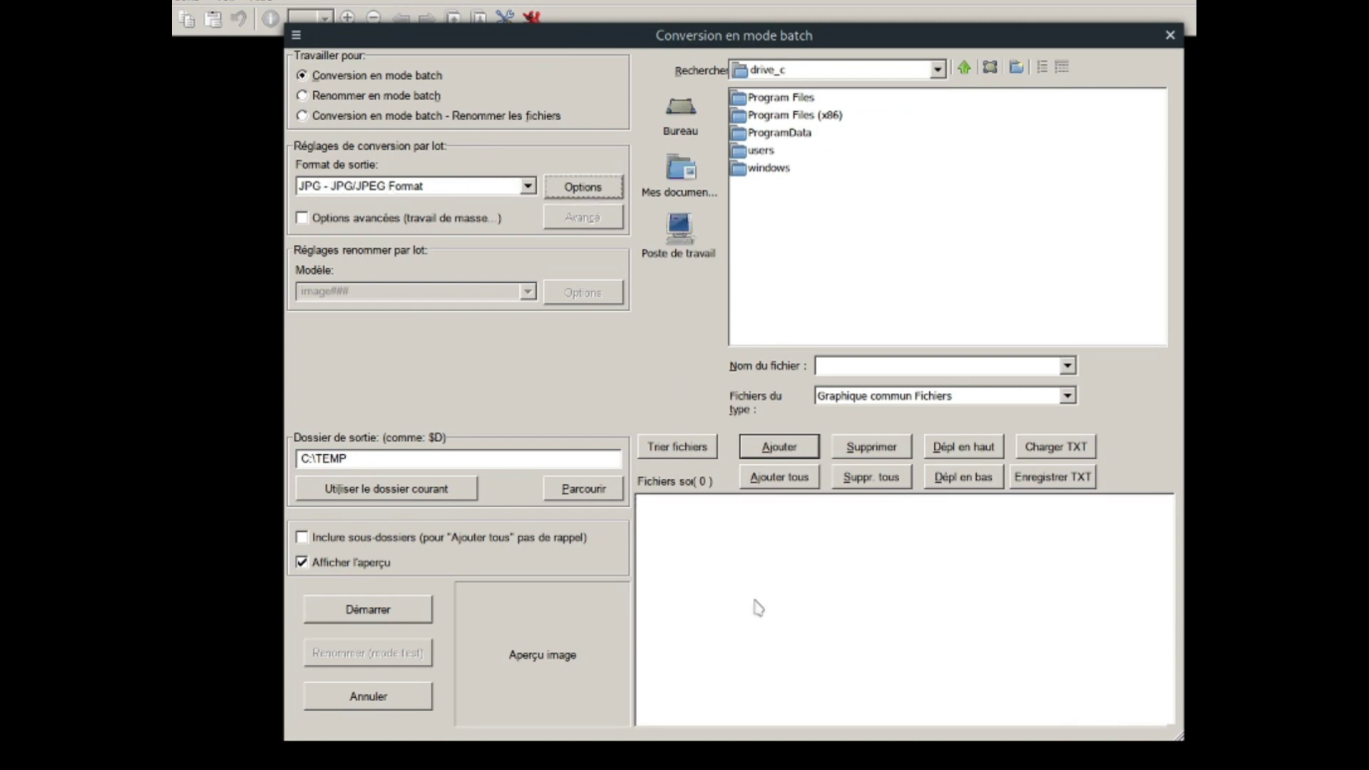
pyautogui.click(579, 190)
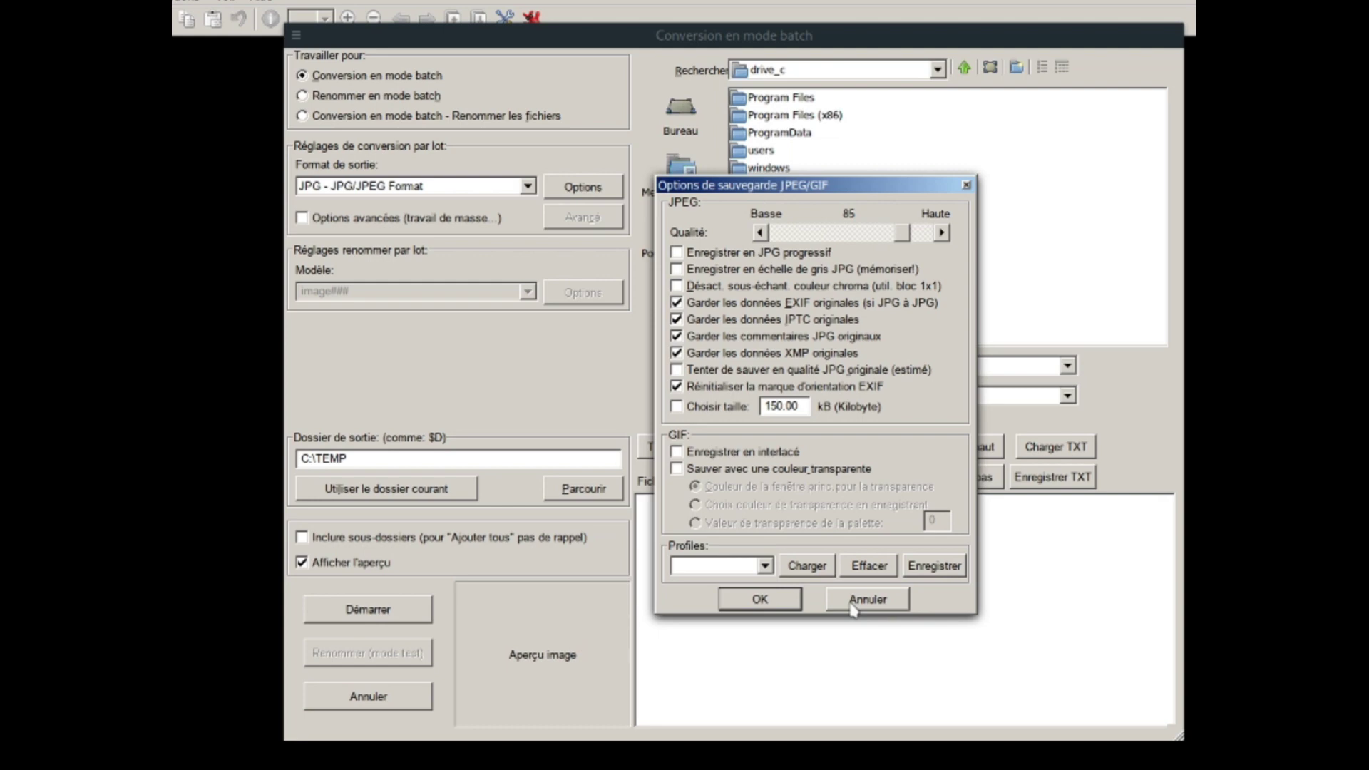
pyautogui.click(853, 601)
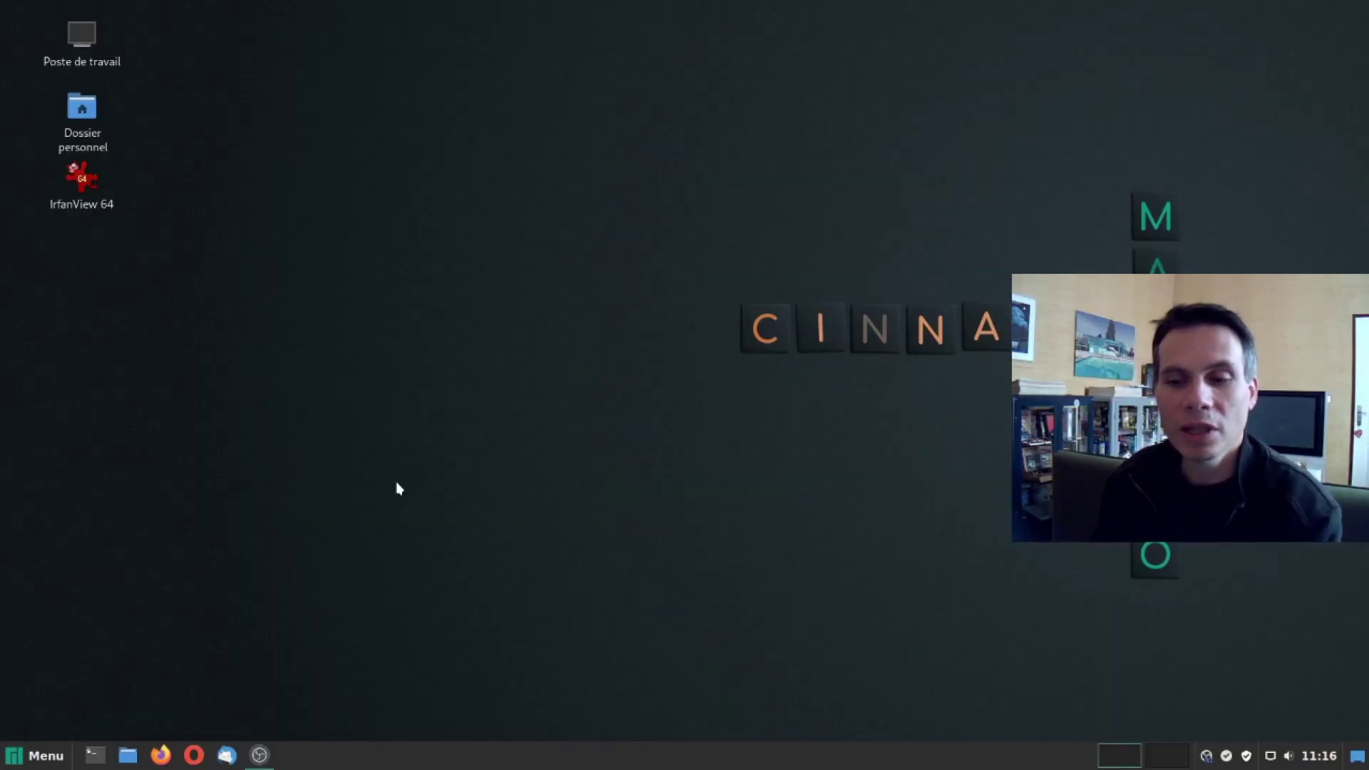
# Step: Switch to Firefox, search the web for flstudio and open the official FL Studio page on image-line.com
pyautogui.click(160, 754)
pyautogui.click(611, 288)
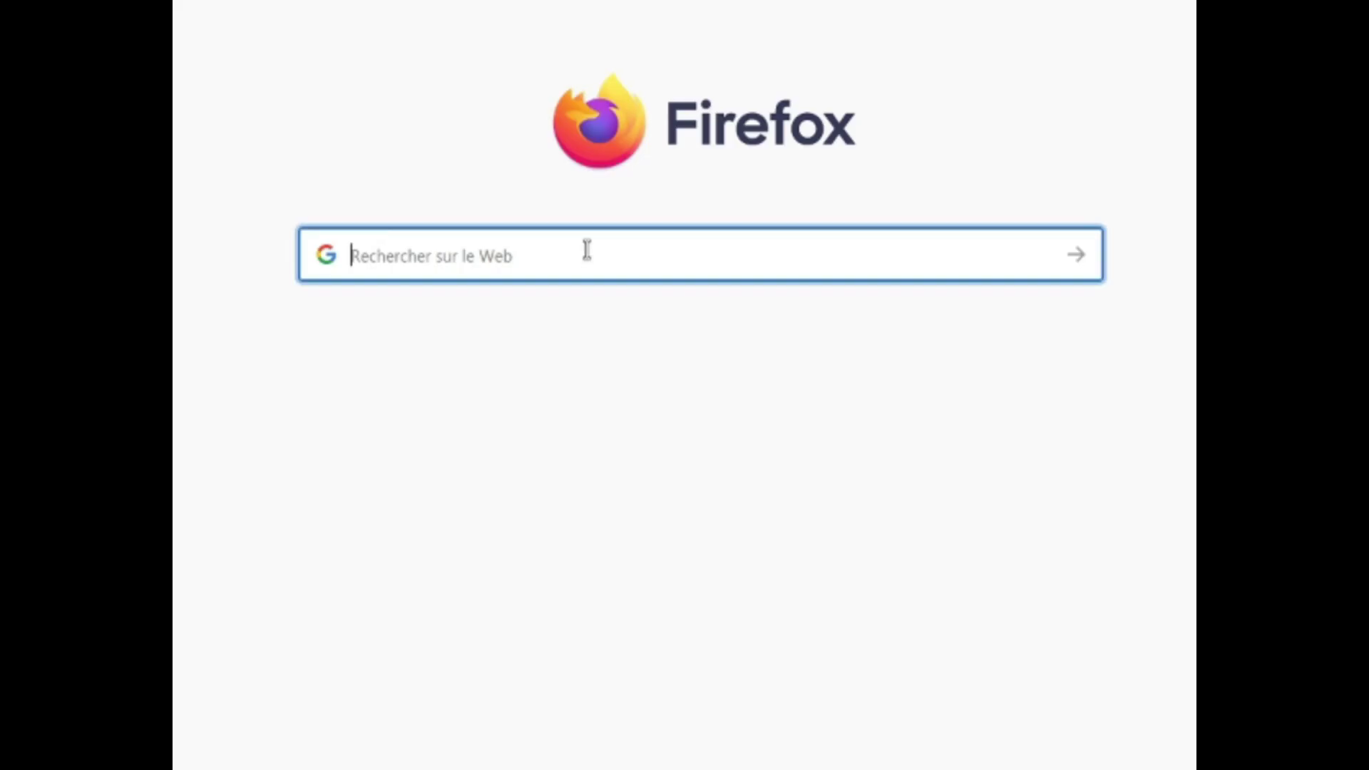
pyautogui.write('flstudio')
pyautogui.press('Return')
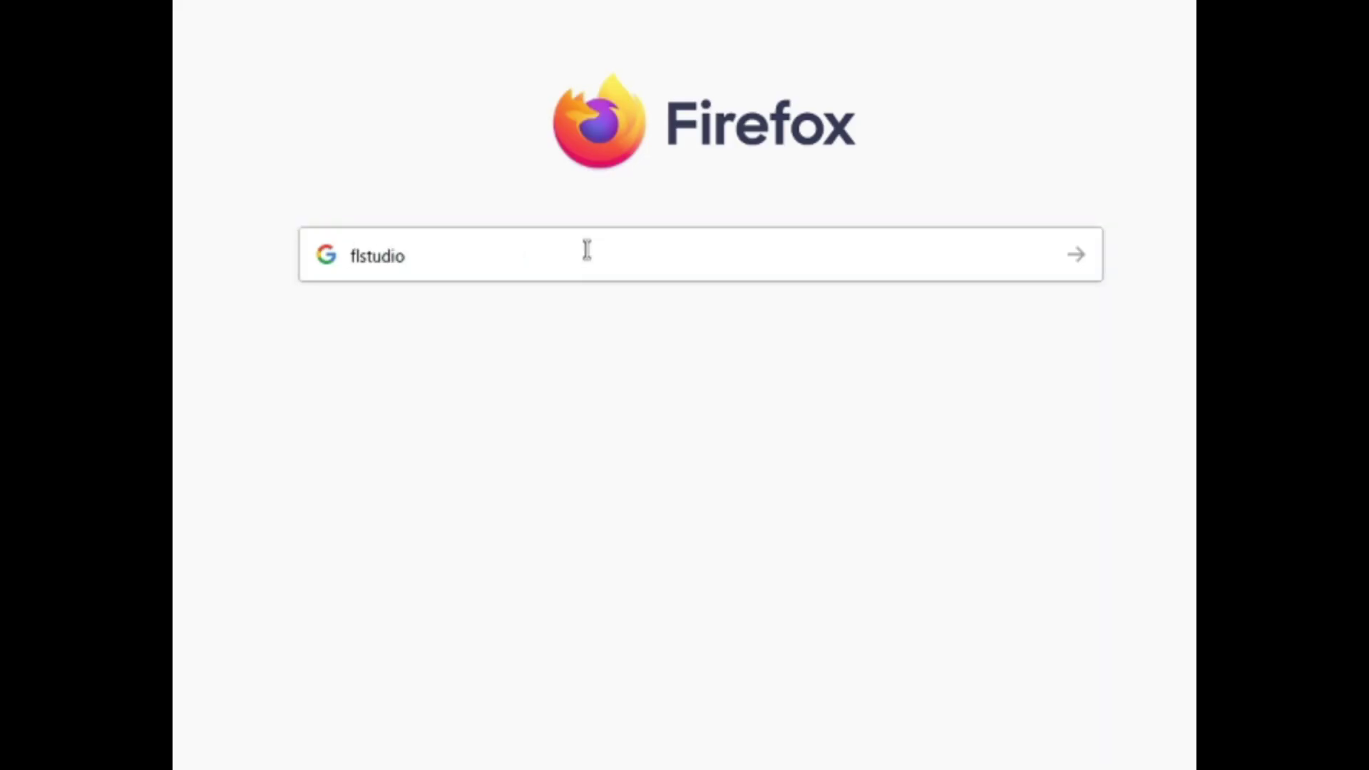
pyautogui.click(329, 214)
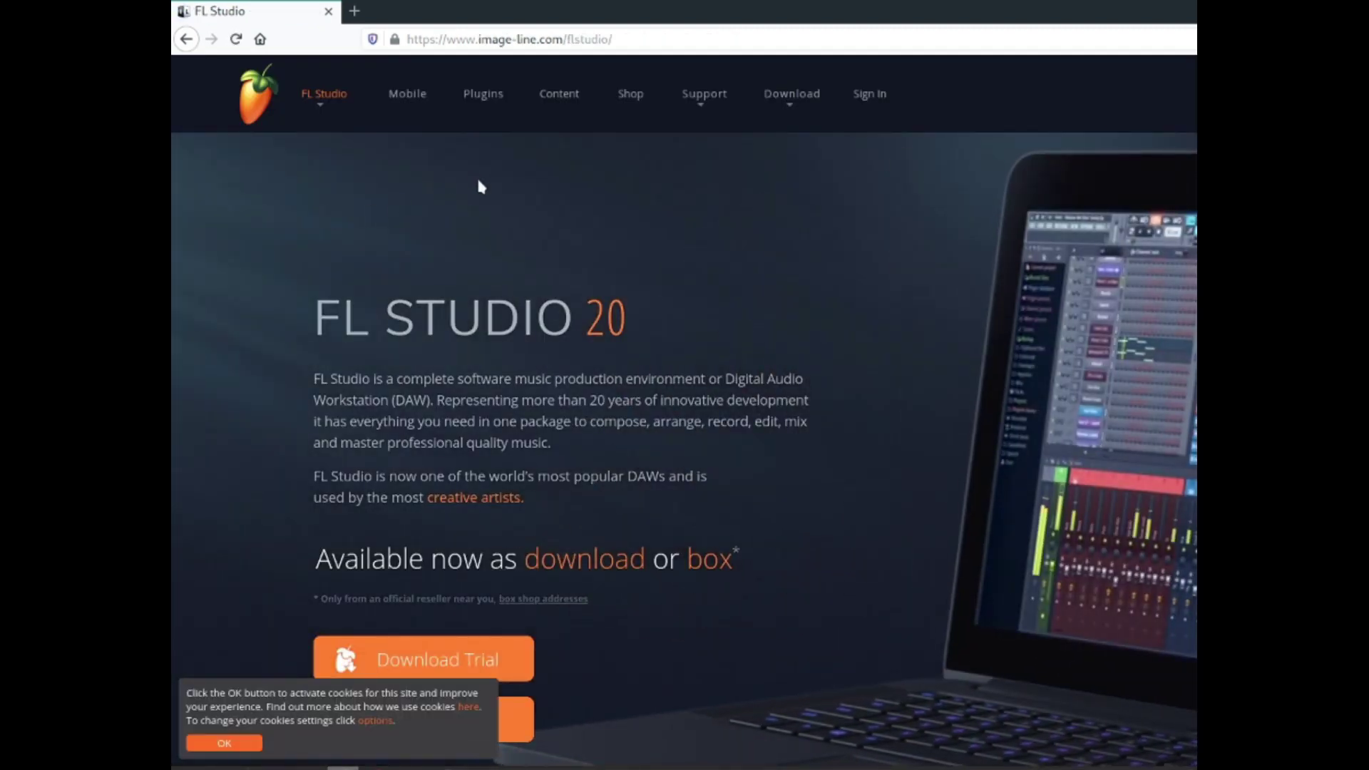
# Step: Accept the site's cookies and save the Windows installer flstudio_win_20.6.2.1549.exe from the FL Studio download page
pyautogui.click(223, 743)
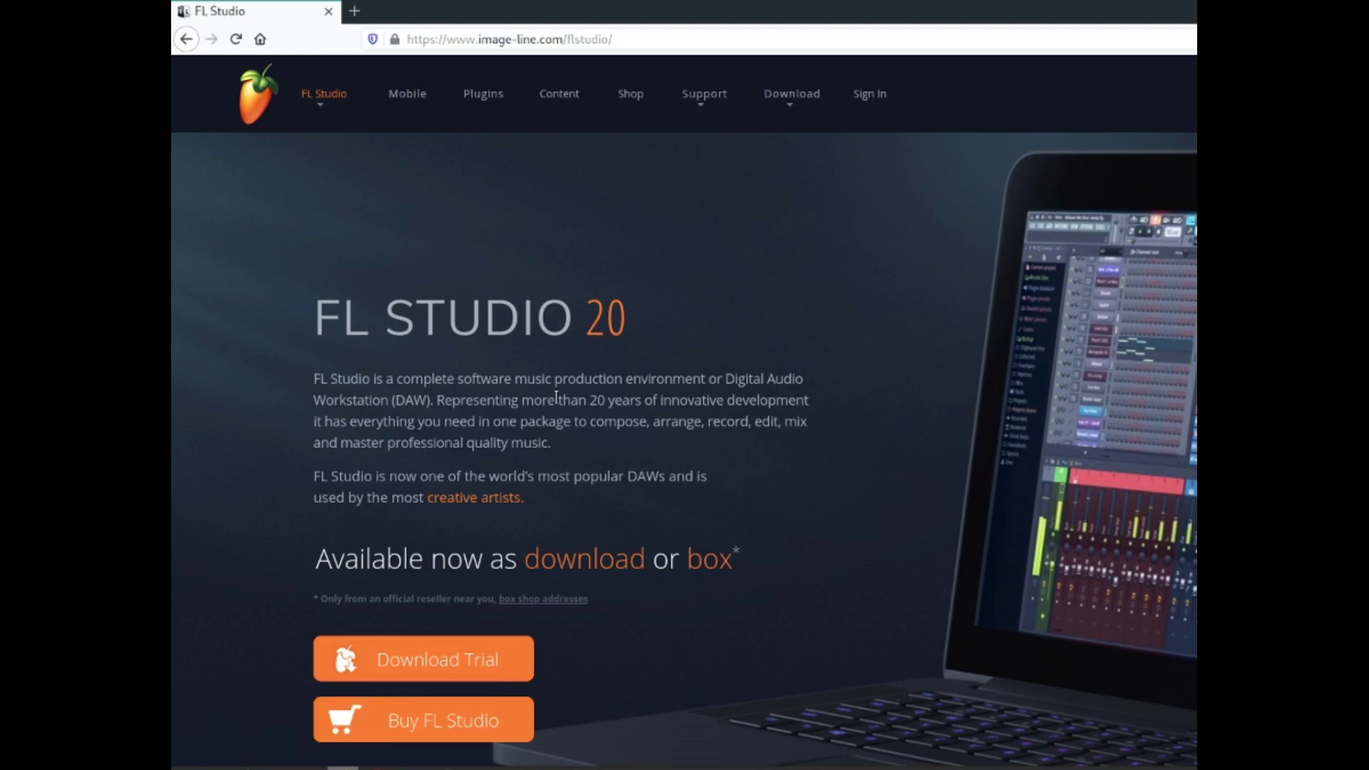
pyautogui.moveTo(790, 96)
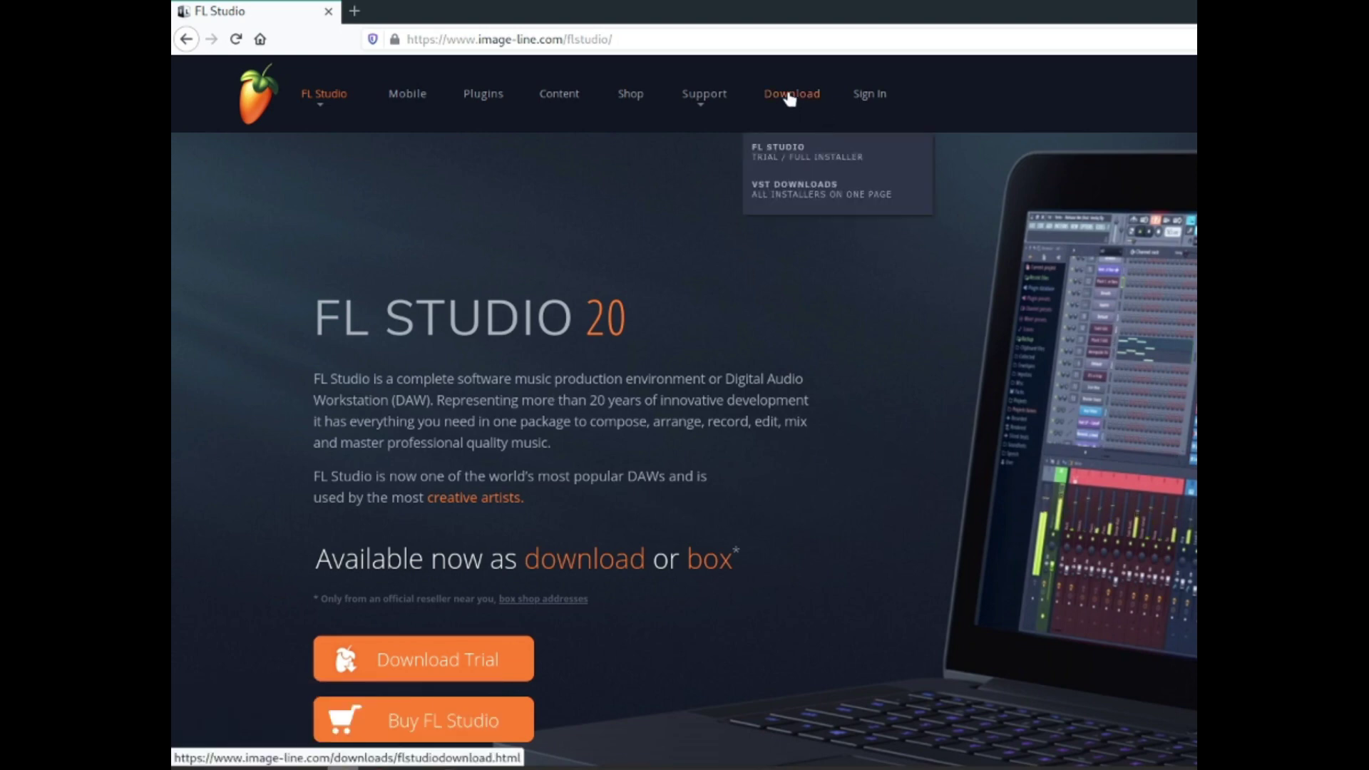
pyautogui.click(778, 150)
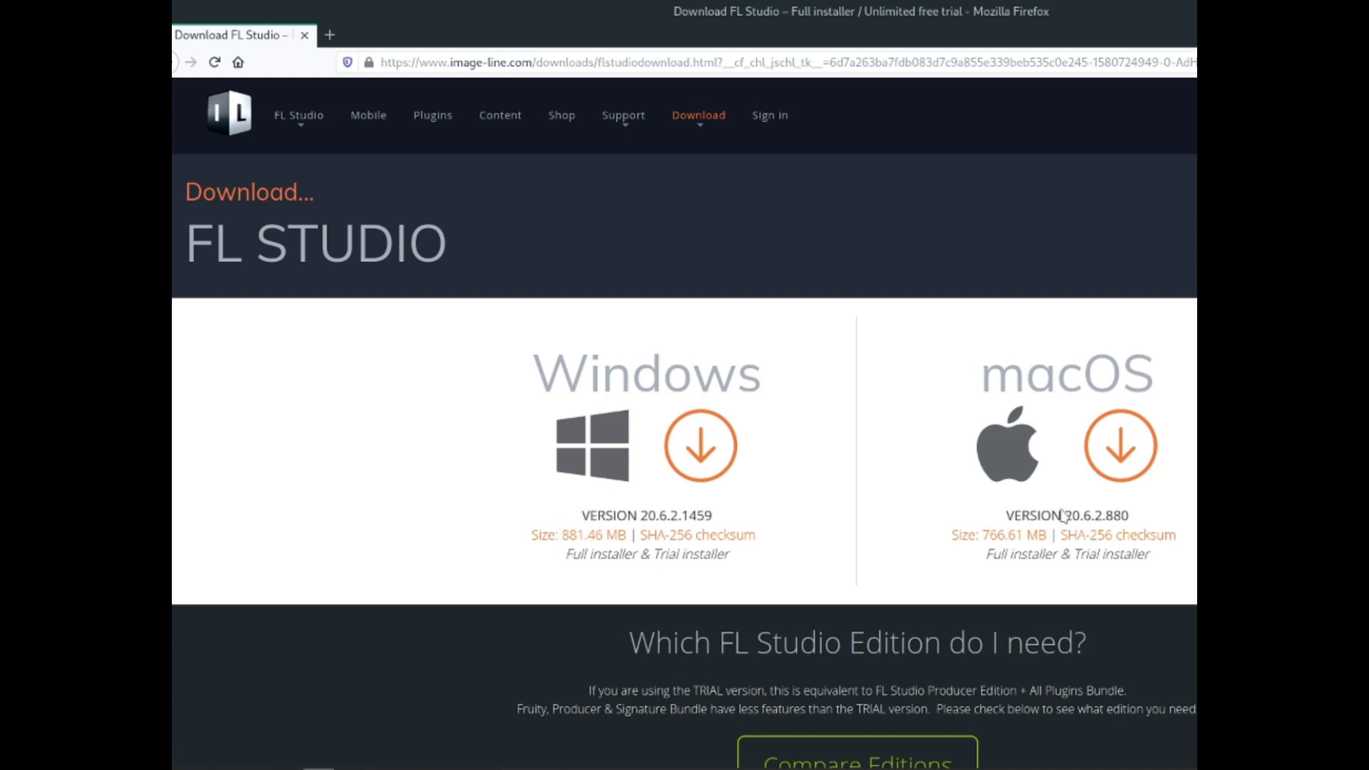
pyautogui.click(704, 440)
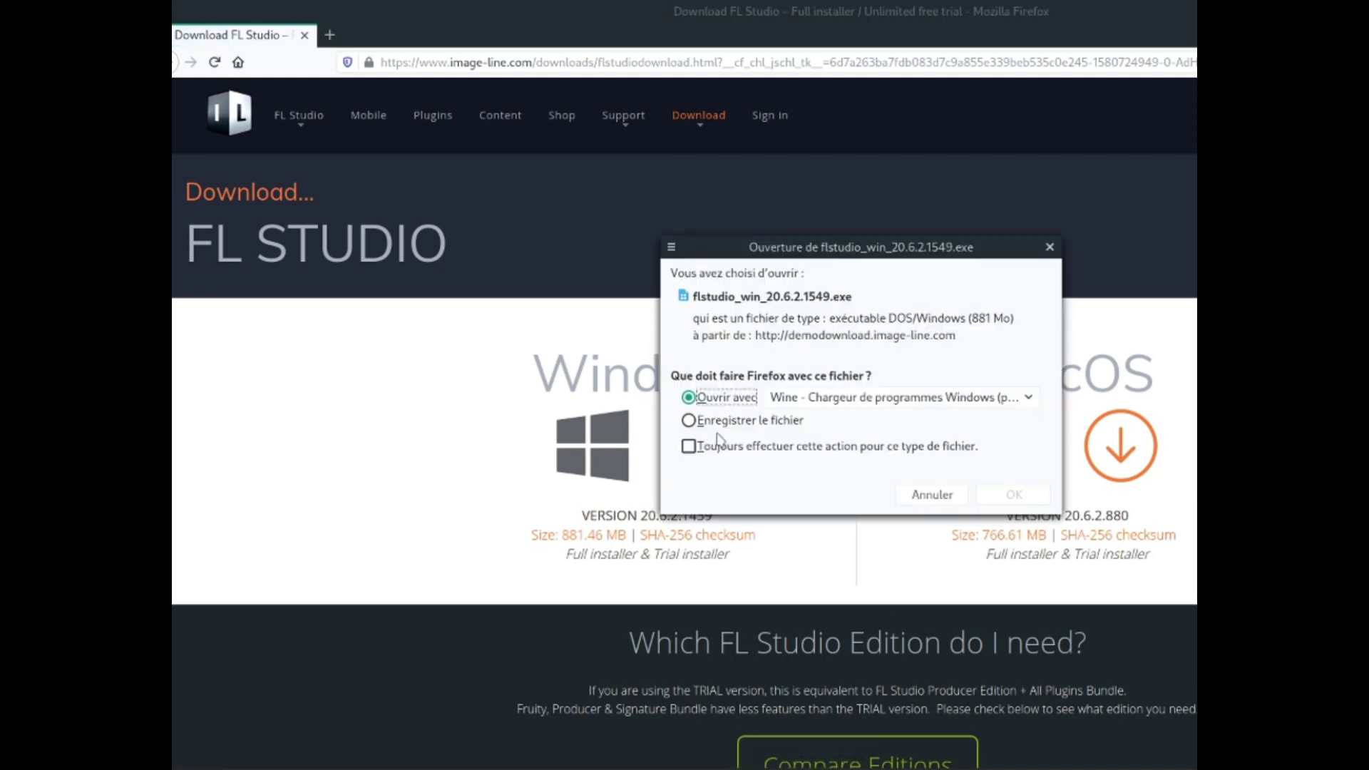
pyautogui.click(709, 422)
pyautogui.click(1008, 499)
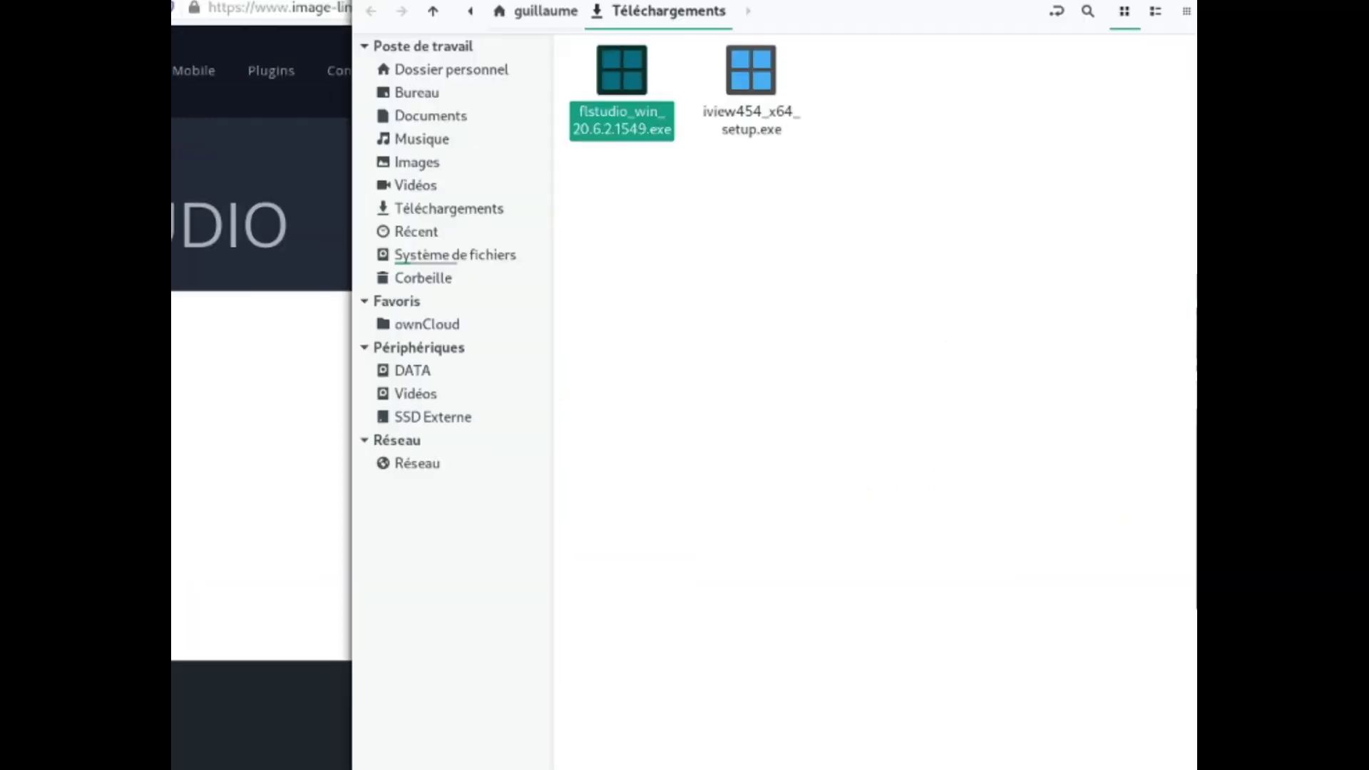
# Step: Run flstudio_win_20.6.2.1549.exe from the Téléchargements folder and proceed with the setup for All users
pyautogui.doubleClick(617, 65)
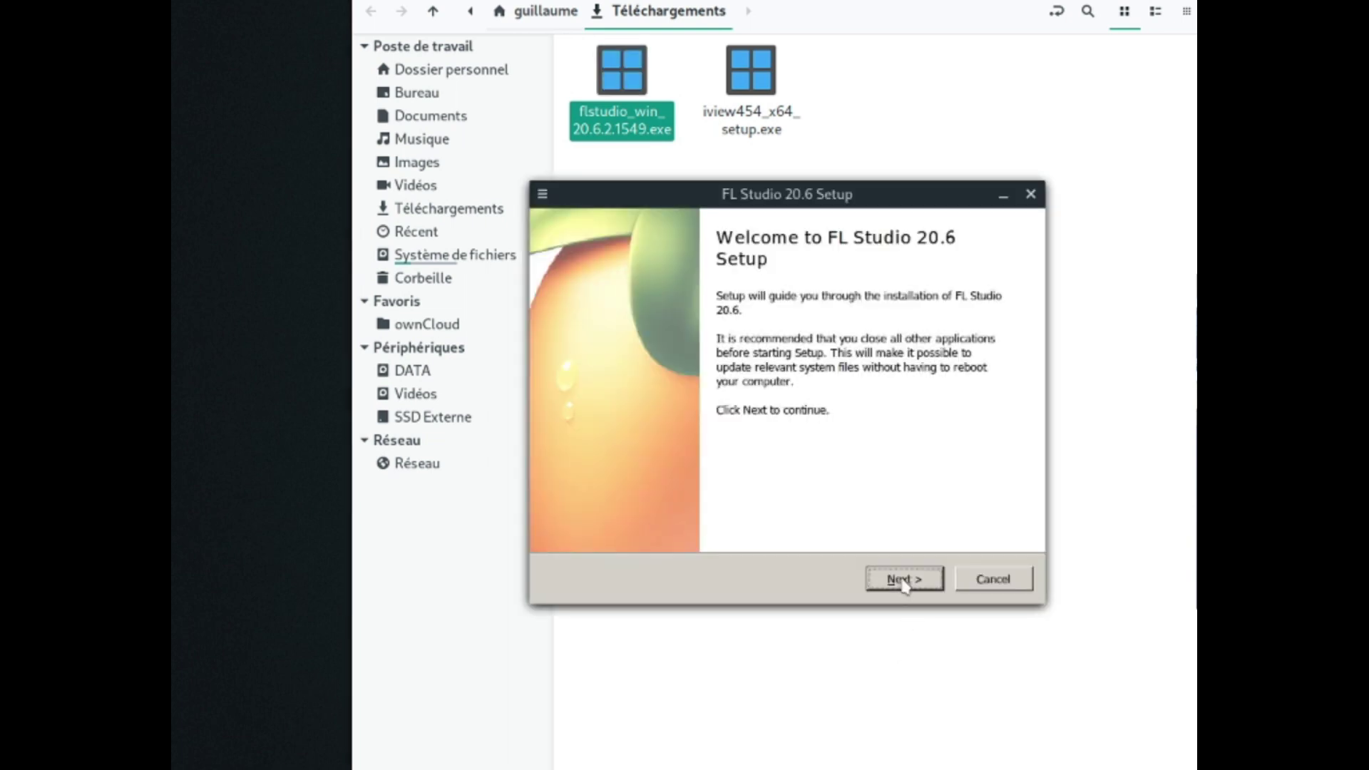
pyautogui.click(904, 579)
pyautogui.click(904, 579)
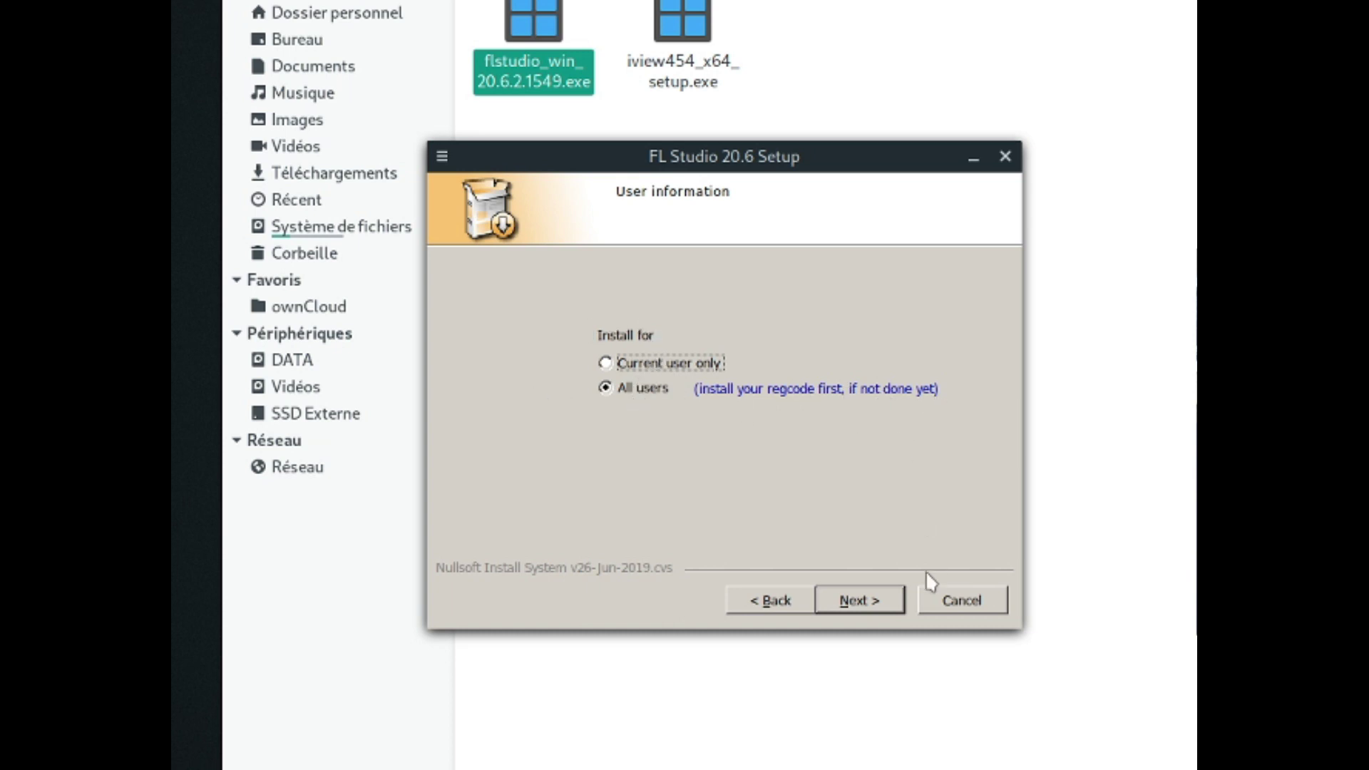
pyautogui.click(860, 599)
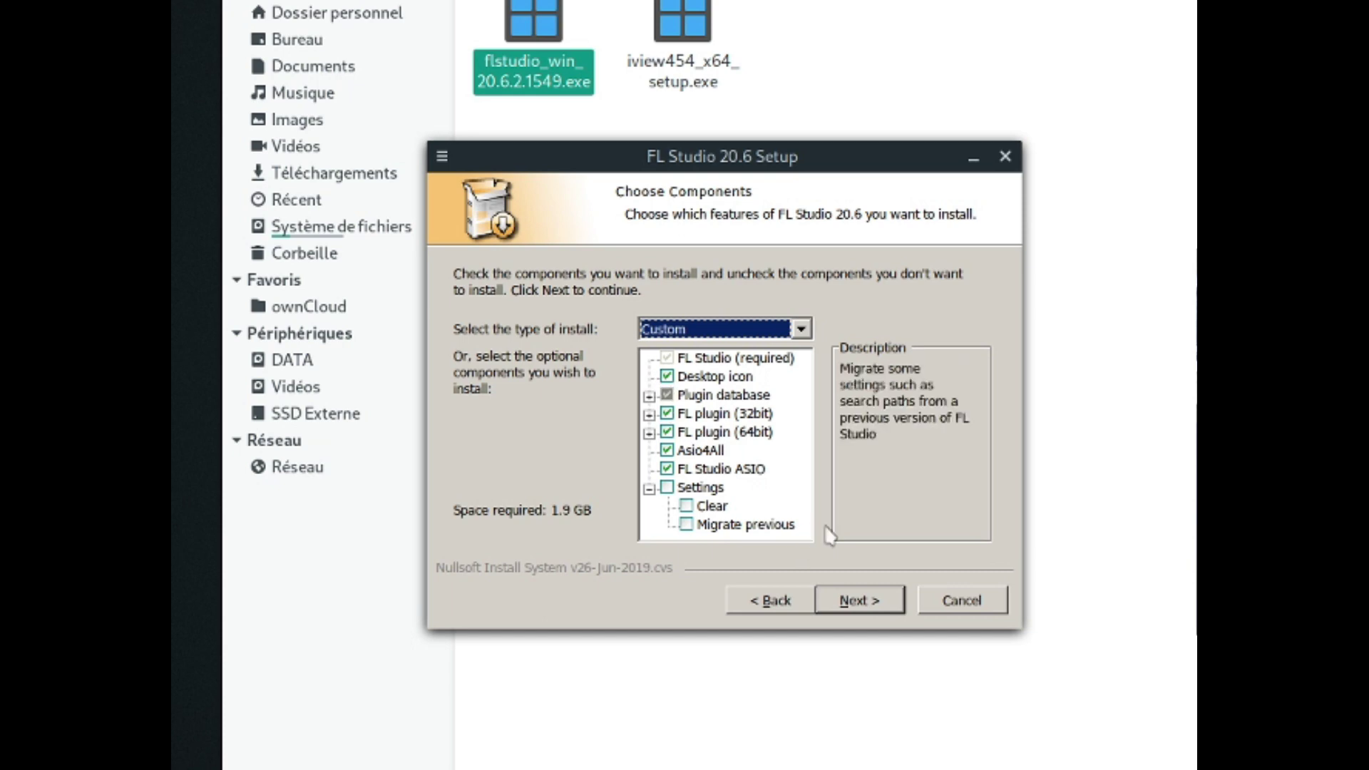
# Step: Exclude FL plugin (32bit), Asio4All and FL Studio ASIO, and install into C:\Program Files\Image-Line\FL Studio 20 with VST plugins in C:\Program Files\Common Files\VST2\
pyautogui.click(668, 414)
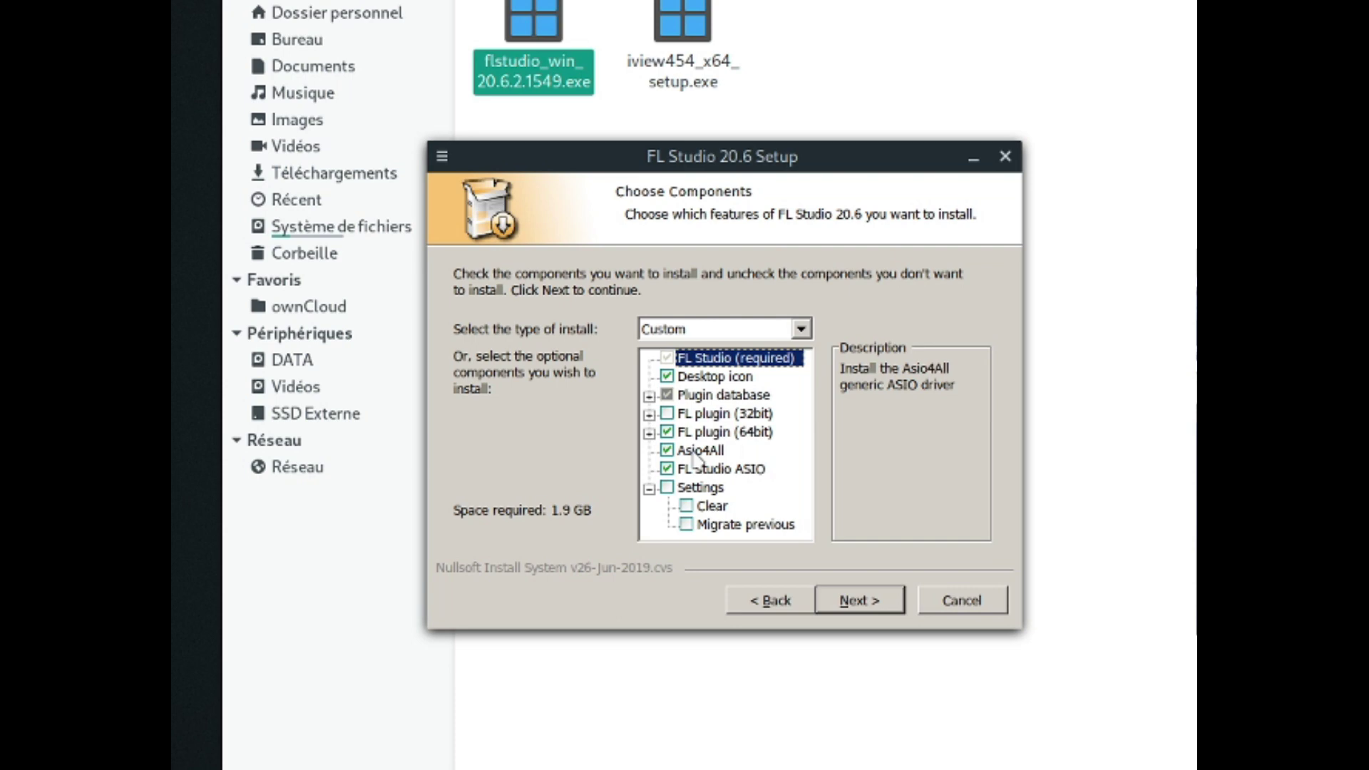
pyautogui.click(667, 451)
pyautogui.click(667, 470)
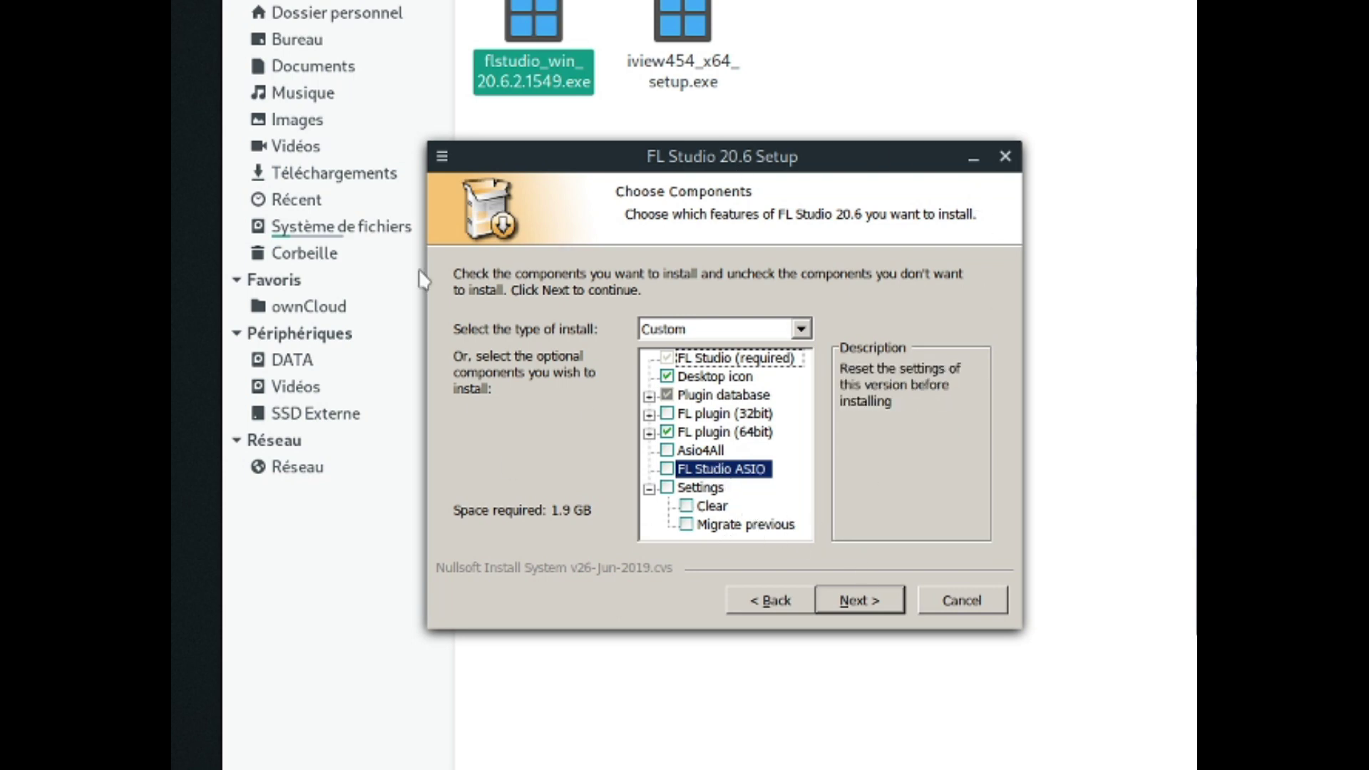
pyautogui.click(857, 599)
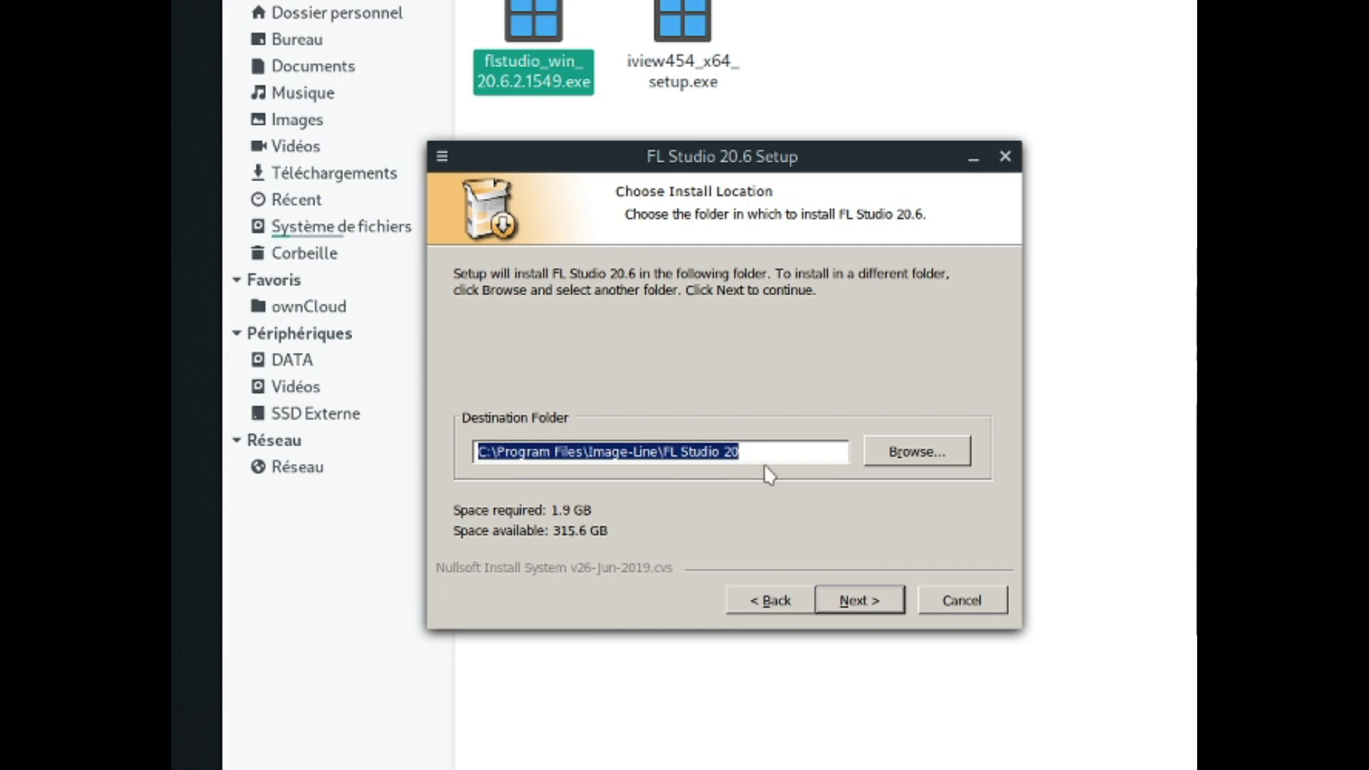
pyautogui.click(870, 605)
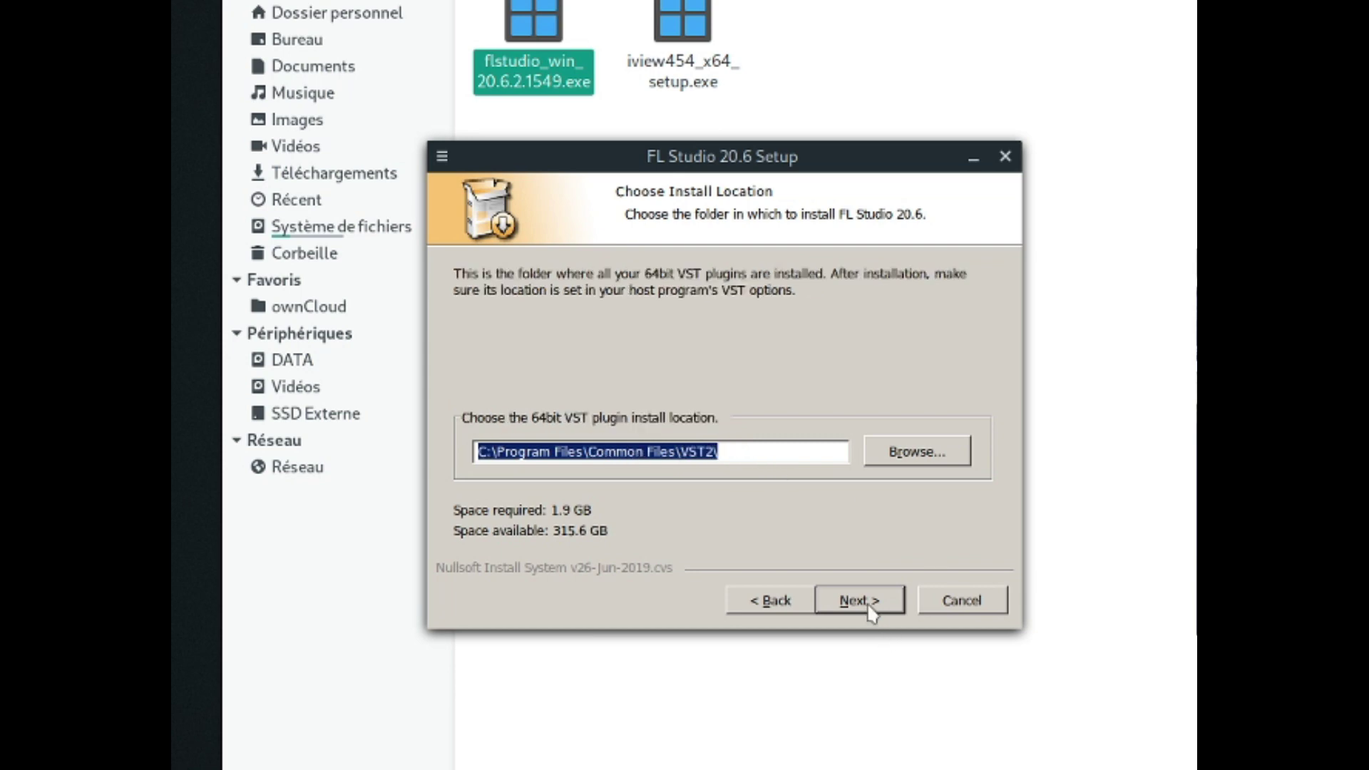
pyautogui.click(869, 607)
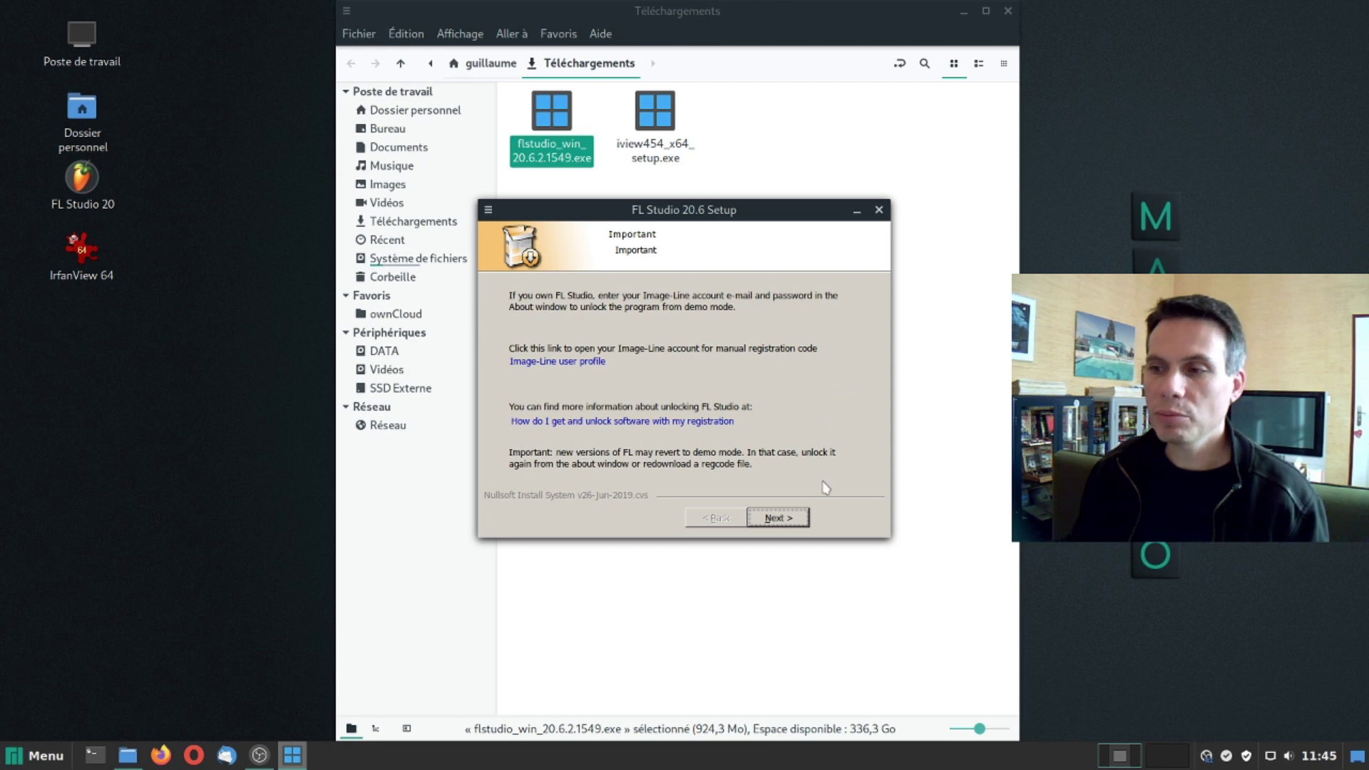
# Step: Complete the remaining FL Studio 20.6 Setup pages and close the installer
pyautogui.click(777, 518)
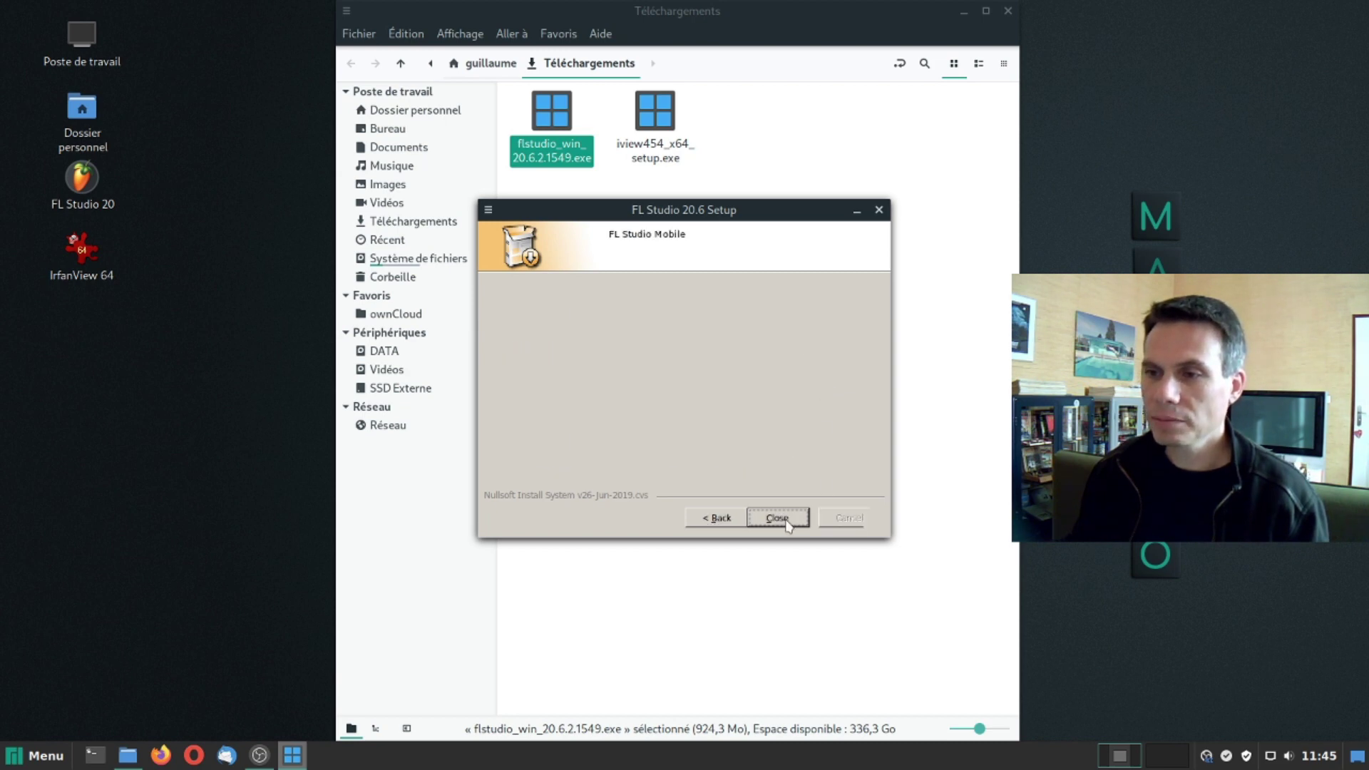
pyautogui.click(787, 525)
pyautogui.click(787, 525)
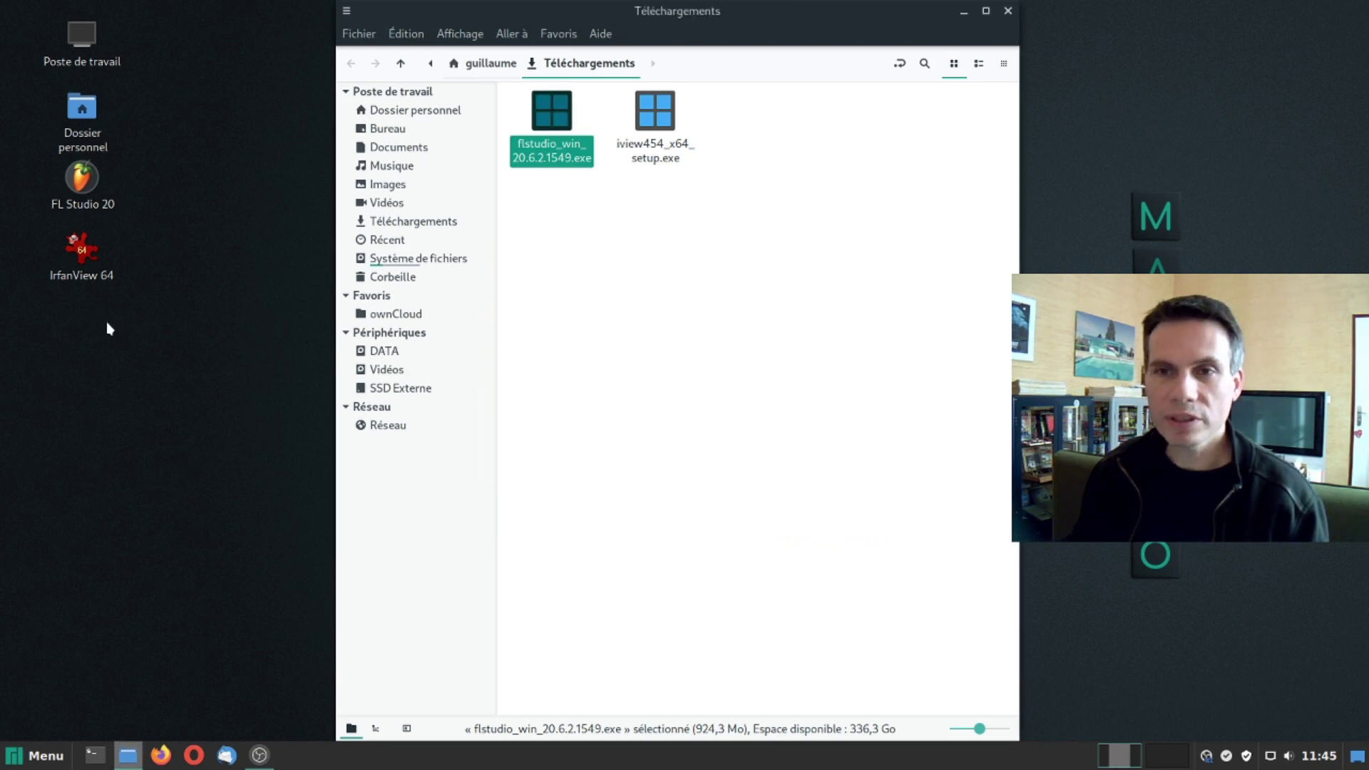
# Step: Select the FL Studio 20 desktop shortcut, and launch FL Studio 20 from the Wine application category
pyautogui.click(95, 192)
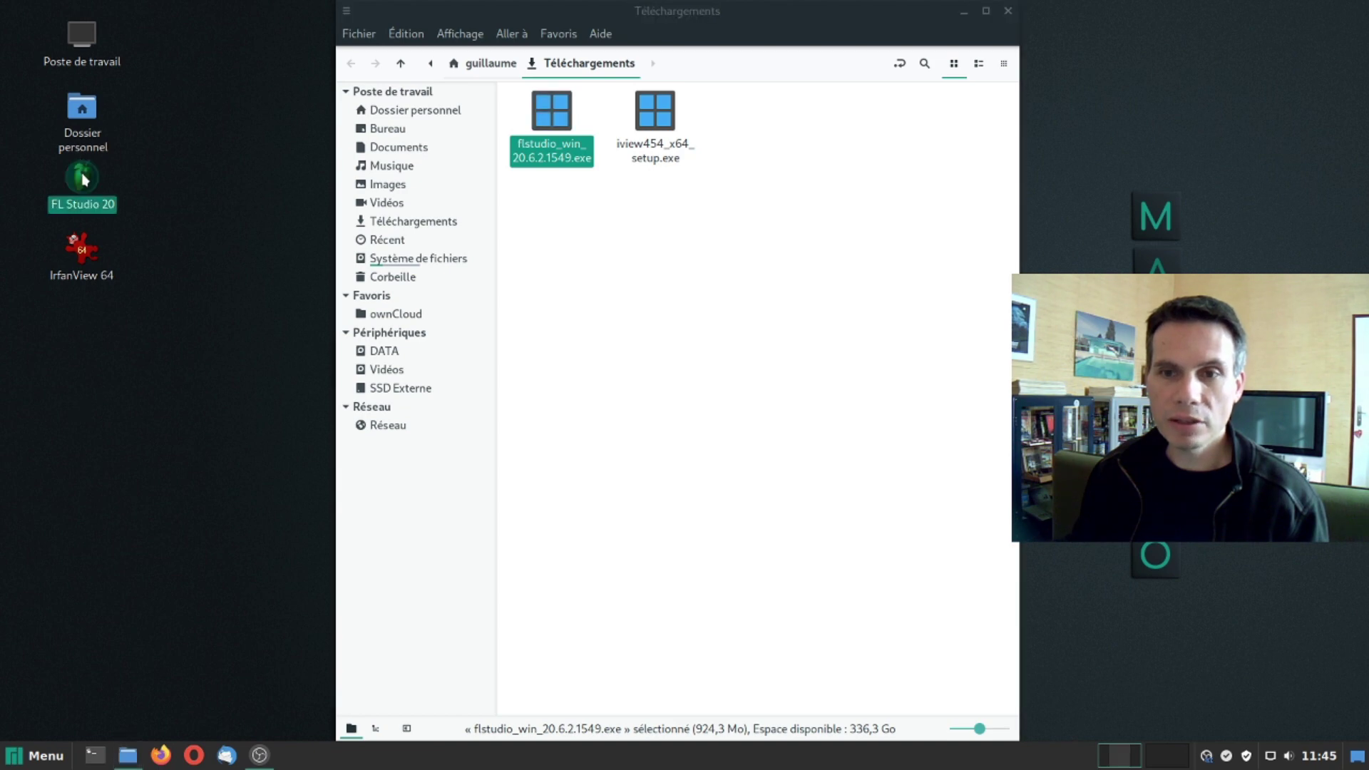
pyautogui.click(32, 757)
pyautogui.moveTo(132, 531)
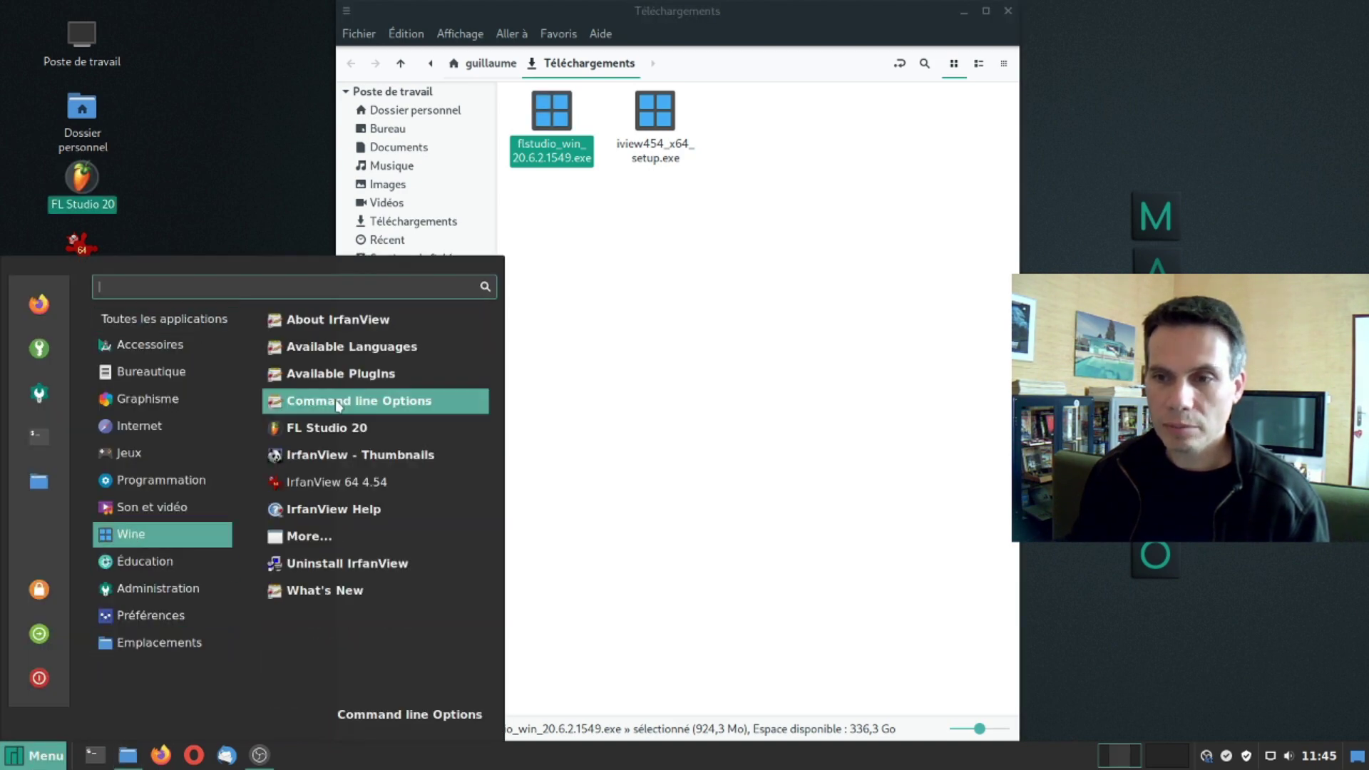
pyautogui.click(310, 432)
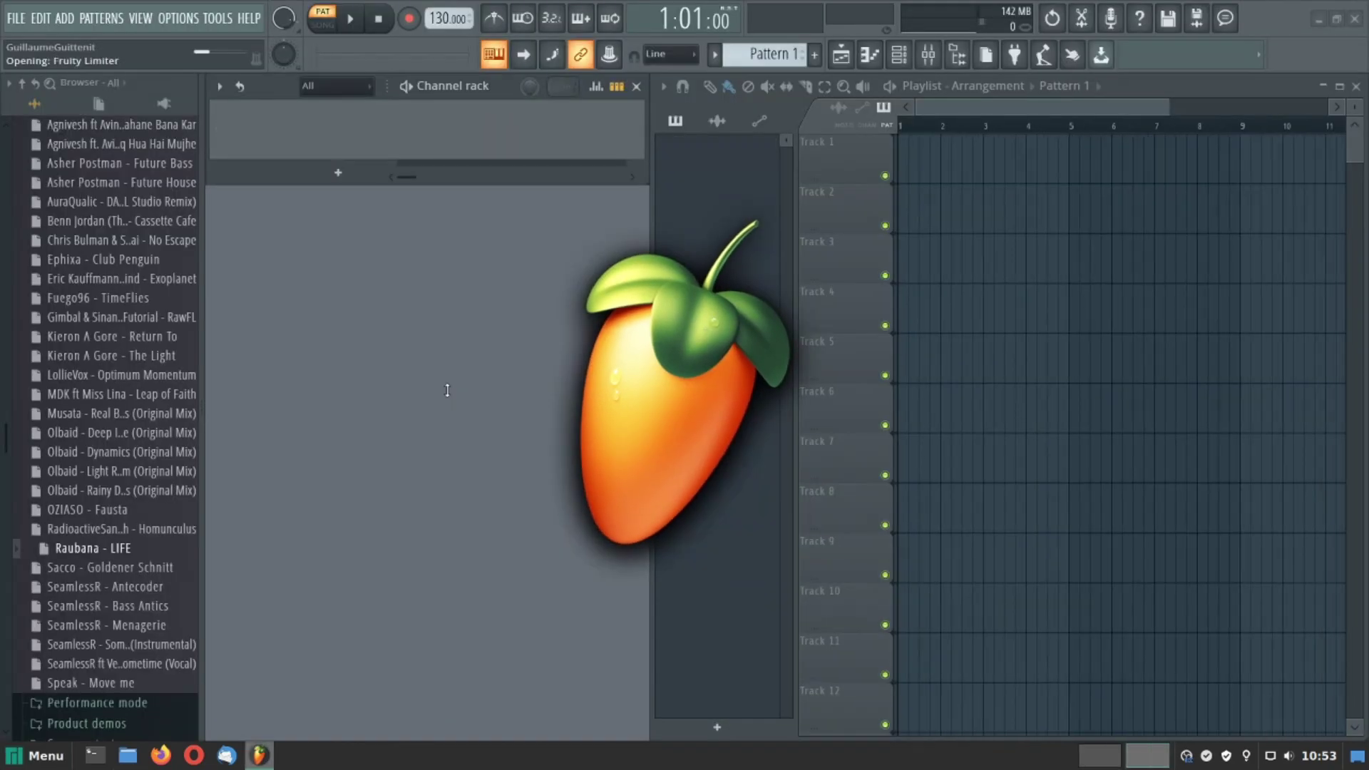
# Step: Load the demo project Raubana - LIFE from the browser, dismiss its information window and play the song
pyautogui.scroll(-2, 99, 442)
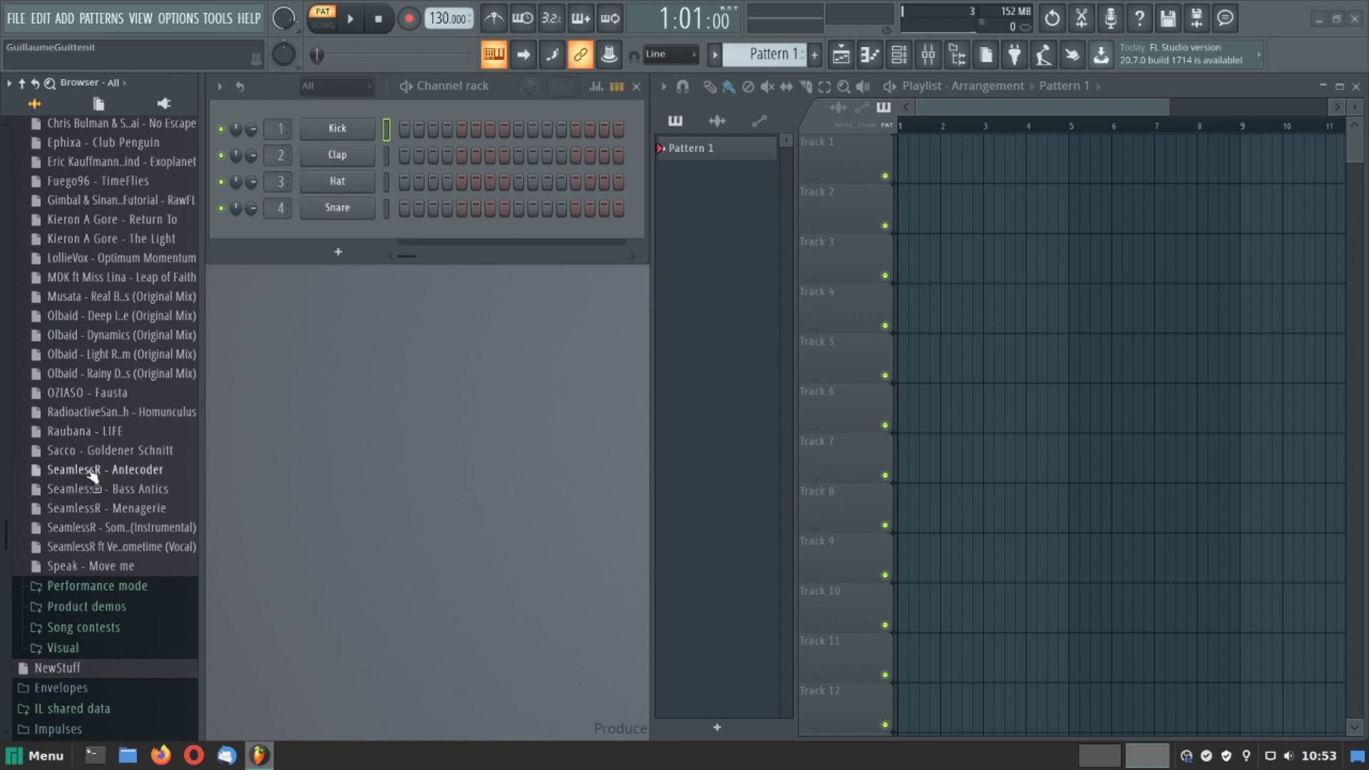
pyautogui.moveTo(67, 432); pyautogui.dragTo(378, 118)
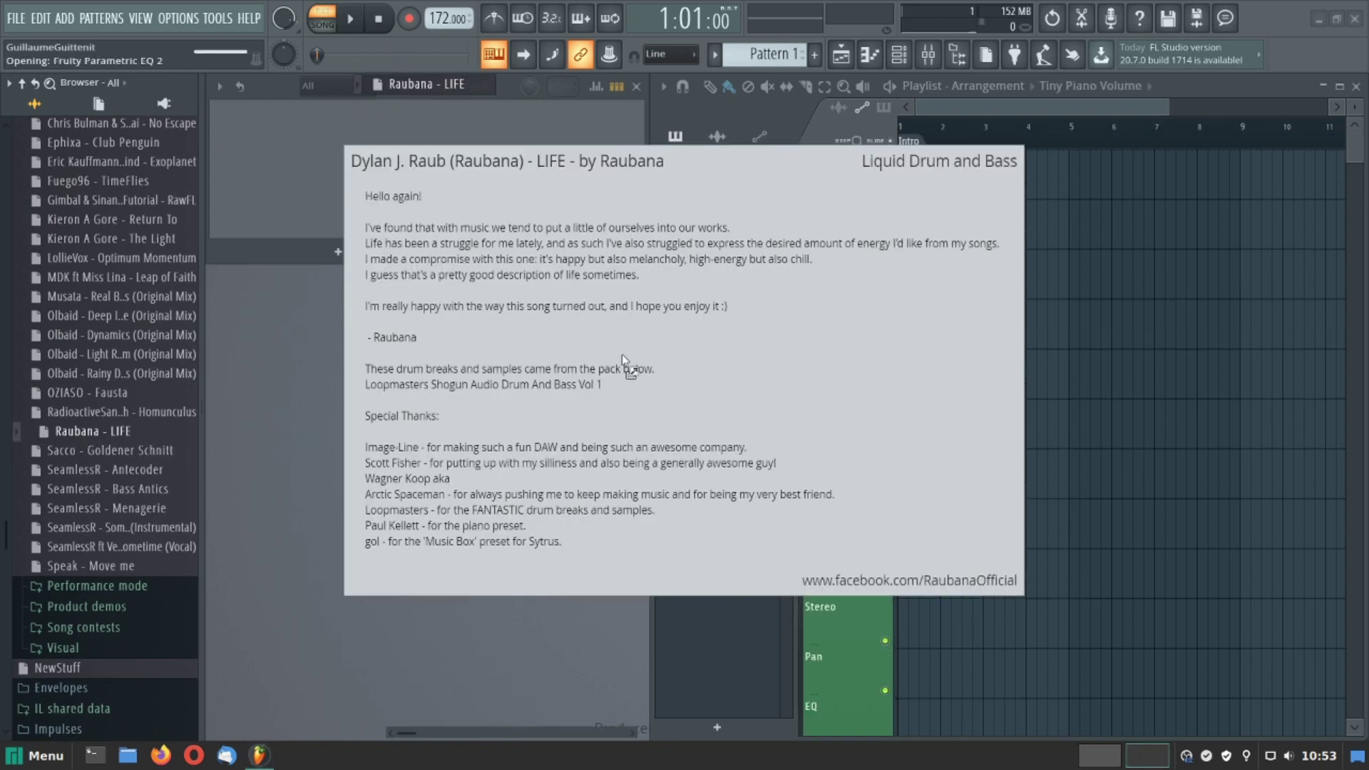
pyautogui.click(621, 353)
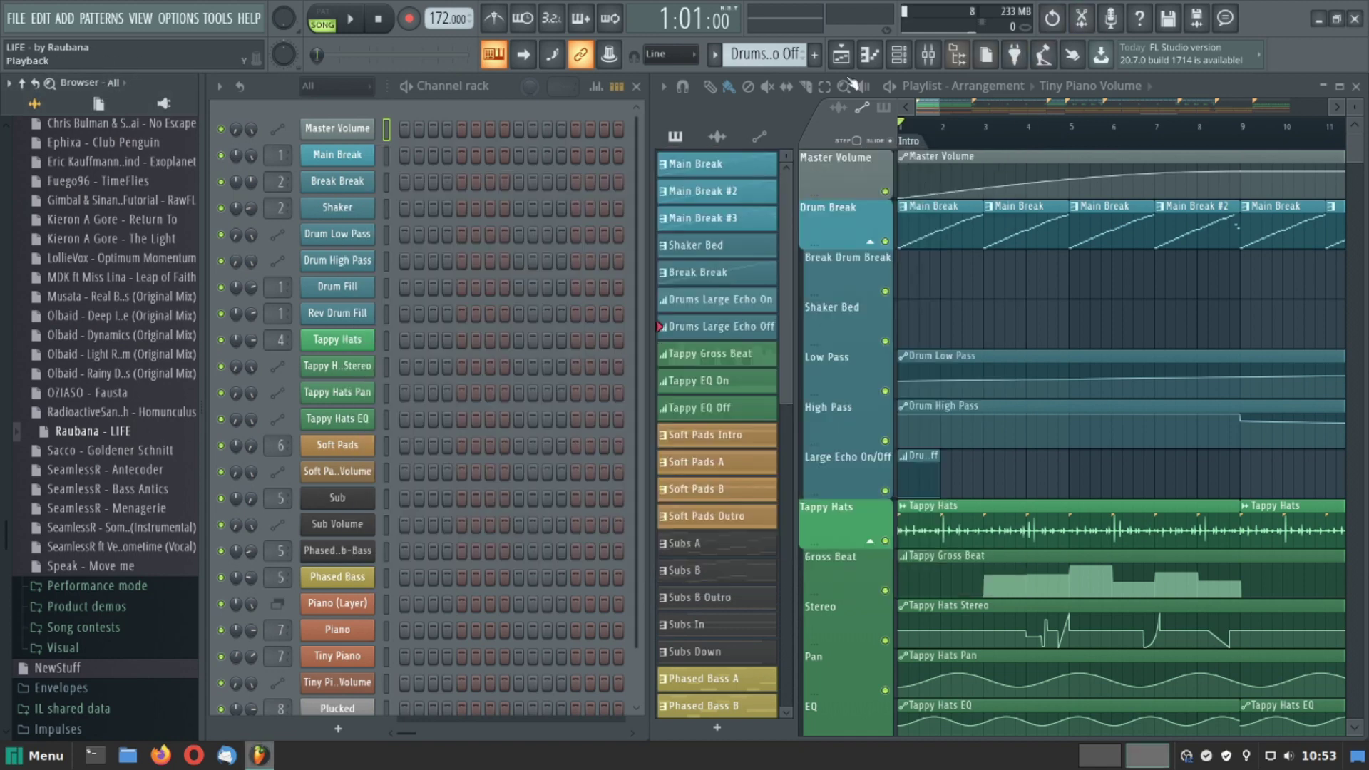
pyautogui.press('space')
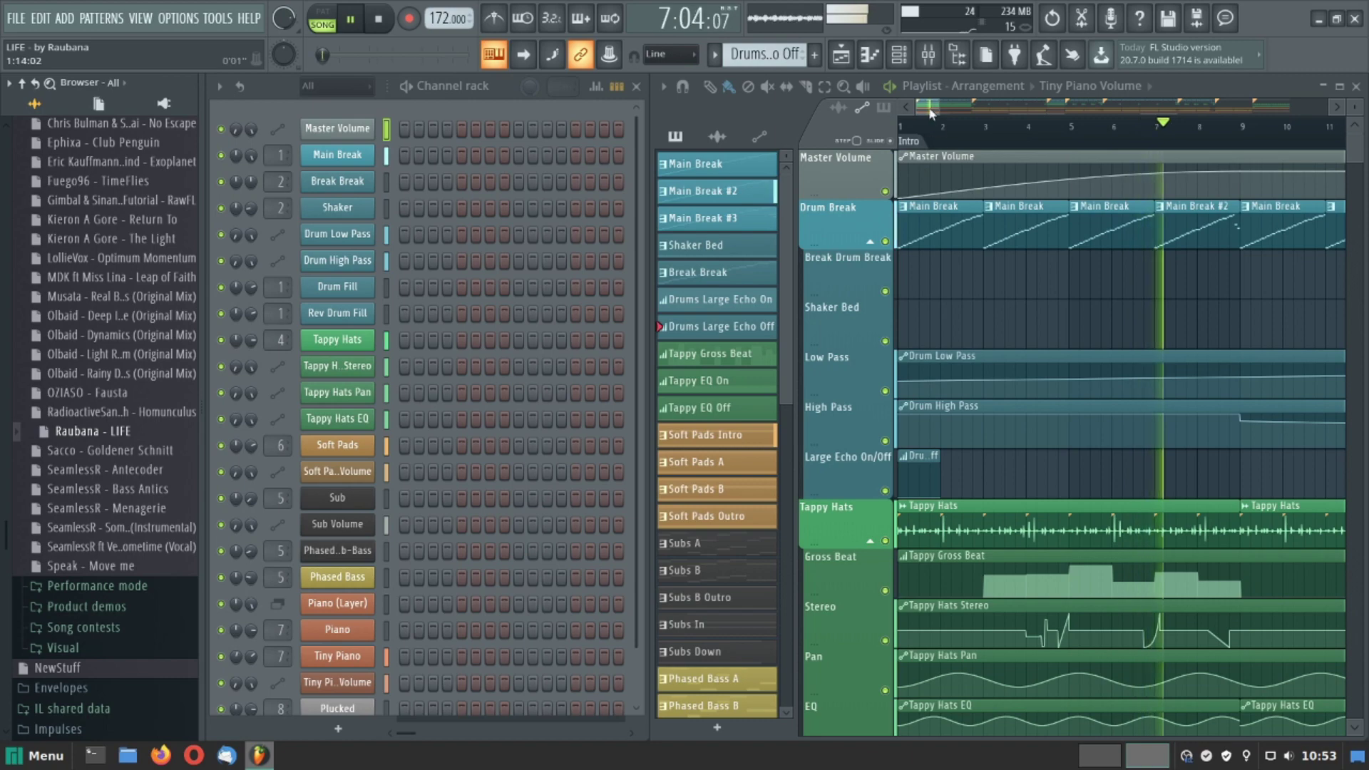
# Step: Maximize the Playlist and look through the drum, hats, pads, subs and piano tracks during playback
pyautogui.click(984, 108)
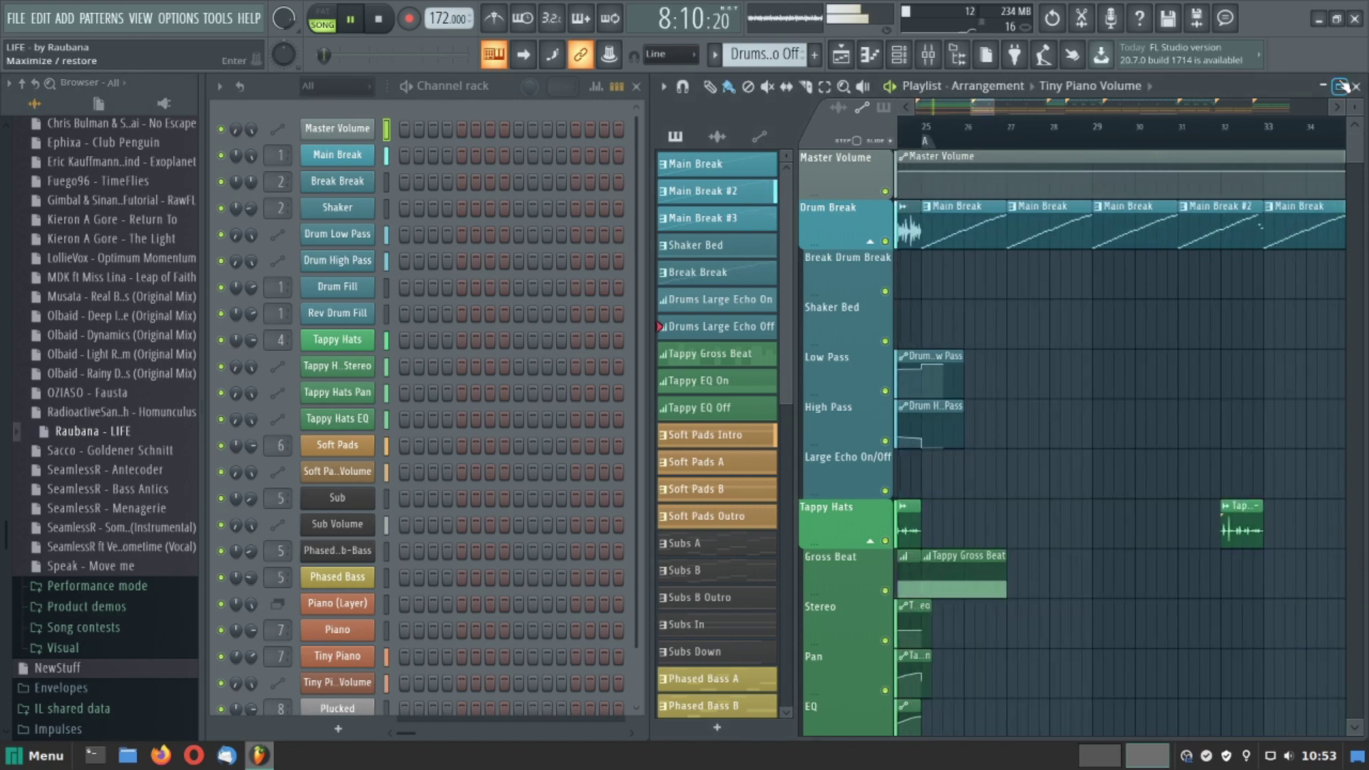
pyautogui.click(1338, 86)
pyautogui.click(516, 104)
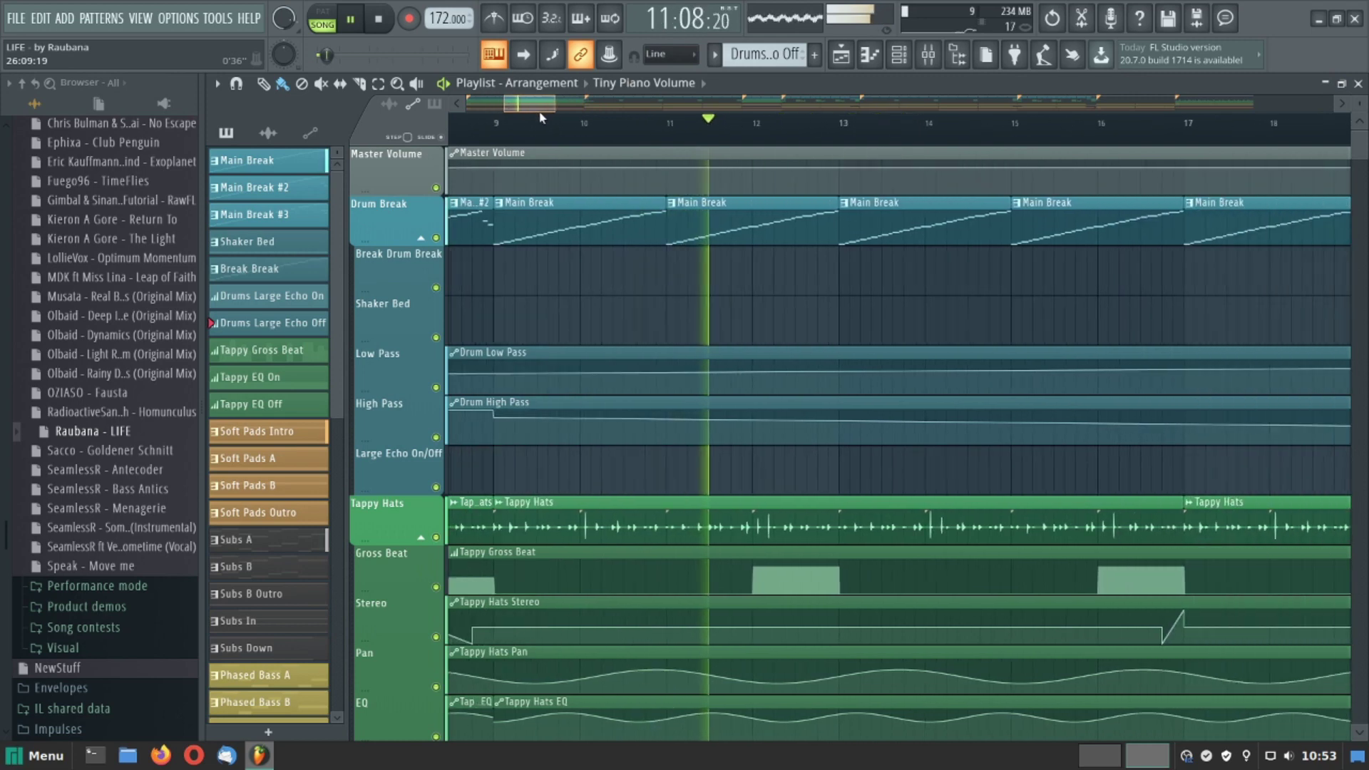
pyautogui.scroll(-8, 1129, 402)
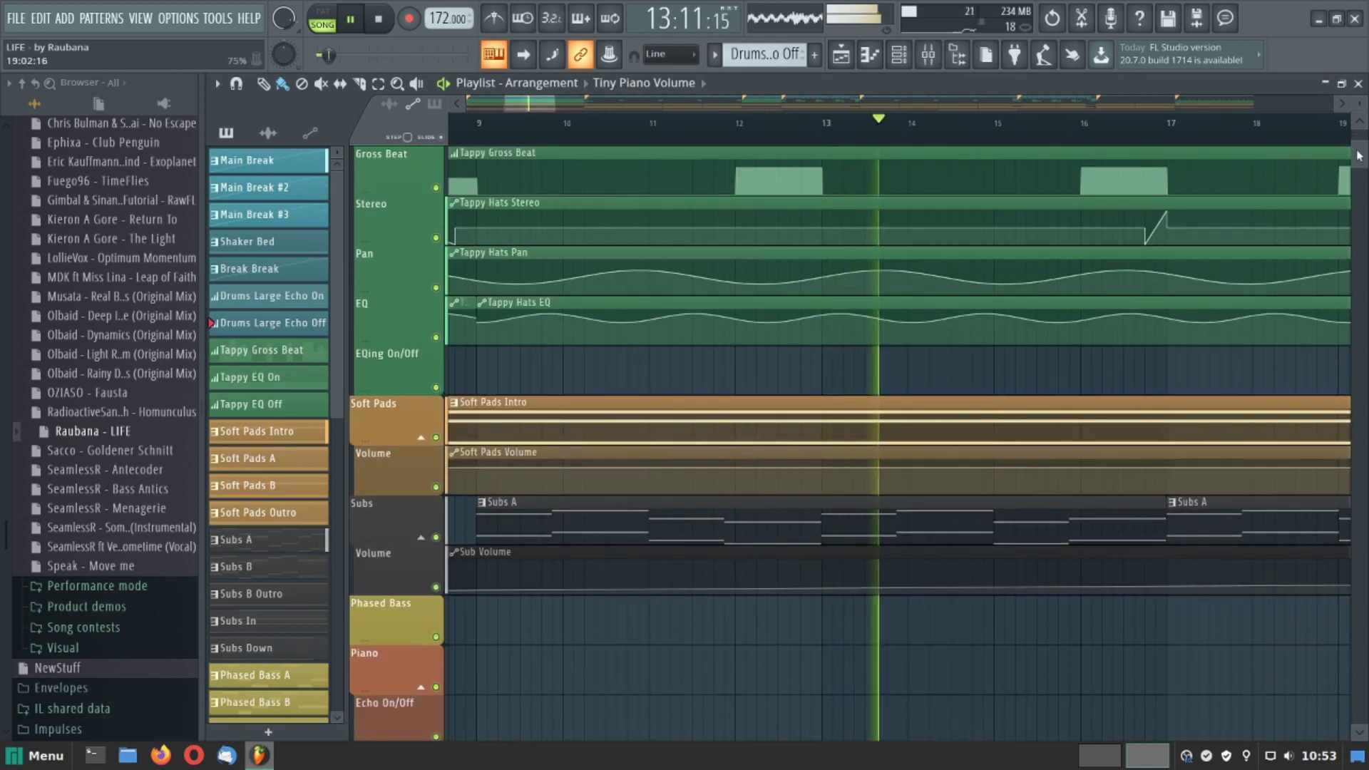
pyautogui.moveTo(1358, 155); pyautogui.dragTo(1305, 130)
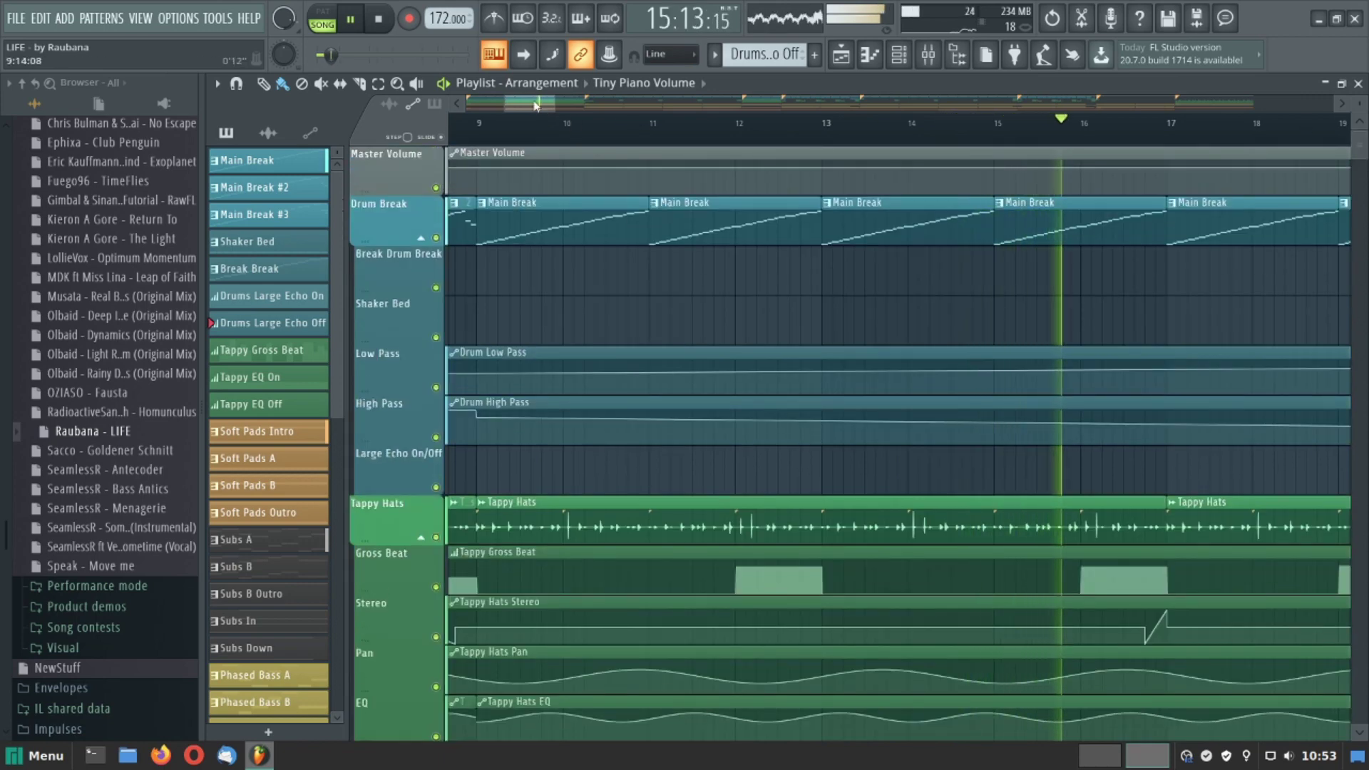
# Step: Widen the Playlist's visible range to about 80 bars and continue playback from about bar 60 in the Break section
pyautogui.moveTo(534, 105); pyautogui.dragTo(947, 112)
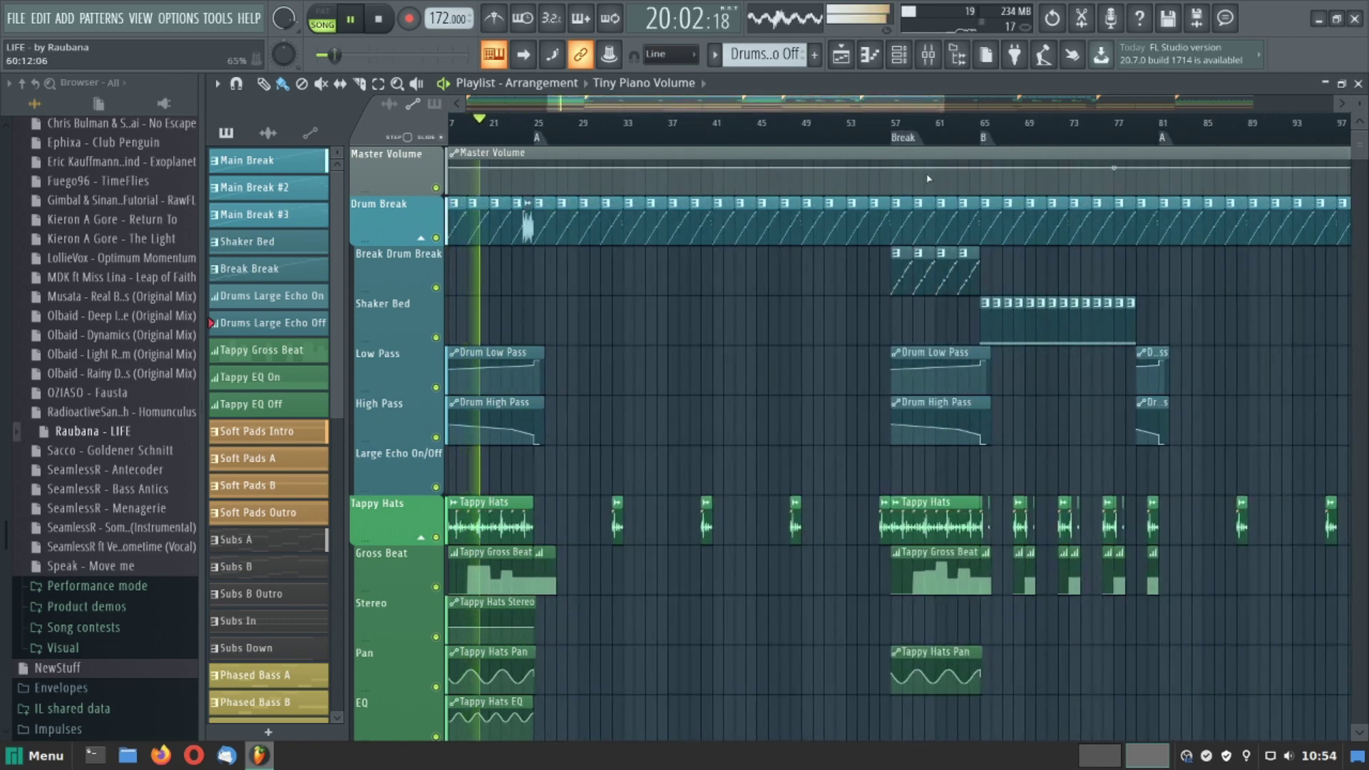
pyautogui.click(919, 124)
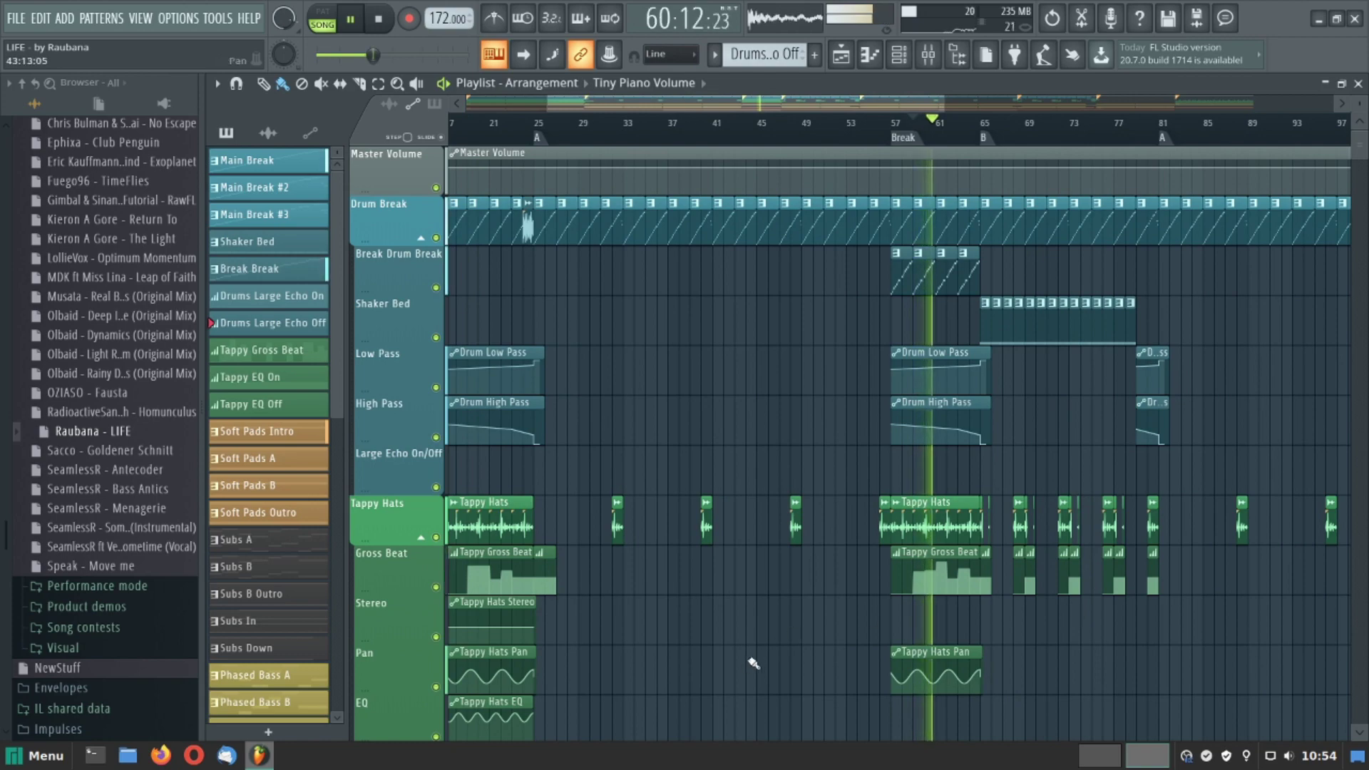
pyautogui.moveTo(761, 101); pyautogui.dragTo(632, 120)
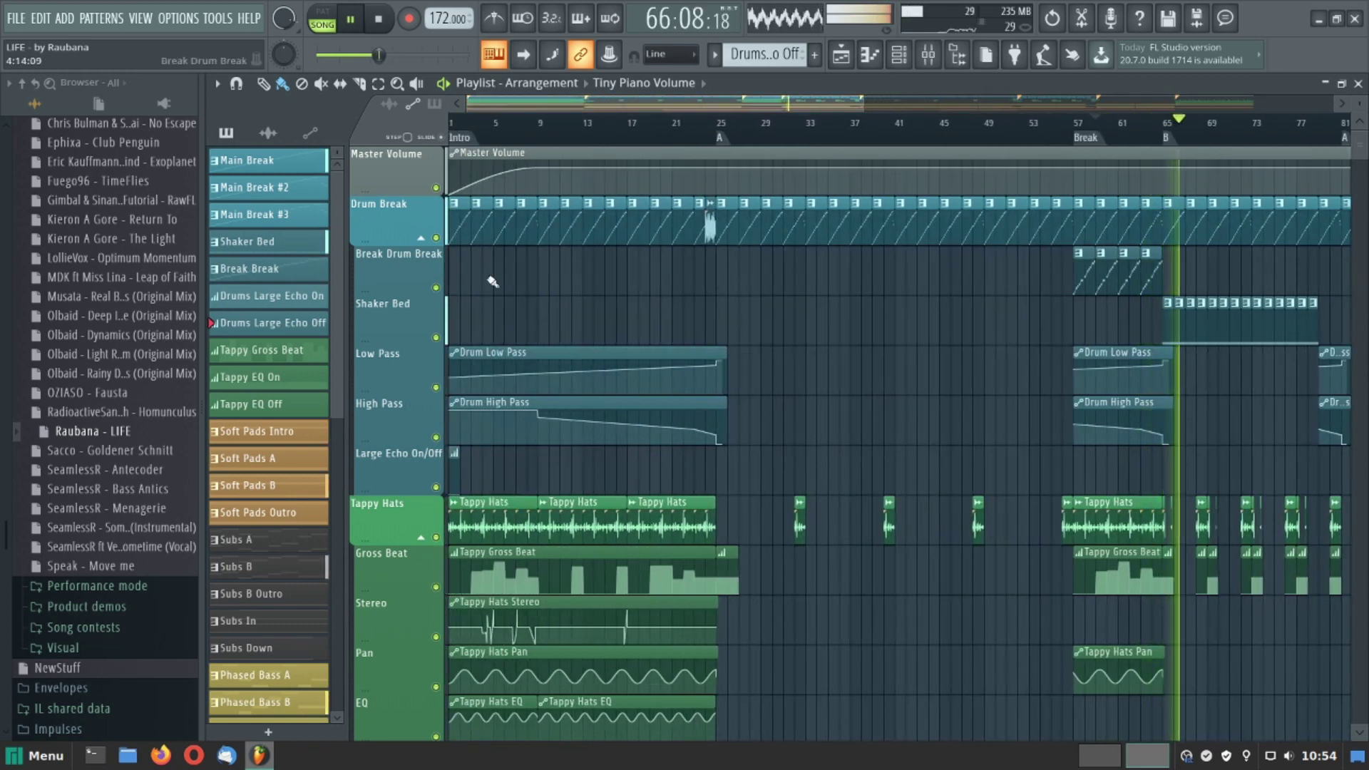
# Step: Open the audio settings and switch the output device to Pulseaudio
pyautogui.click(174, 17)
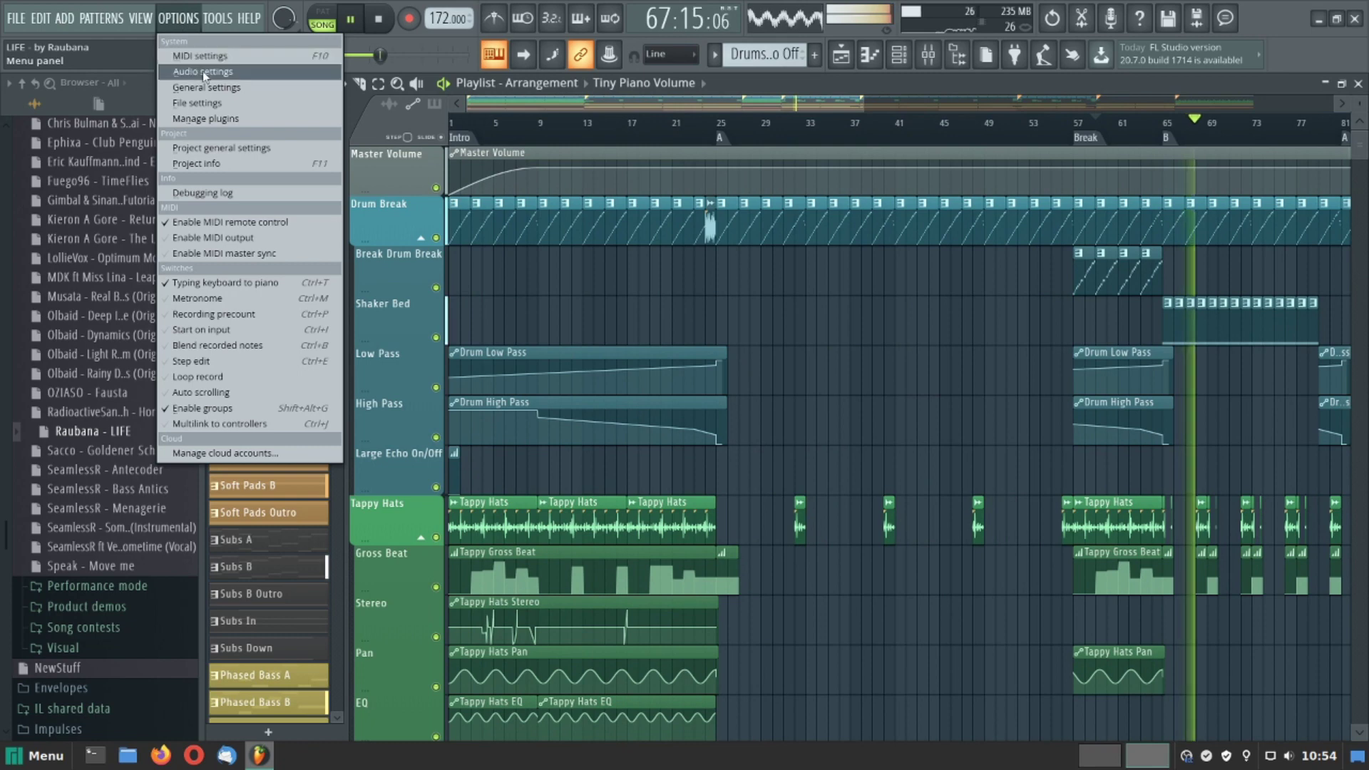
pyautogui.click(183, 68)
pyautogui.moveTo(612, 46); pyautogui.dragTo(698, 58)
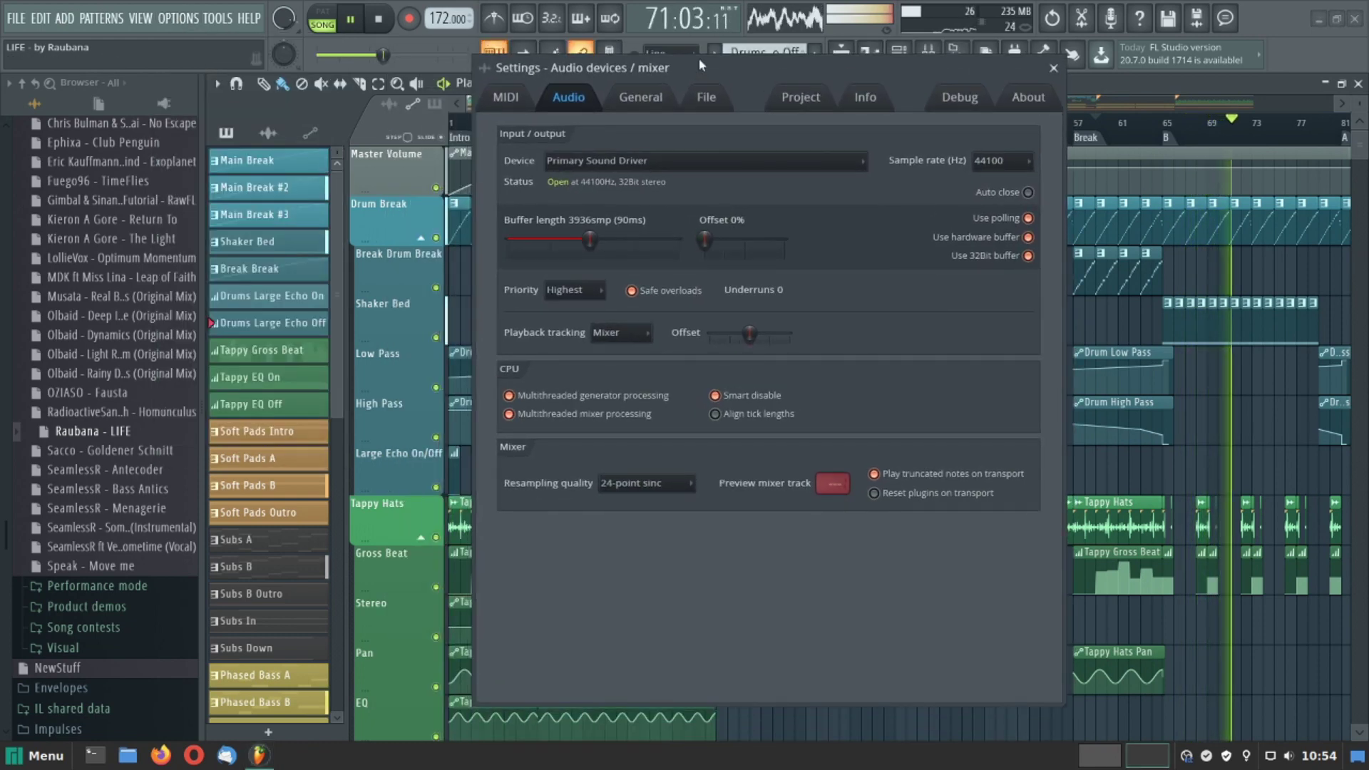
pyautogui.click(591, 161)
pyautogui.click(592, 208)
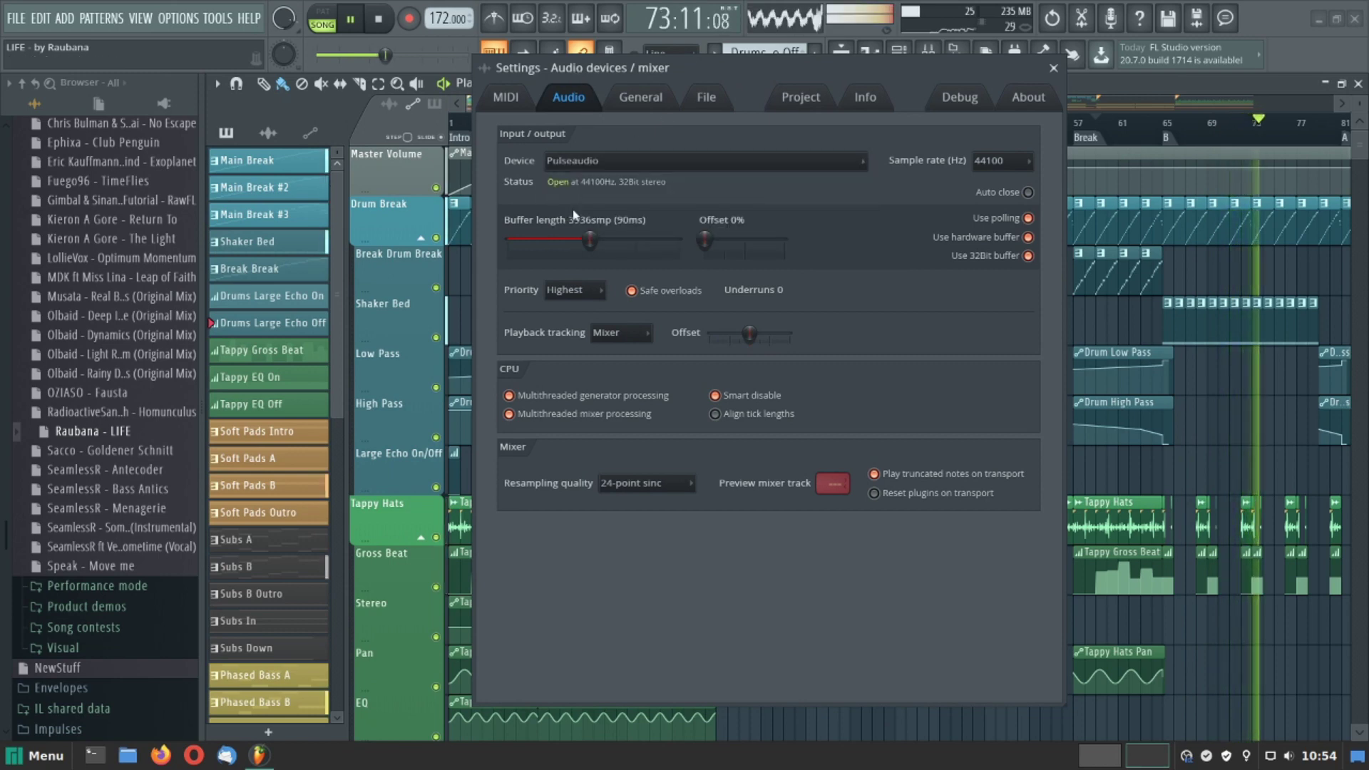
# Step: Set the audio device to Primary Sound Driver and close the settings
pyautogui.click(610, 161)
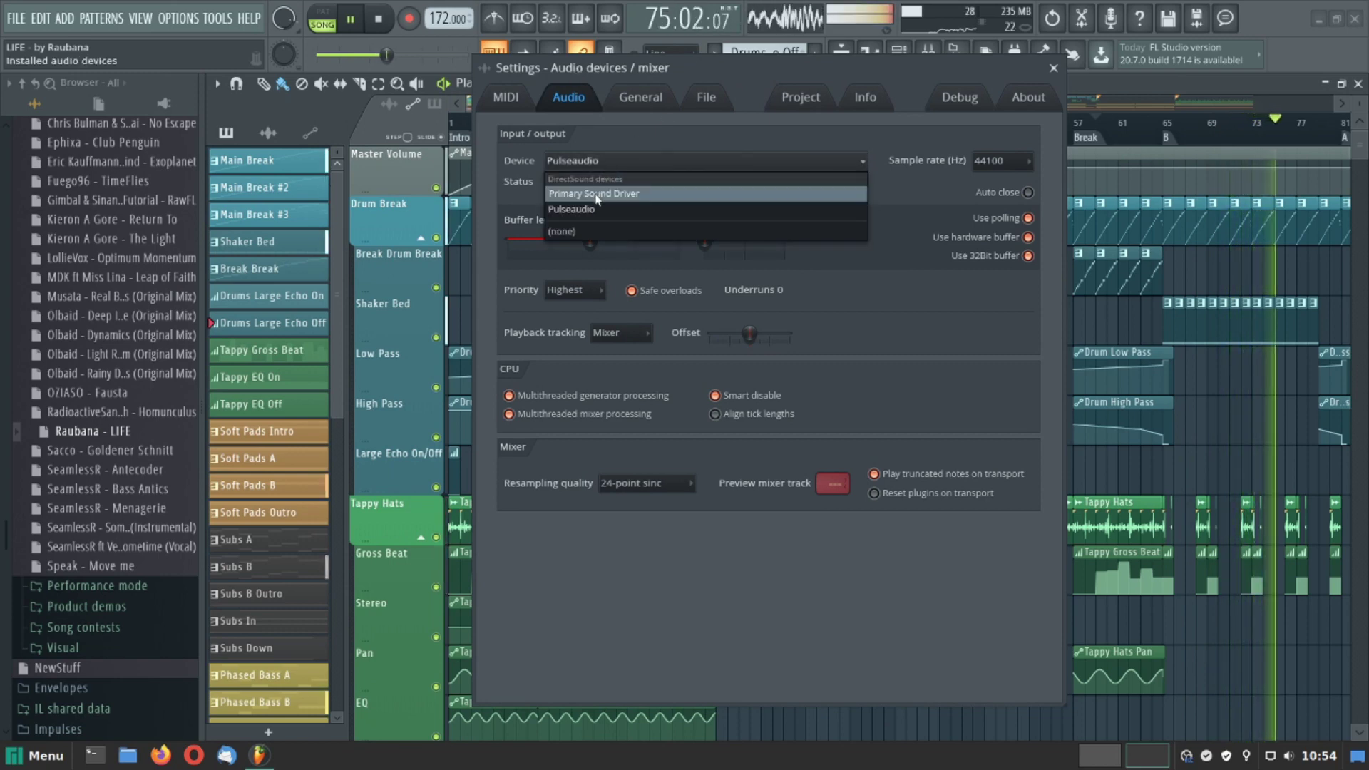
pyautogui.click(606, 189)
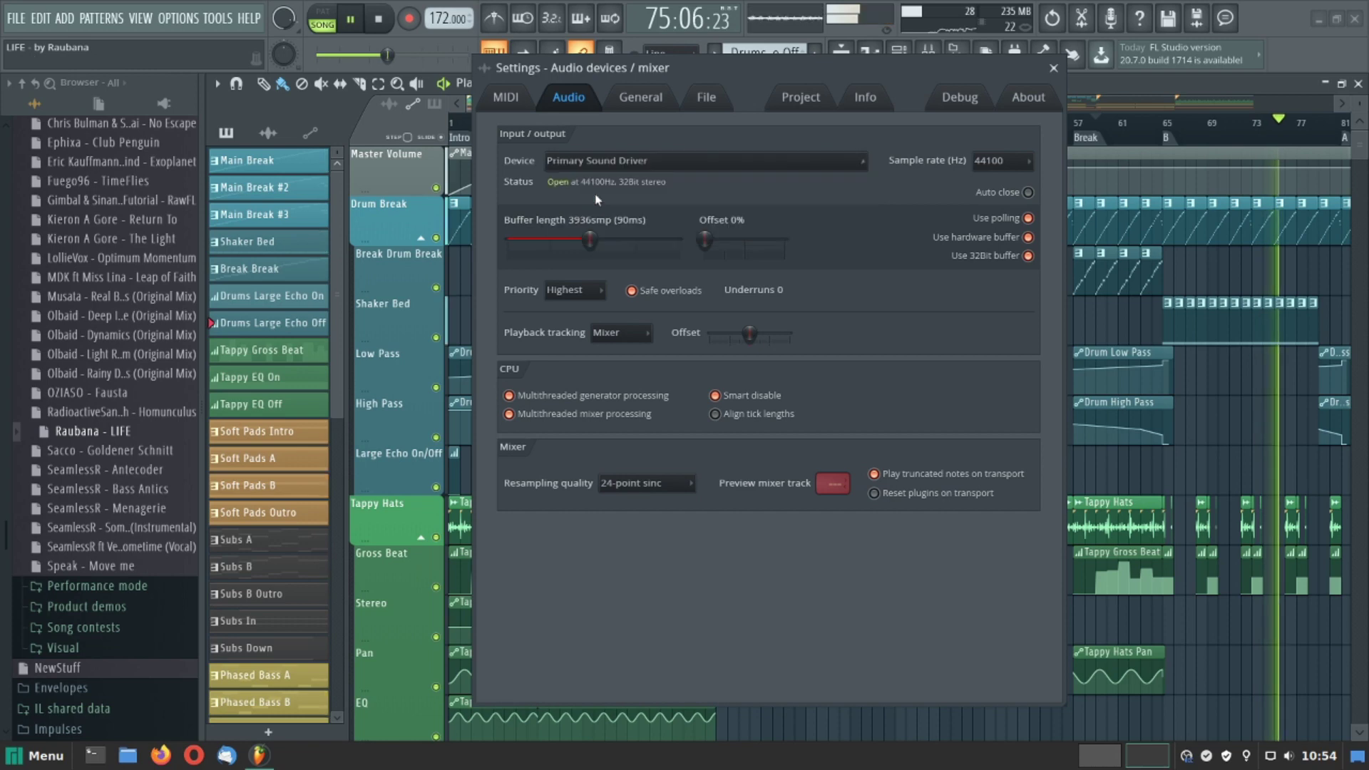
pyautogui.click(1054, 68)
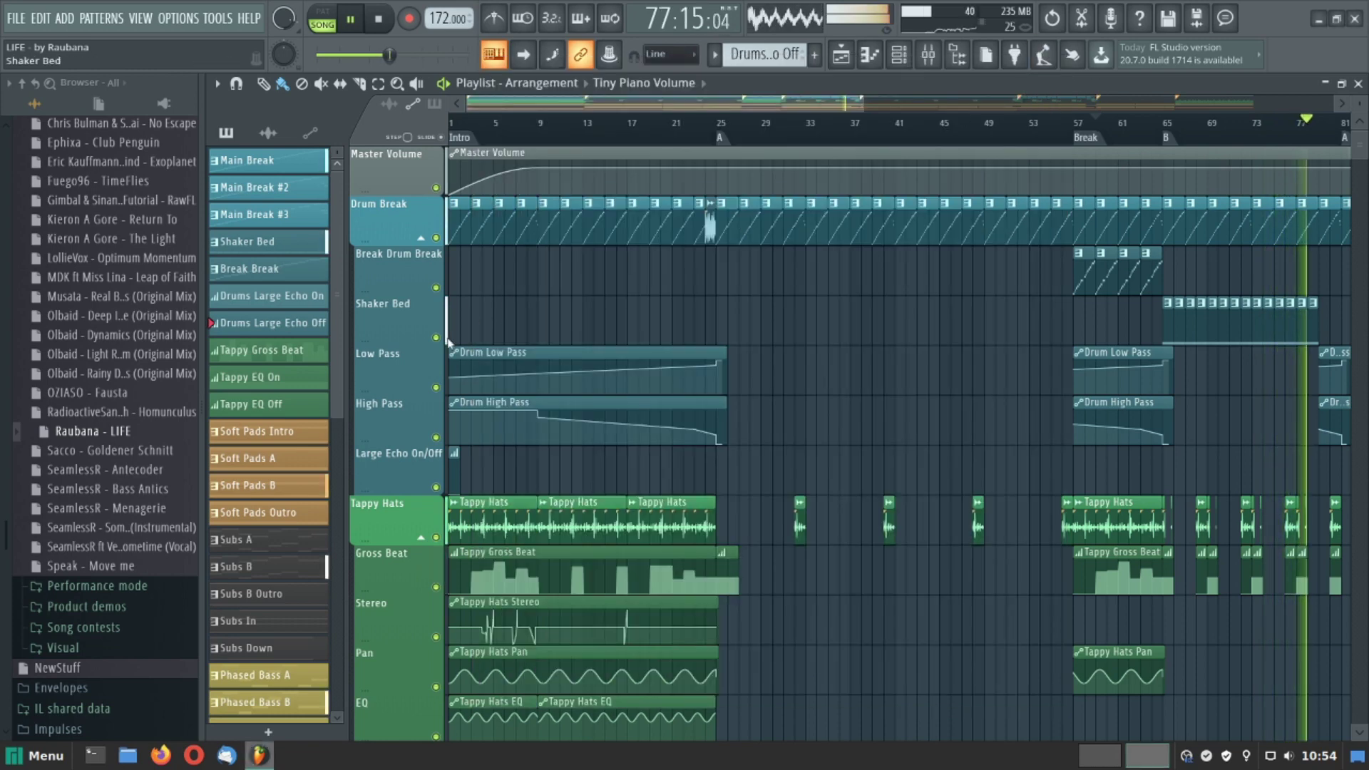
# Step: Switch playback to pattern mode, restore the Playlist's smaller window and play patterns such as Soft Pads B and Piano A
pyautogui.click(325, 18)
pyautogui.click(1341, 85)
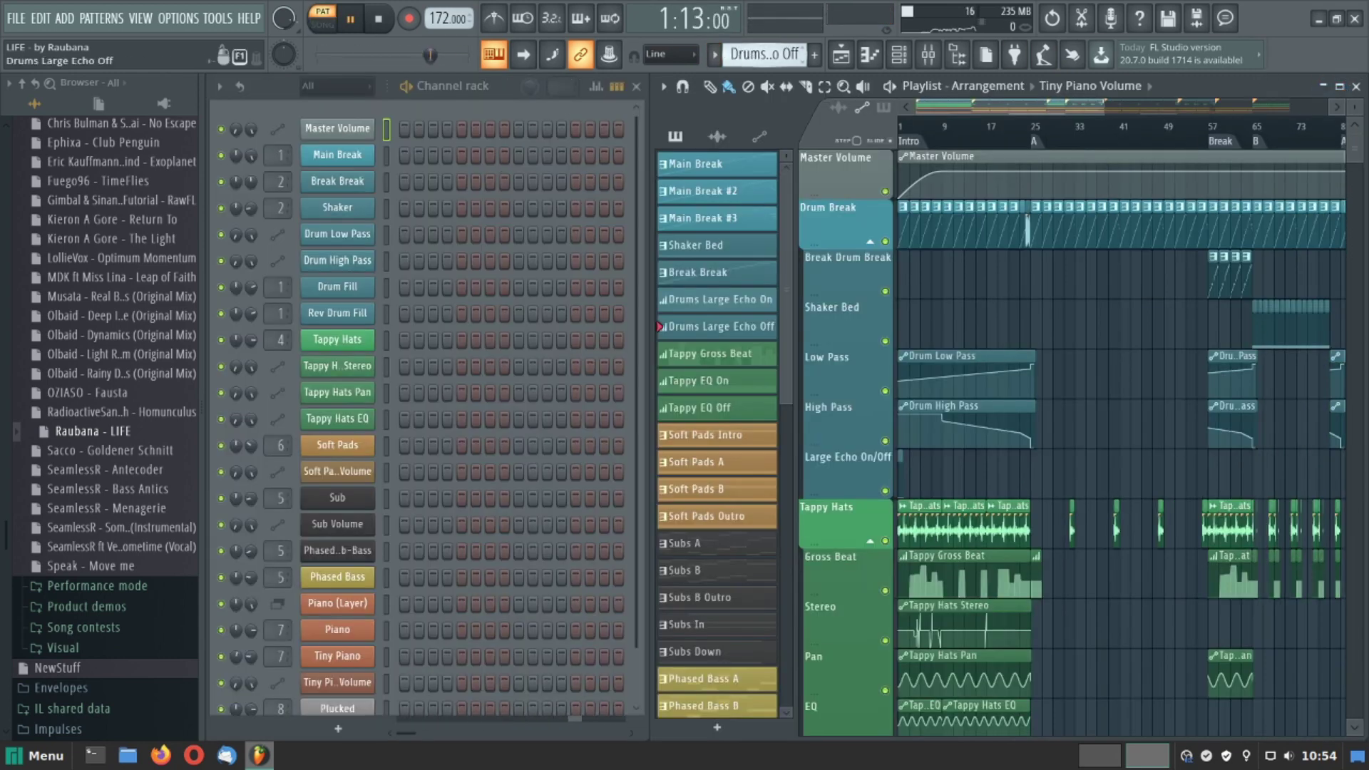
pyautogui.scroll(-5, 754, 62)
pyautogui.scroll(-6, 762, 54)
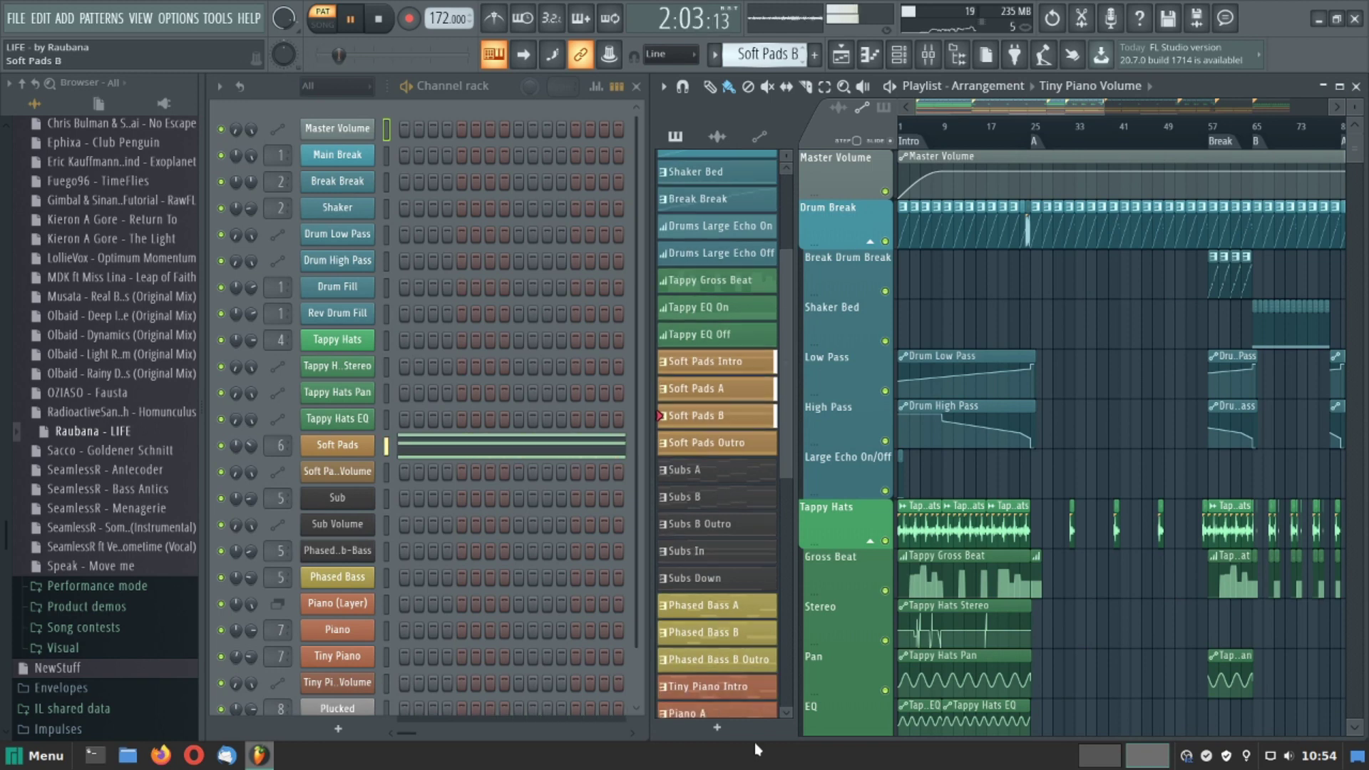
pyautogui.scroll(-6, 763, 53)
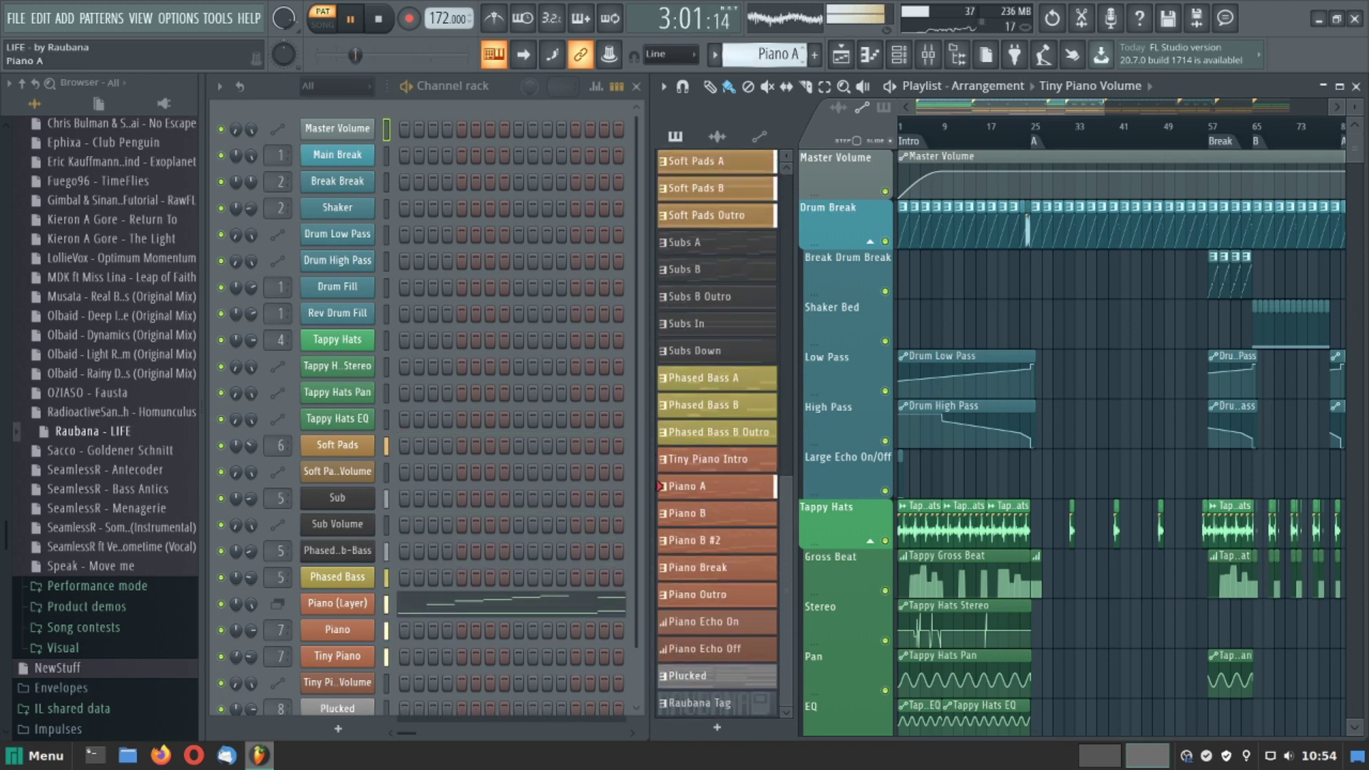
# Step: View the Piano (Layer) notes in the piano roll, and open and close the channel's settings window
pyautogui.click(471, 605)
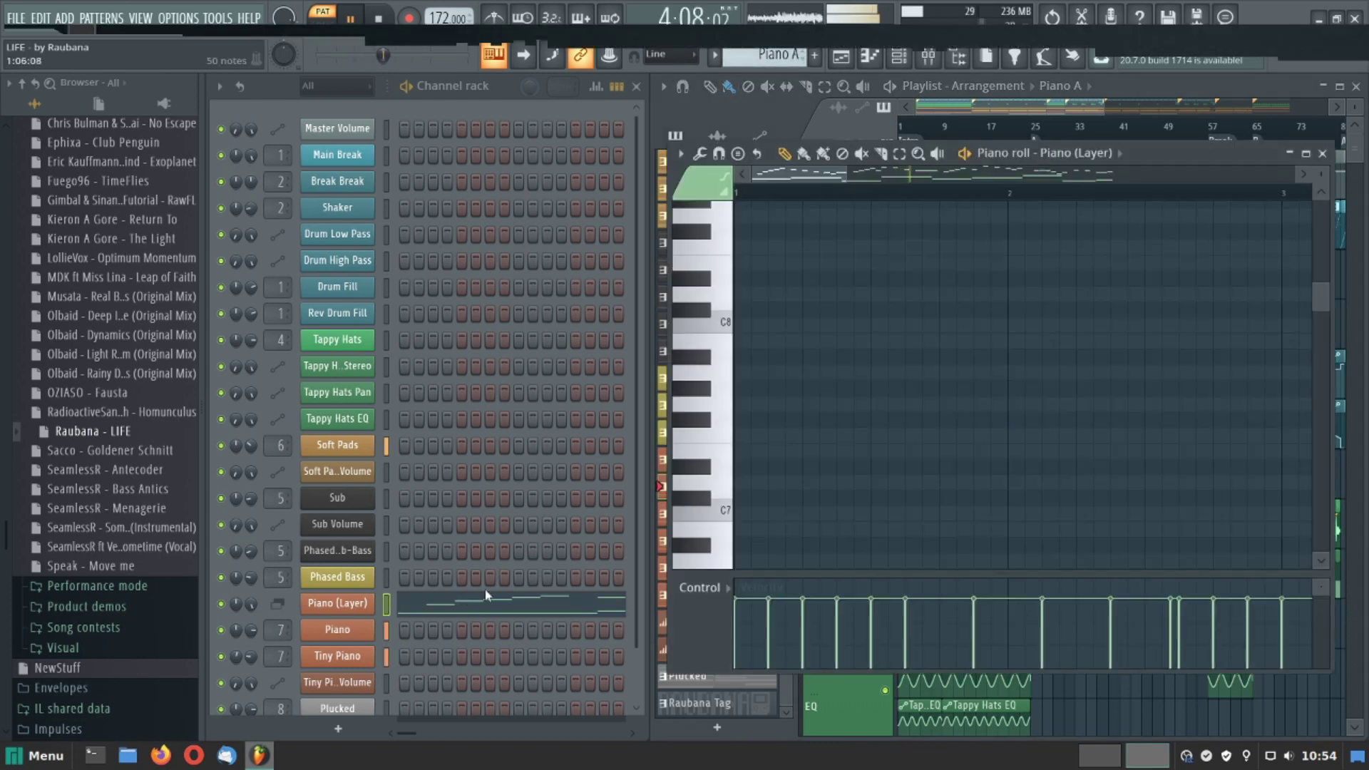
pyautogui.moveTo(1319, 300); pyautogui.dragTo(1276, 387)
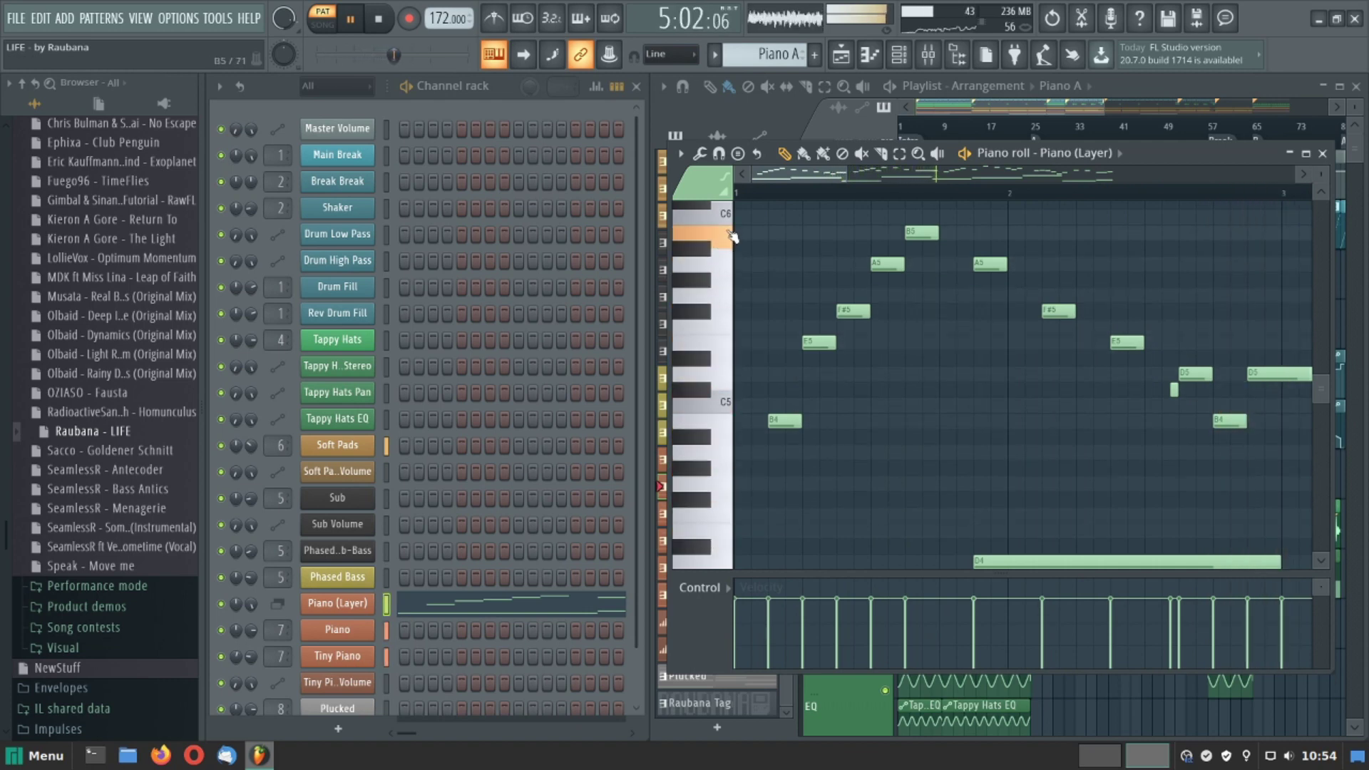
pyautogui.click(365, 605)
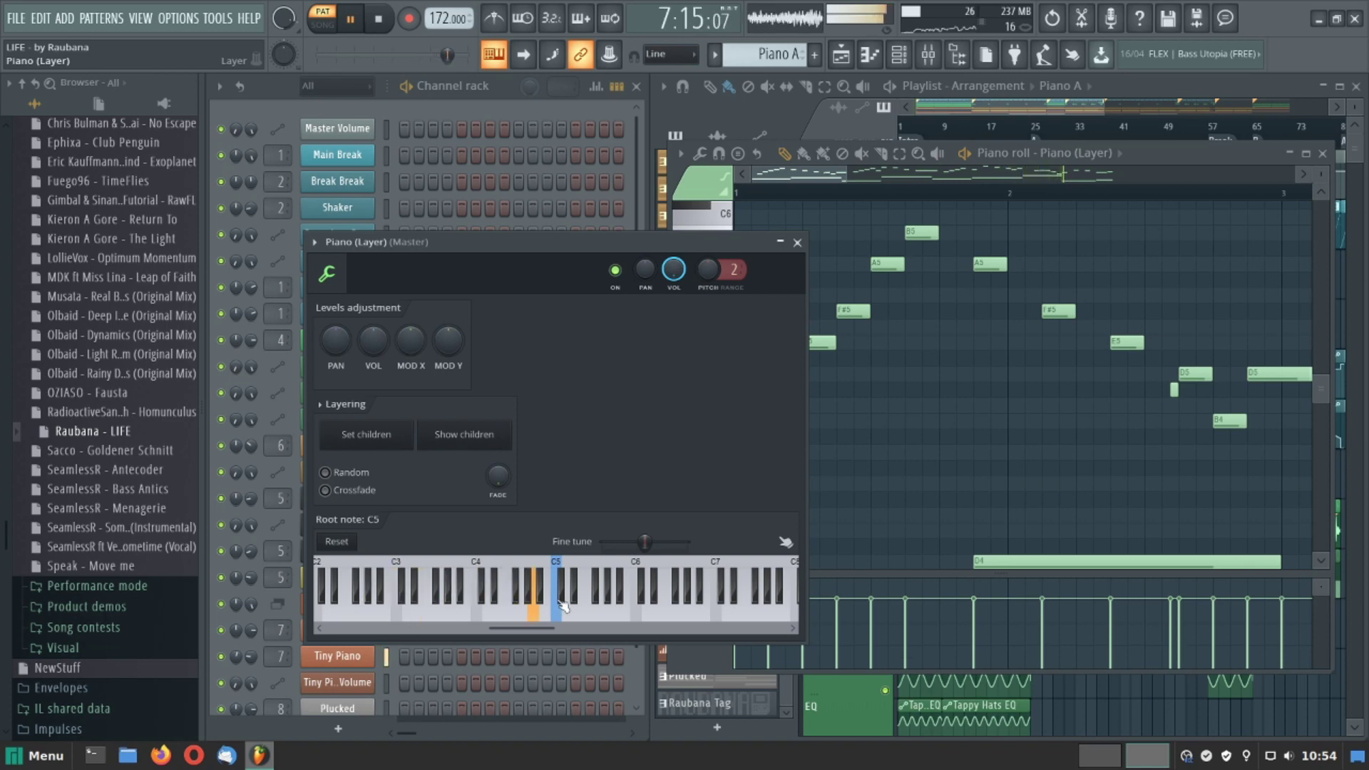
pyautogui.click(797, 243)
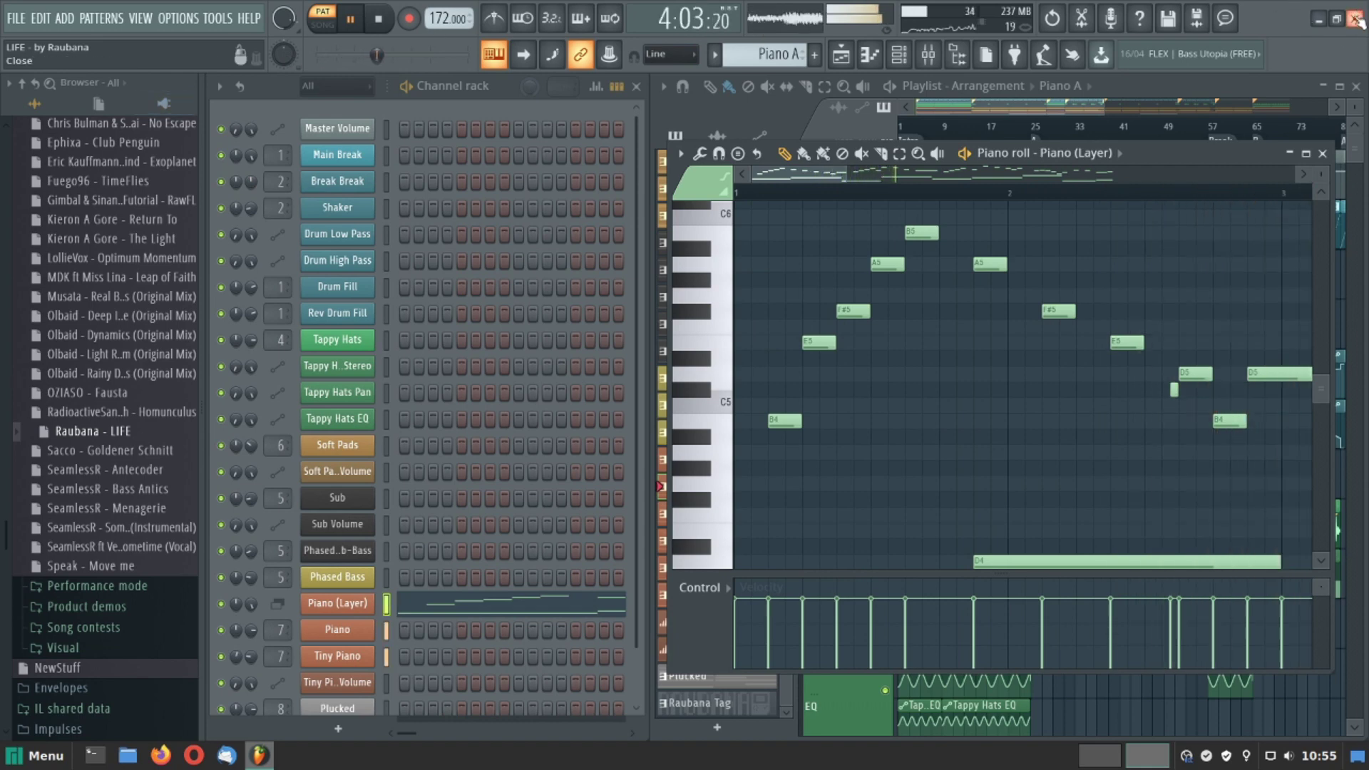
# Step: Close FL Studio
pyautogui.click(1356, 19)
pyautogui.click(719, 430)
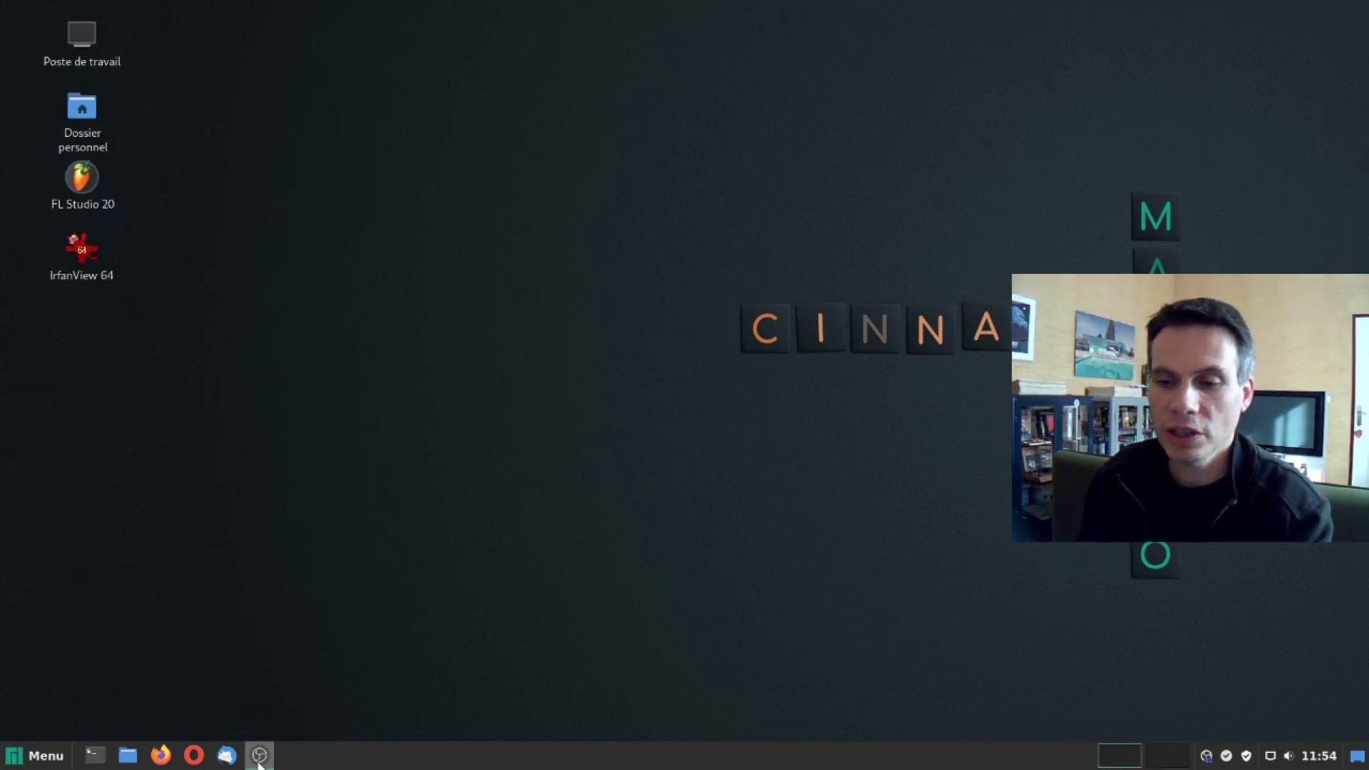
# Step: Open Firefox, search the web for filmora and open the official Wondershare Filmora page
pyautogui.click(162, 755)
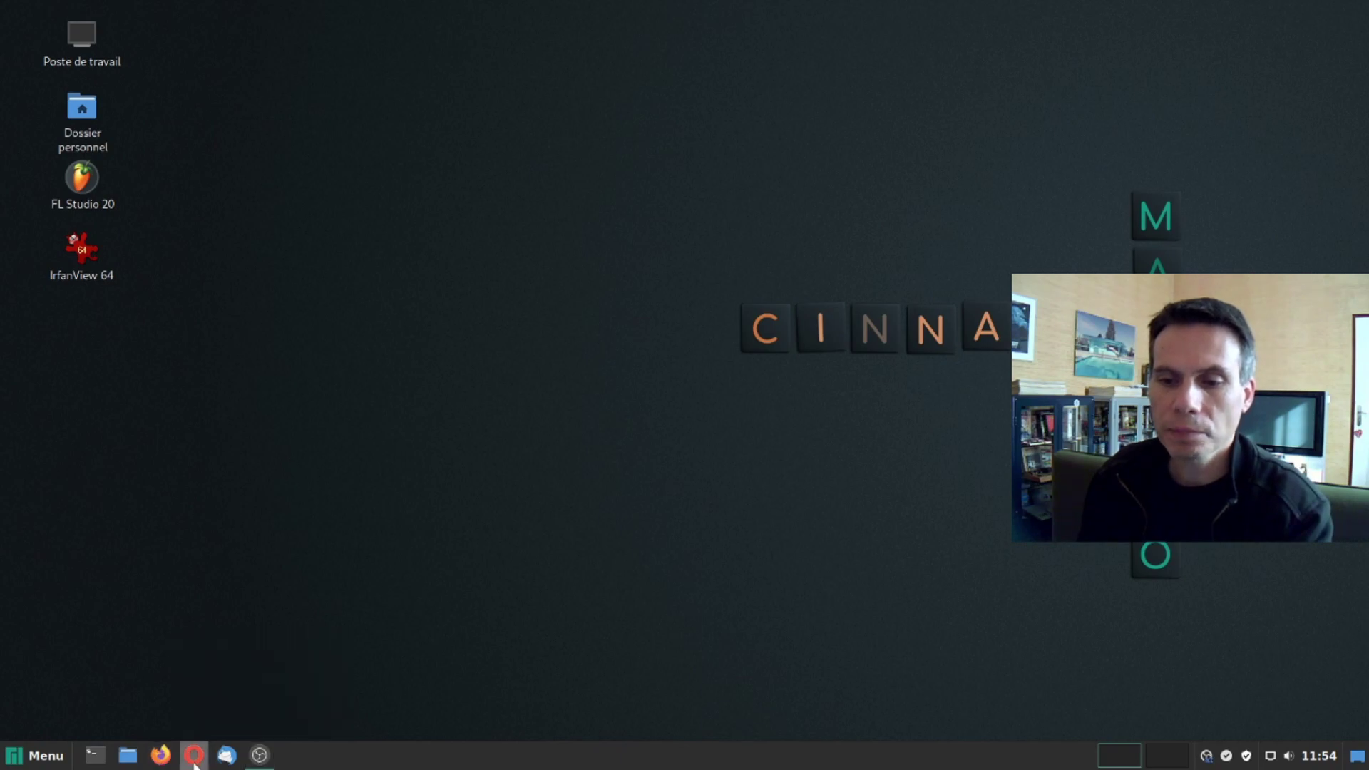
pyautogui.write('filmora')
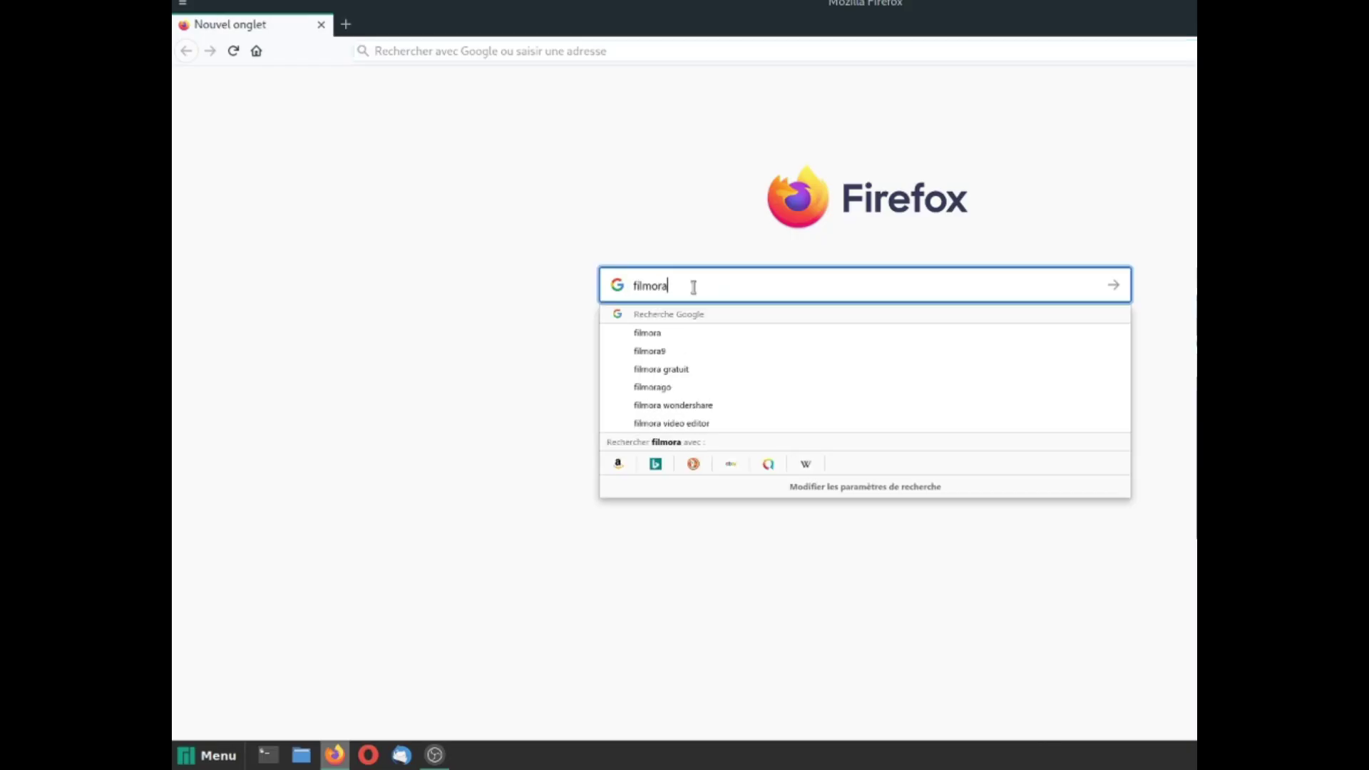
pyautogui.press('Return')
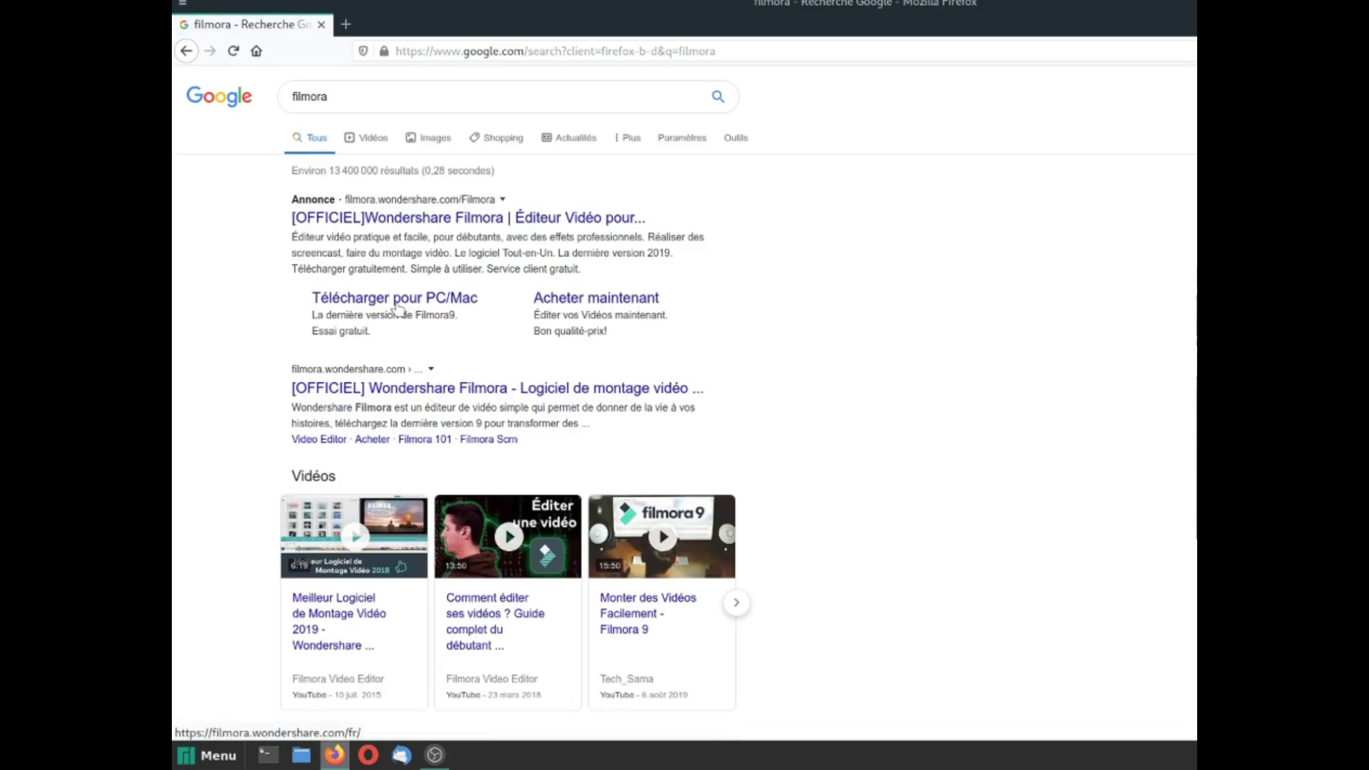
pyautogui.click(396, 222)
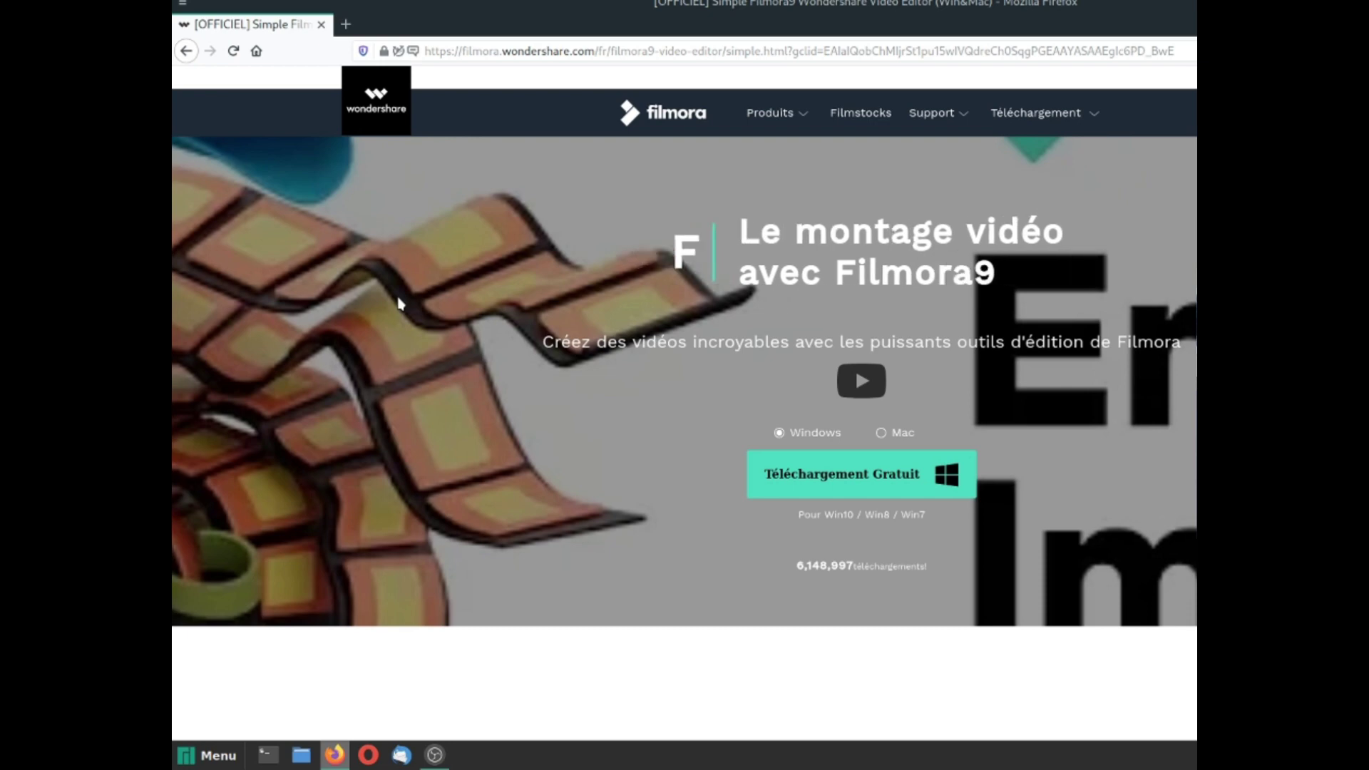
# Step: Search for da vinci resolve in a new browser tab and open Blackmagic Design's DaVinci Resolve 16 page
pyautogui.click(348, 24)
pyautogui.click(787, 292)
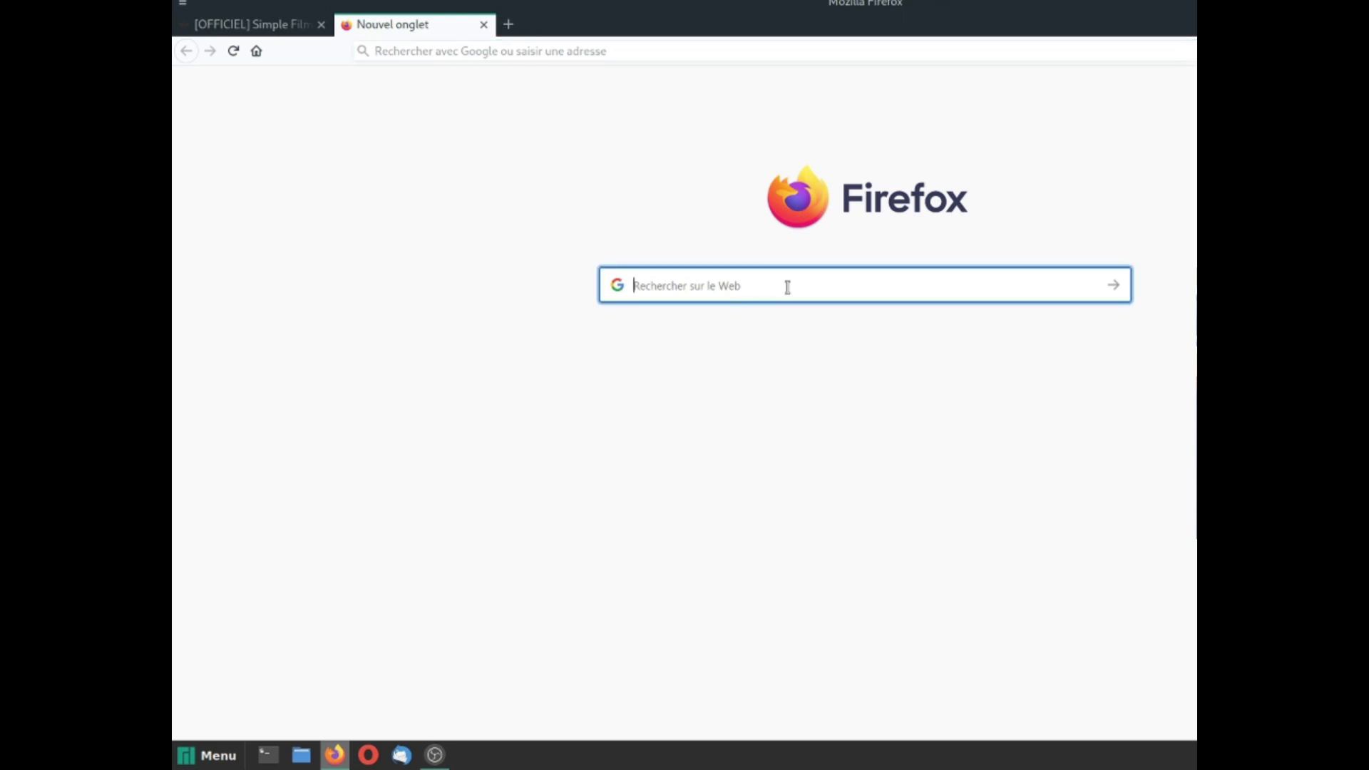
pyautogui.write('da vin')
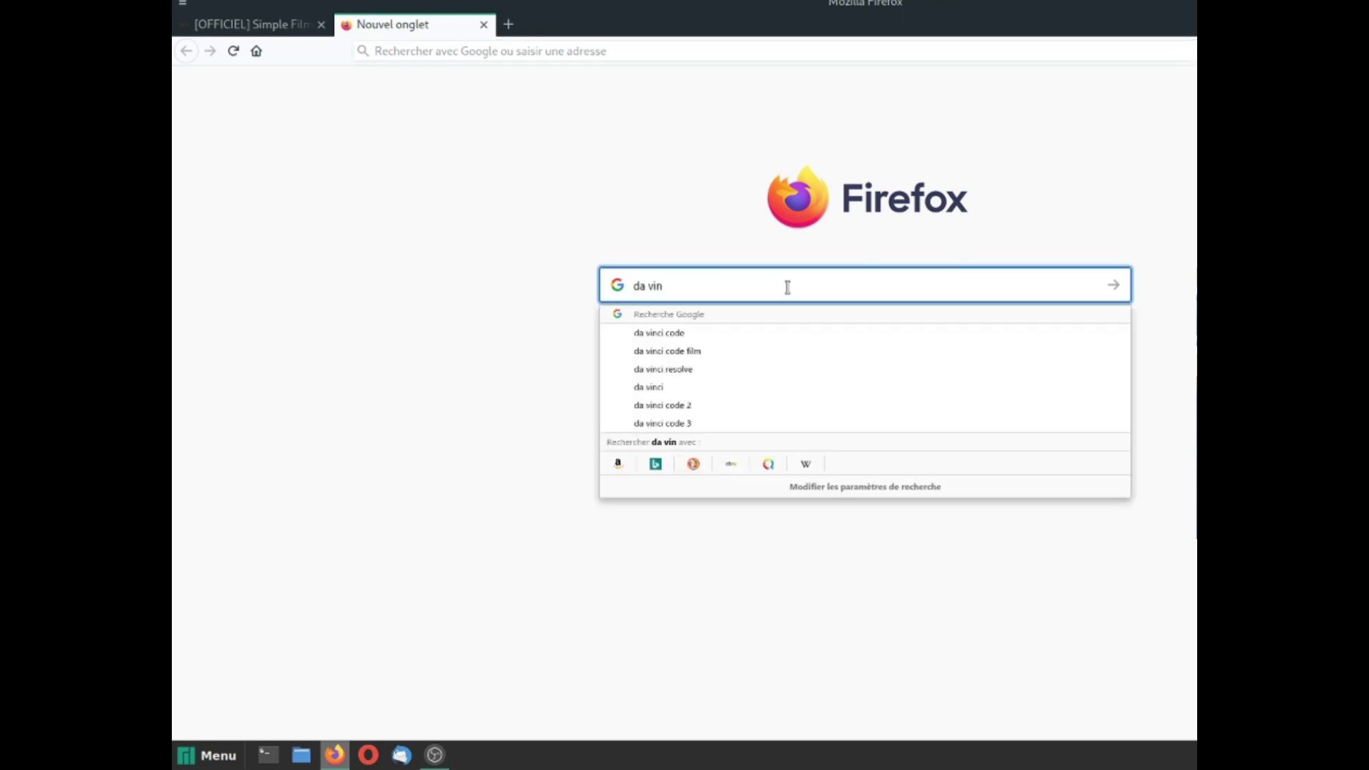
pyautogui.write('ci resolve')
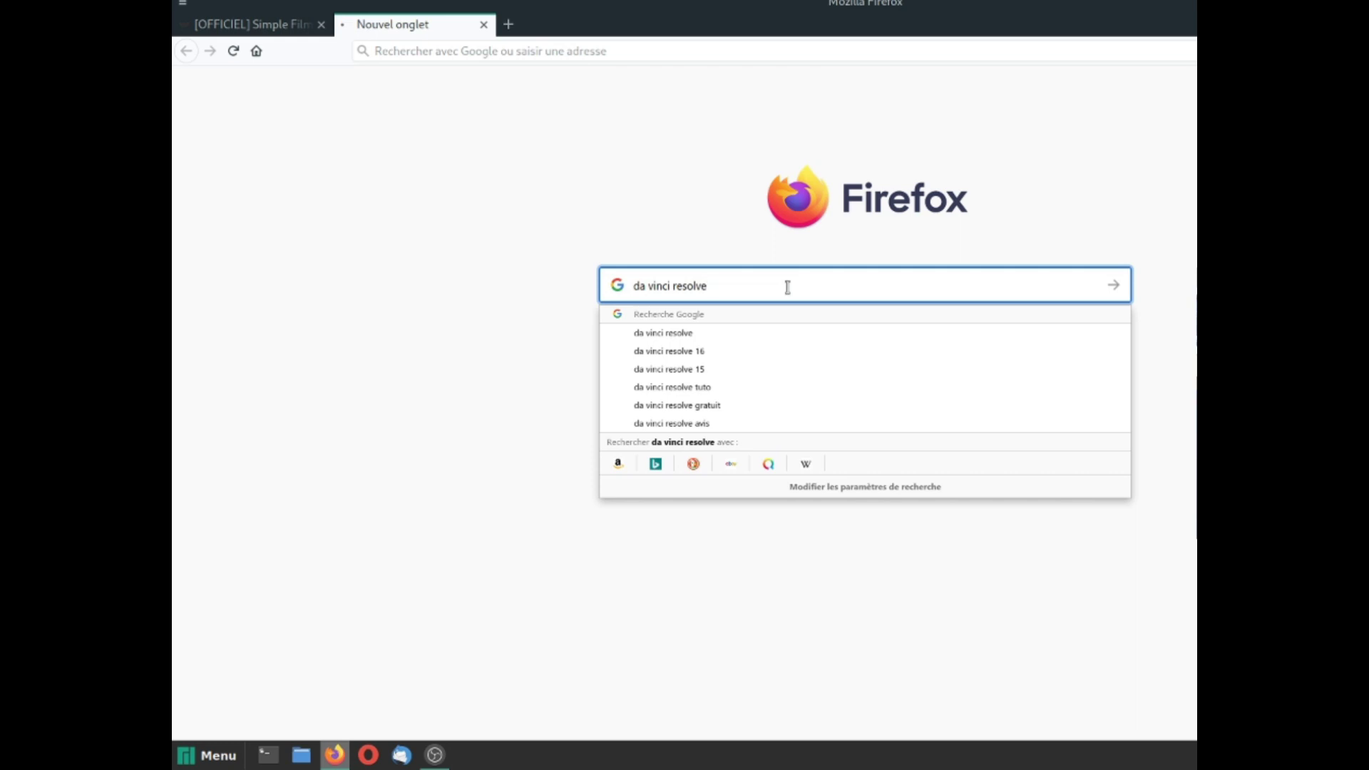
pyautogui.press('Return')
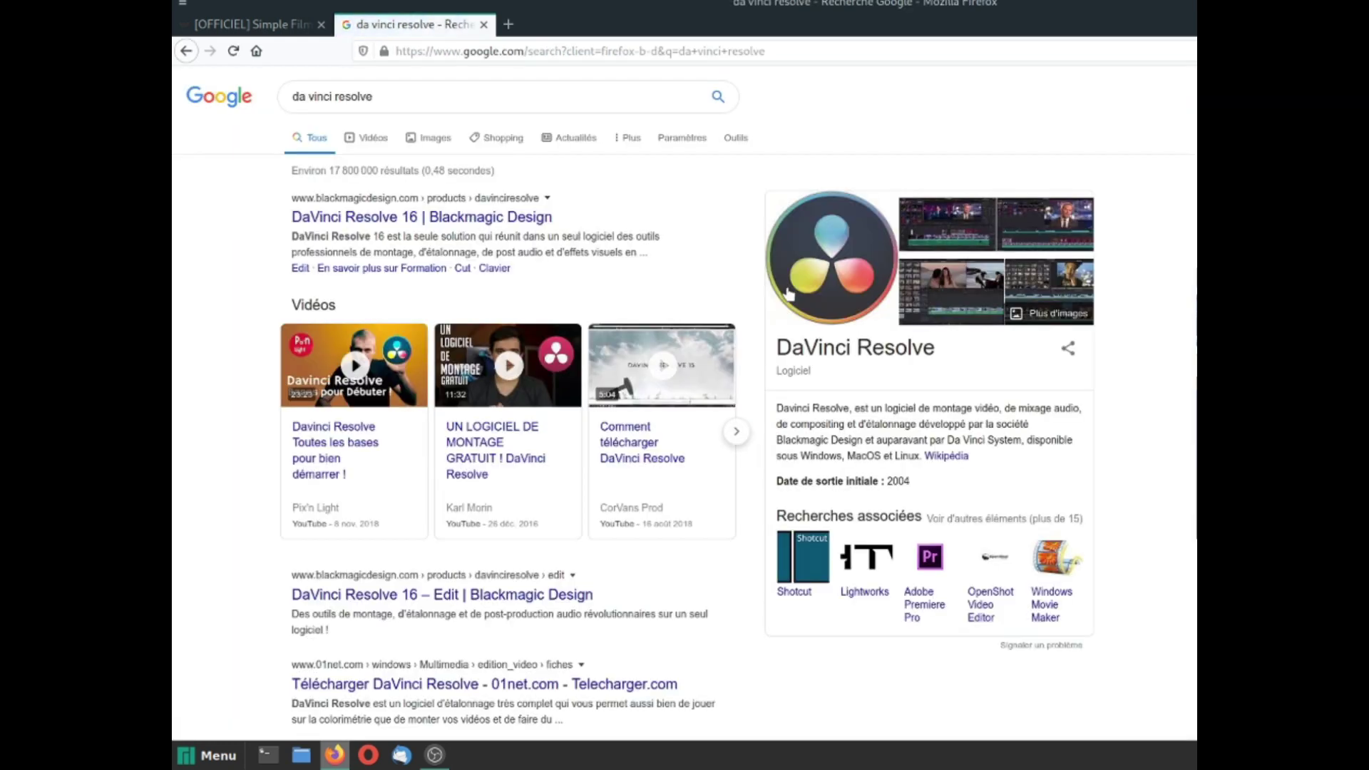
pyautogui.click(346, 220)
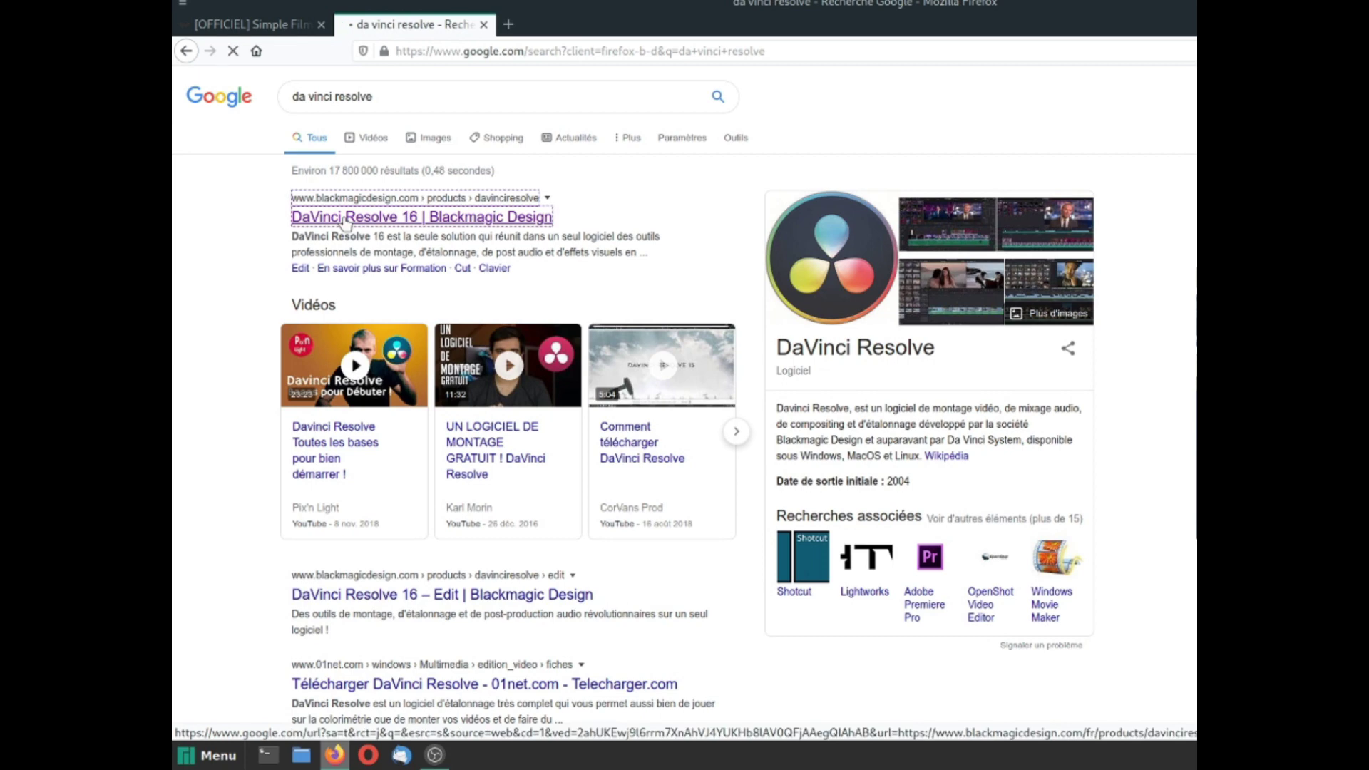
# Step: Check the operating systems offered for the DaVinci Resolve 16 download and close the download window
pyautogui.scroll(-3, 820, 417)
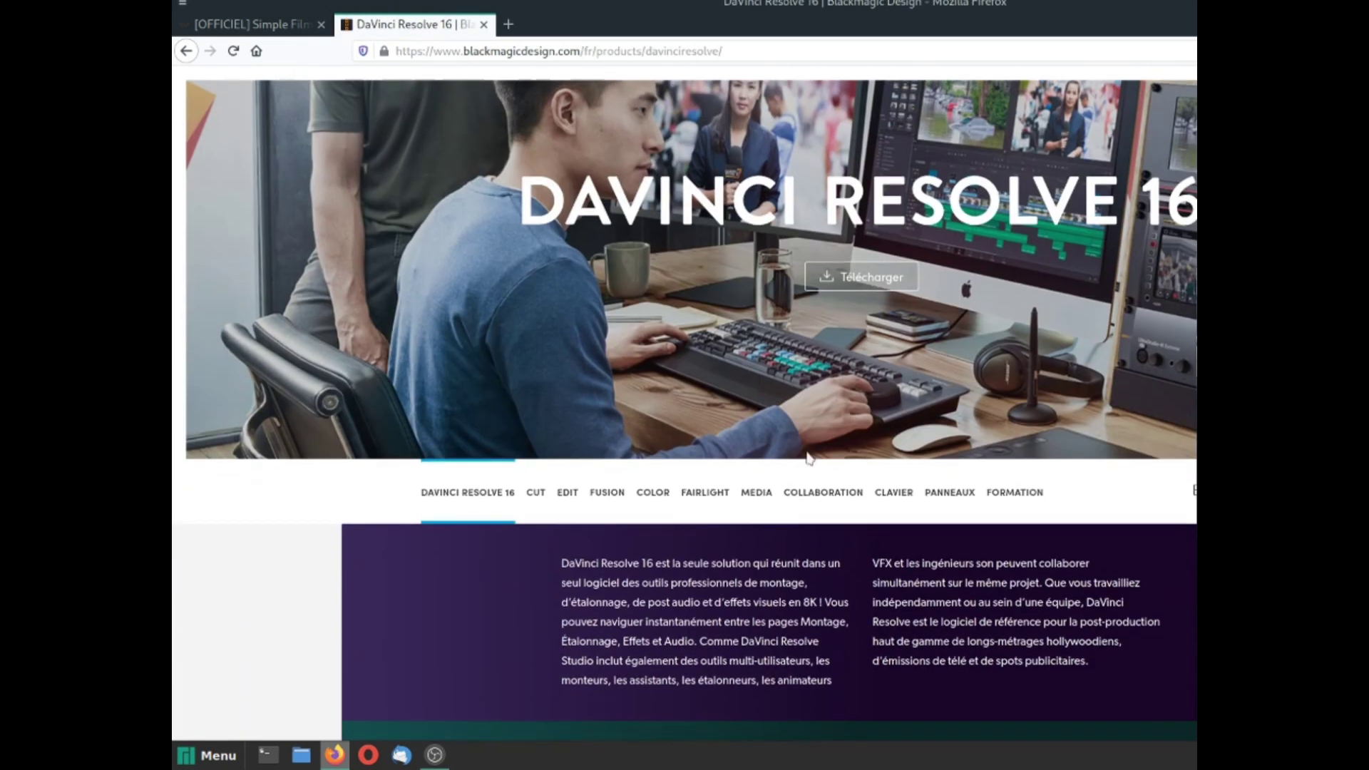
pyautogui.click(840, 277)
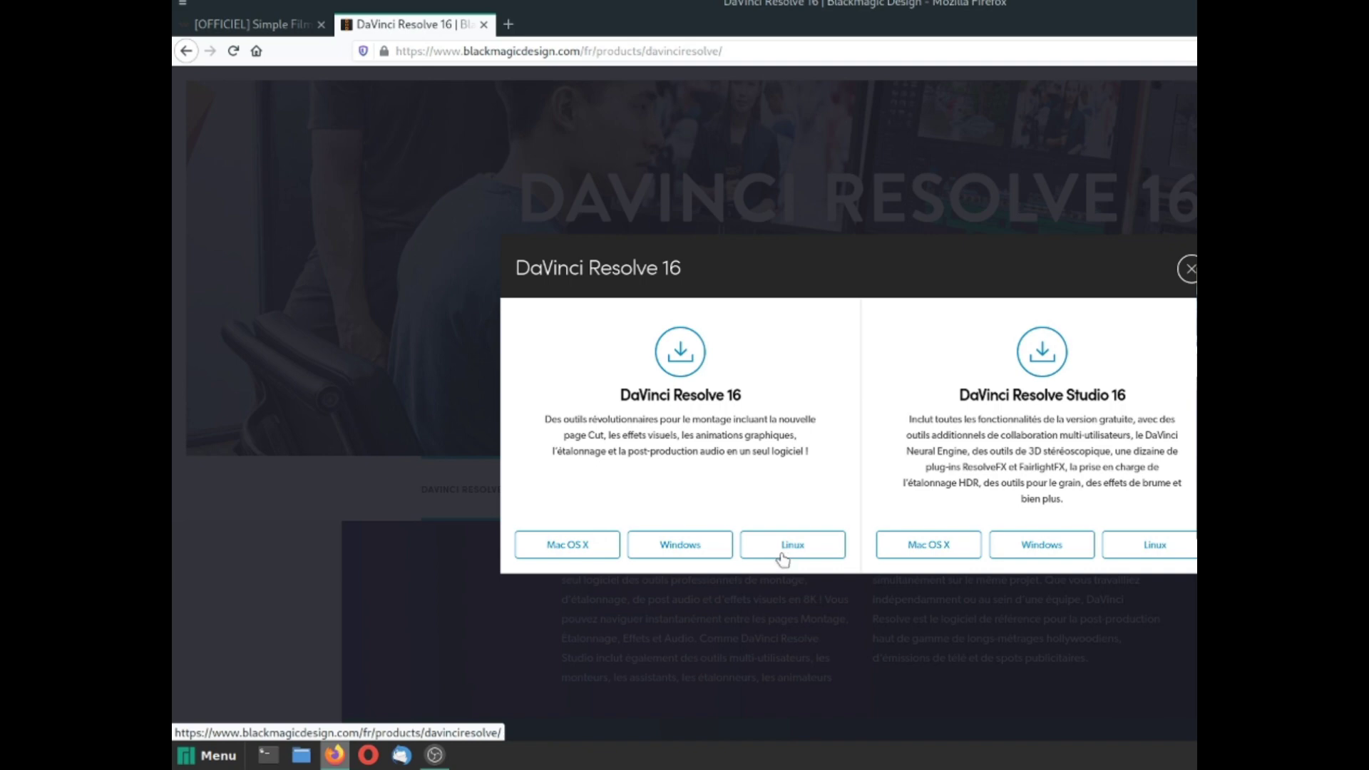
pyautogui.click(1187, 269)
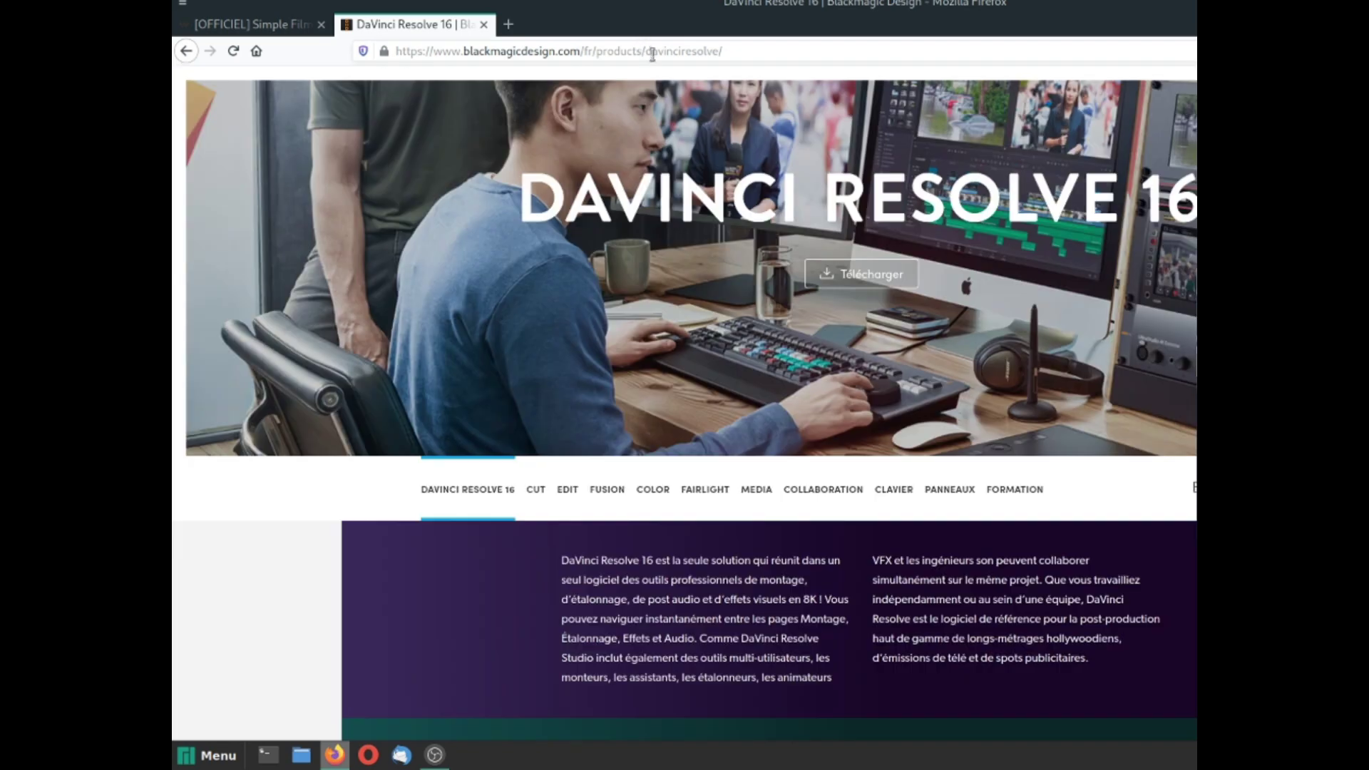
# Step: Search the web for kdenlive
pyautogui.click(654, 54)
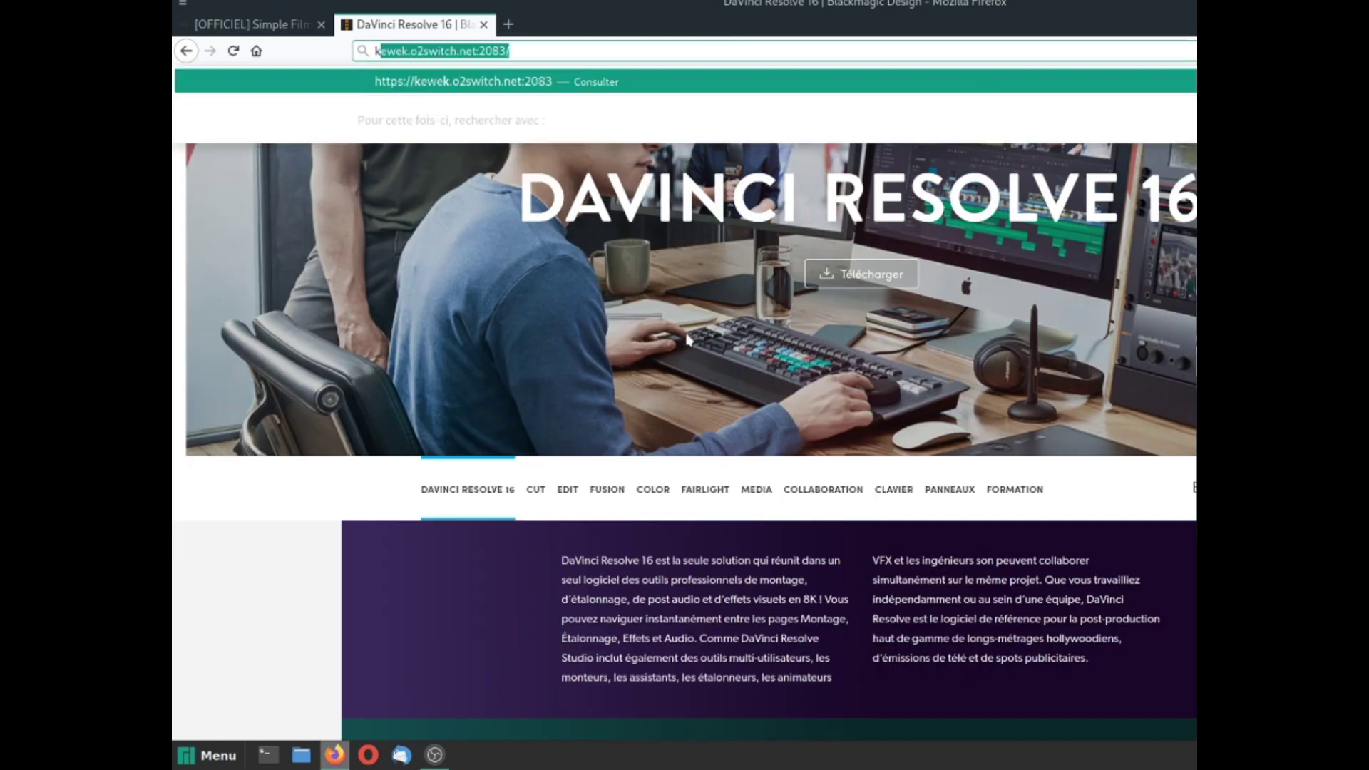
pyautogui.write('kdenli')
pyautogui.write('ve')
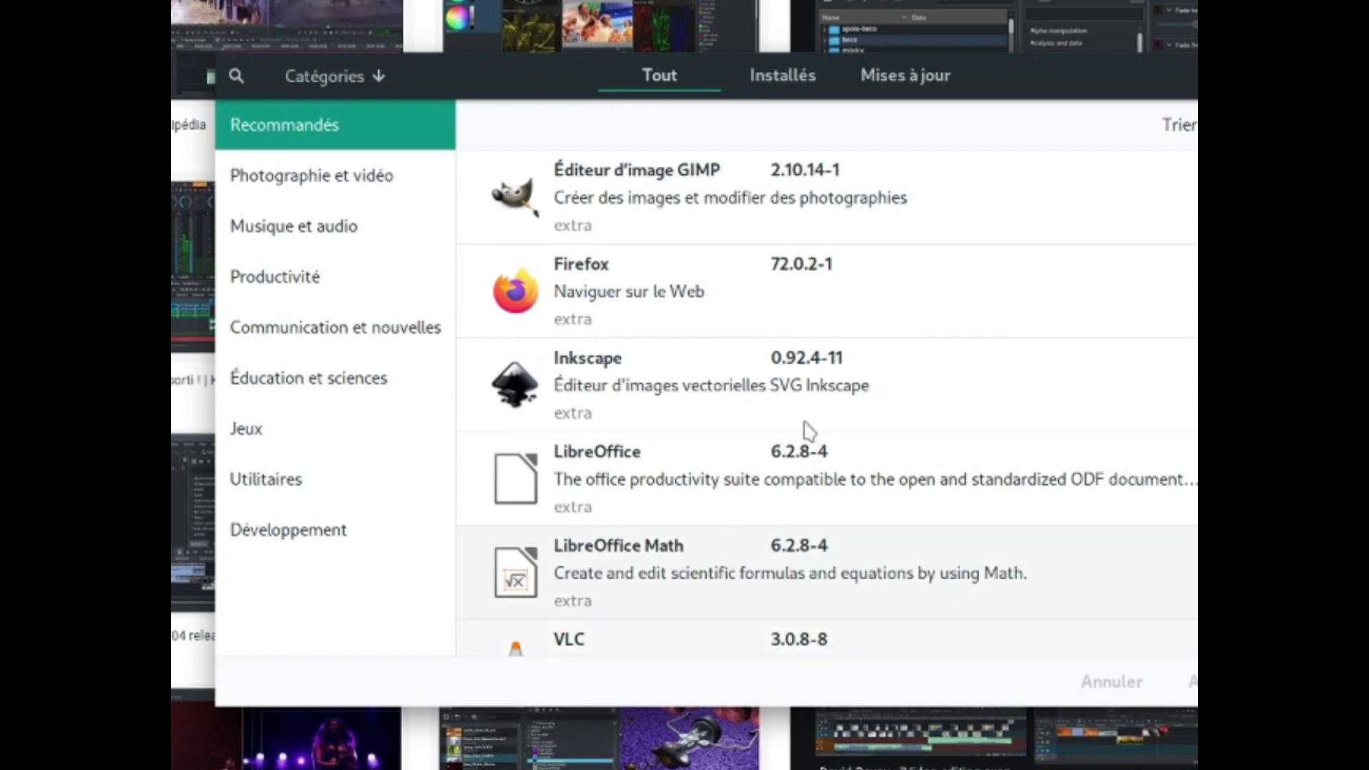
# Step: Download the Windows installer filmora_setup_full1084.exe from the Filmora9 page and install Filmora 9 with it under Wine
pyautogui.click(542, 176)
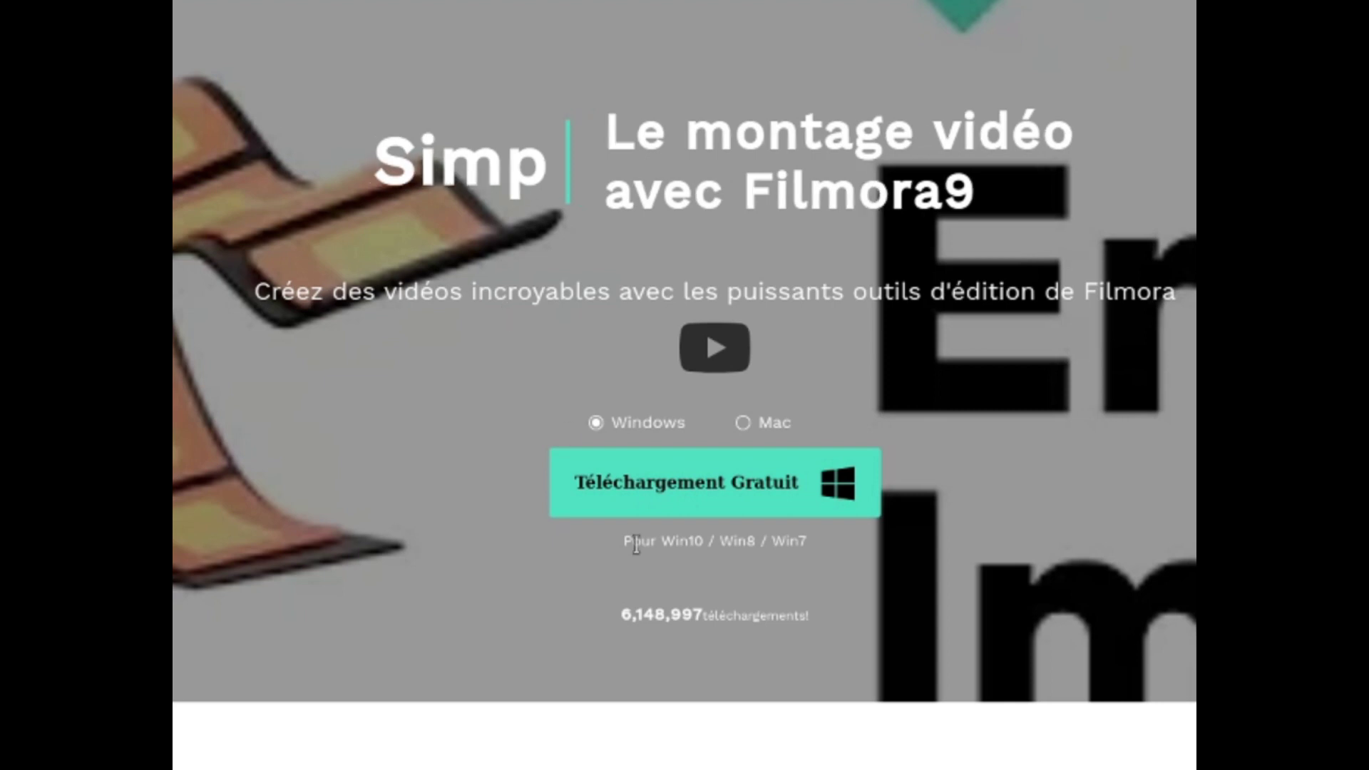
pyautogui.click(641, 489)
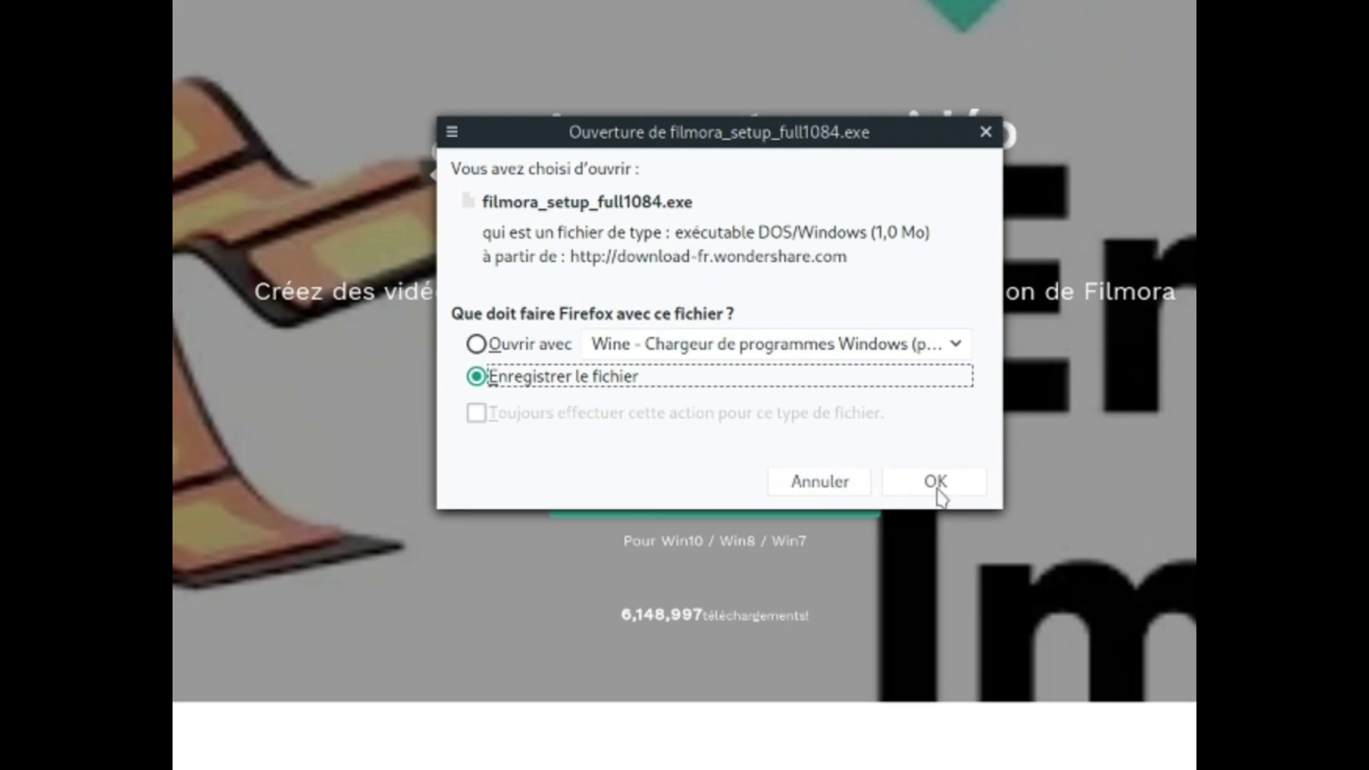
pyautogui.click(936, 482)
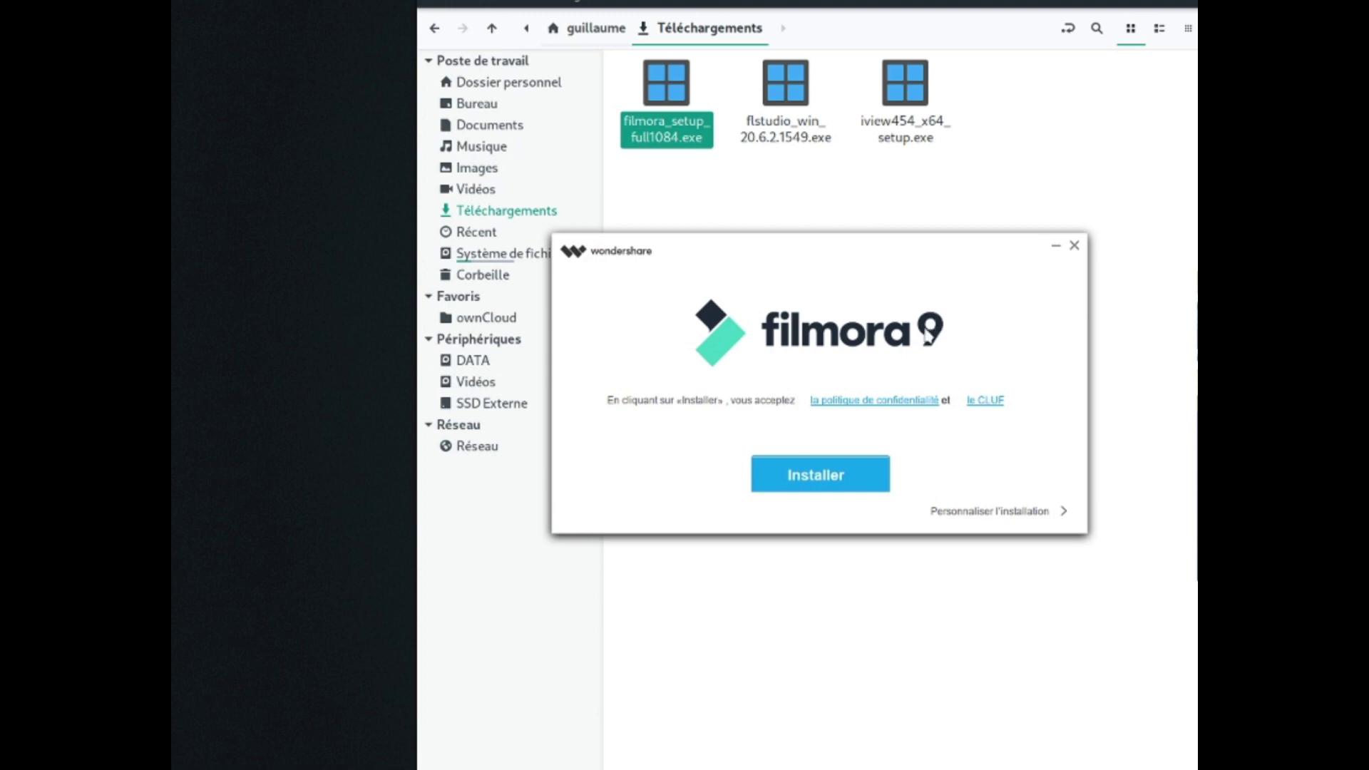
pyautogui.click(818, 482)
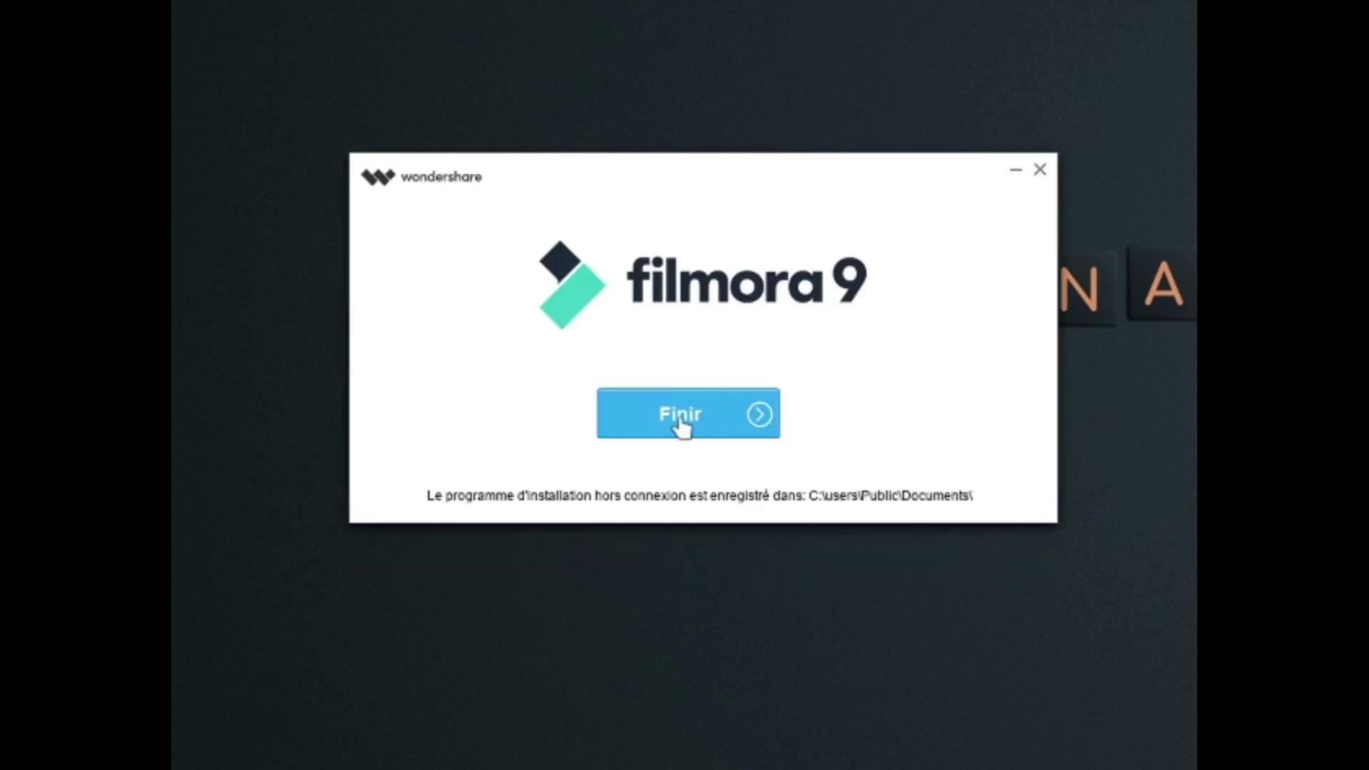
pyautogui.click(680, 418)
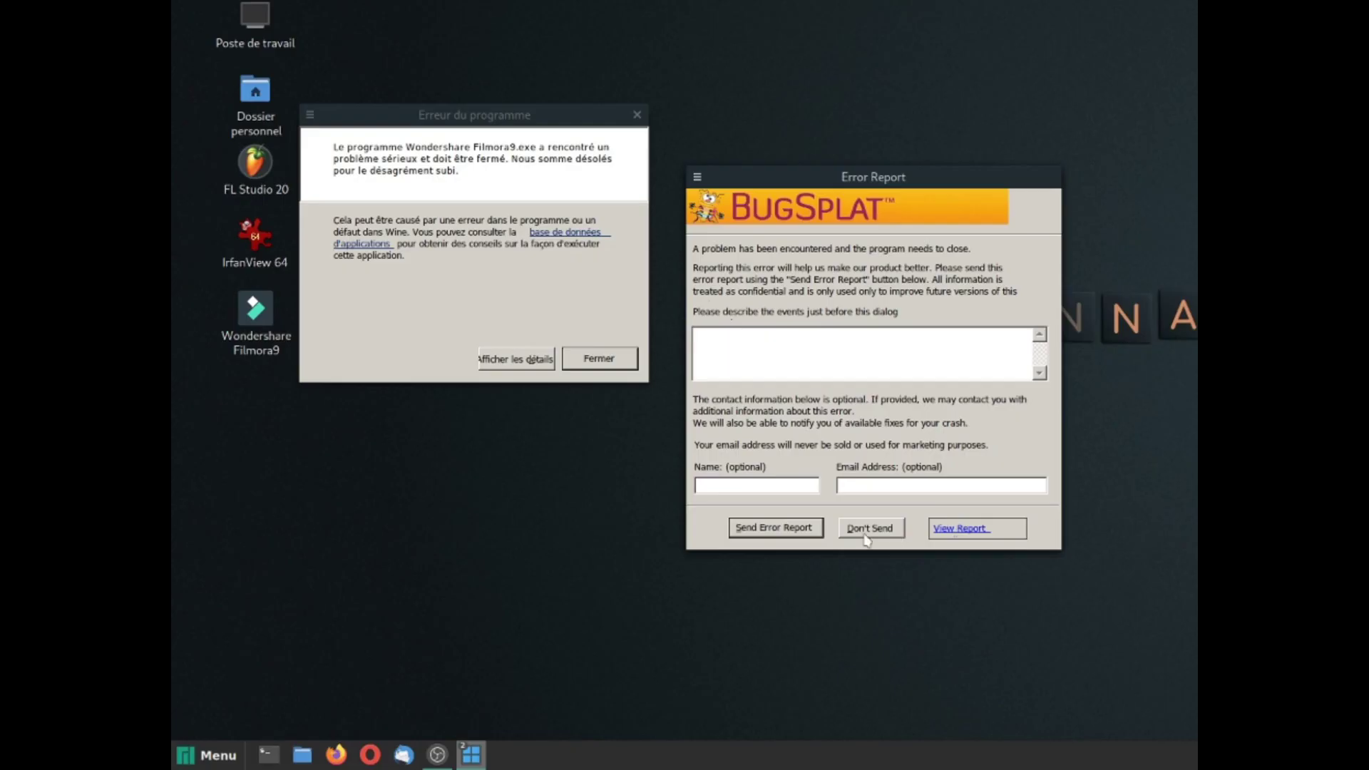
# Step: Send the Filmora9 crash report and examine the program error details to identify the DLL at fault
pyautogui.click(589, 533)
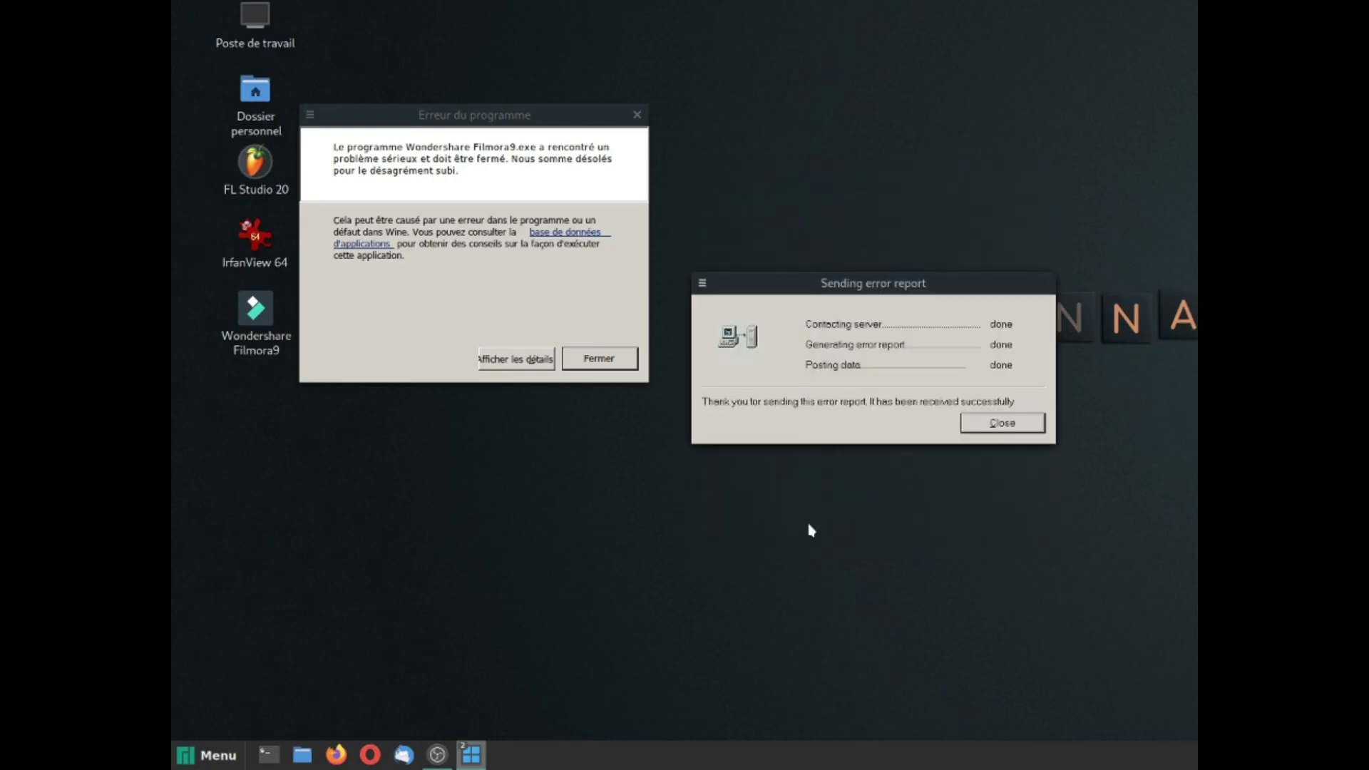
pyautogui.click(1002, 423)
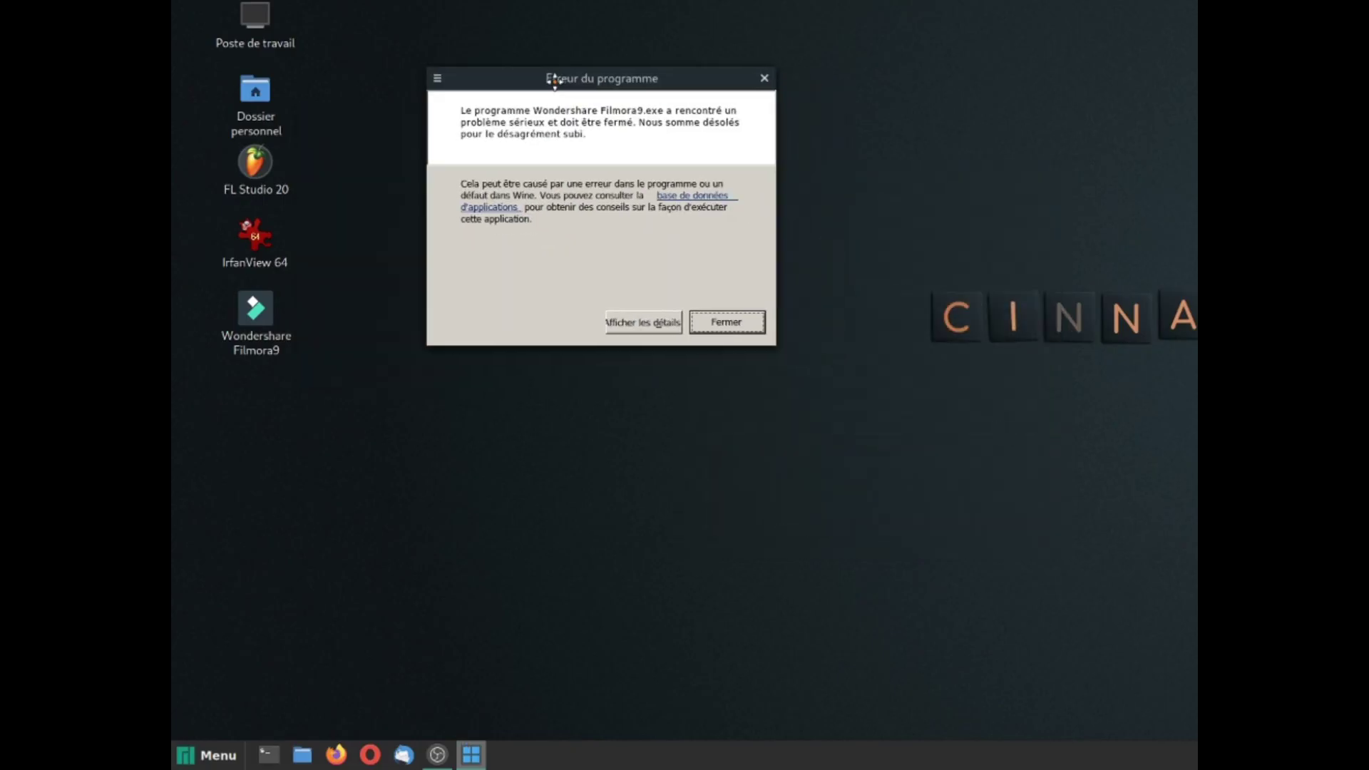
pyautogui.click(636, 323)
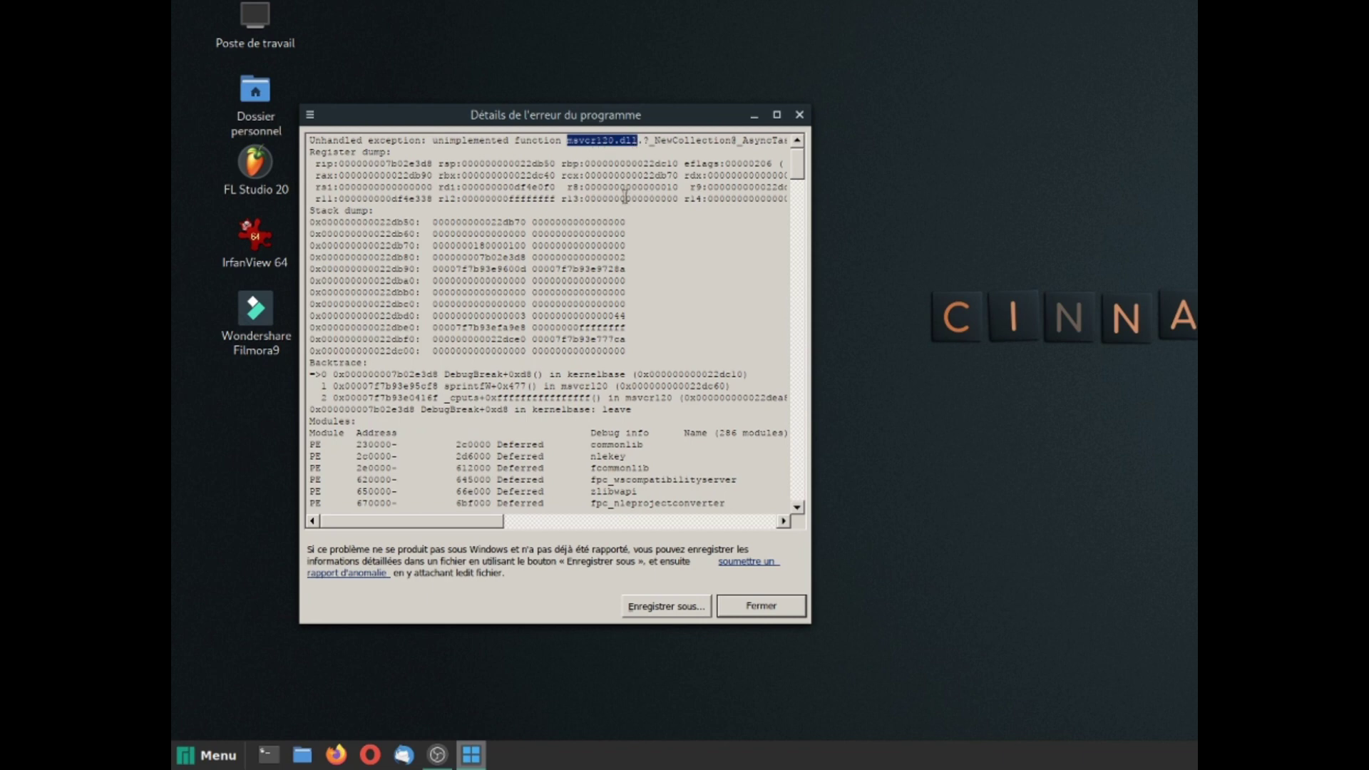
pyautogui.press('Return')
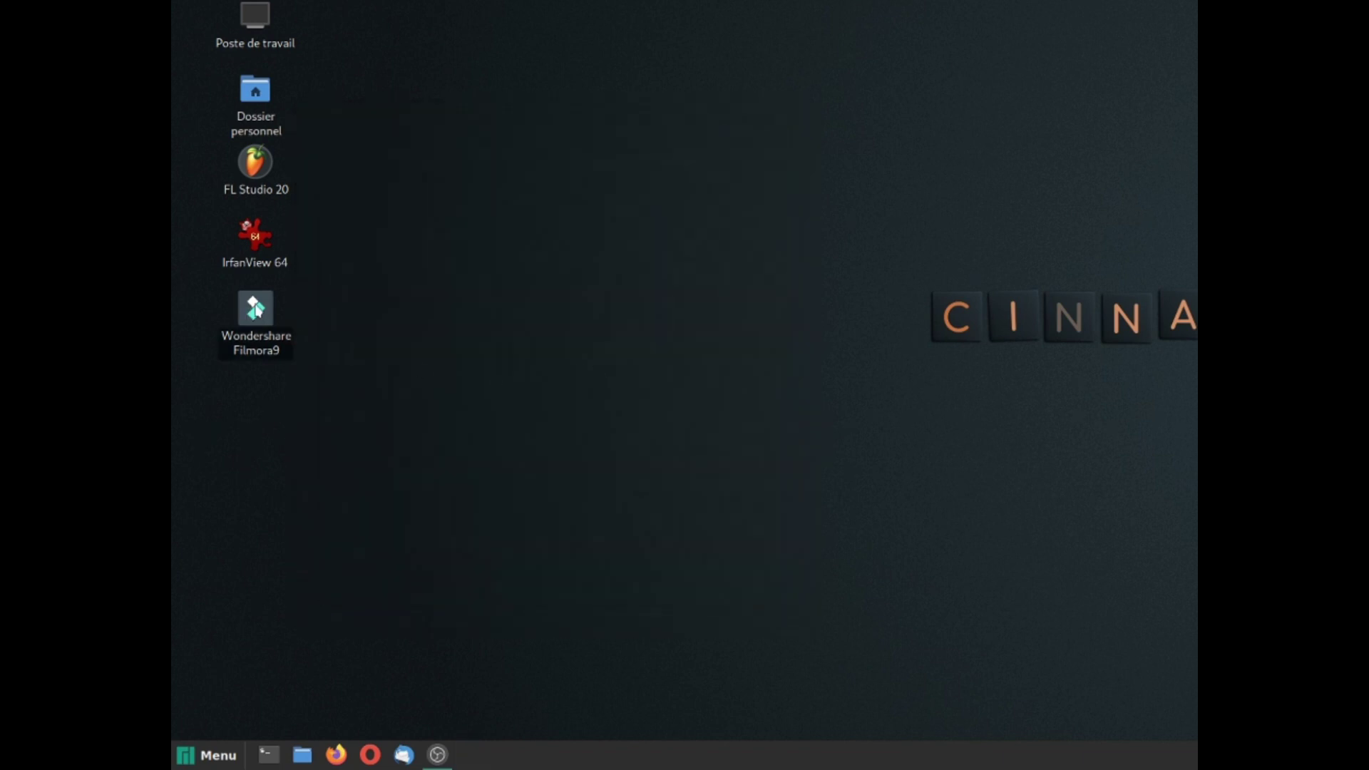
# Step: Relaunch Wondershare Filmora9, recheck the DLL named in its error details and decline to send the crash report
pyautogui.doubleClick(256, 308)
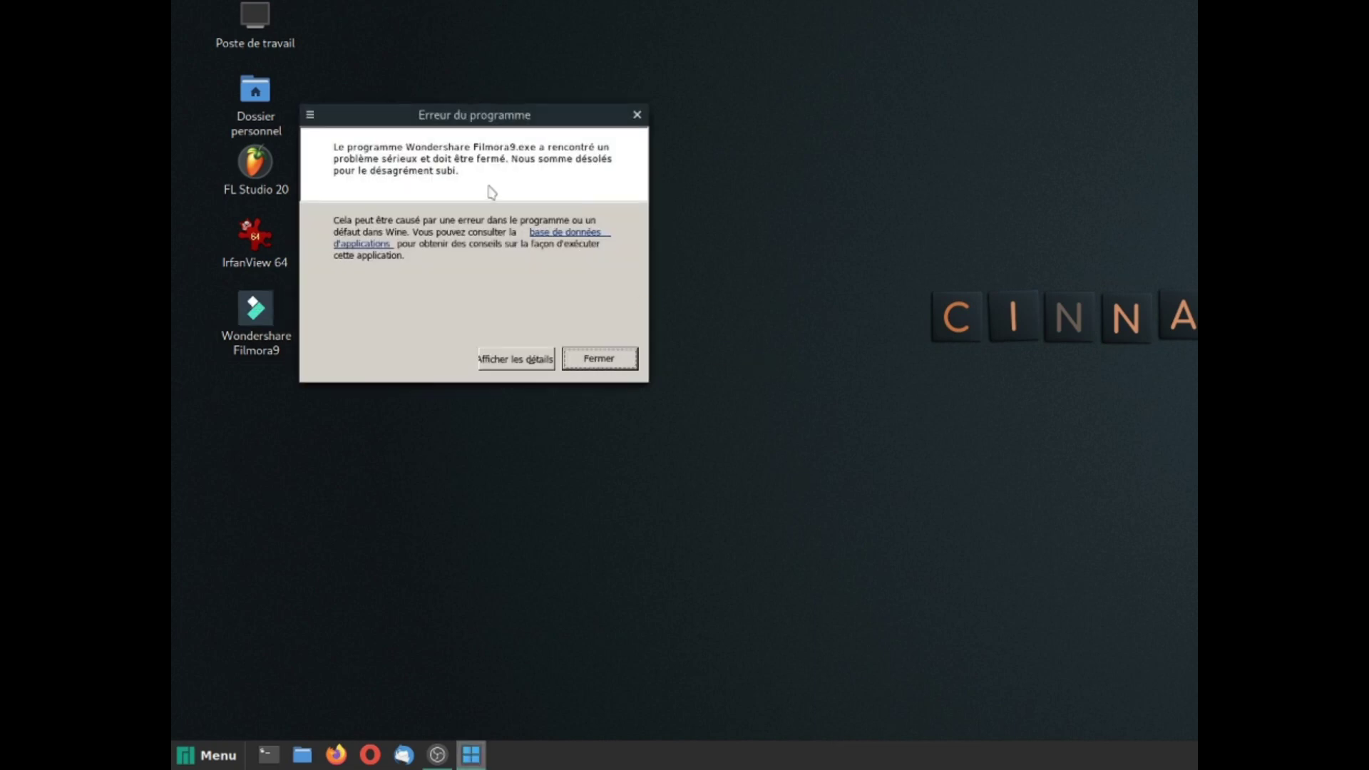
pyautogui.click(536, 362)
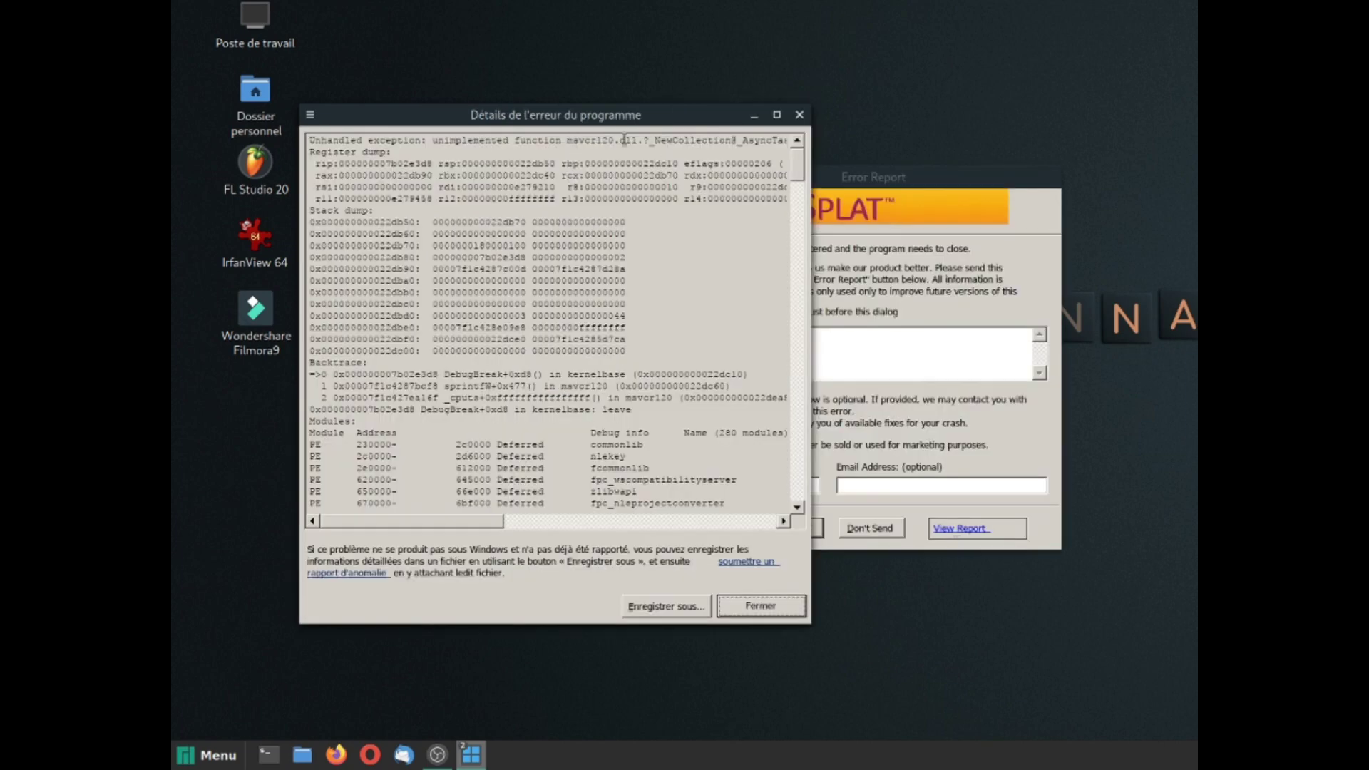
pyautogui.click(783, 599)
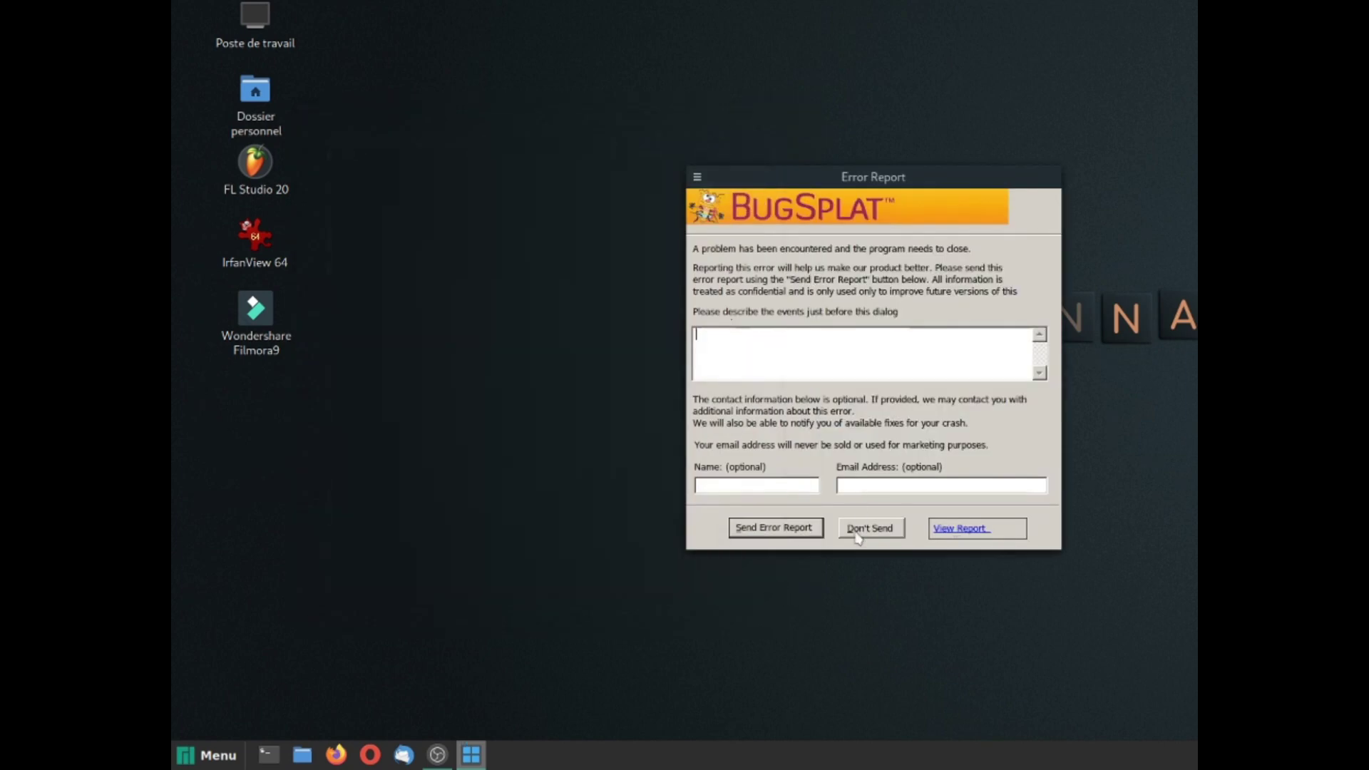
pyautogui.click(871, 528)
# Step: Launch Winetricks, accept the 64-bit wineprefix notice and select the default wineprefix
pyautogui.click(191, 757)
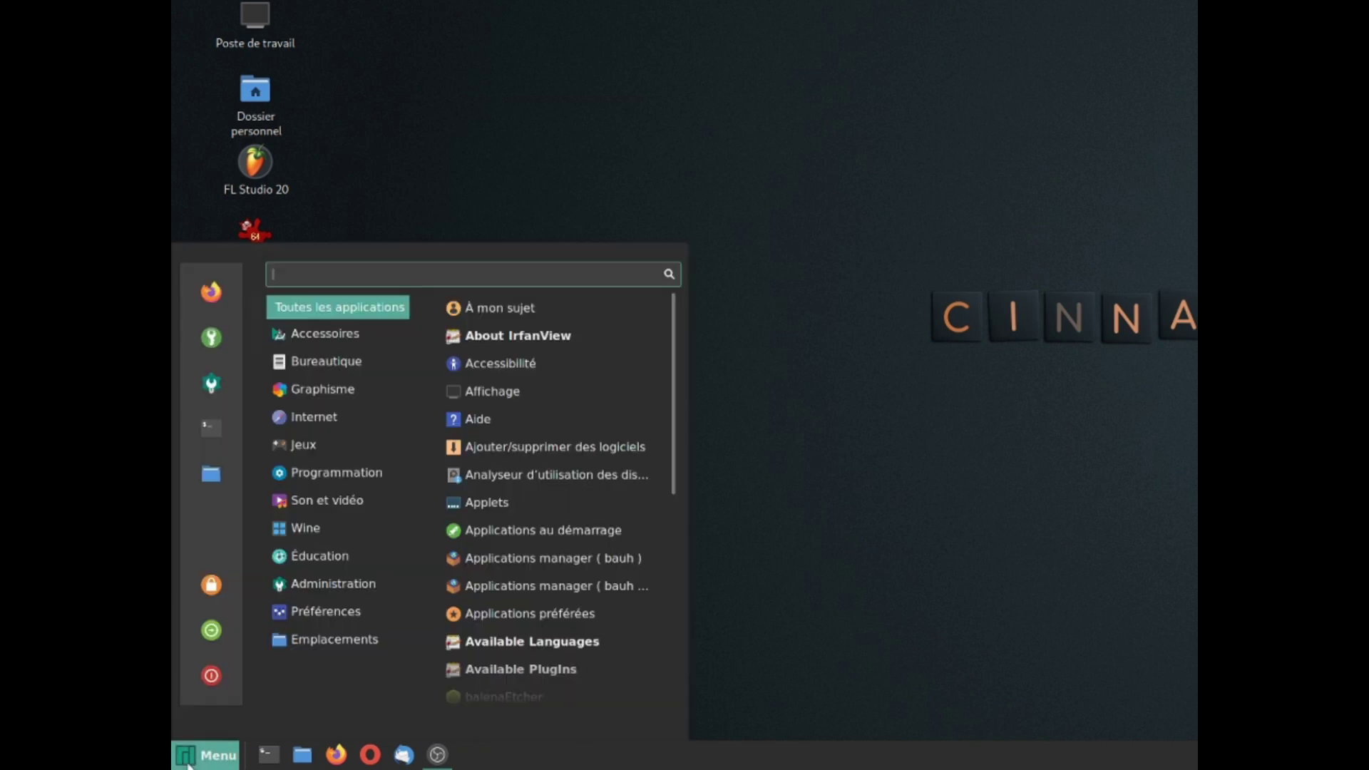
pyautogui.write('wind')
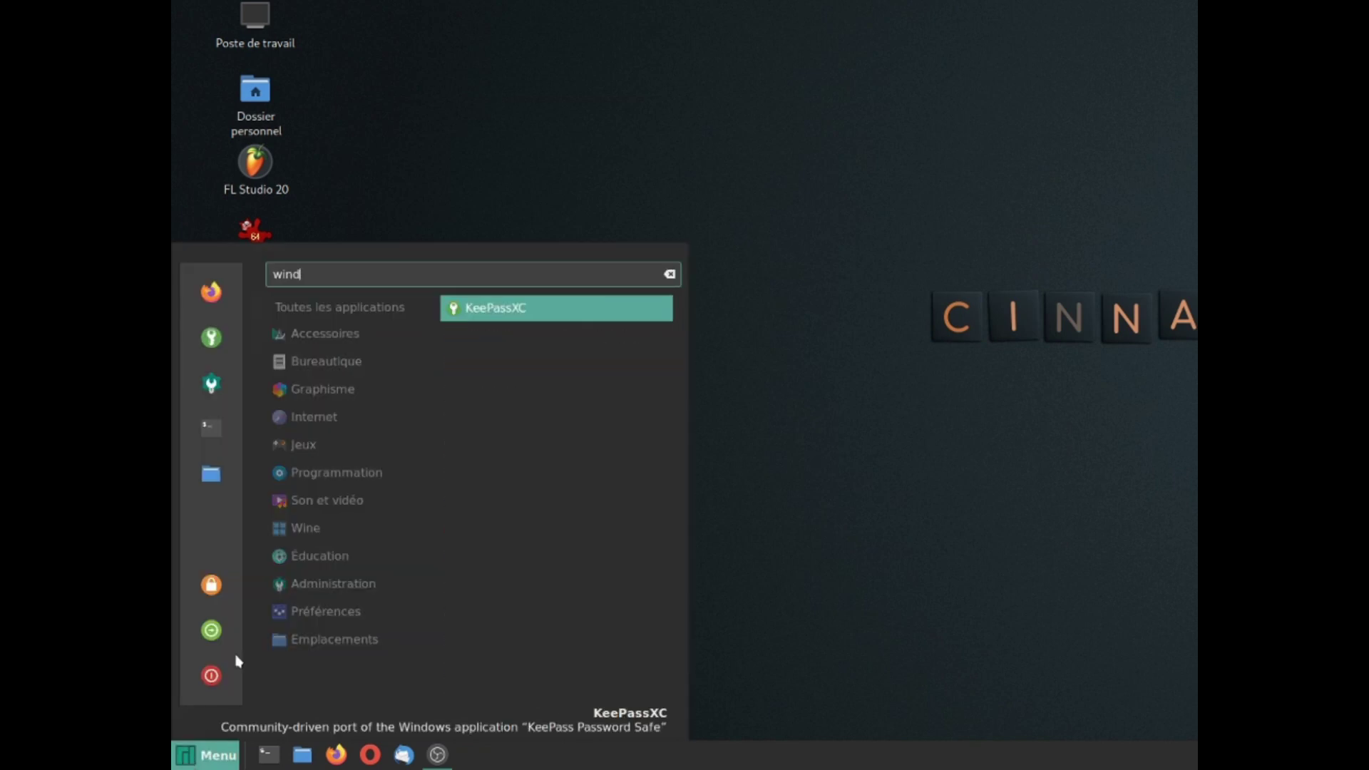
pyautogui.press('BackSpace')
pyautogui.write('e')
pyautogui.click(488, 645)
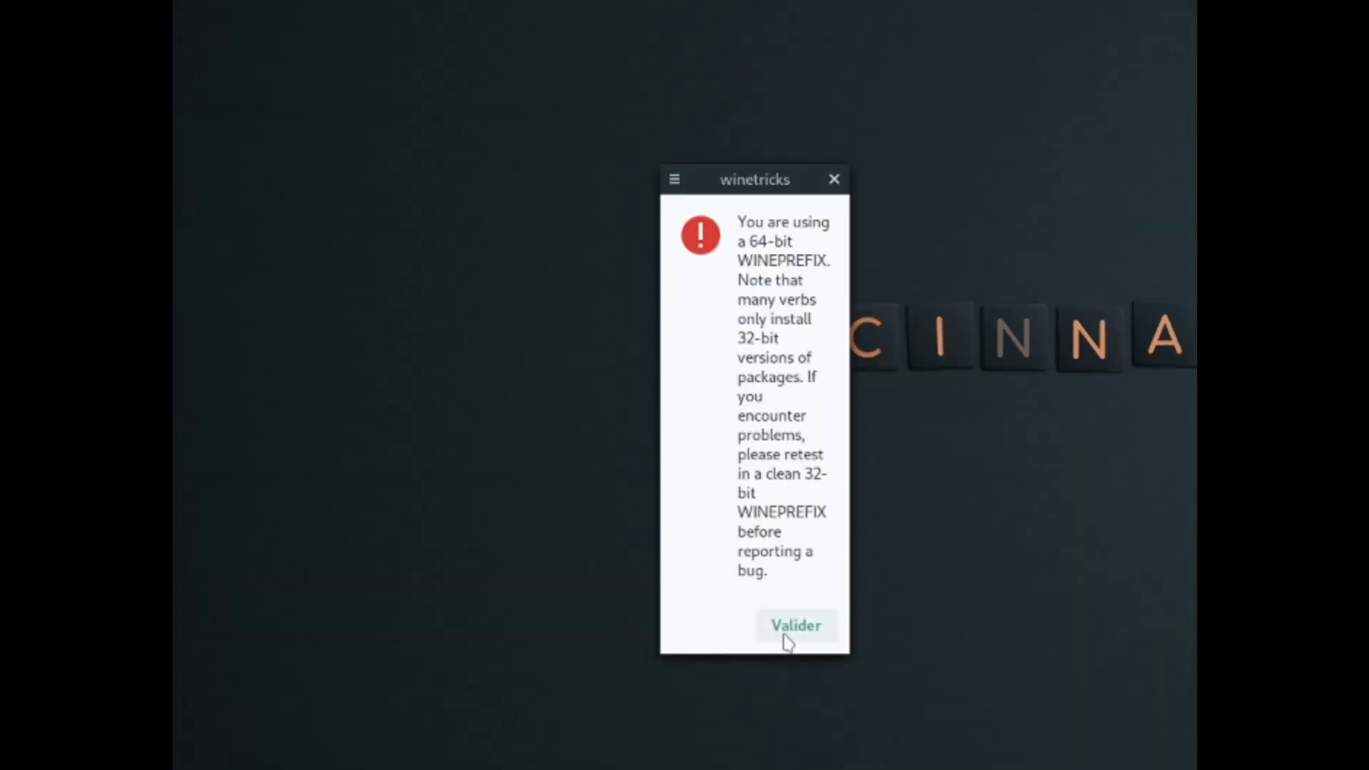
pyautogui.click(793, 628)
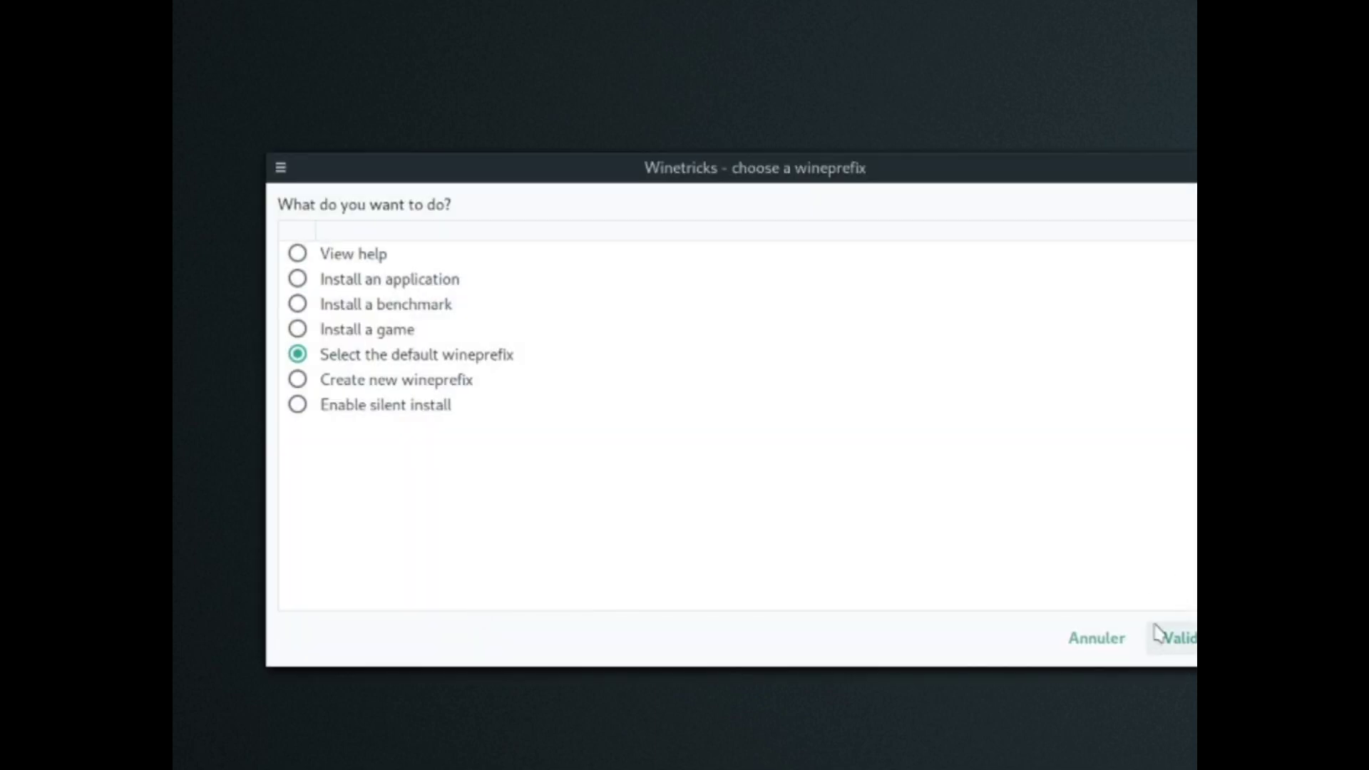
pyautogui.click(1180, 638)
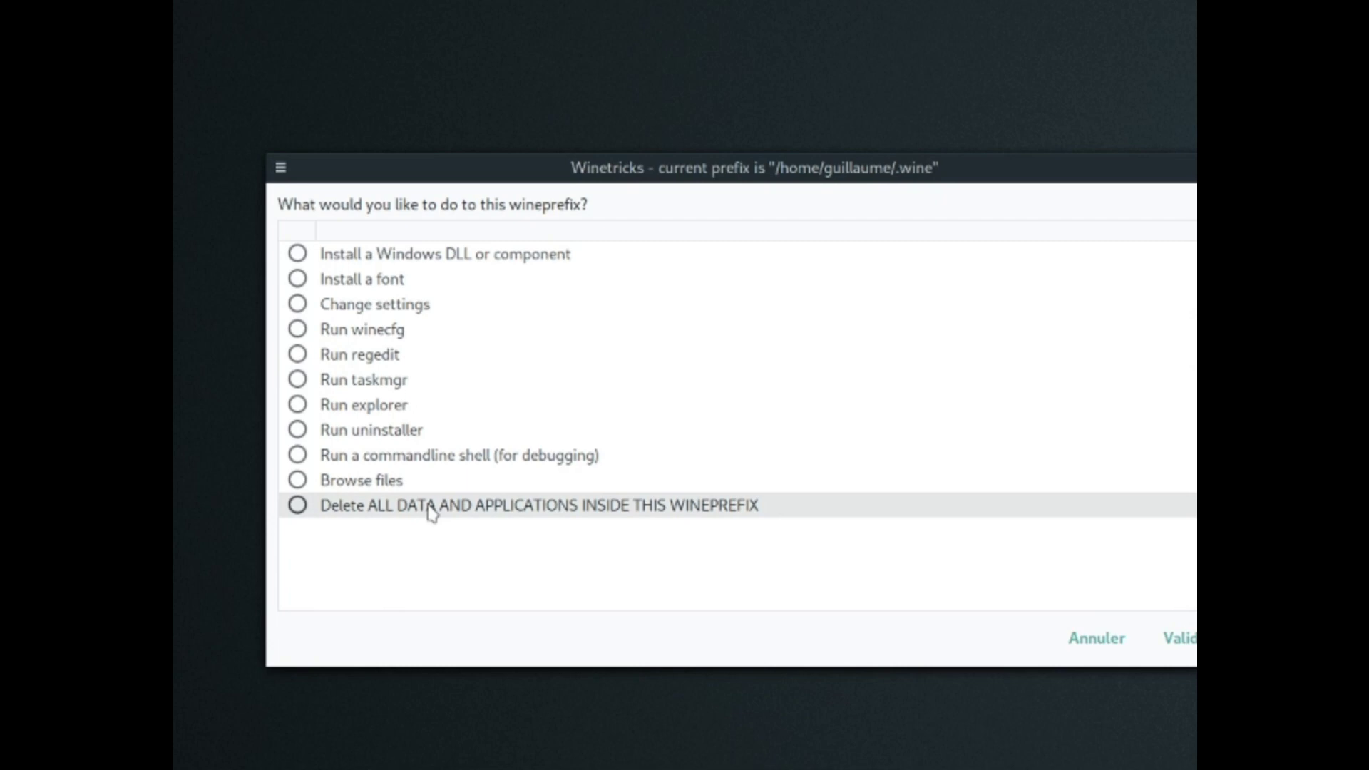
# Step: Choose to install the Windows component vcrun2013 (Visual C++ 2013 libraries) in the wineprefix and accept the 64-bit notice
pyautogui.doubleClick(290, 256)
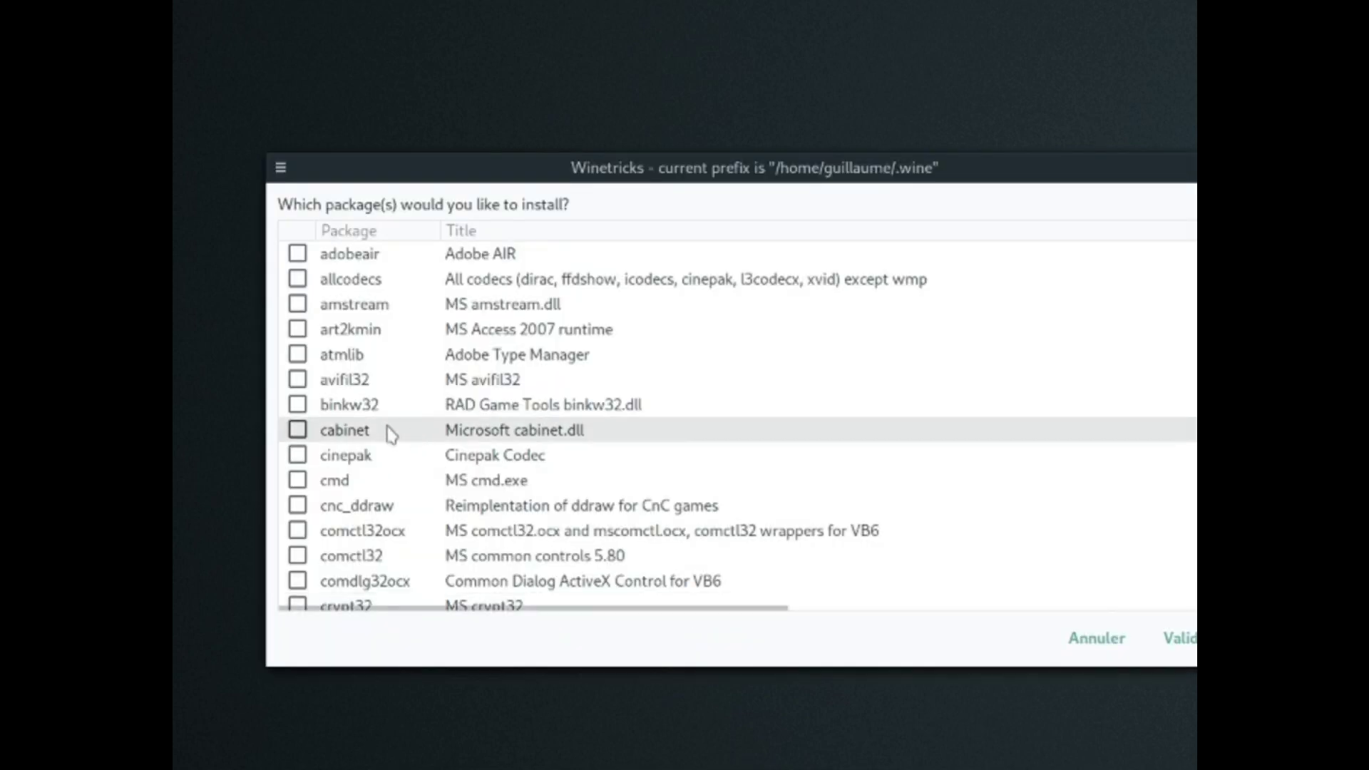
pyautogui.scroll(-20, 390, 434)
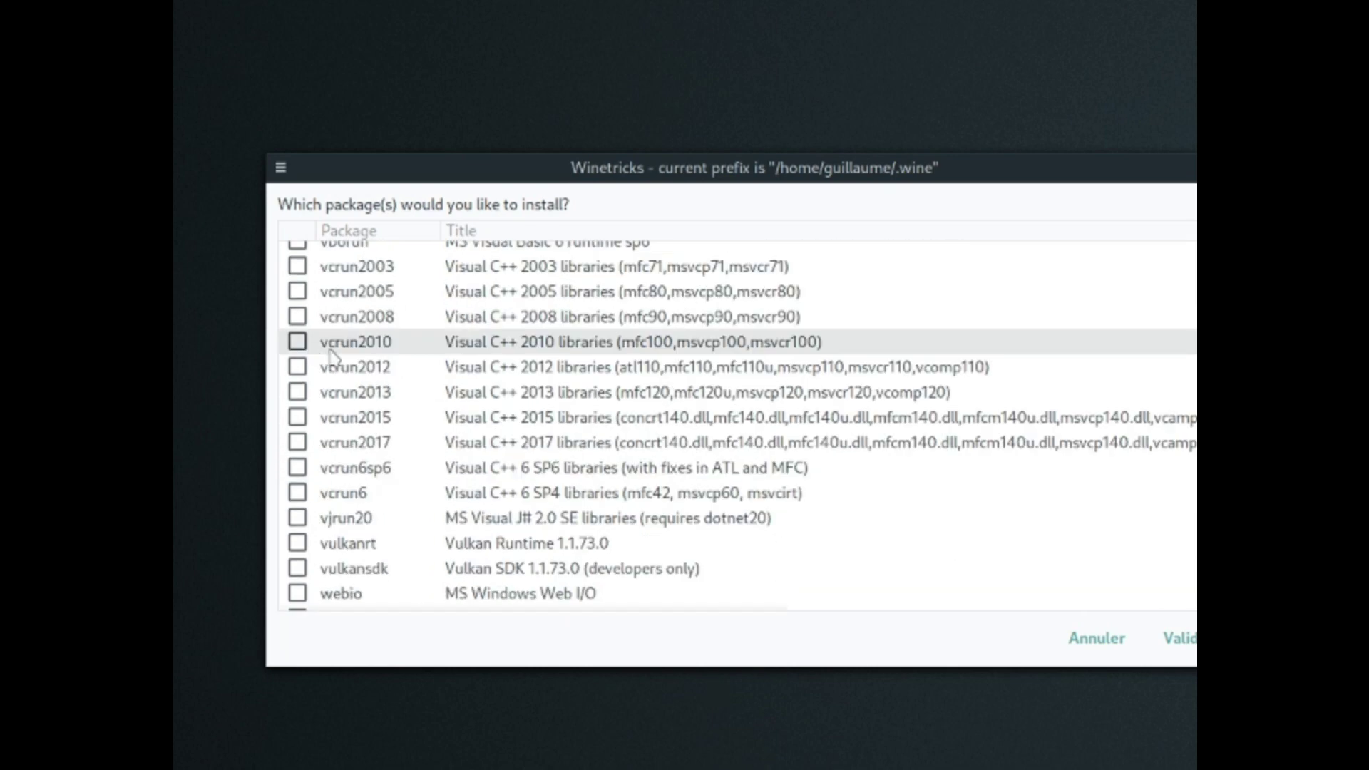
pyautogui.click(298, 392)
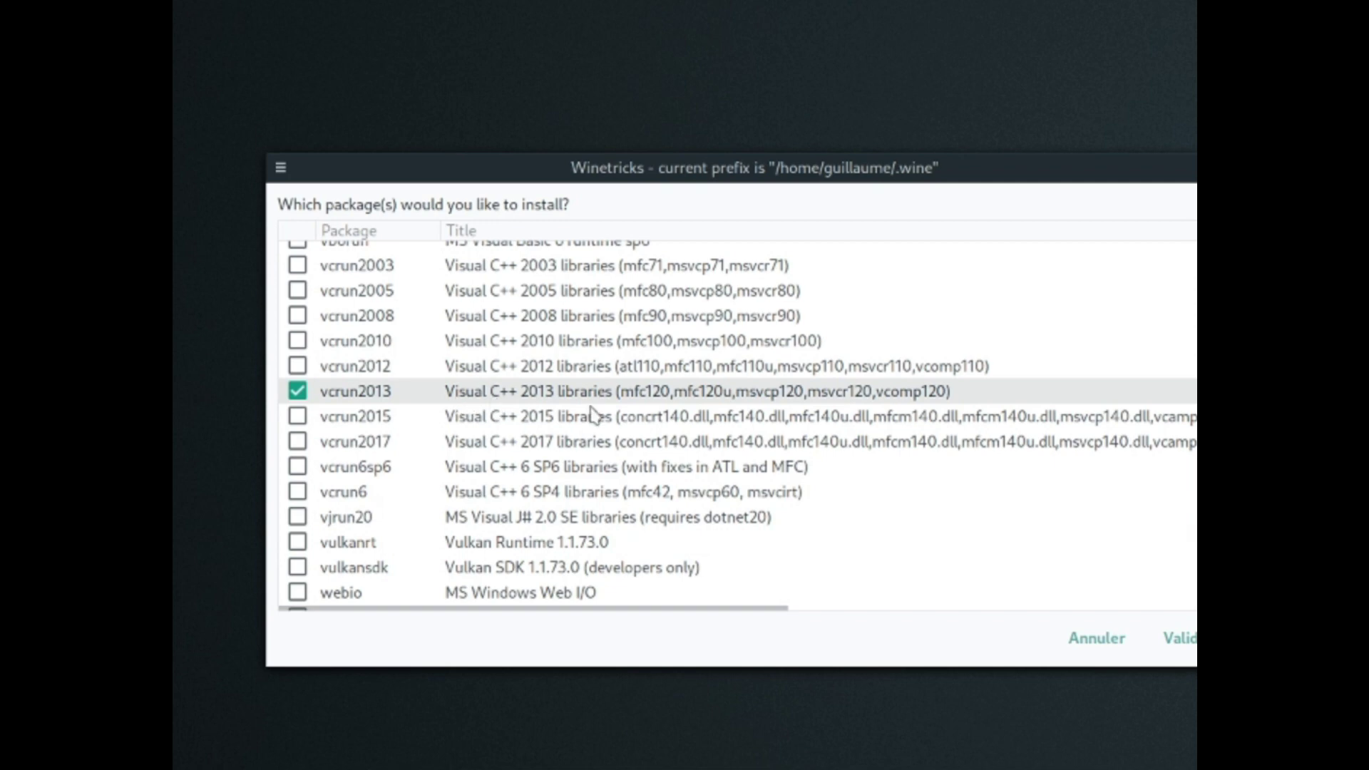
pyautogui.click(1186, 638)
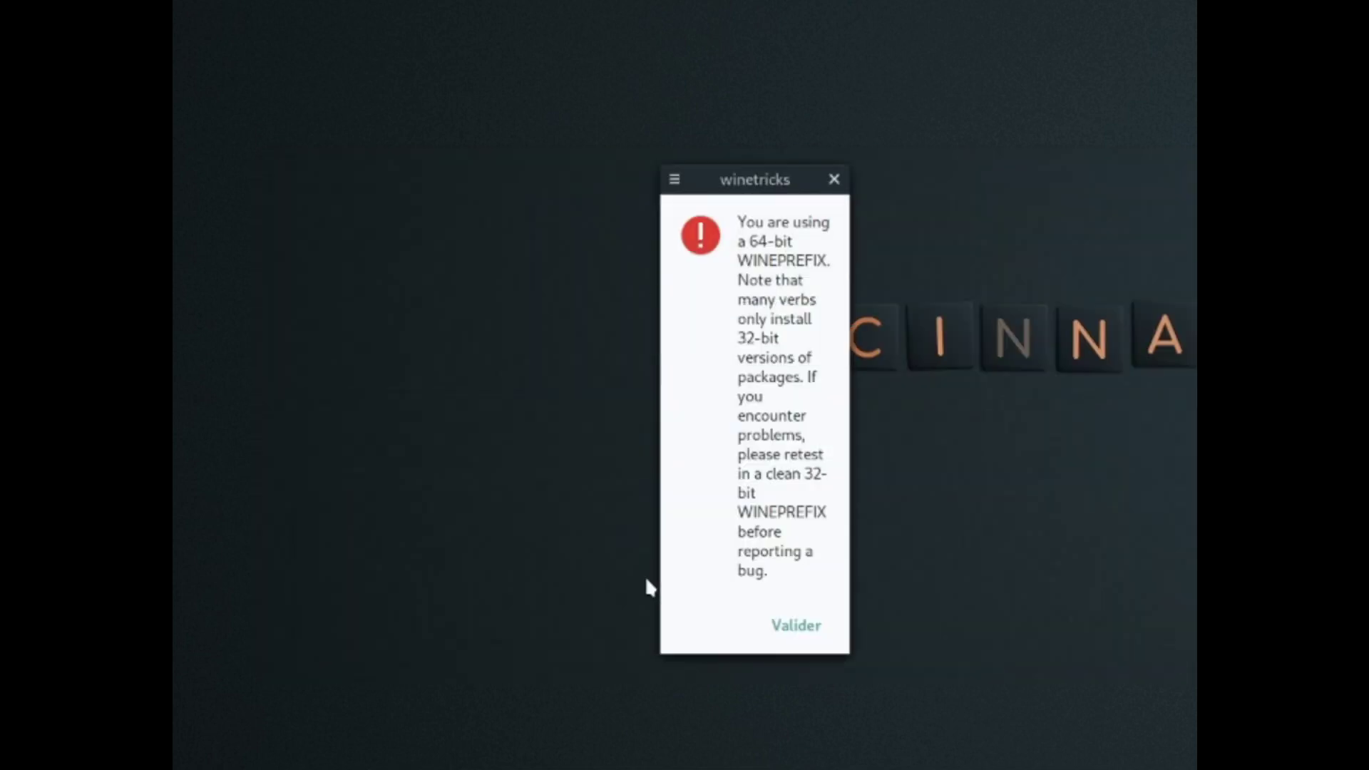
pyautogui.click(796, 625)
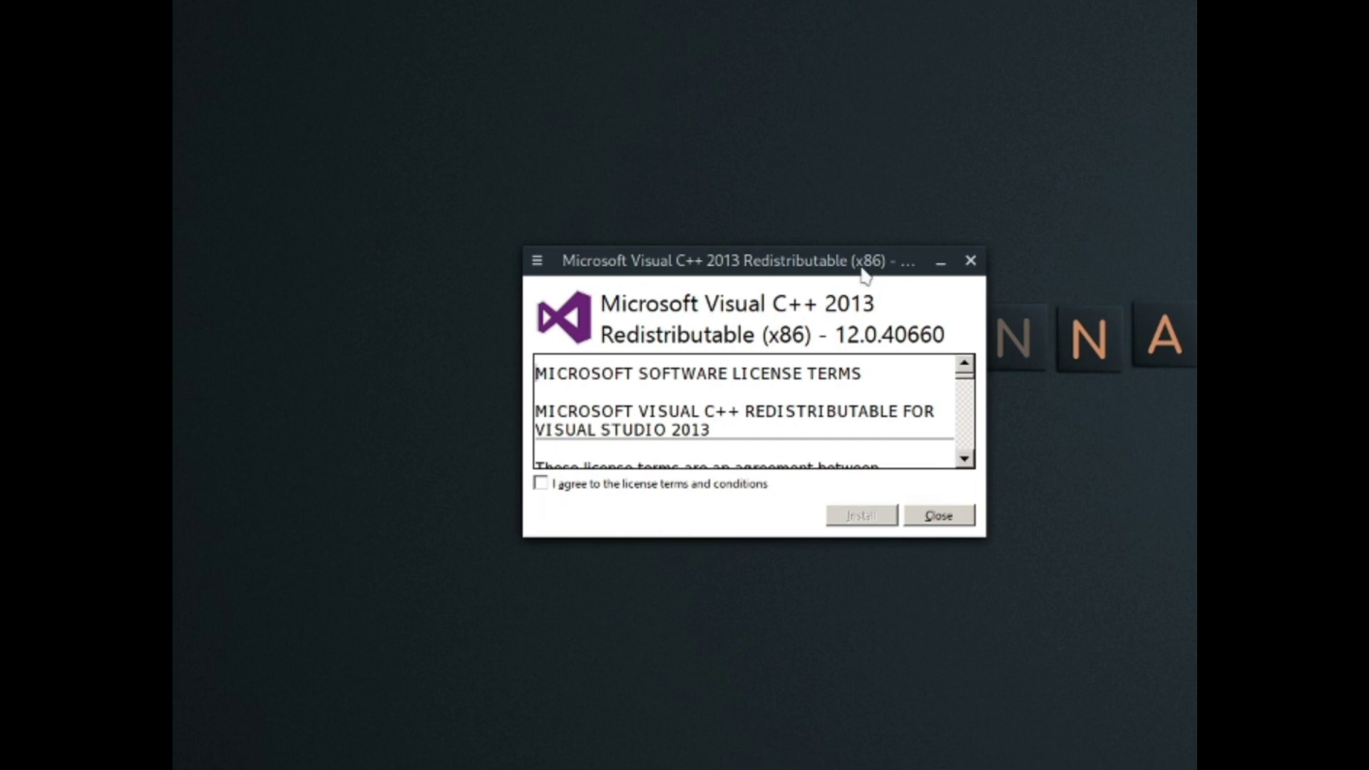
# Step: Accept the license terms and install both the x86 and x64 Microsoft Visual C++ 2013 Redistributables
pyautogui.click(541, 483)
pyautogui.click(862, 515)
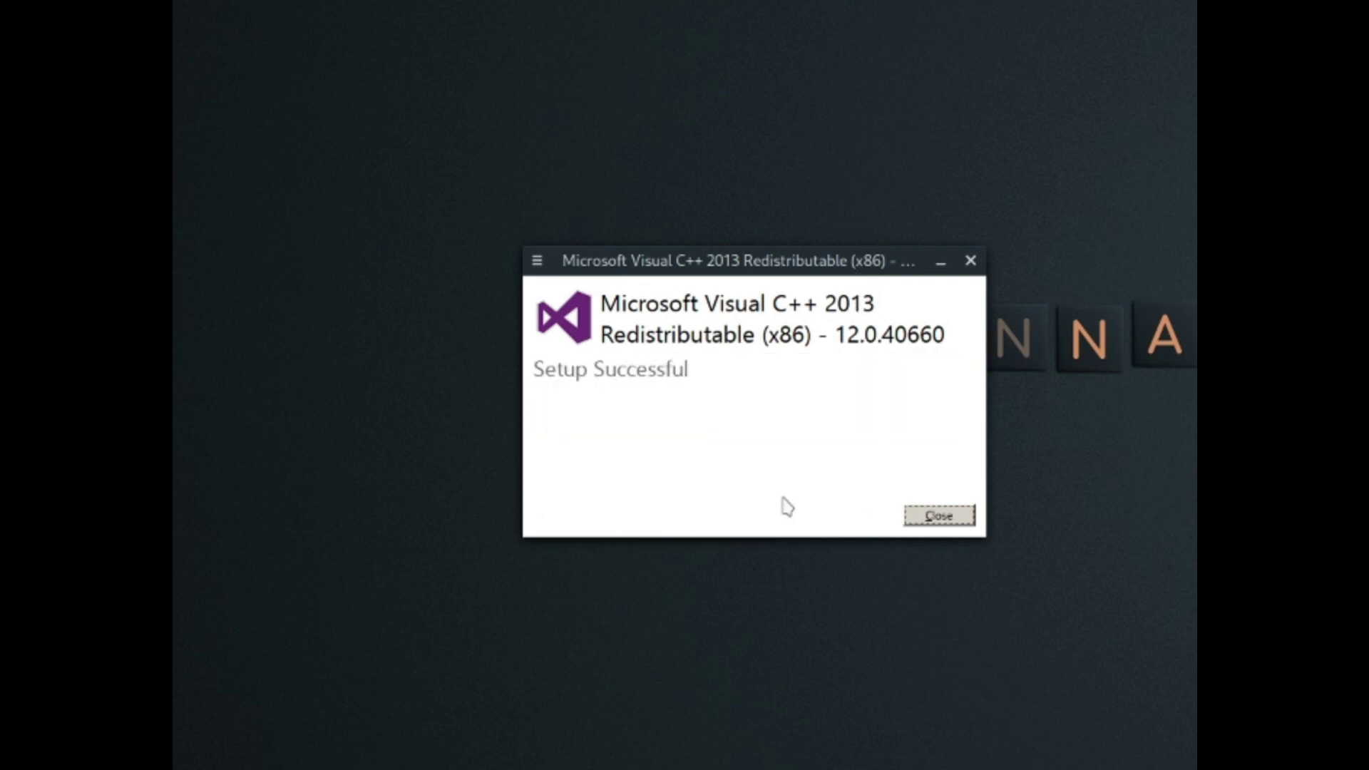
pyautogui.click(939, 515)
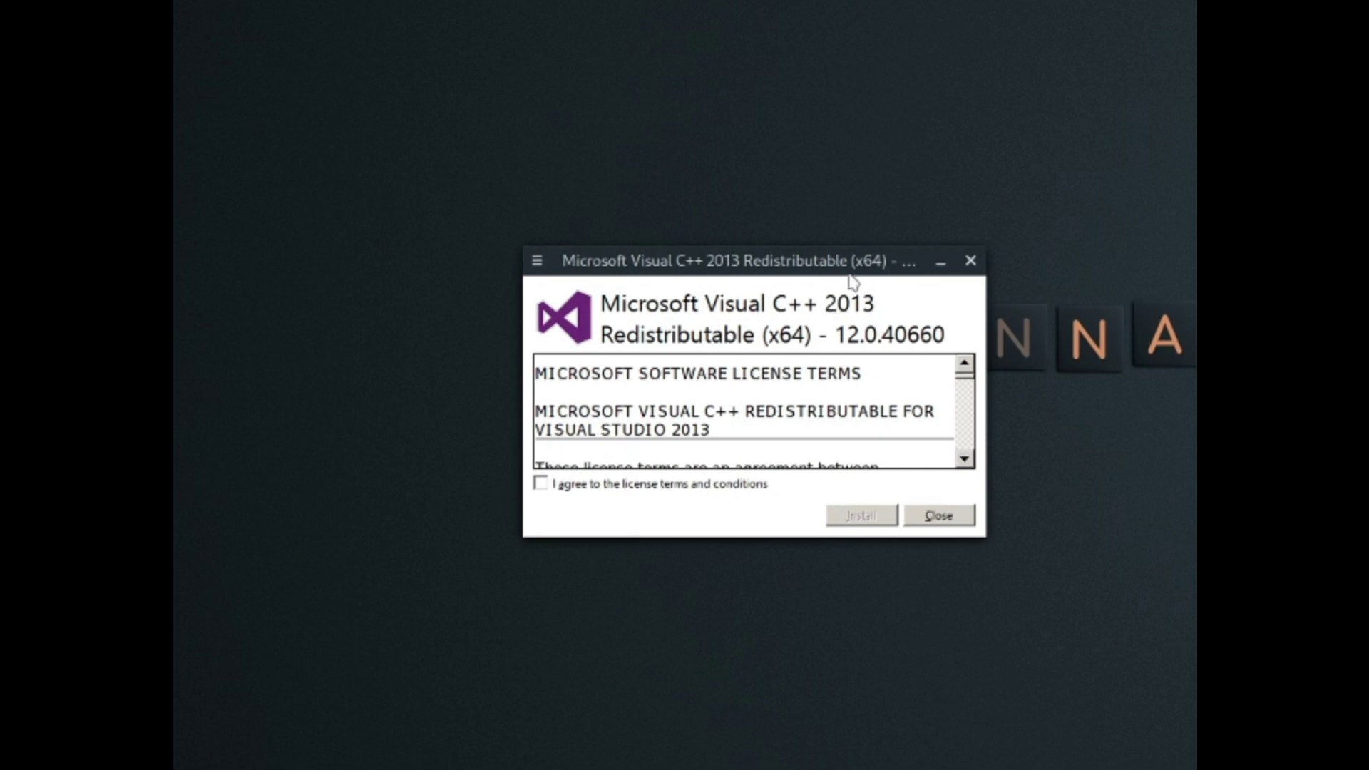
pyautogui.click(553, 485)
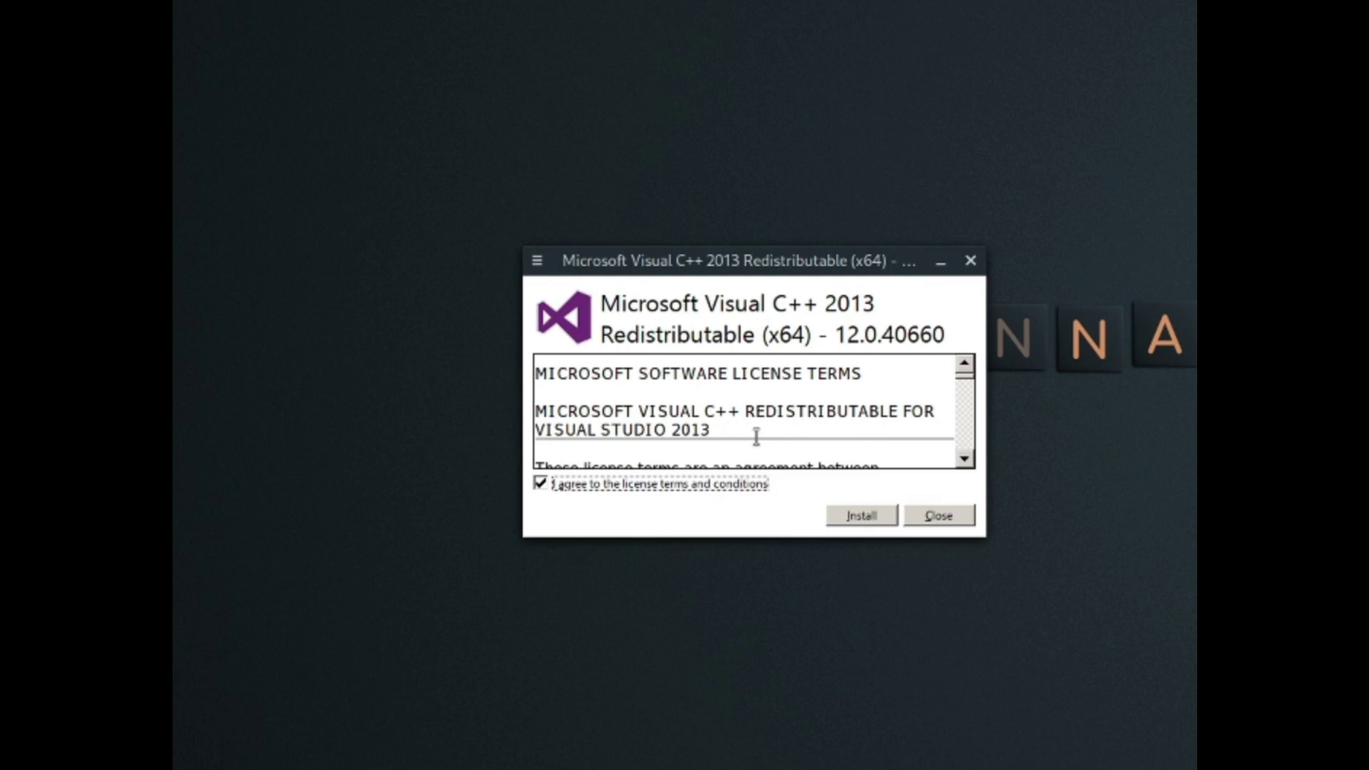
pyautogui.click(829, 514)
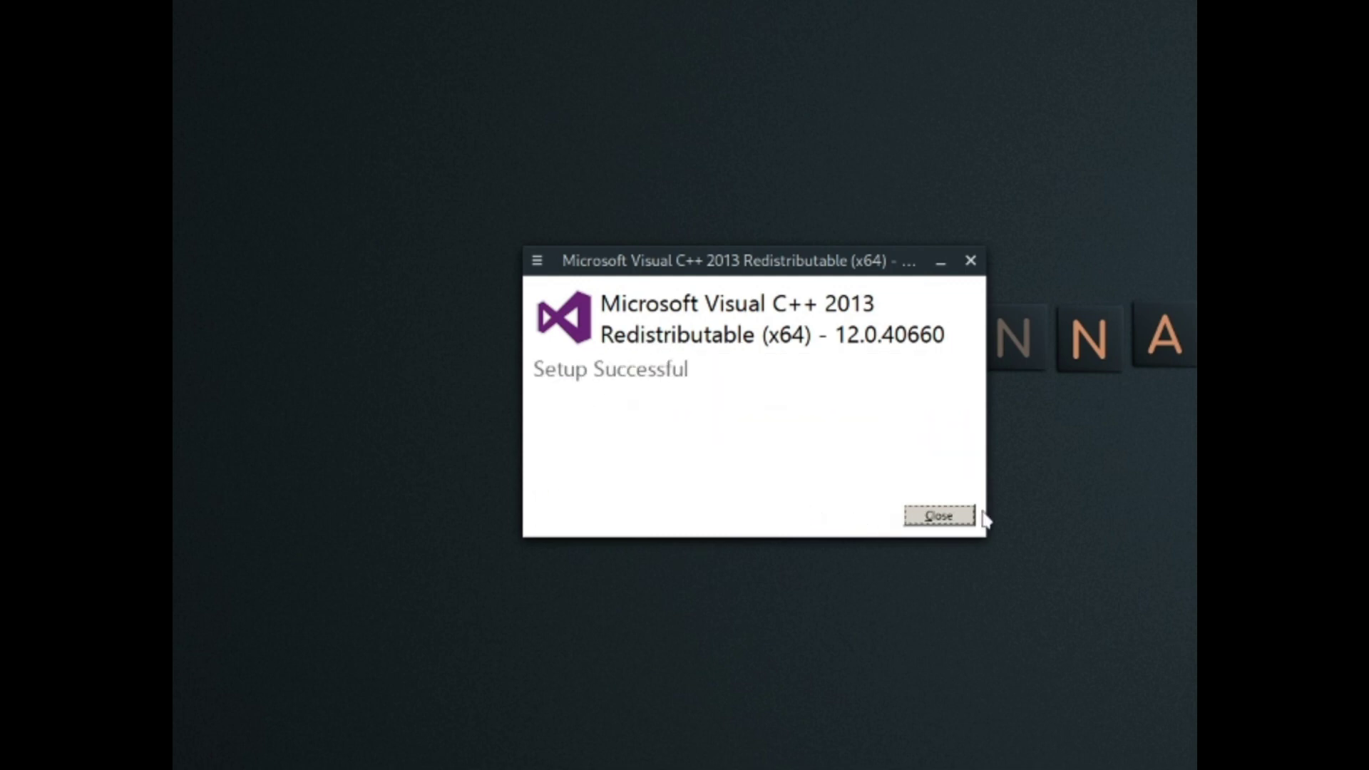
pyautogui.click(953, 519)
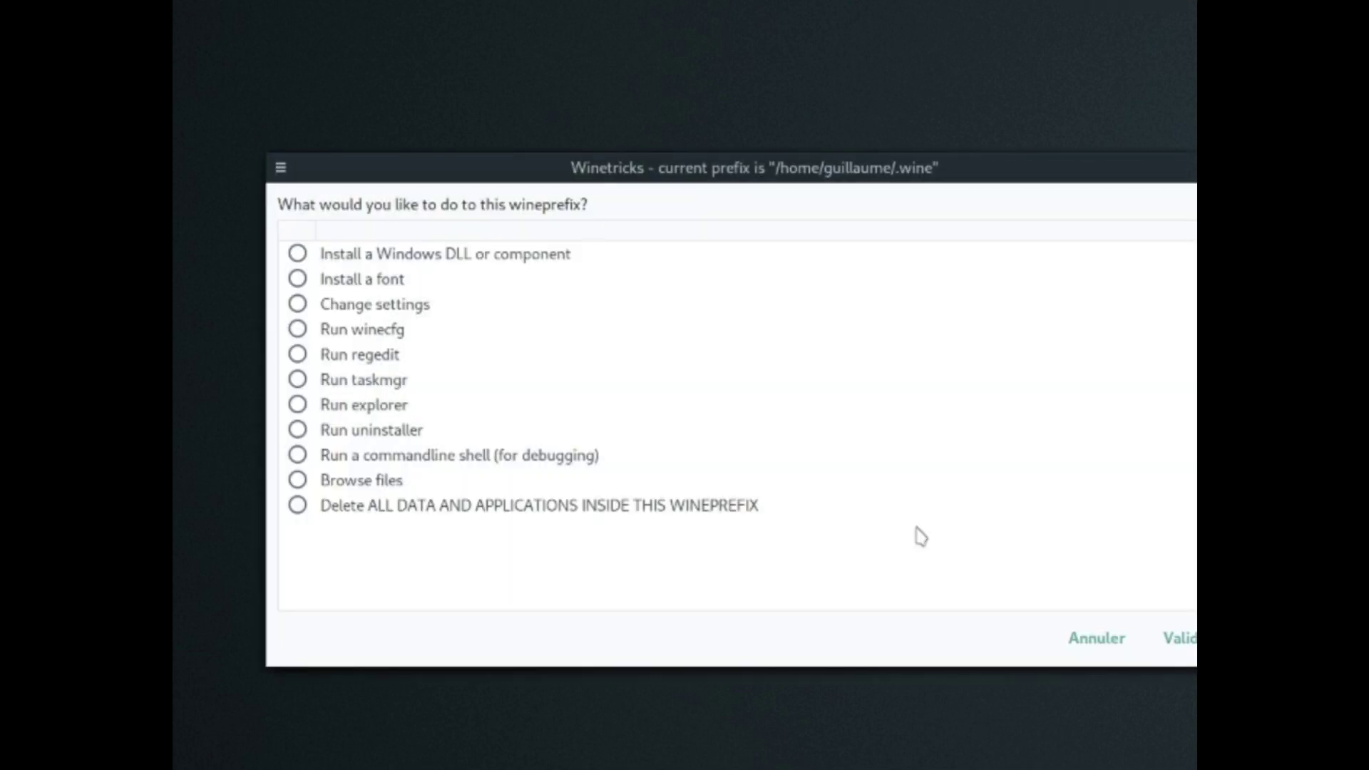
# Step: Run winecfg, check the msvcr120 entry in the DLL overrides, and close the configuration and Winetricks
pyautogui.click(313, 329)
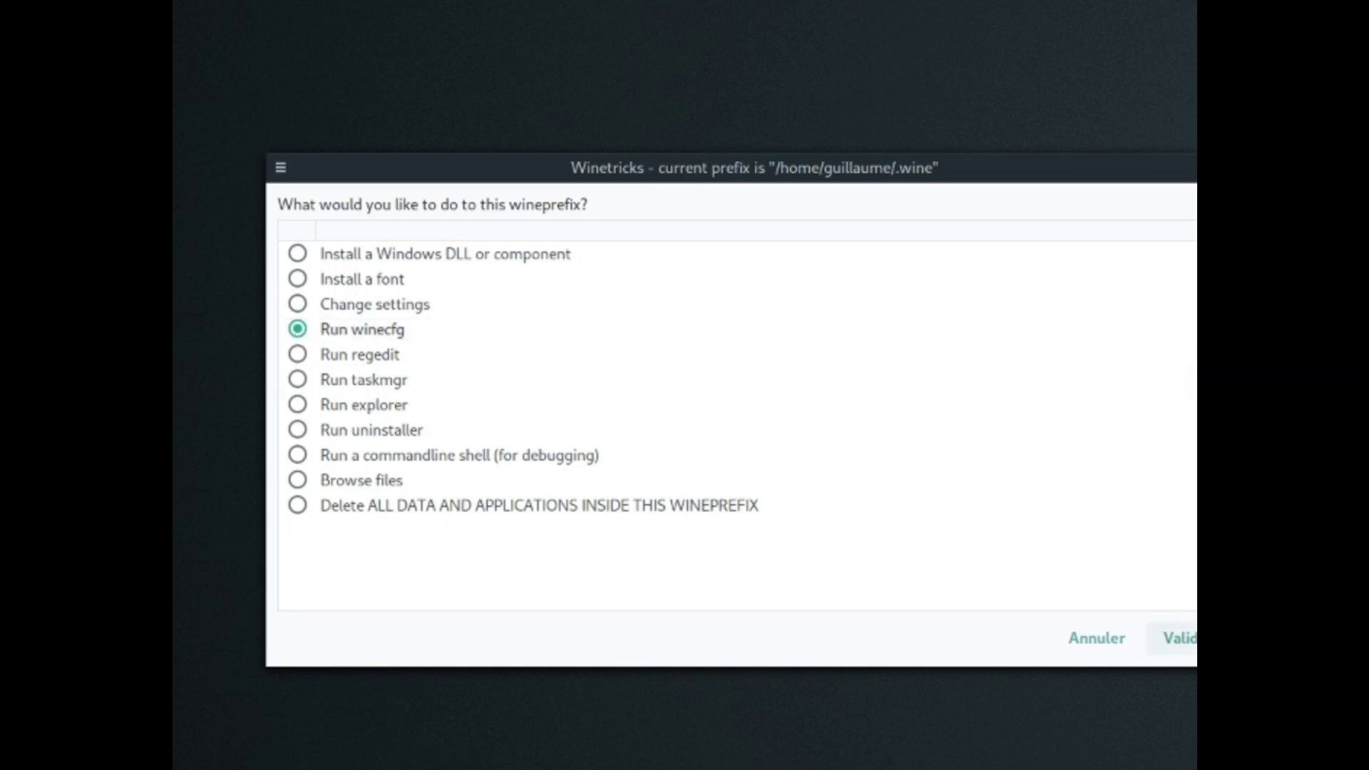
pyautogui.click(1175, 637)
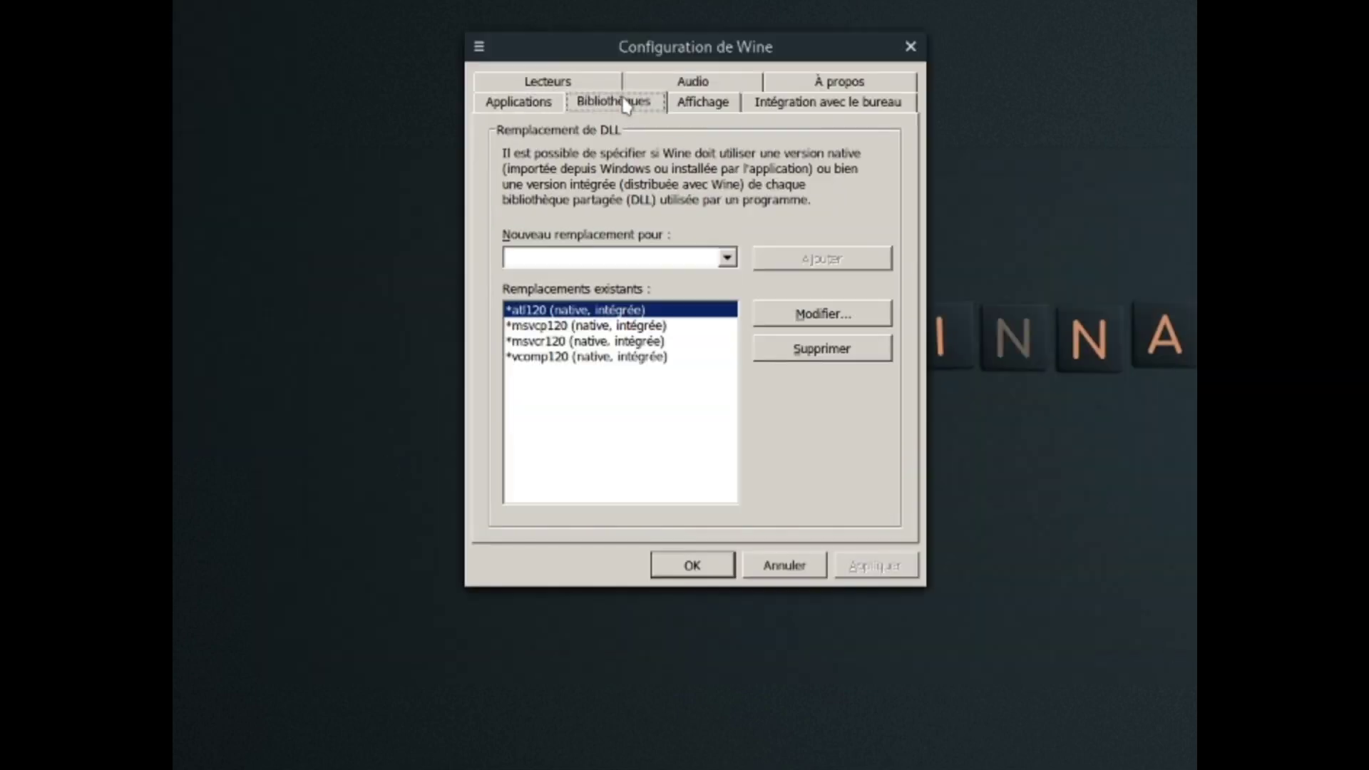
pyautogui.click(538, 342)
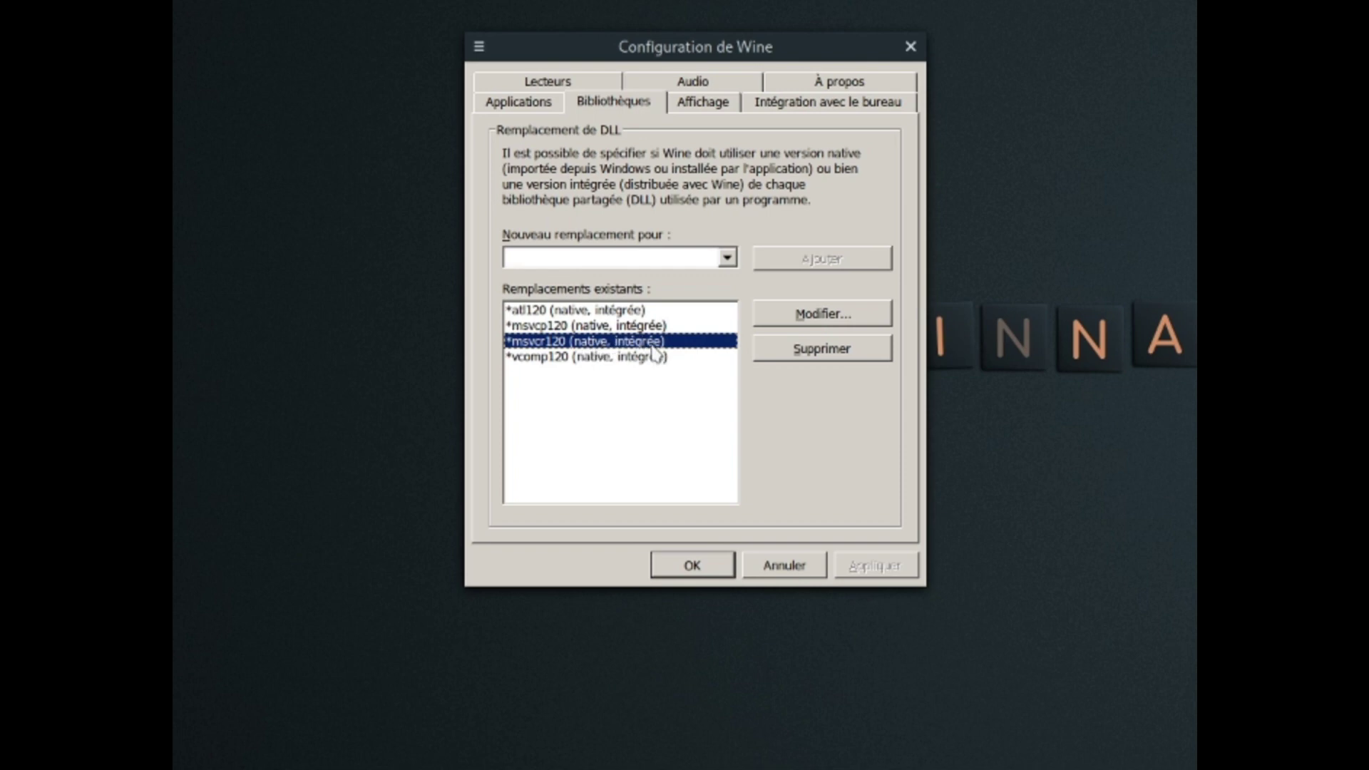
pyautogui.click(692, 567)
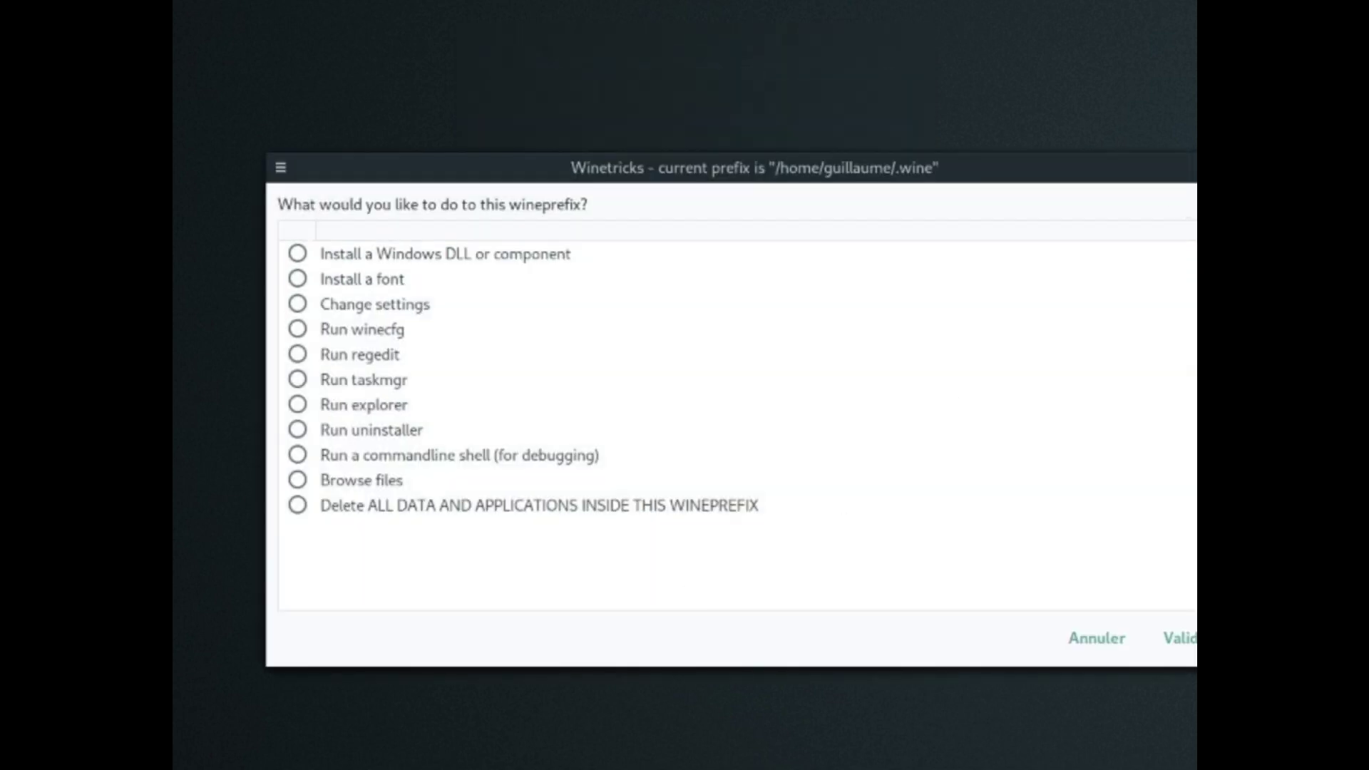
pyautogui.press('Escape')
pyautogui.press('Escape')
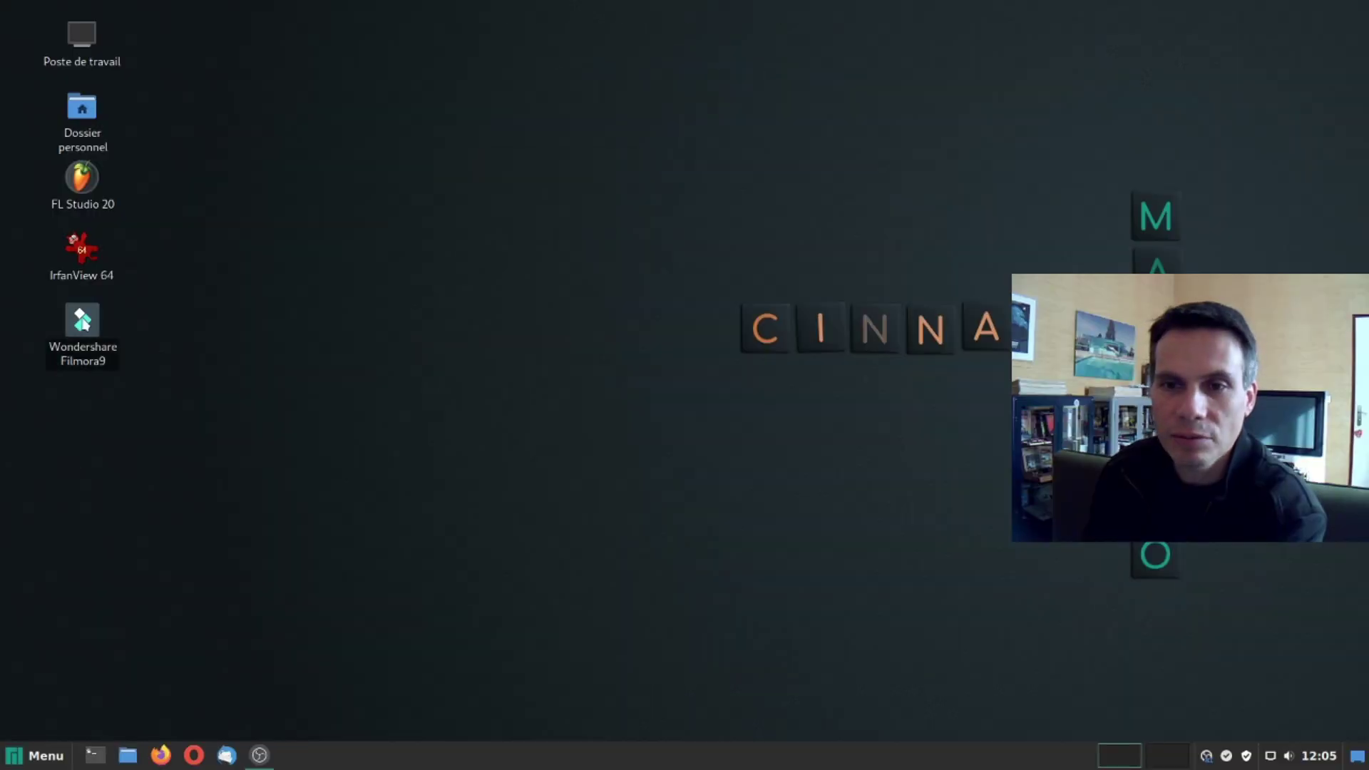
# Step: Start Wondershare Filmora9, continue past the graphics driver warning and close the quick tour
pyautogui.click(650, 421)
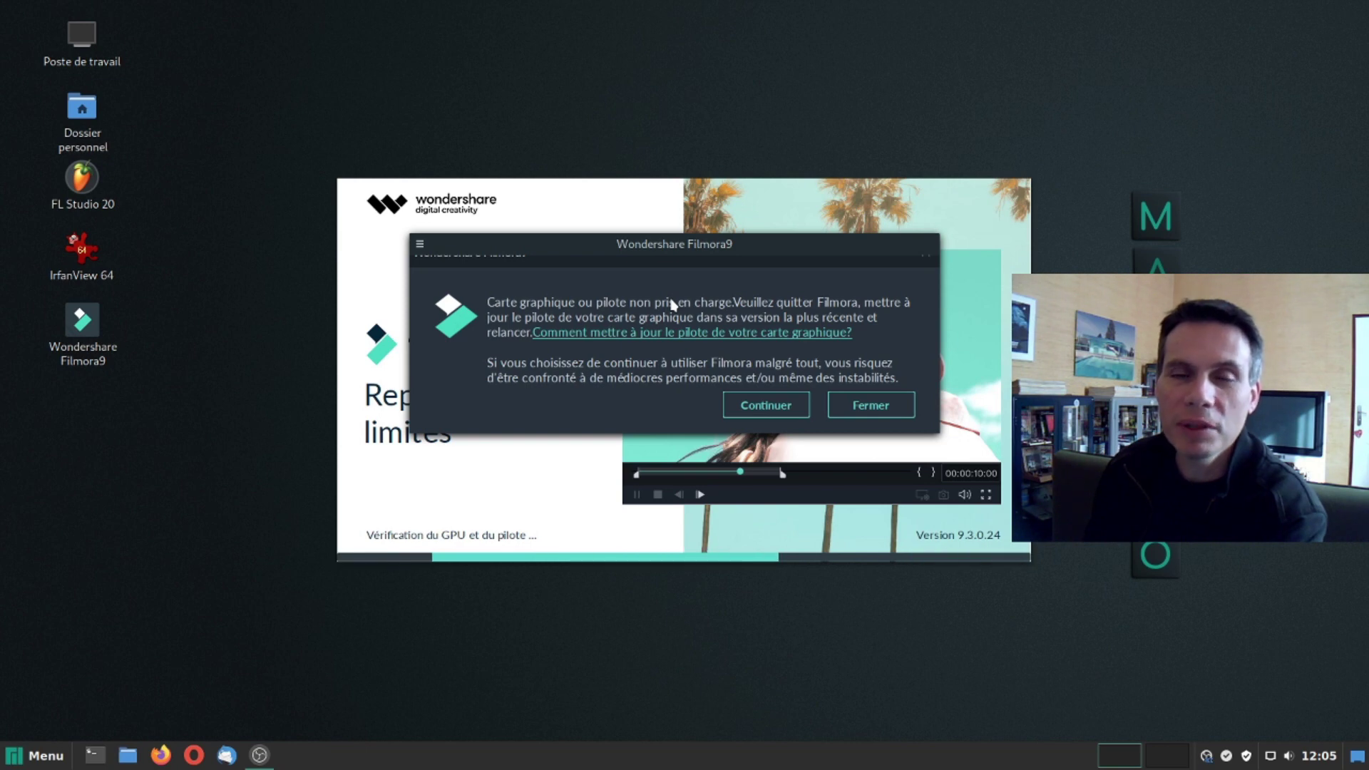
pyautogui.click(758, 407)
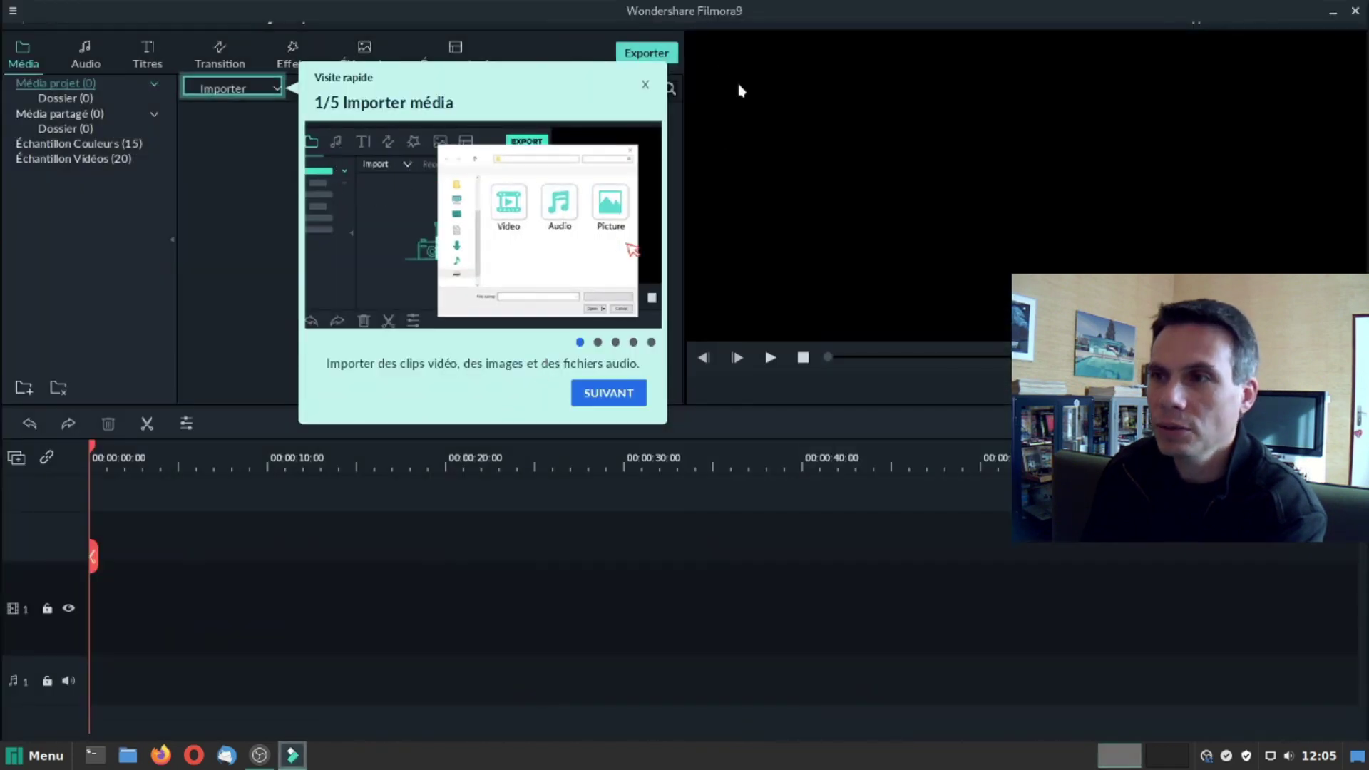
pyautogui.click(645, 84)
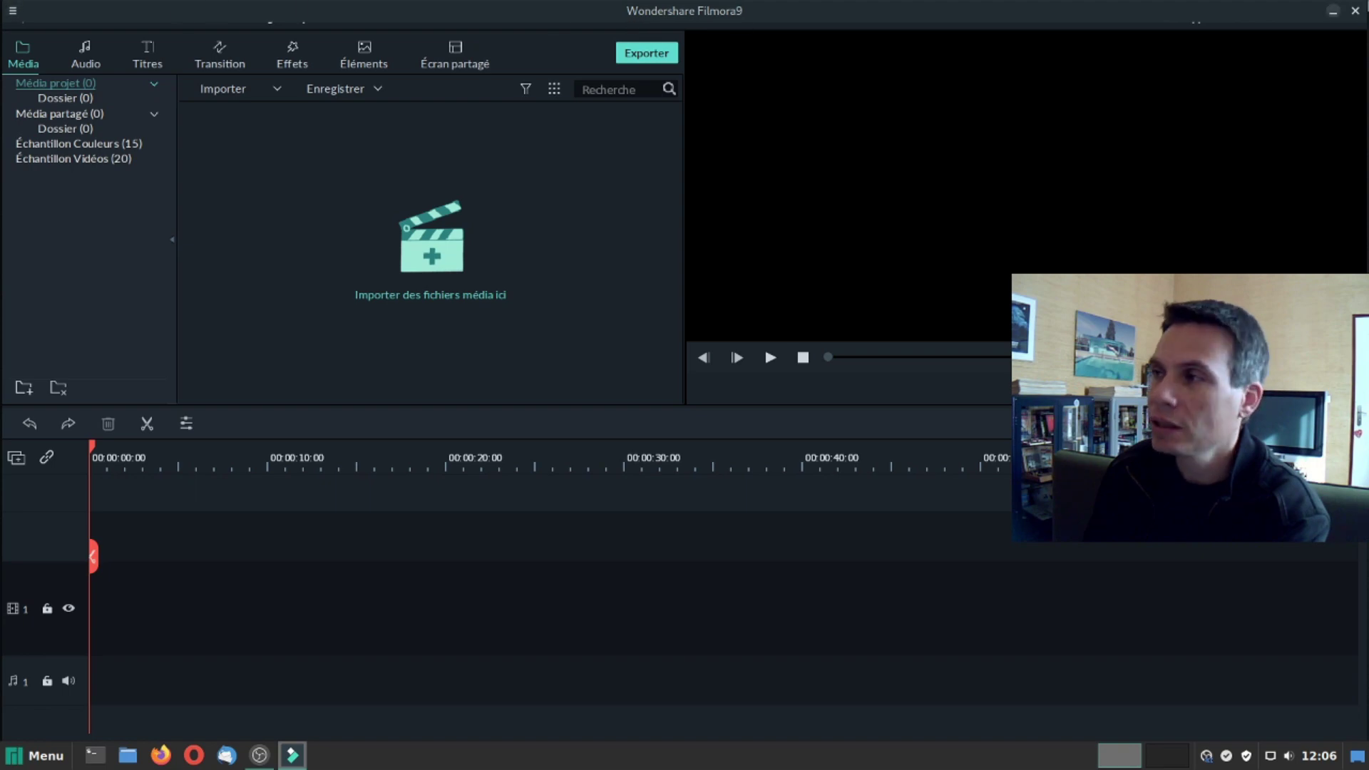
# Step: Close Filmora9, start Winetricks and run winecfg for the default wineprefix
pyautogui.click(1355, 12)
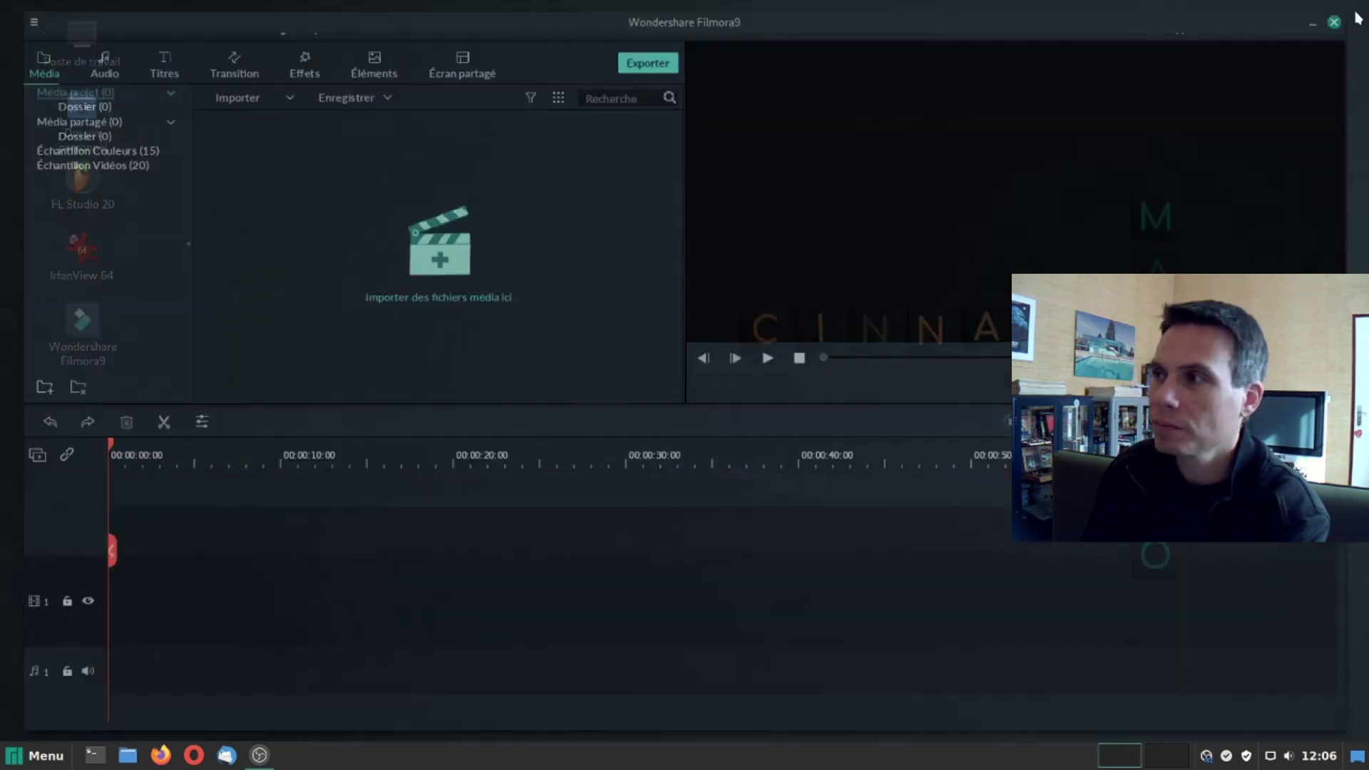
pyautogui.click(7, 761)
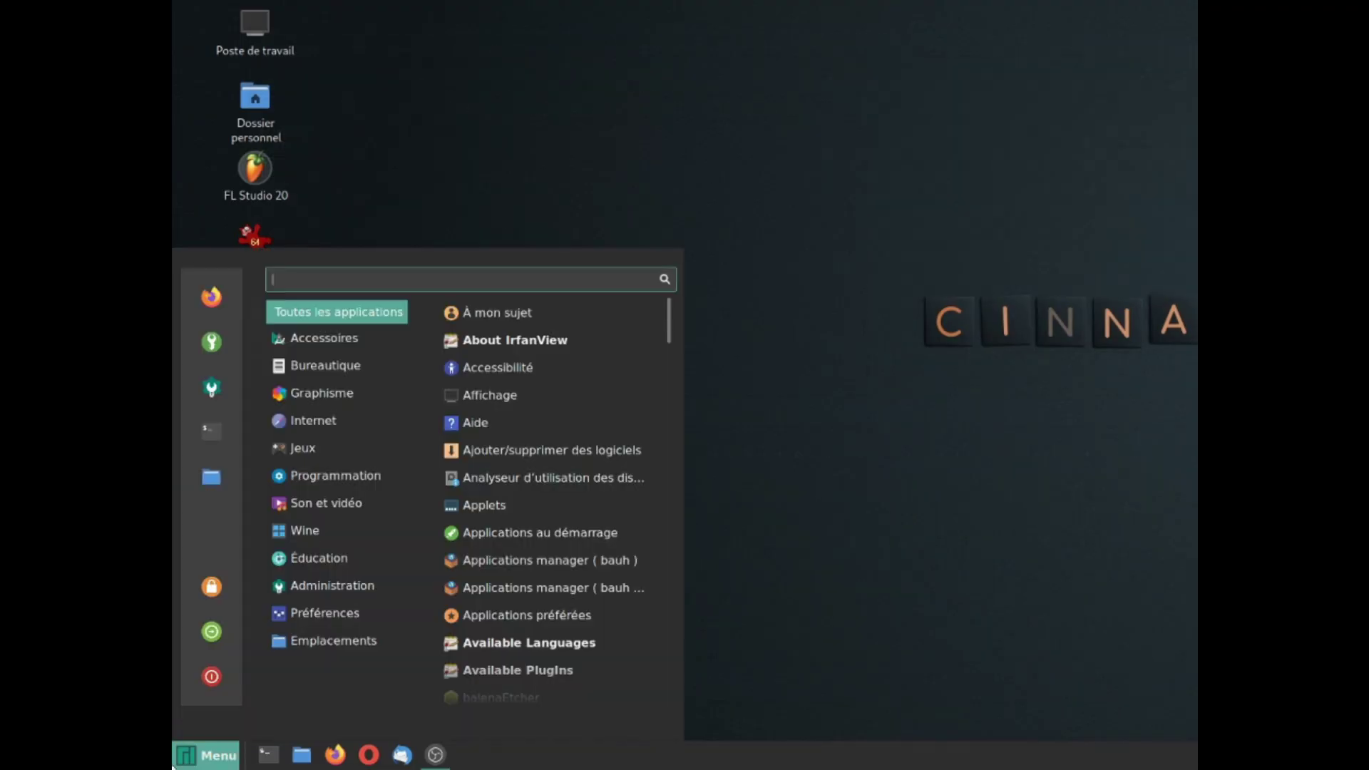
pyautogui.write('wine')
pyautogui.press('Return')
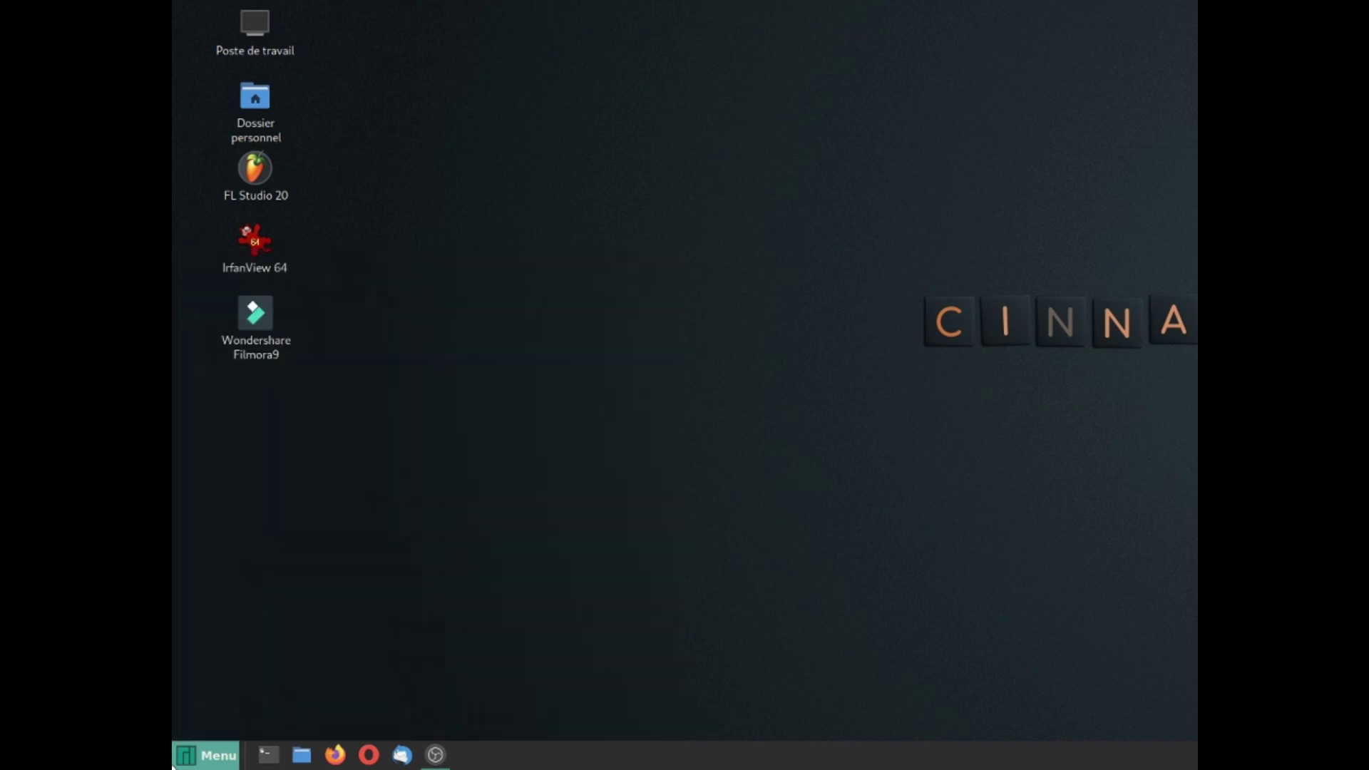
pyautogui.click(901, 540)
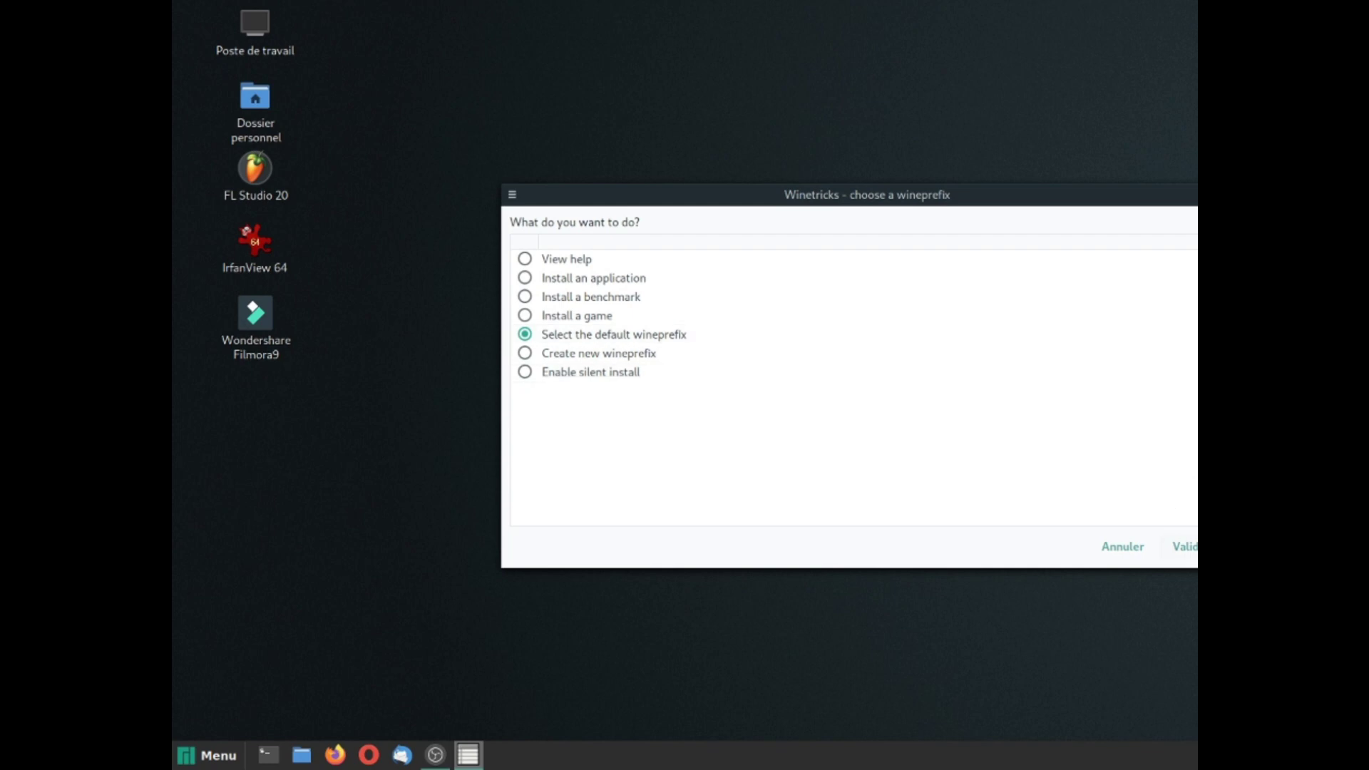
pyautogui.click(1190, 547)
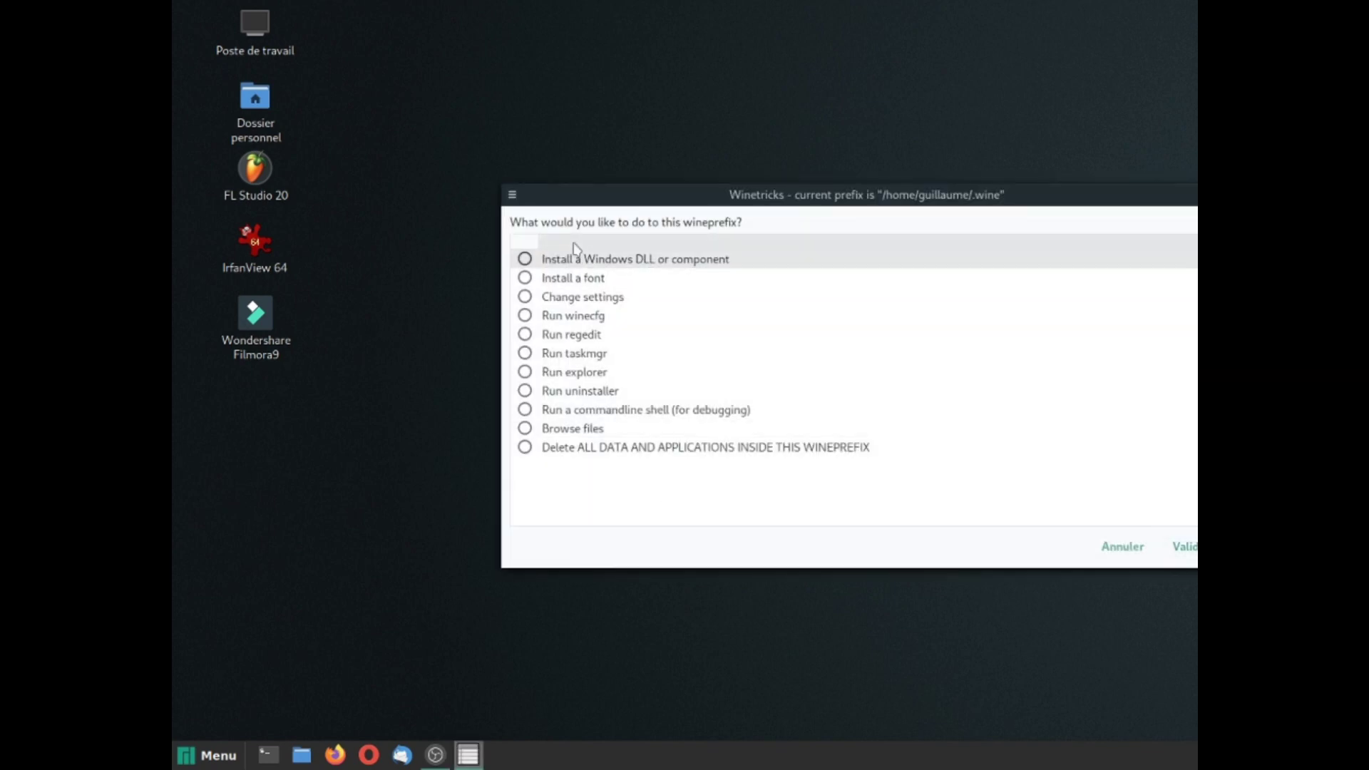
pyautogui.click(526, 315)
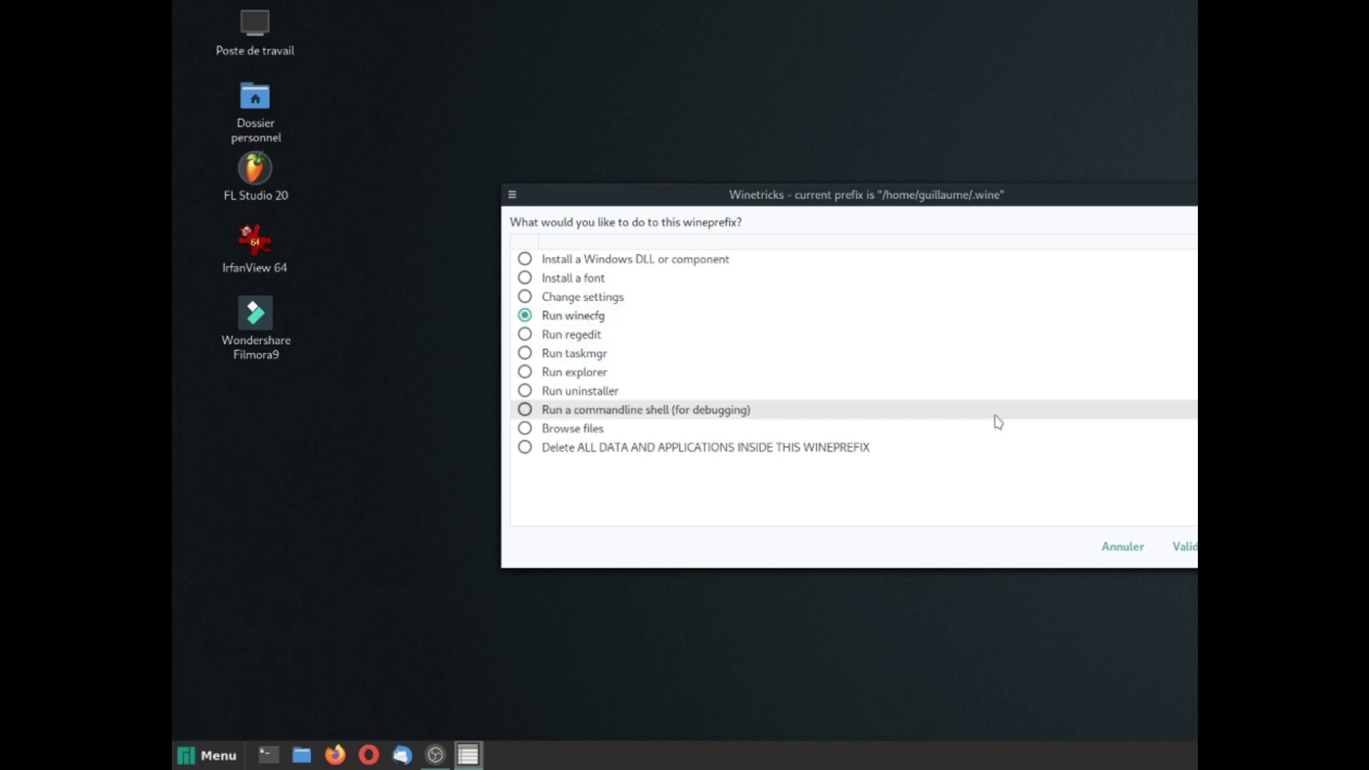
pyautogui.click(1184, 546)
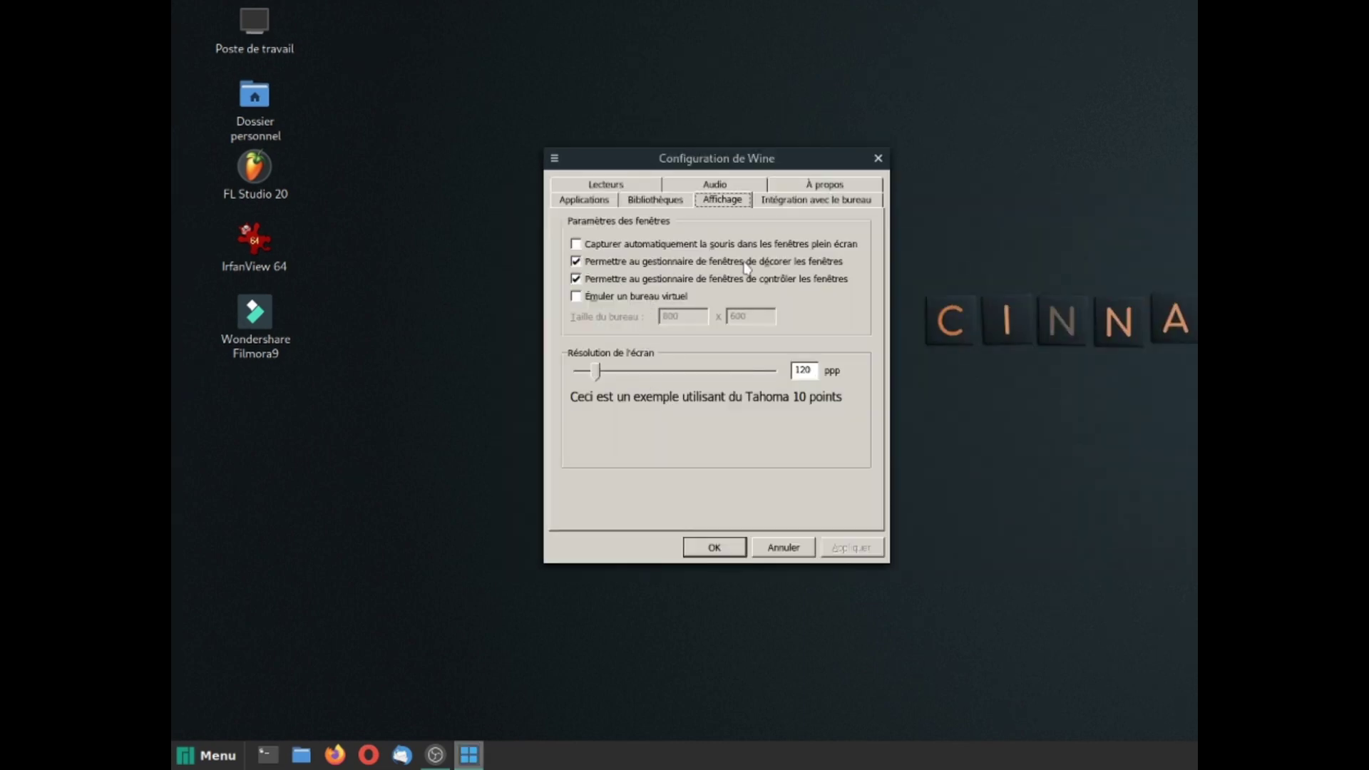
# Step: Disable window decoration by the window manager in Wine's display settings, apply it, and restart Filmora9 to check its menu bar
pyautogui.click(845, 268)
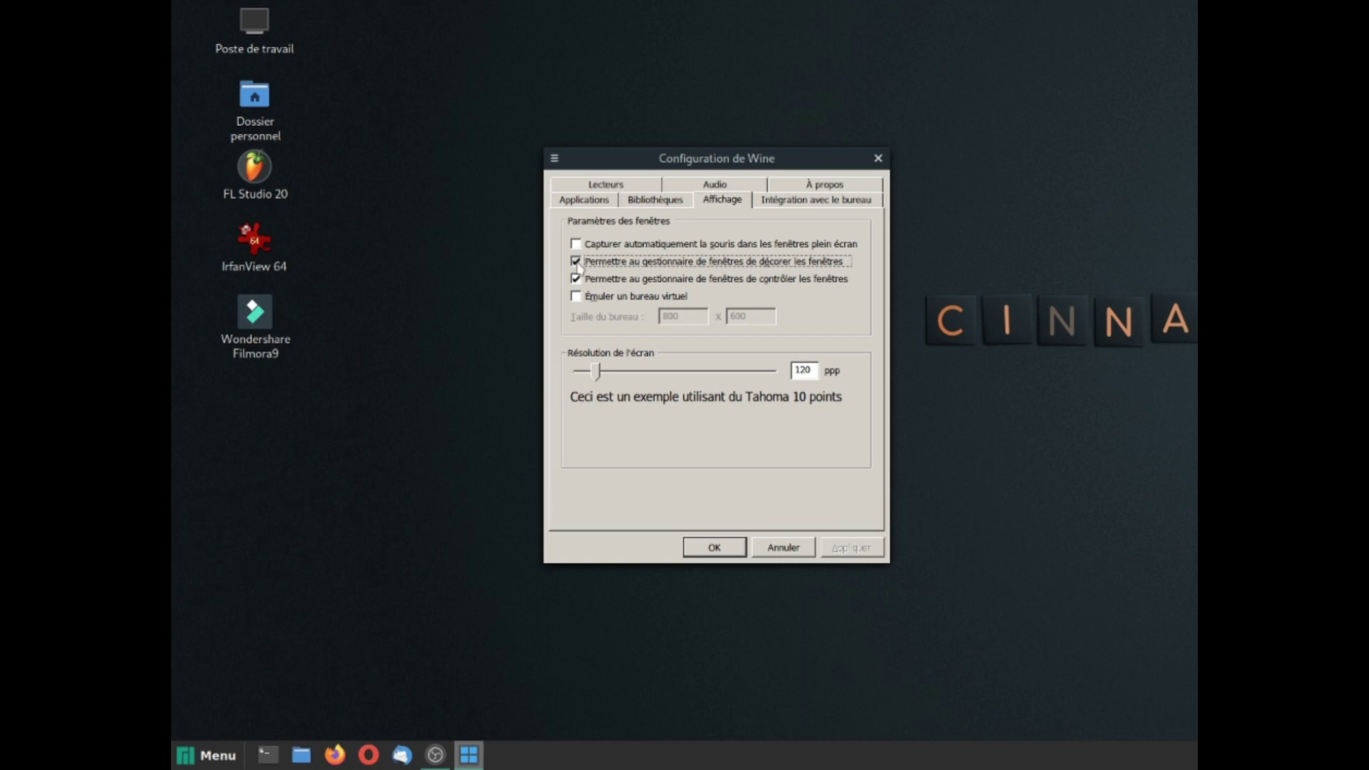
pyautogui.click(848, 552)
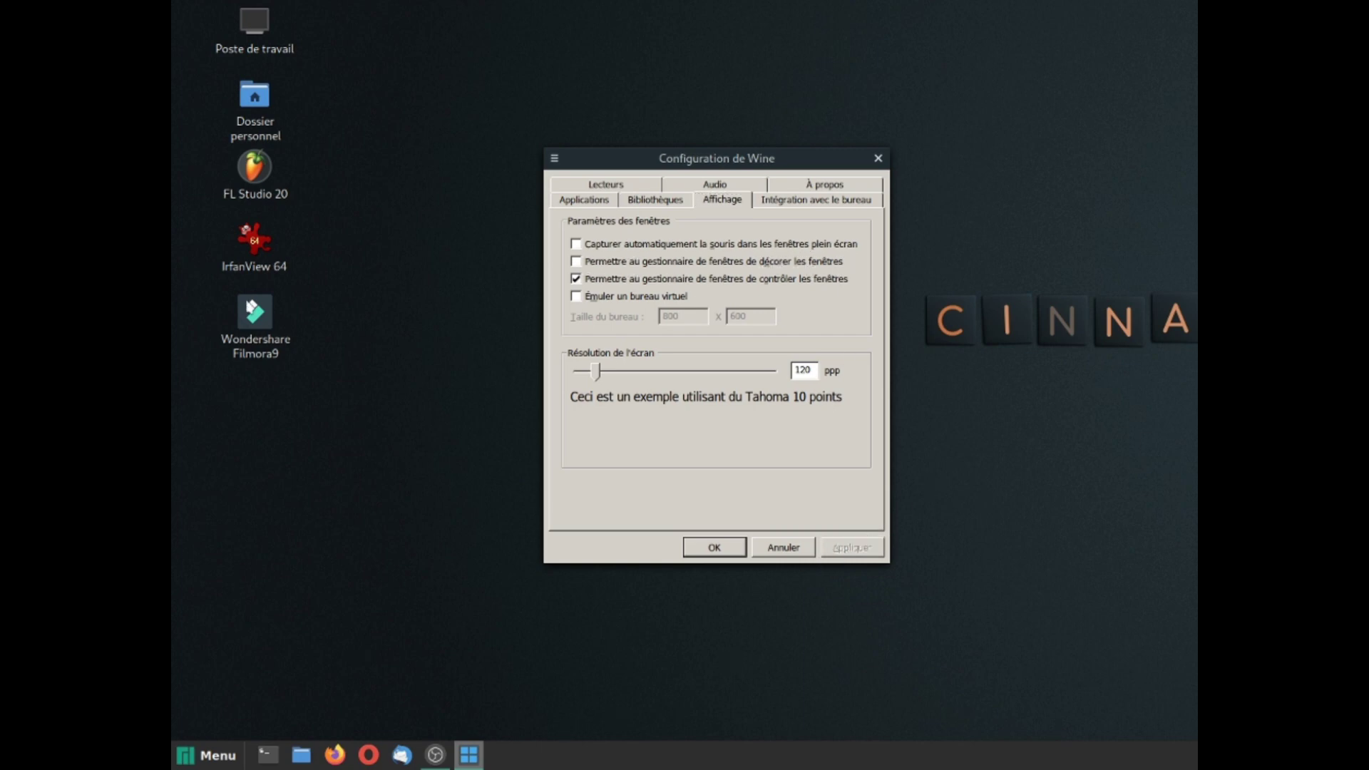
pyautogui.doubleClick(255, 314)
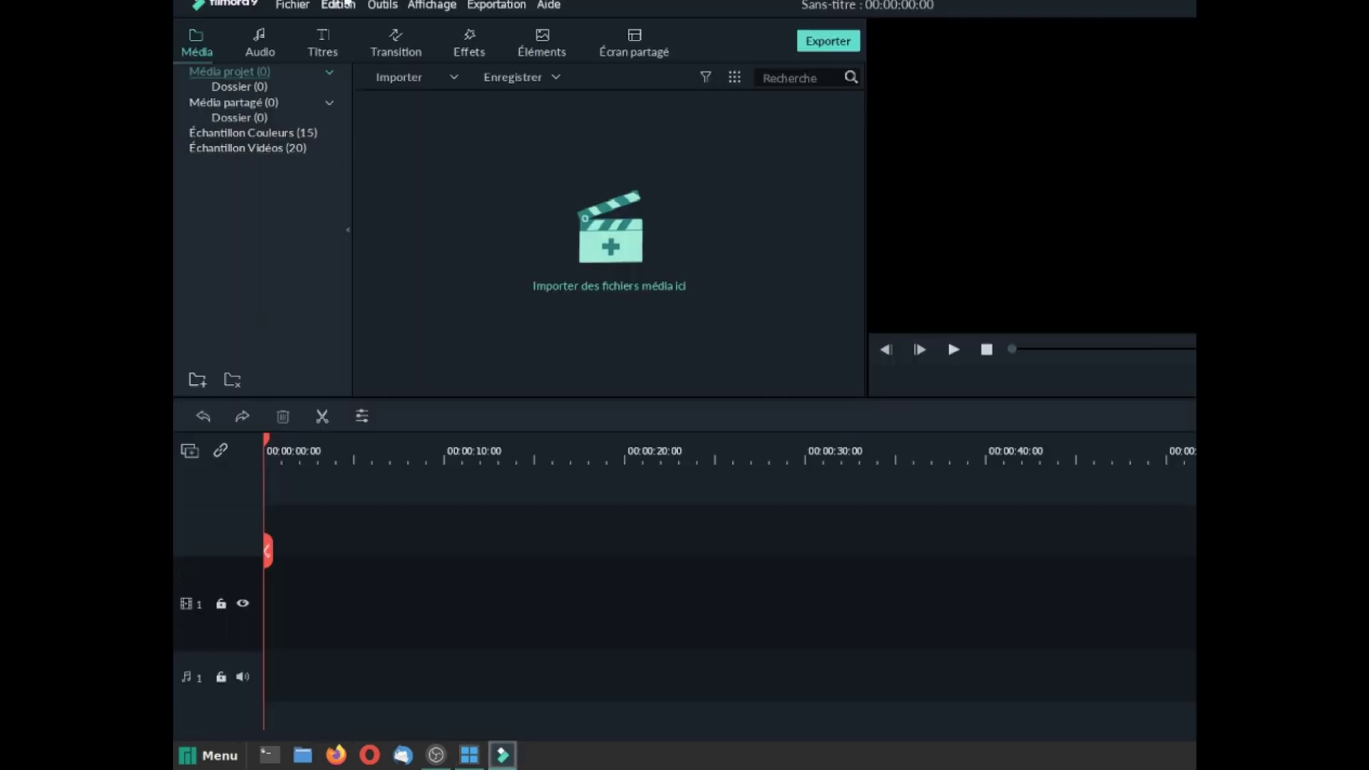
pyautogui.click(301, 6)
pyautogui.click(316, 6)
# Step: Try to close the Filmora9 window
pyautogui.click(469, 754)
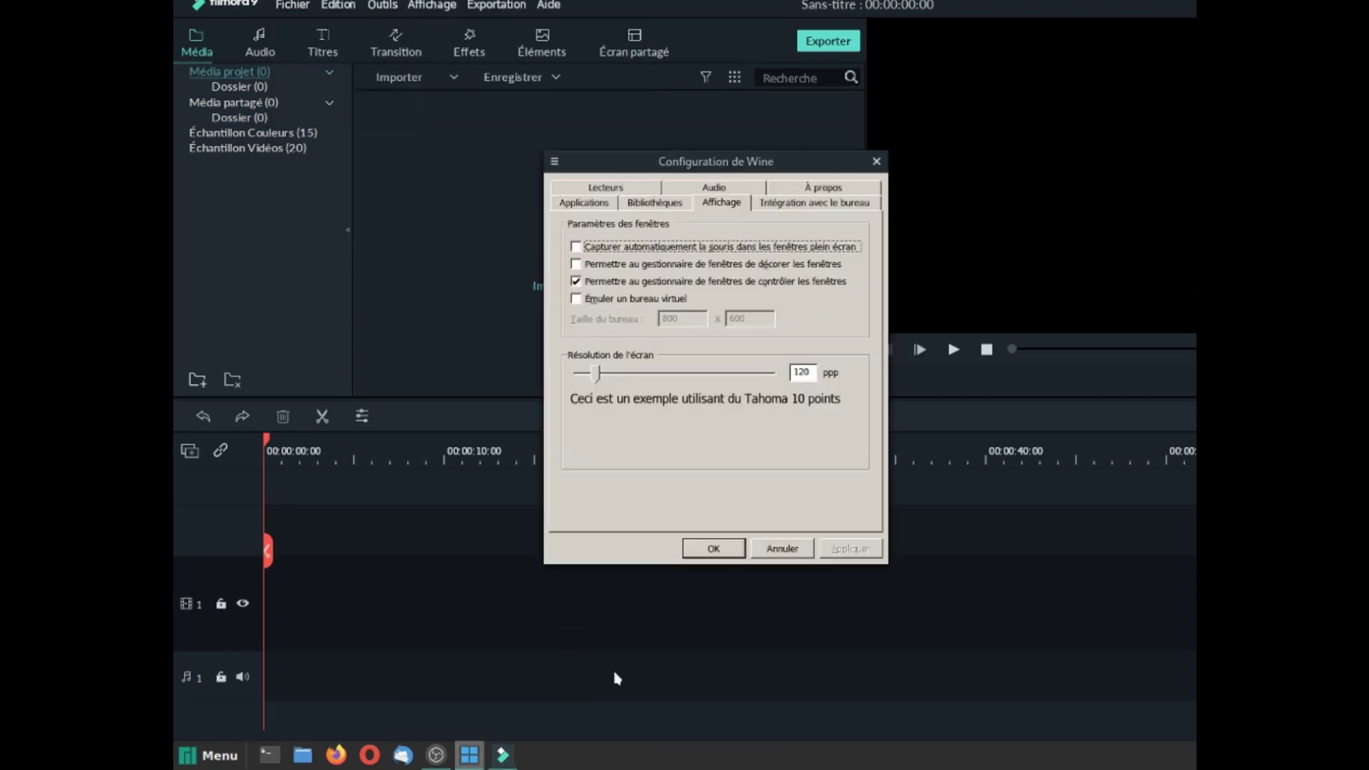
pyautogui.click(511, 755)
pyautogui.rightClick(502, 757)
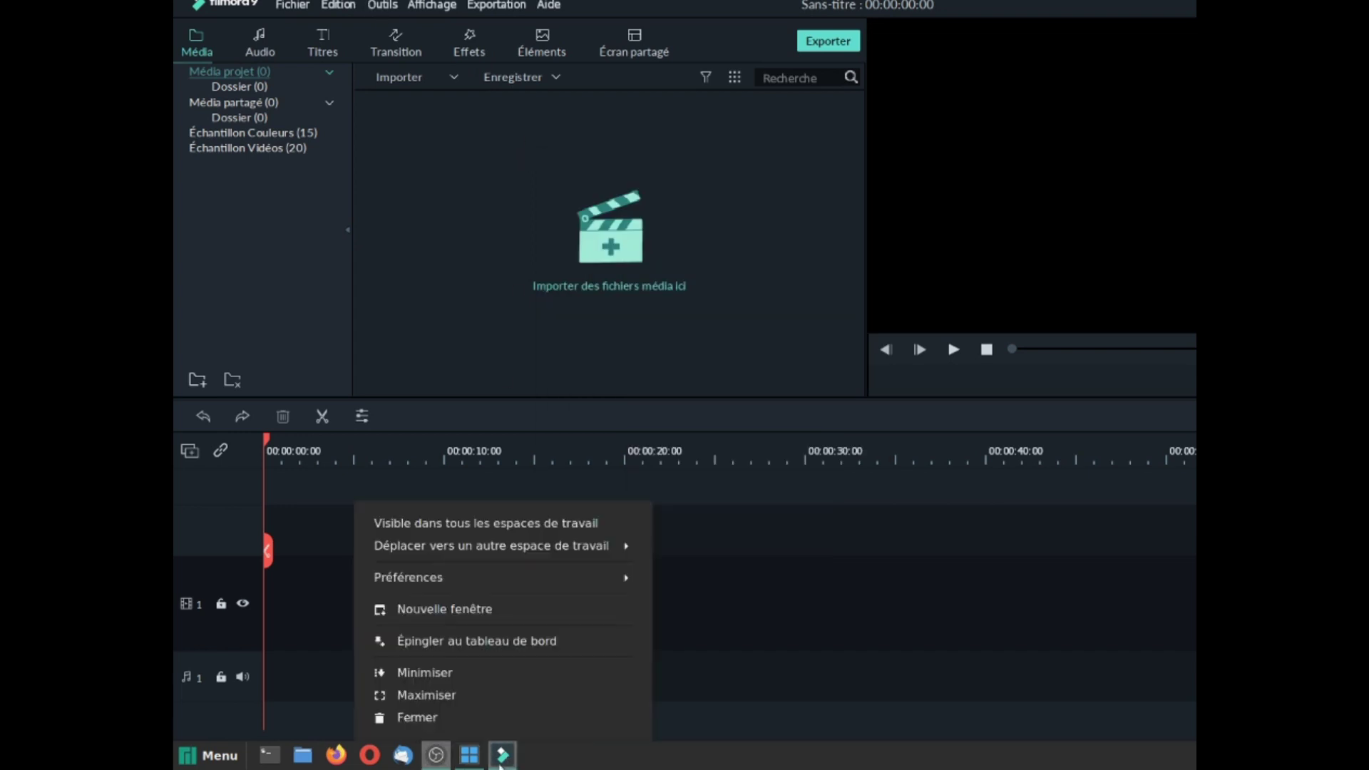
pyautogui.click(417, 717)
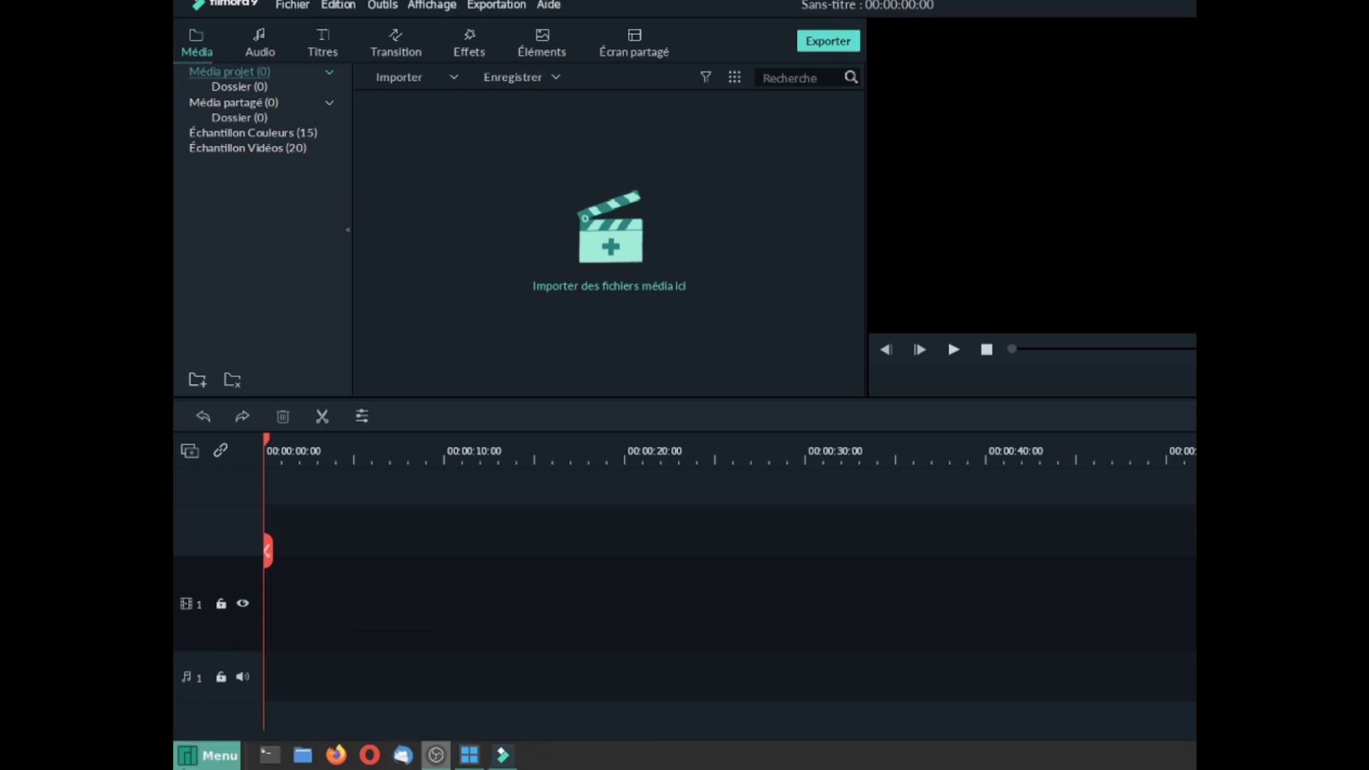
# Step: Open the system monitor, filter the processes by "exe" and examine the running Wine and Filmora9 processes
pyautogui.click(209, 759)
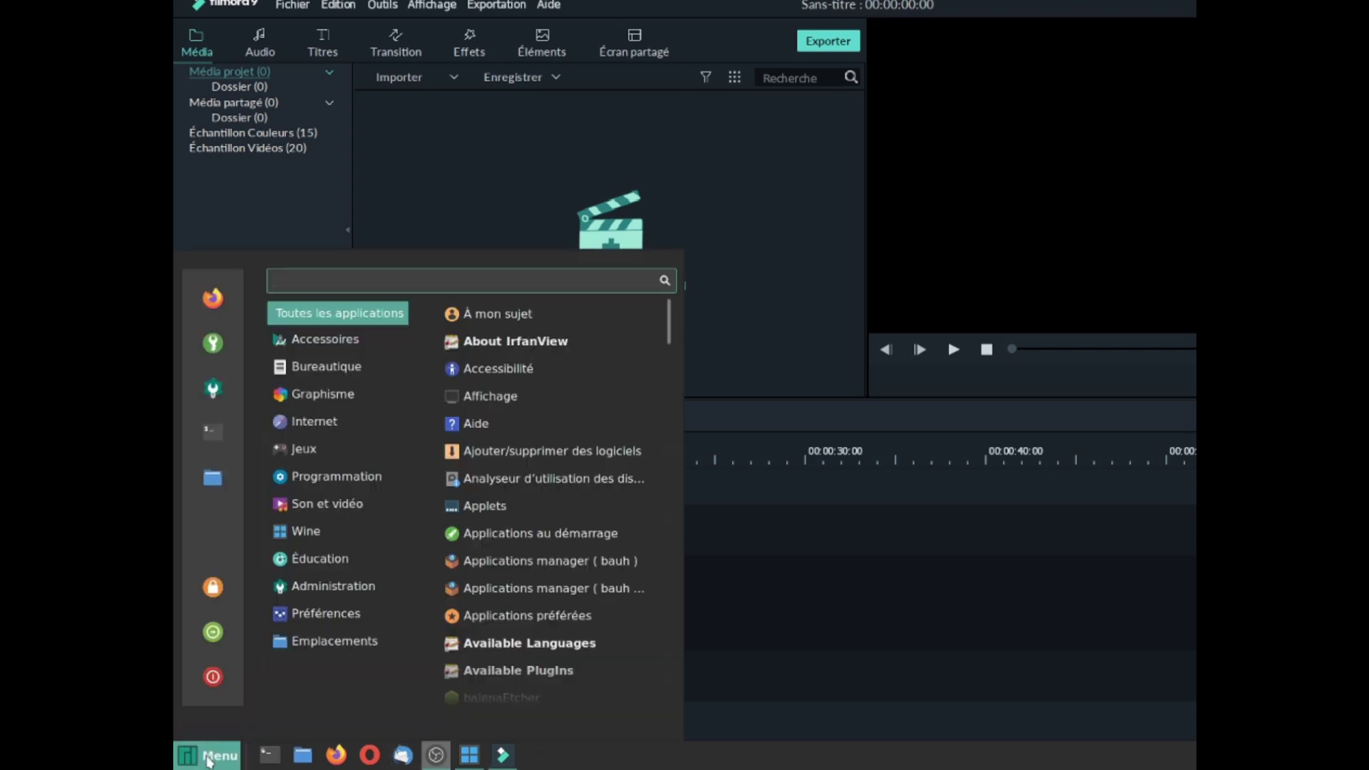
pyautogui.write('tas')
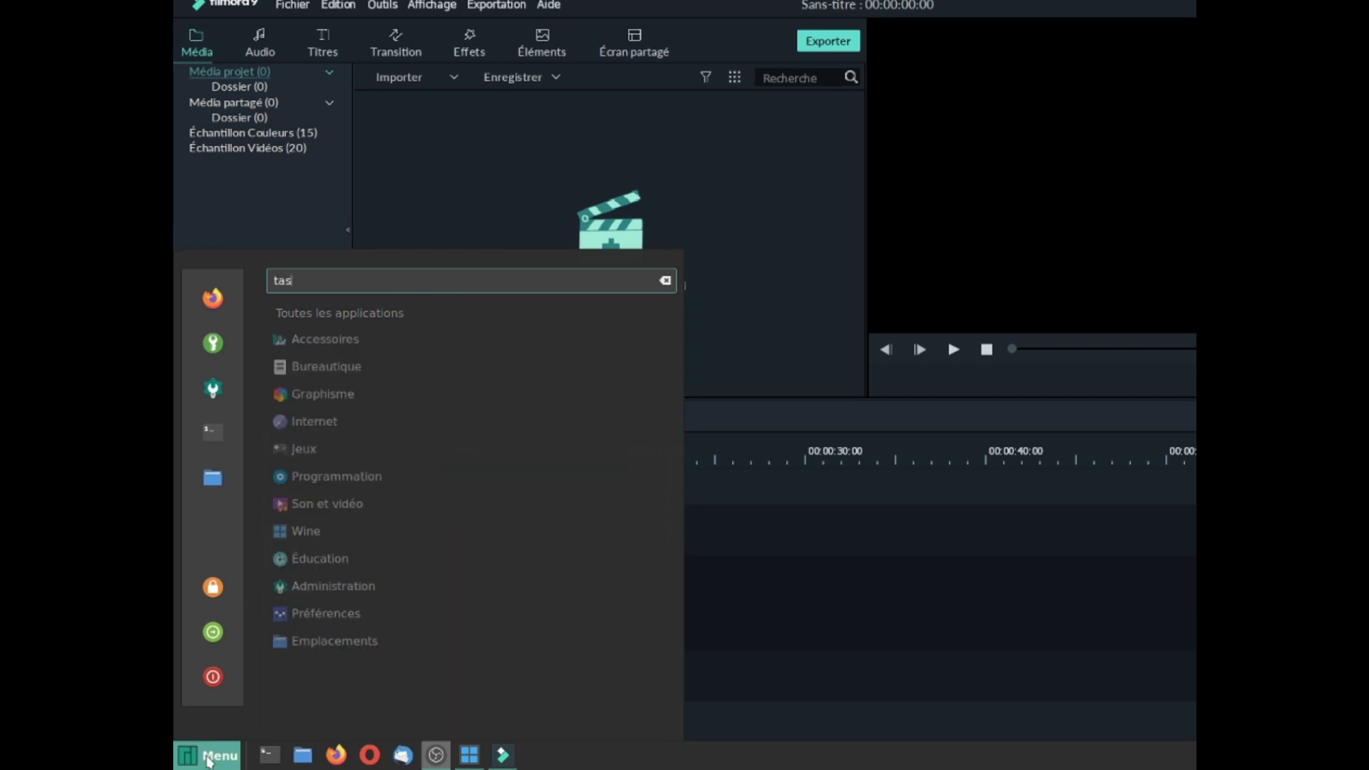
pyautogui.press('BackSpace')
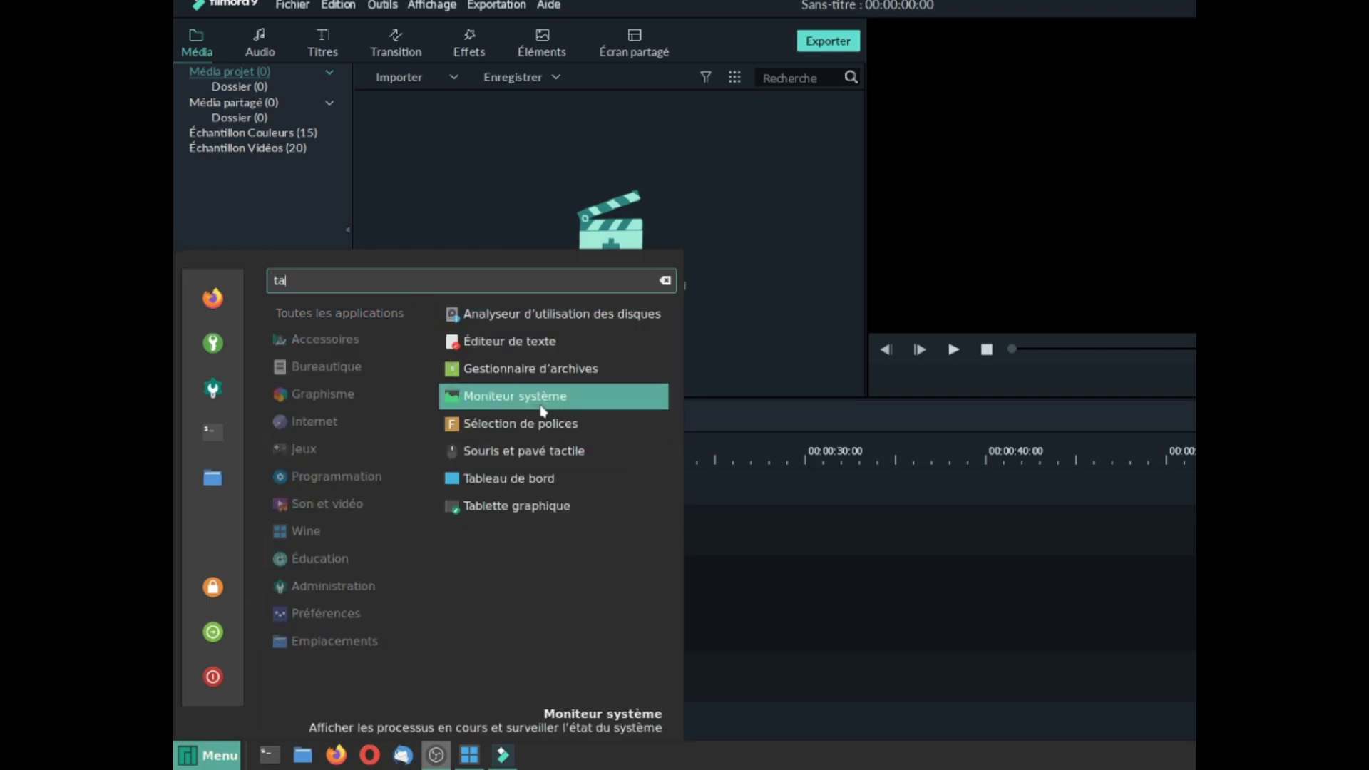
pyautogui.click(509, 407)
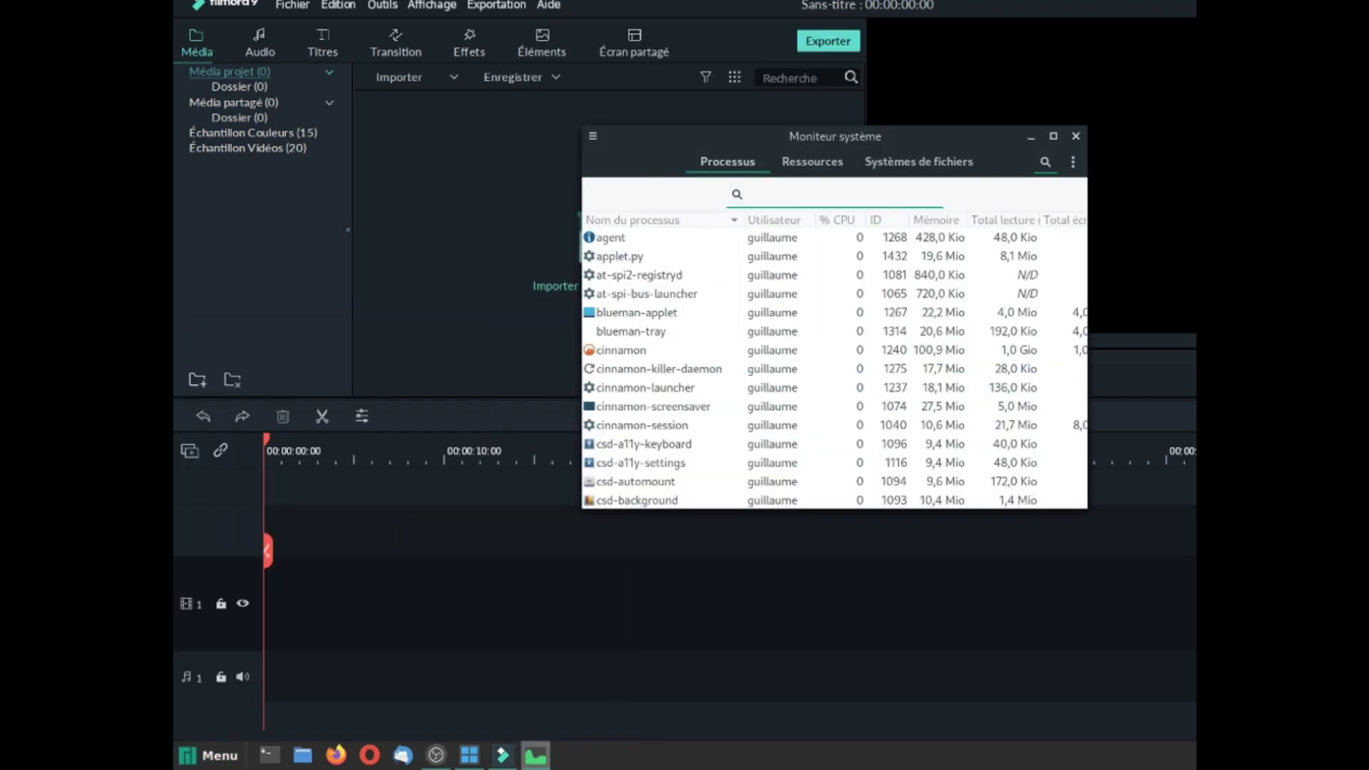
pyautogui.write('exe')
pyautogui.moveTo(740, 220); pyautogui.dragTo(843, 219)
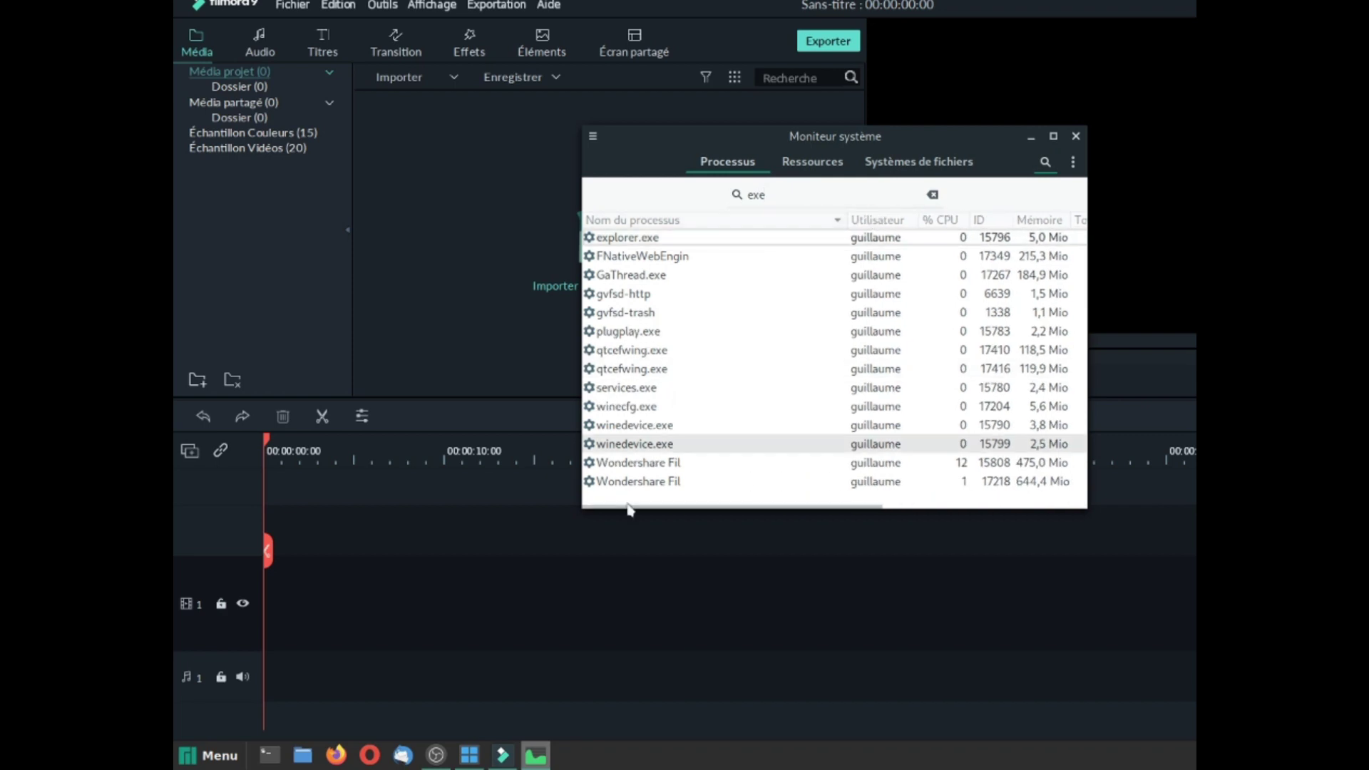
pyautogui.click(631, 462)
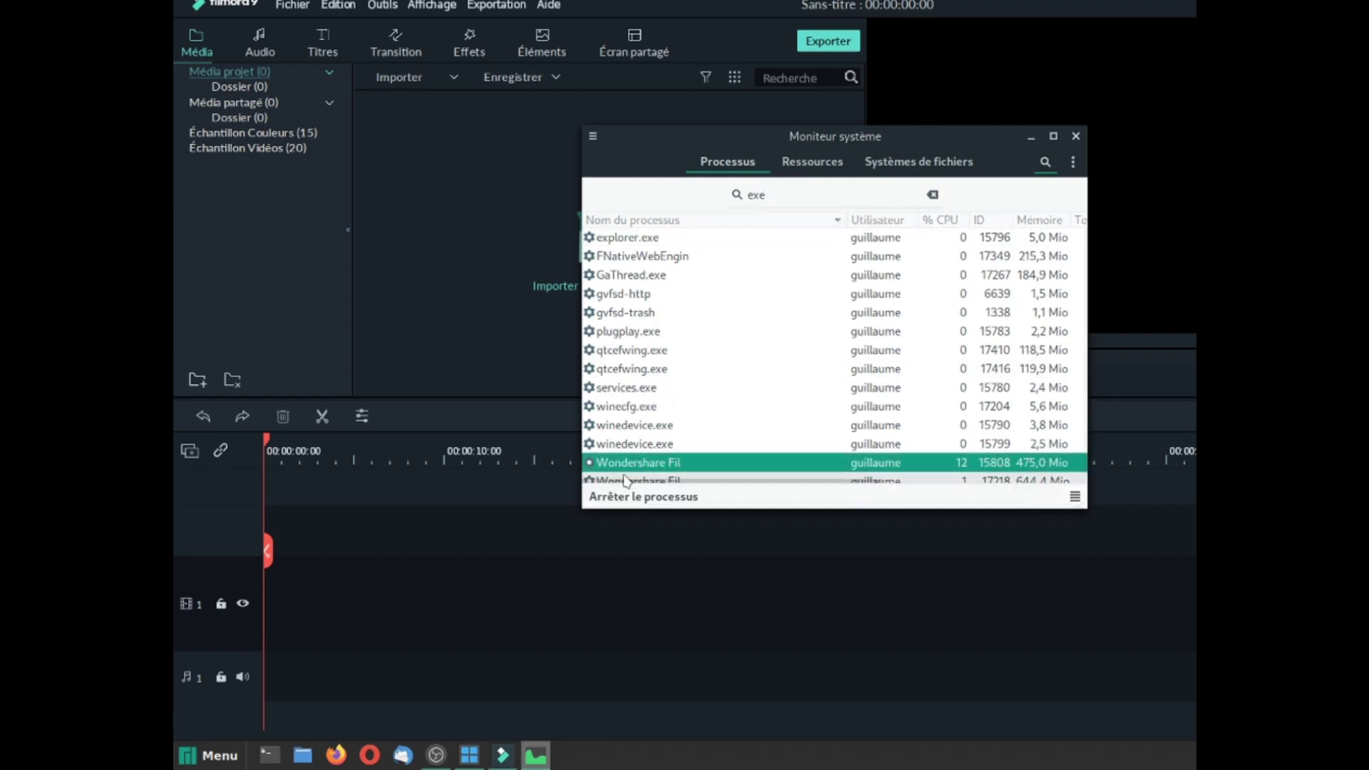
pyautogui.click(624, 425)
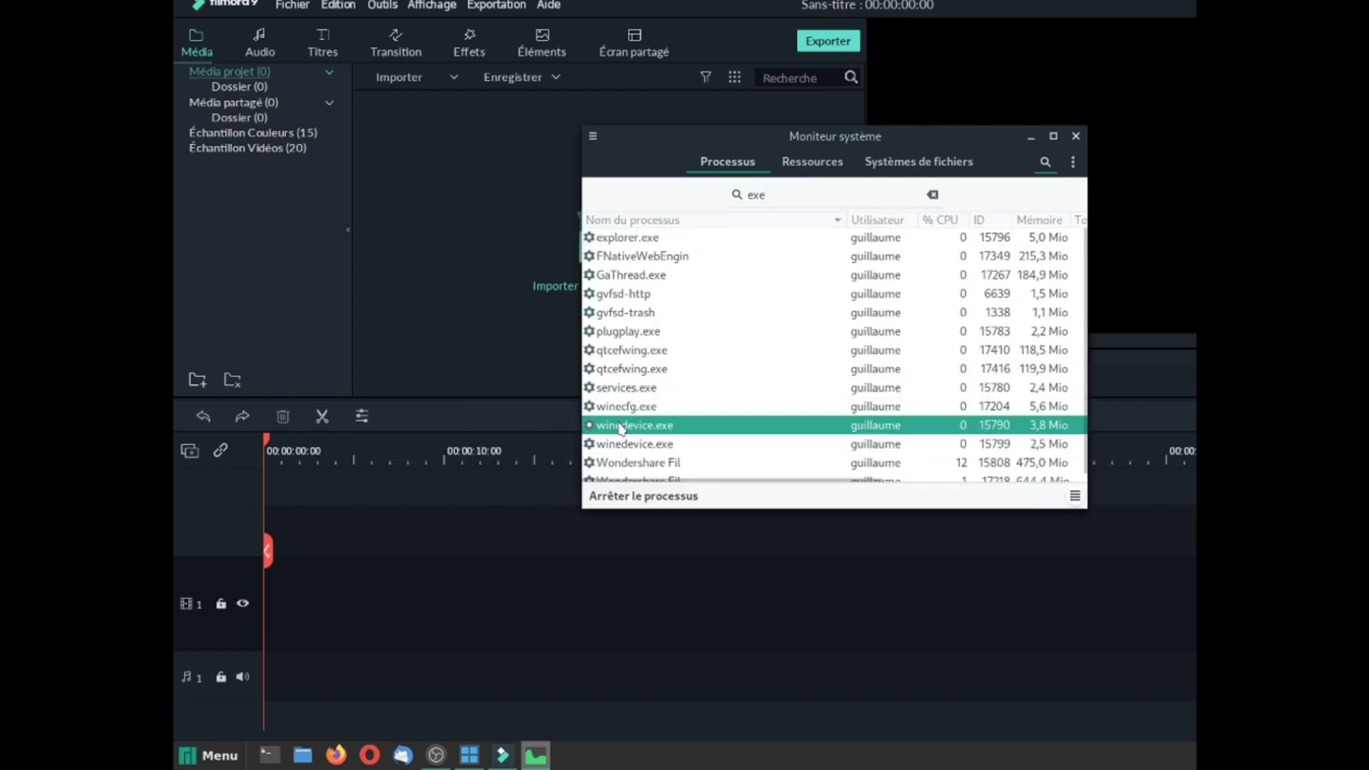
pyautogui.click(651, 444)
pyautogui.click(640, 426)
# Step: Open a terminal beside the system monitor and run wineserver -k to stop all Wine processes
pyautogui.hotkey('ctrl', 'alt', 't')
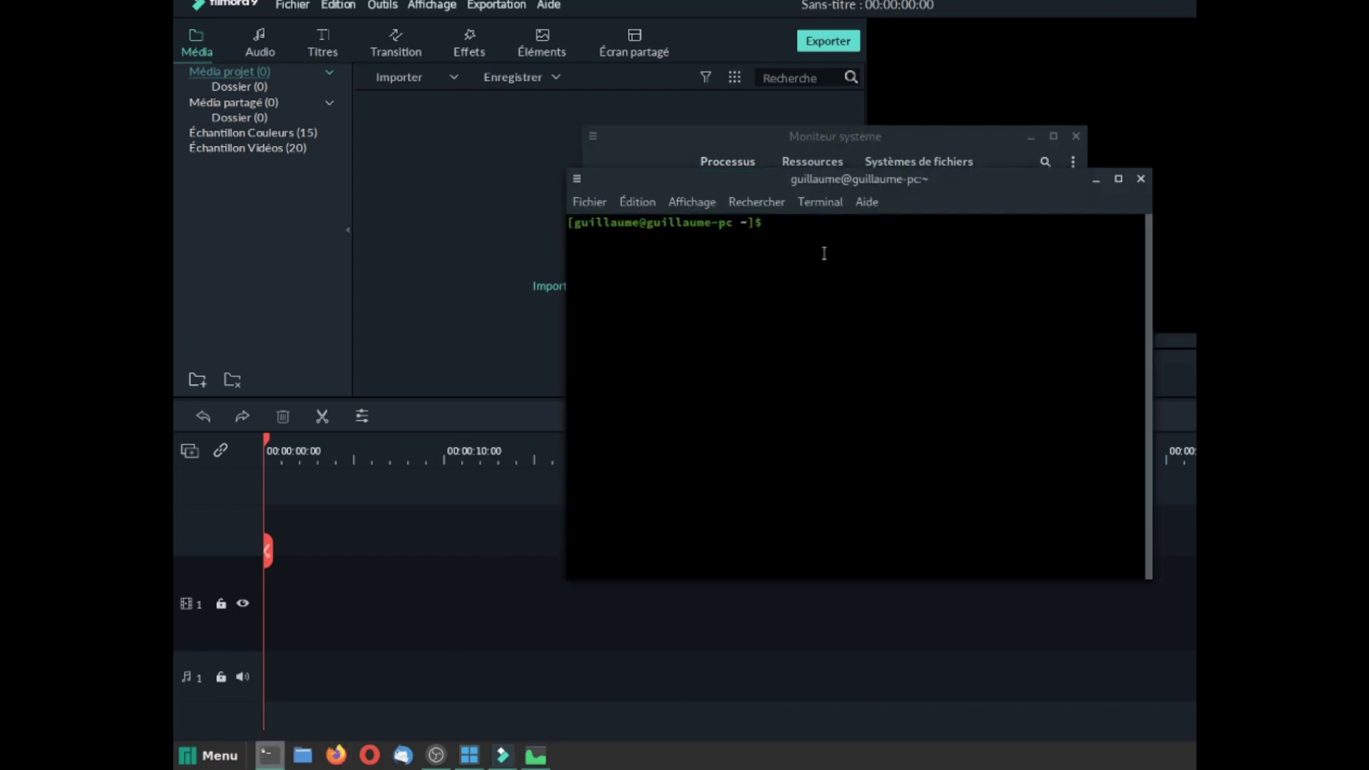
pyautogui.moveTo(753, 182); pyautogui.dragTo(1120, 158)
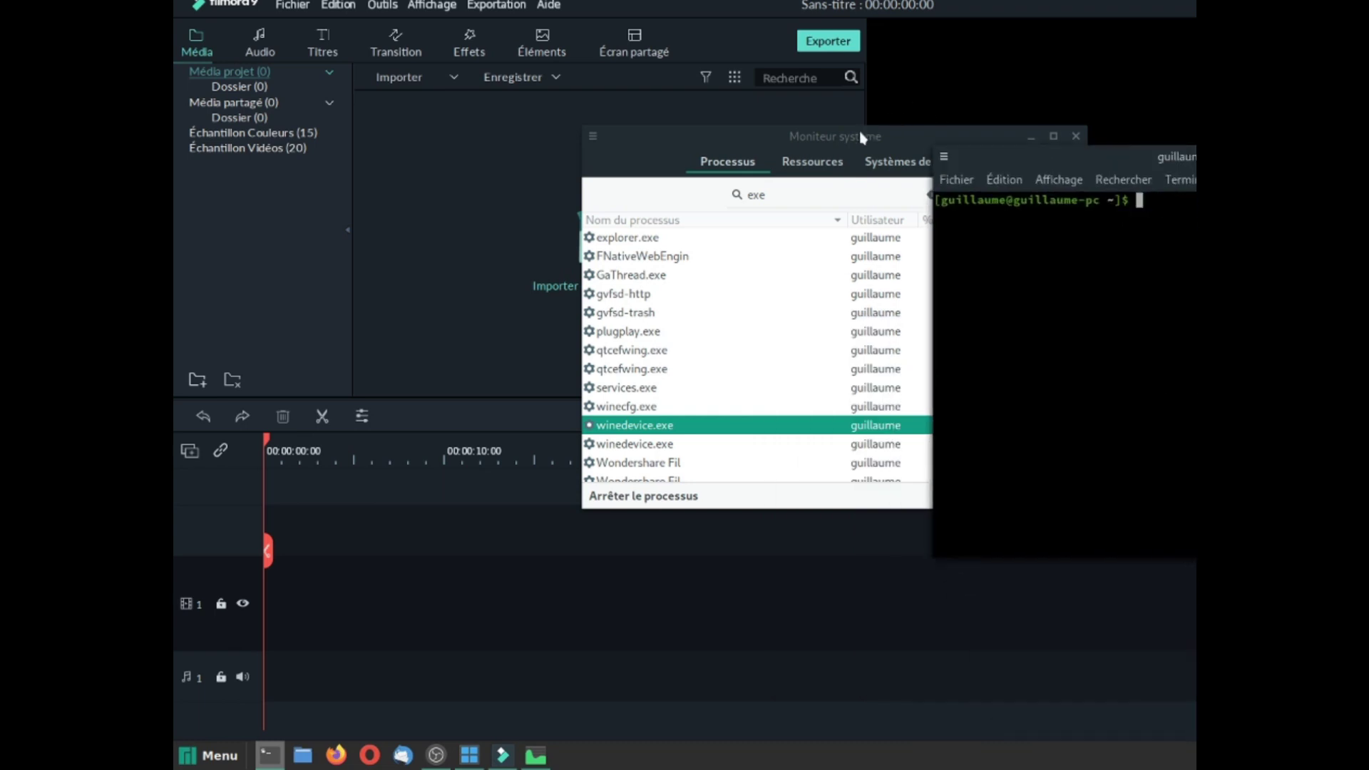
pyautogui.moveTo(861, 138); pyautogui.dragTo(669, 141)
pyautogui.moveTo(1084, 158); pyautogui.dragTo(891, 128)
pyautogui.write('win')
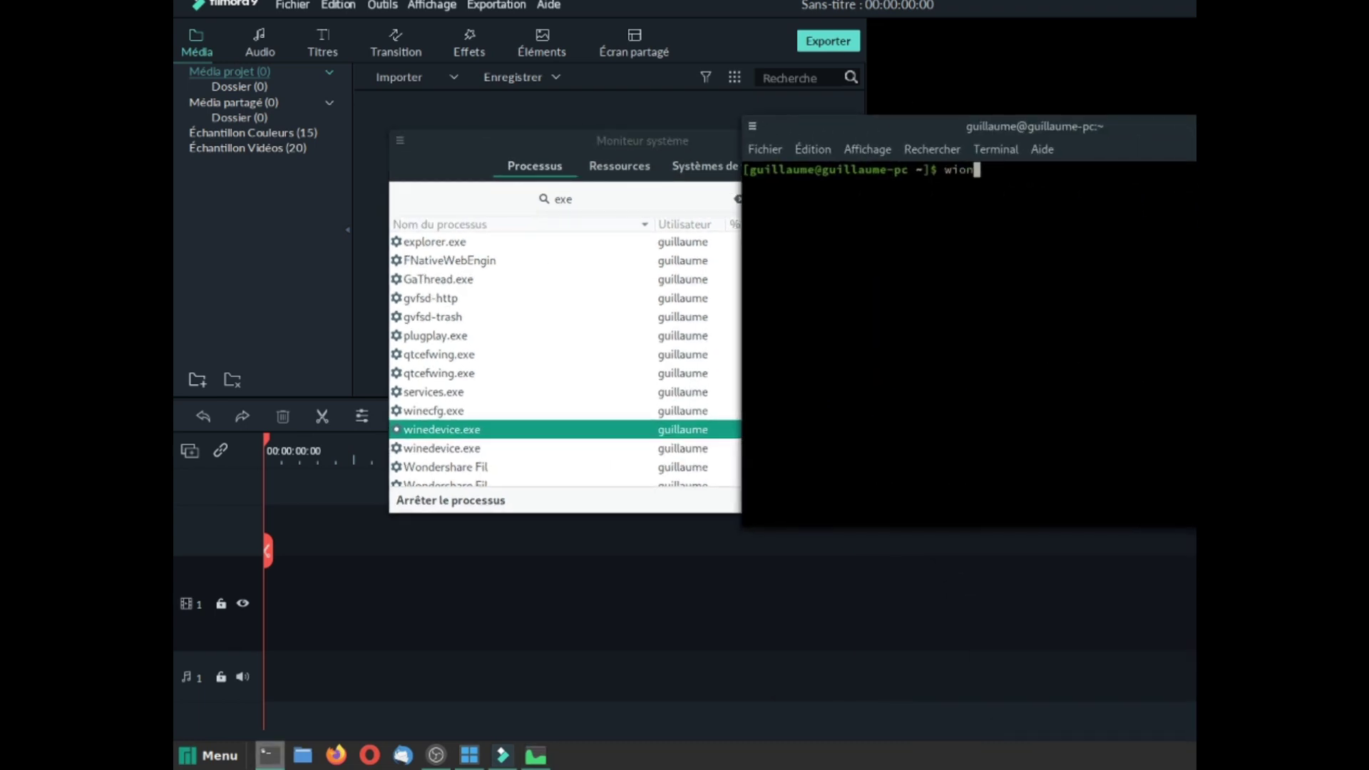
pyautogui.write('eserver -k')
pyautogui.press('Return')
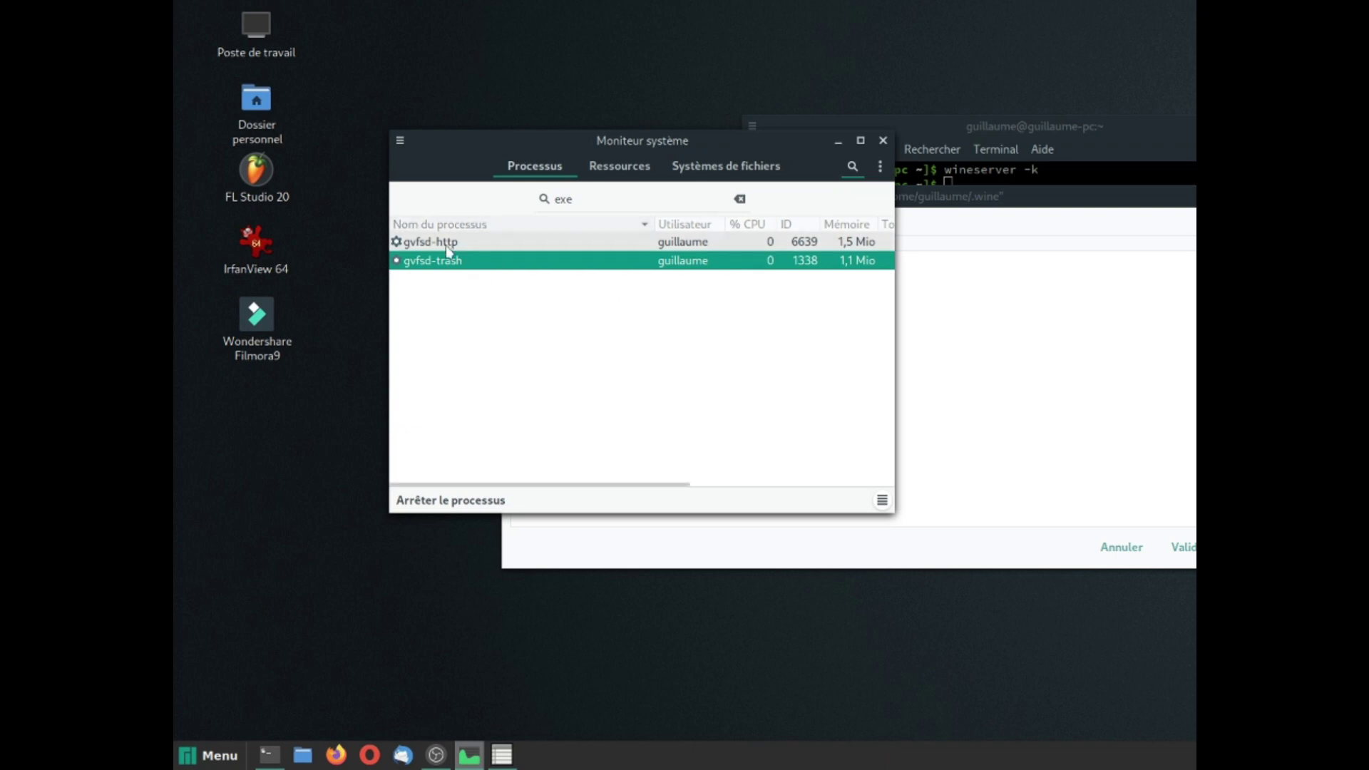
# Step: Search the process list for "winbe" and close the system monitor
pyautogui.click(739, 201)
pyautogui.write('winbe')
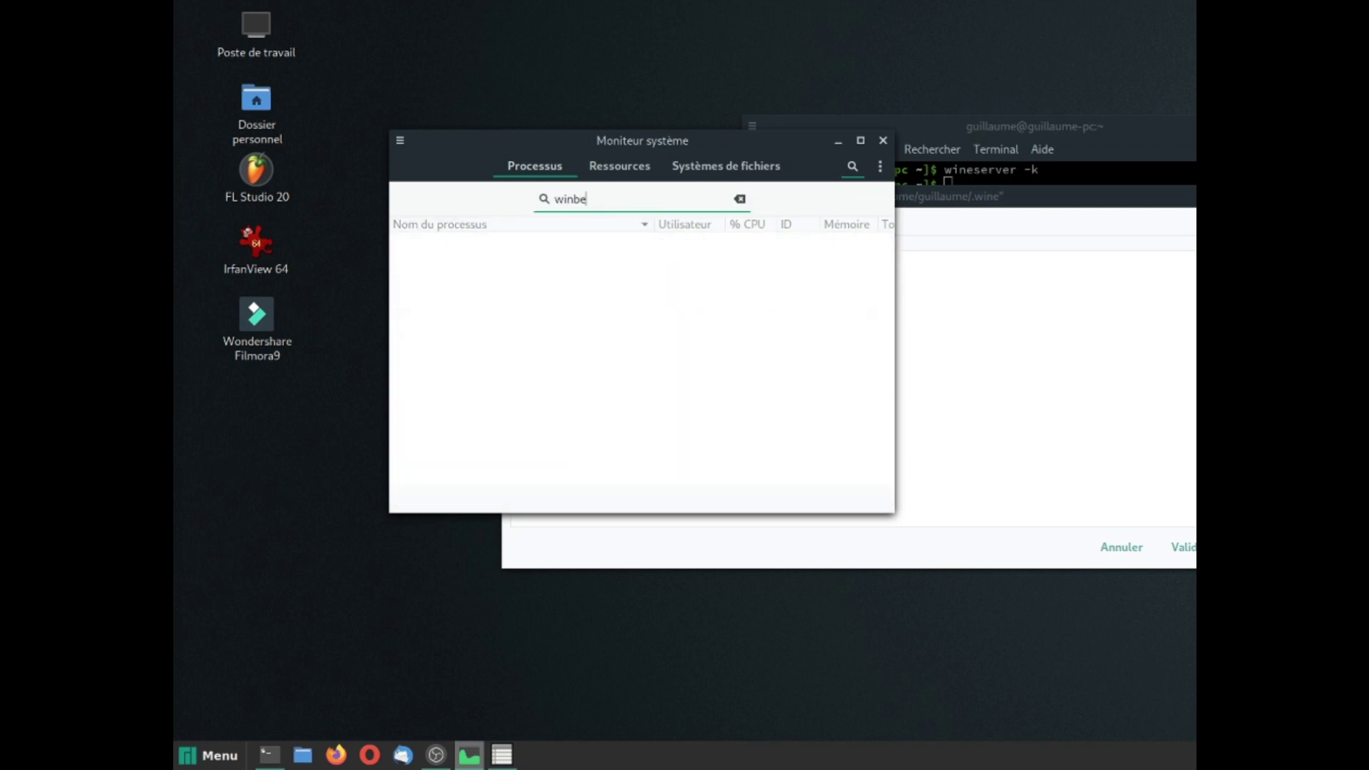
pyautogui.hotkey('ctrl', 'q')
# Step: Open the menu editor from the Cinnamon menu's configuration and select the Wine category
pyautogui.rightClick(207, 755)
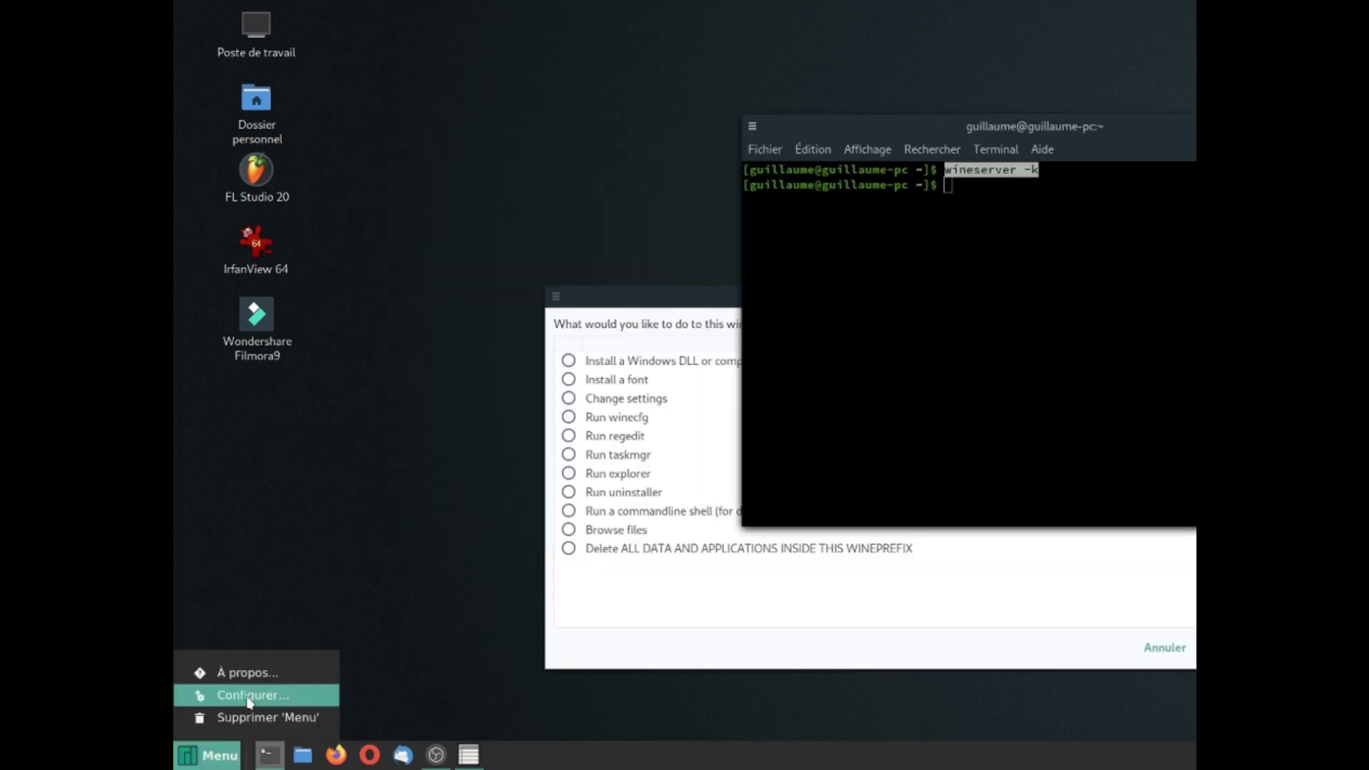
pyautogui.click(249, 702)
pyautogui.click(918, 186)
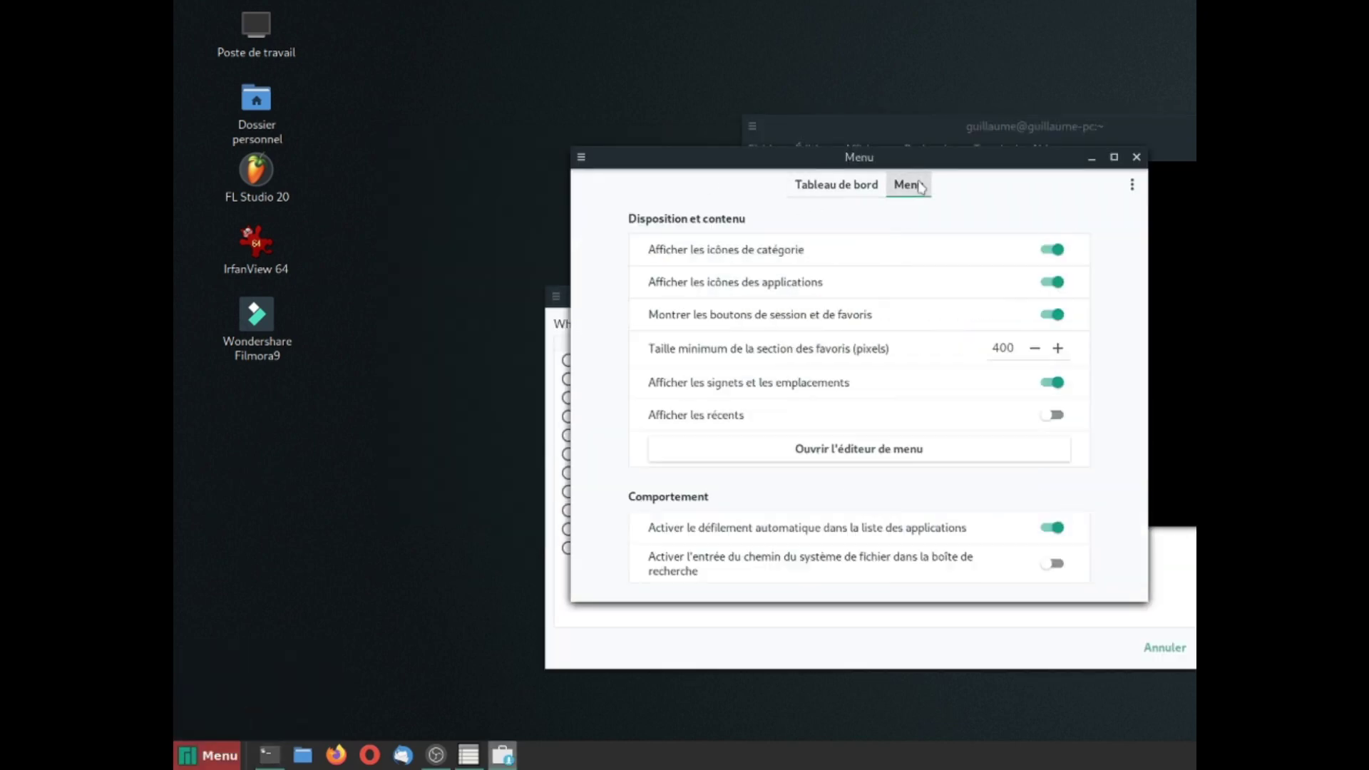
pyautogui.click(849, 450)
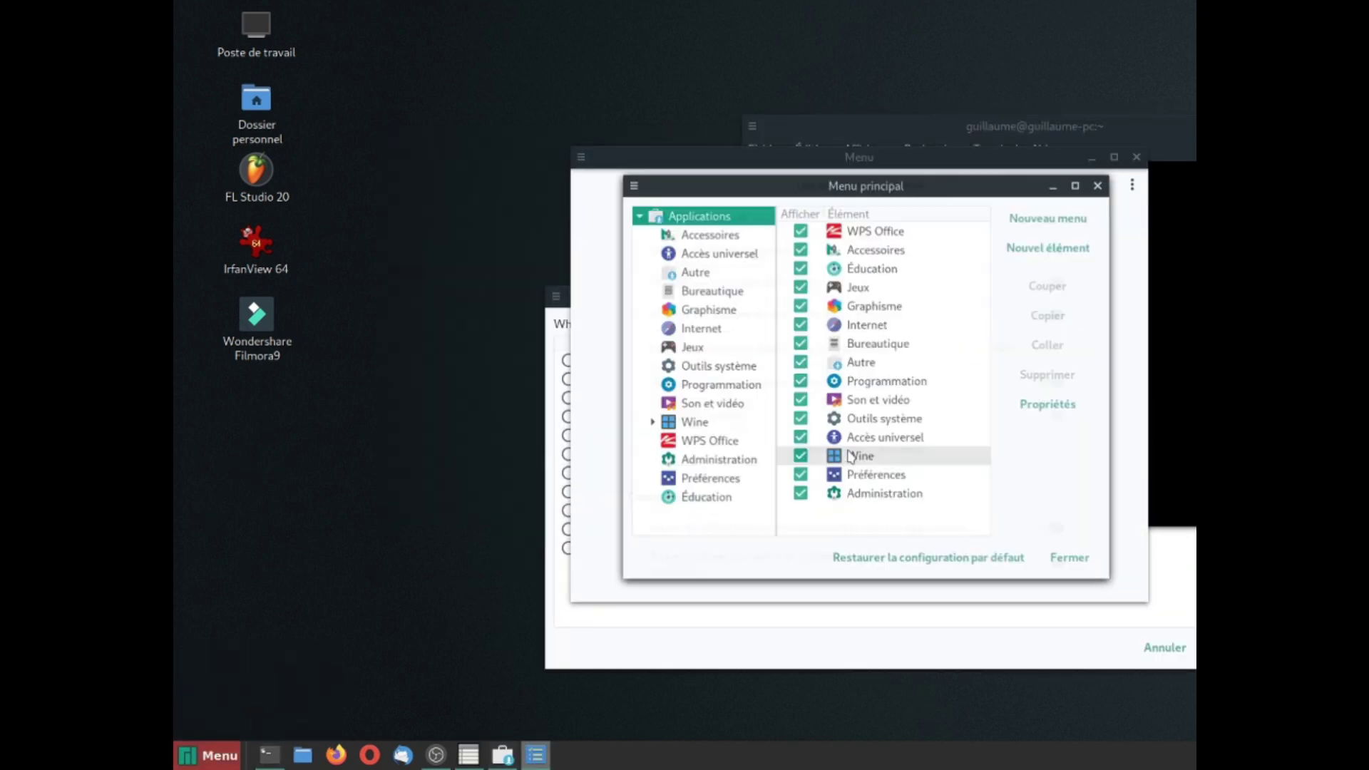
pyautogui.click(688, 422)
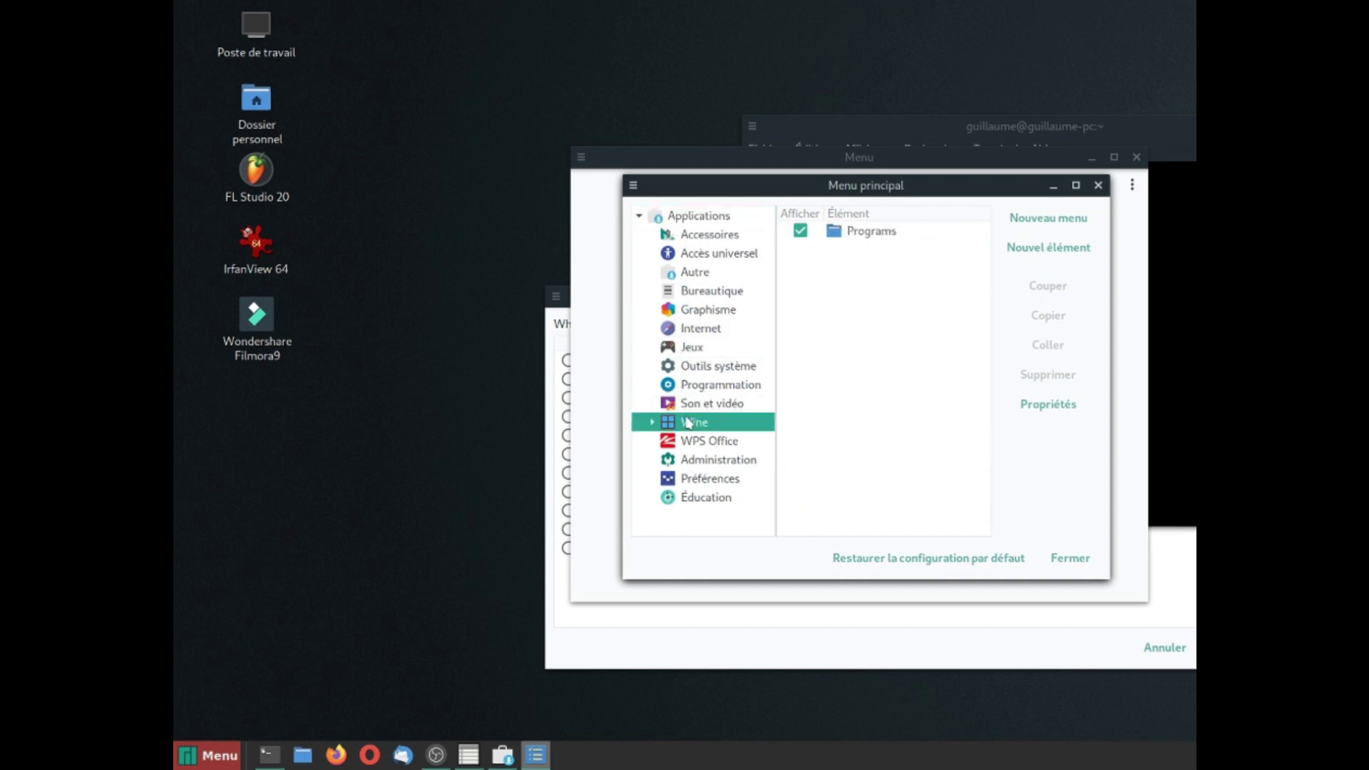
# Step: Create a launcher in the Wine category named Fermer Wine with the command wineserver -k
pyautogui.click(1040, 250)
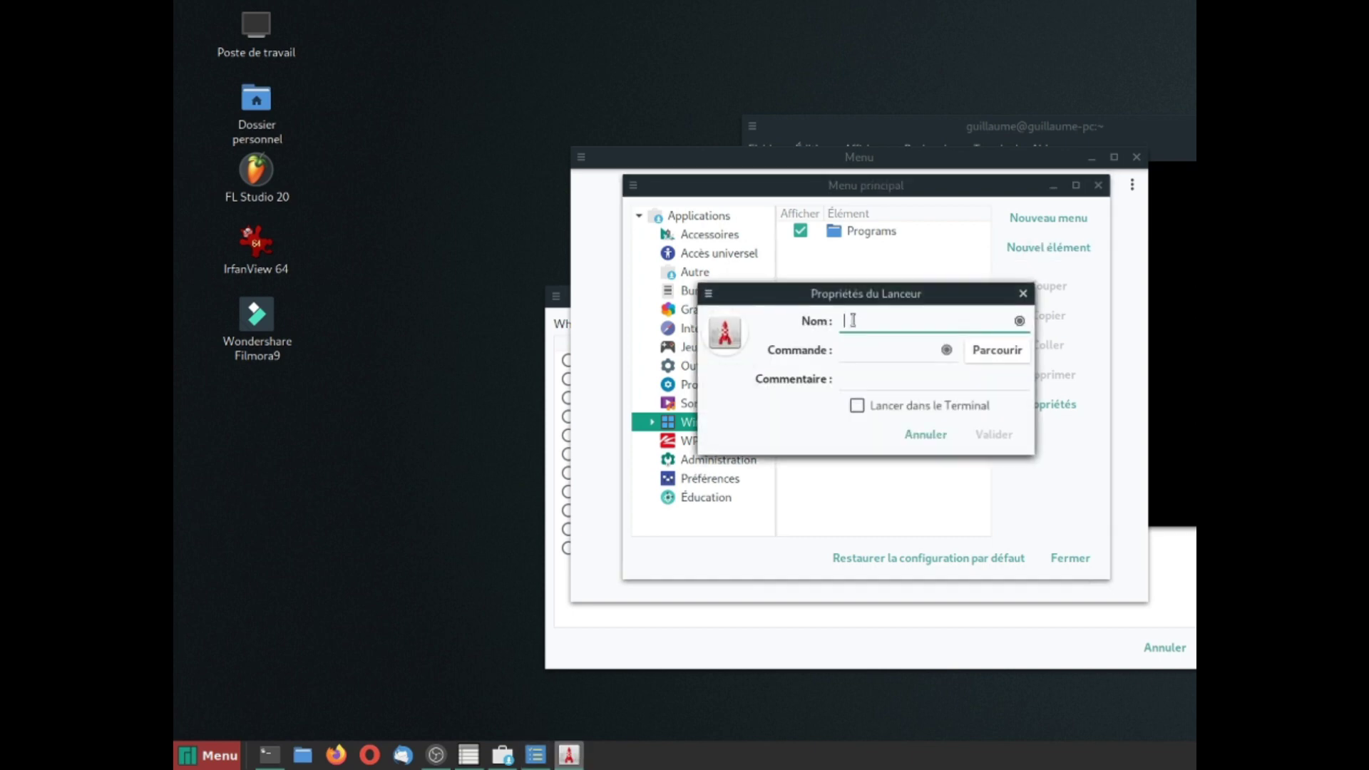
pyautogui.write('Fermer Wine')
pyautogui.click(893, 351)
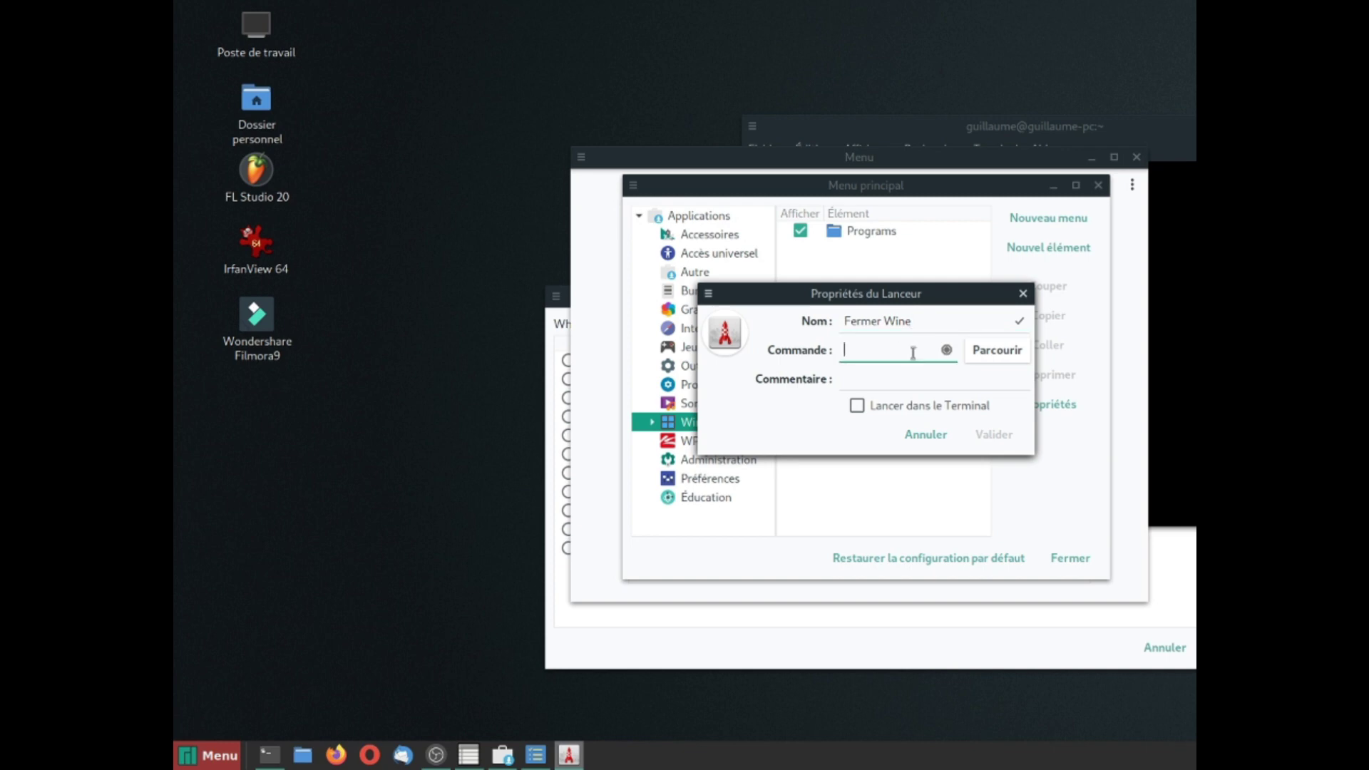
pyautogui.write('wineserver -k')
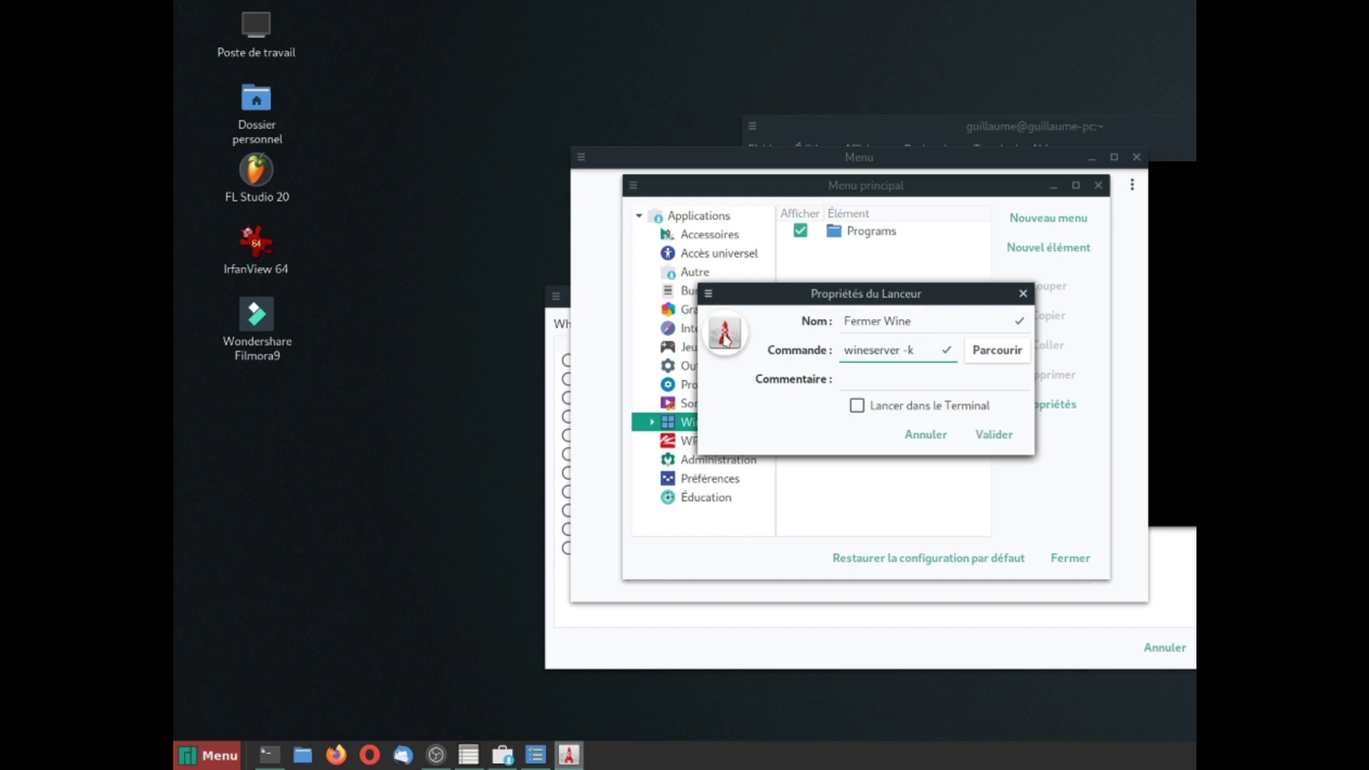
# Step: Give the Fermer Wine launcher the wine-uninstaller icon and validate it
pyautogui.click(725, 334)
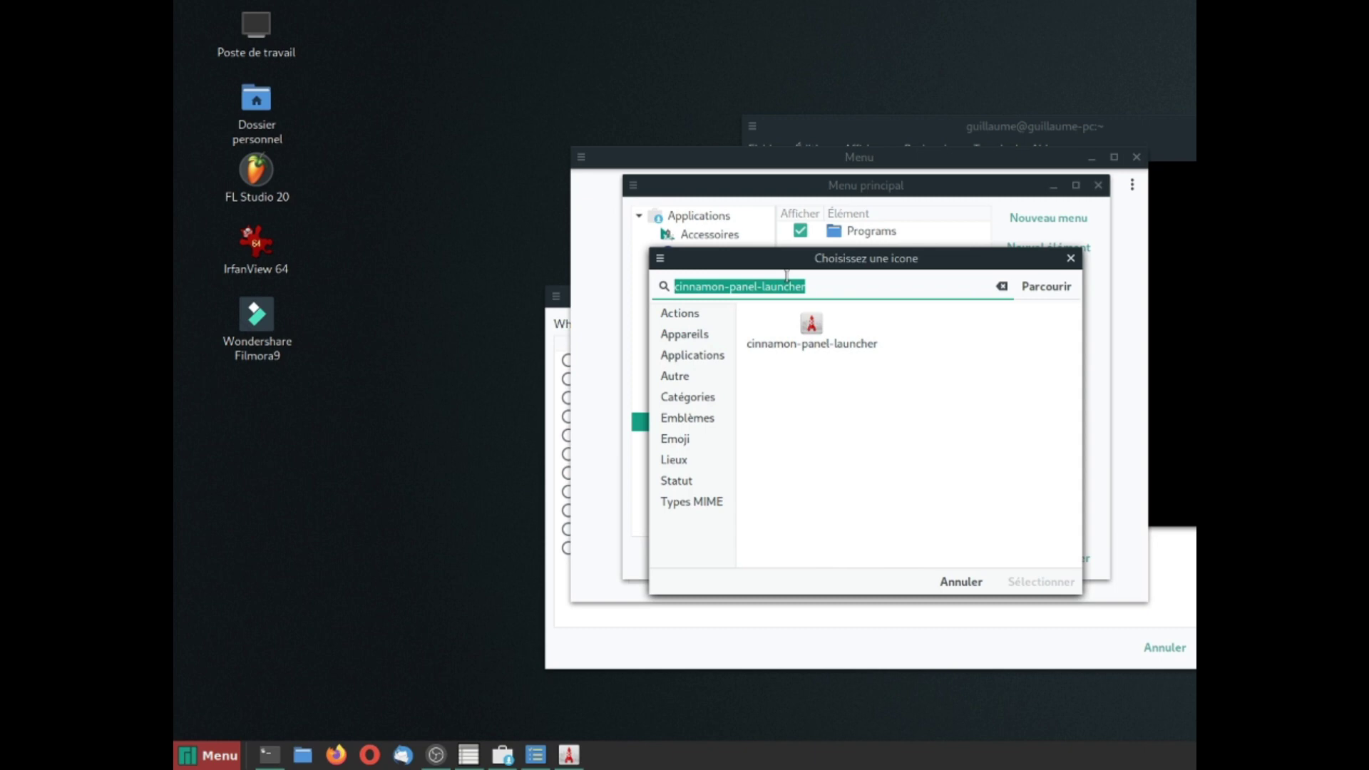
pyautogui.write('wine')
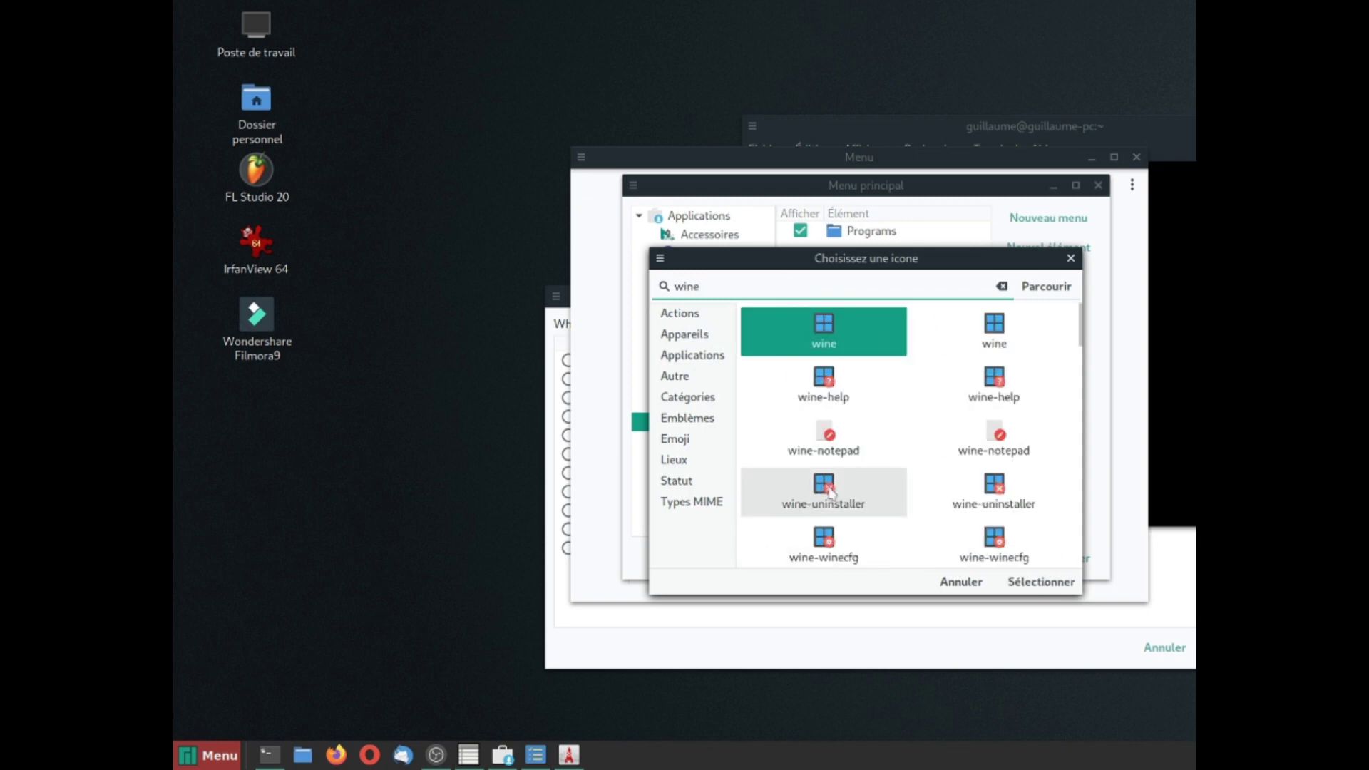
pyautogui.doubleClick(825, 487)
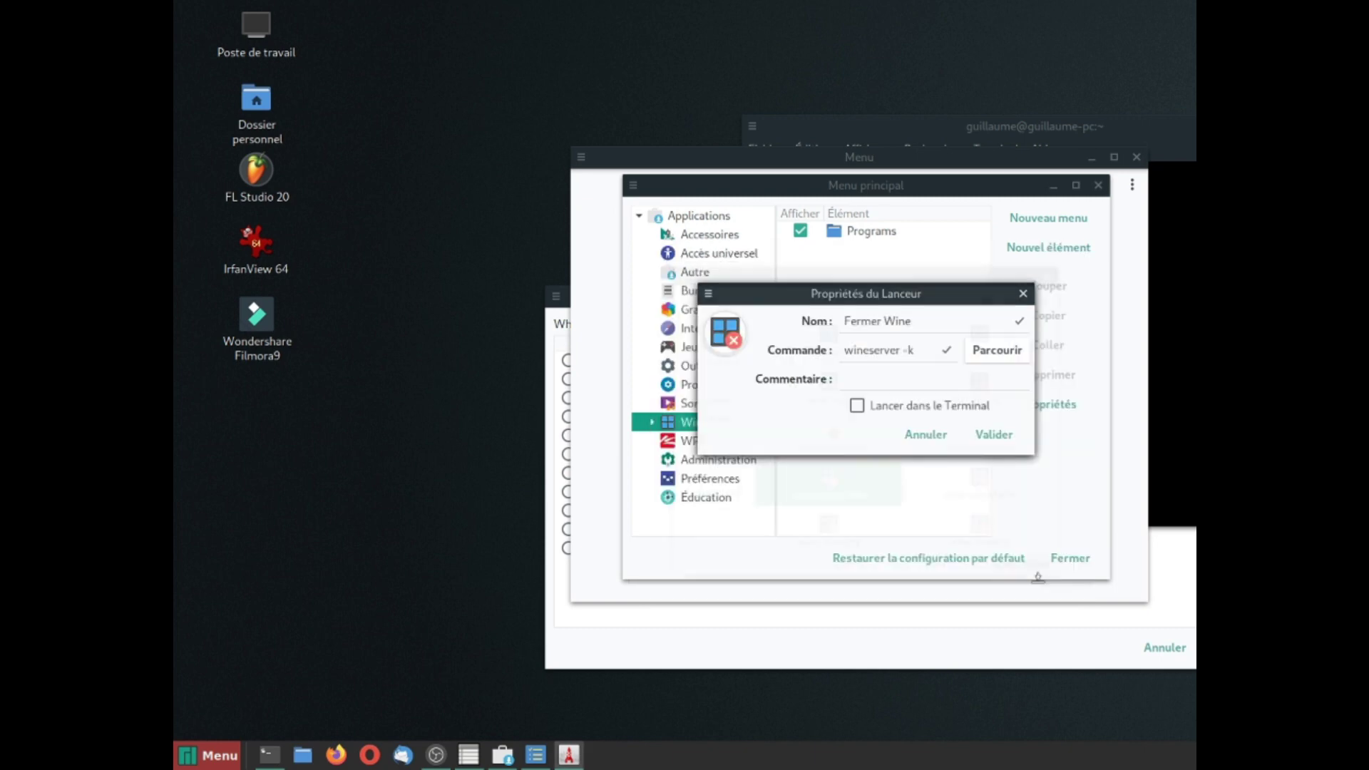
pyautogui.click(993, 435)
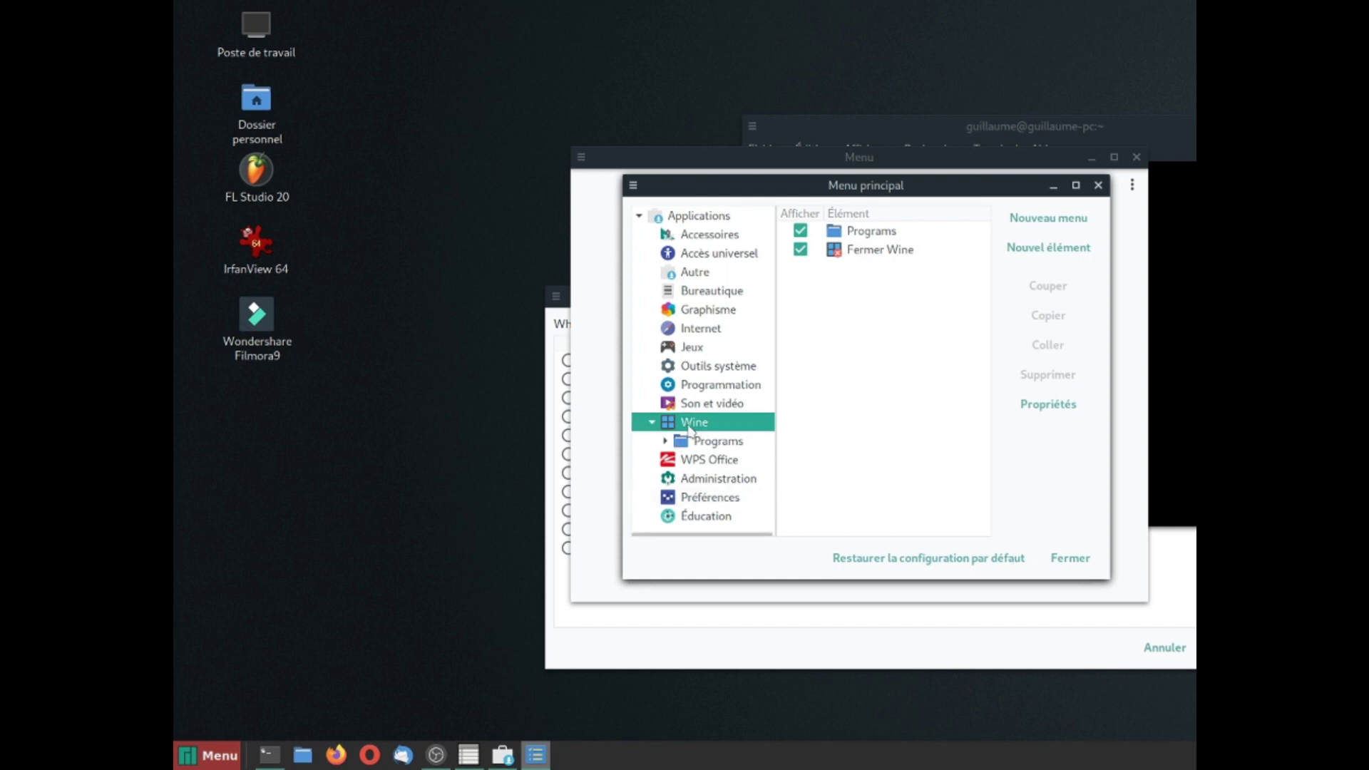
# Step: Hide every entry in Wine's IrfanView program folder except IrfanView 64 4.54
pyautogui.click(707, 442)
pyautogui.click(695, 426)
pyautogui.click(664, 441)
pyautogui.click(730, 478)
pyautogui.click(800, 230)
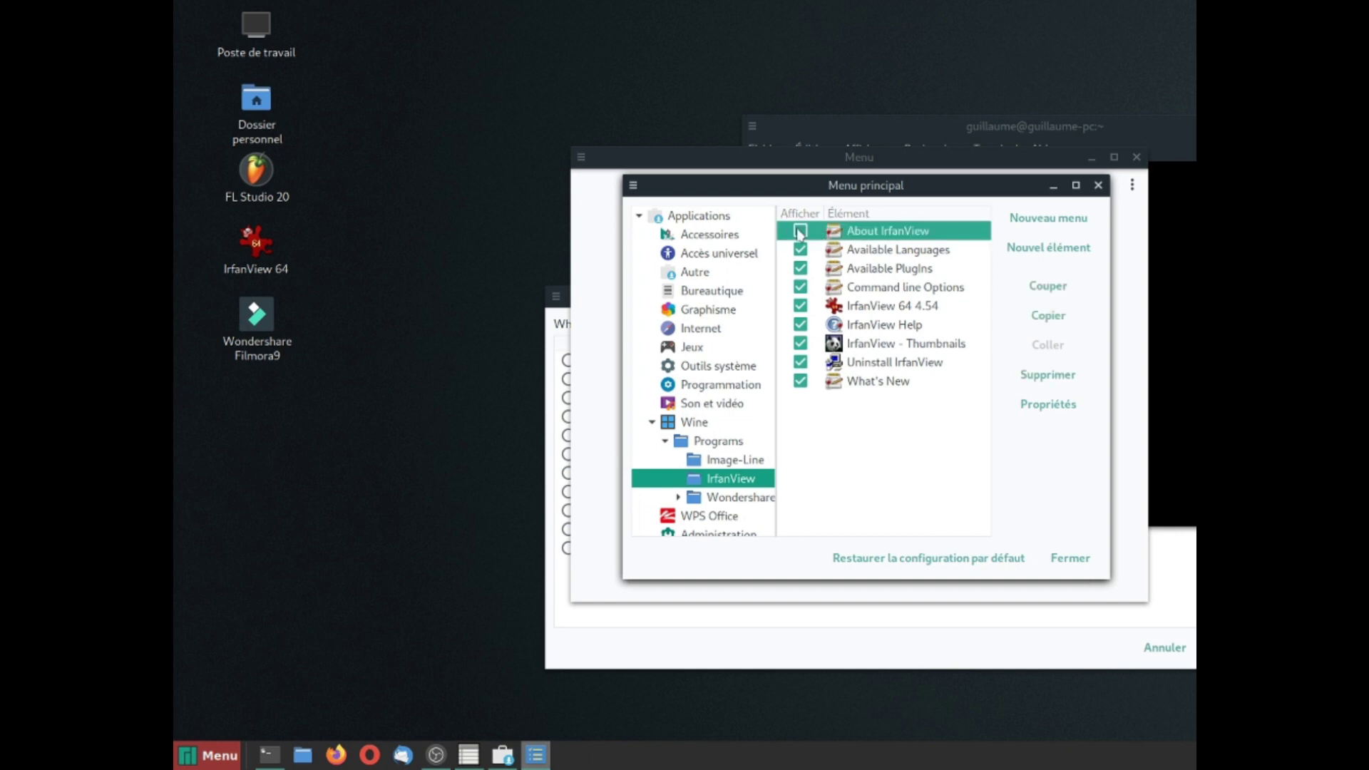
pyautogui.click(800, 249)
pyautogui.click(800, 268)
pyautogui.click(799, 287)
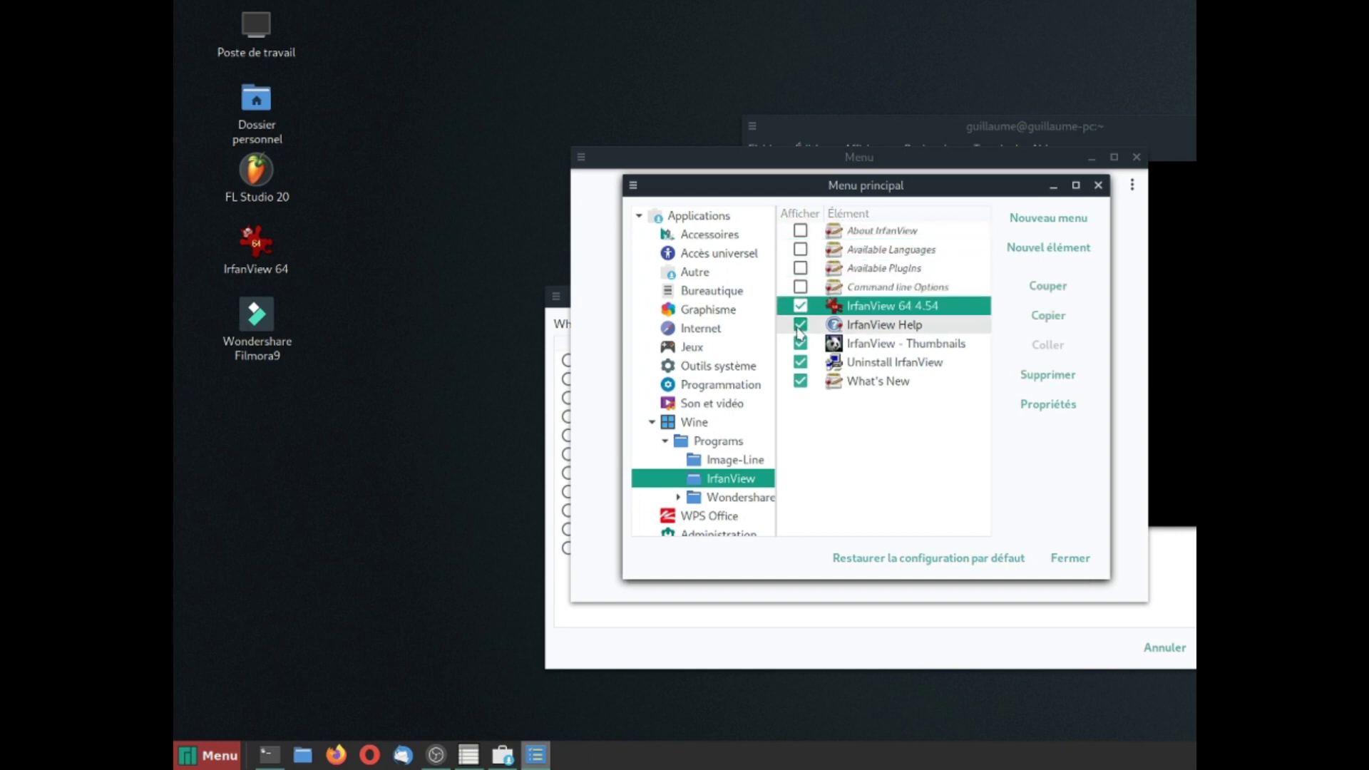
pyautogui.click(800, 324)
pyautogui.click(800, 343)
pyautogui.click(800, 362)
pyautogui.click(800, 381)
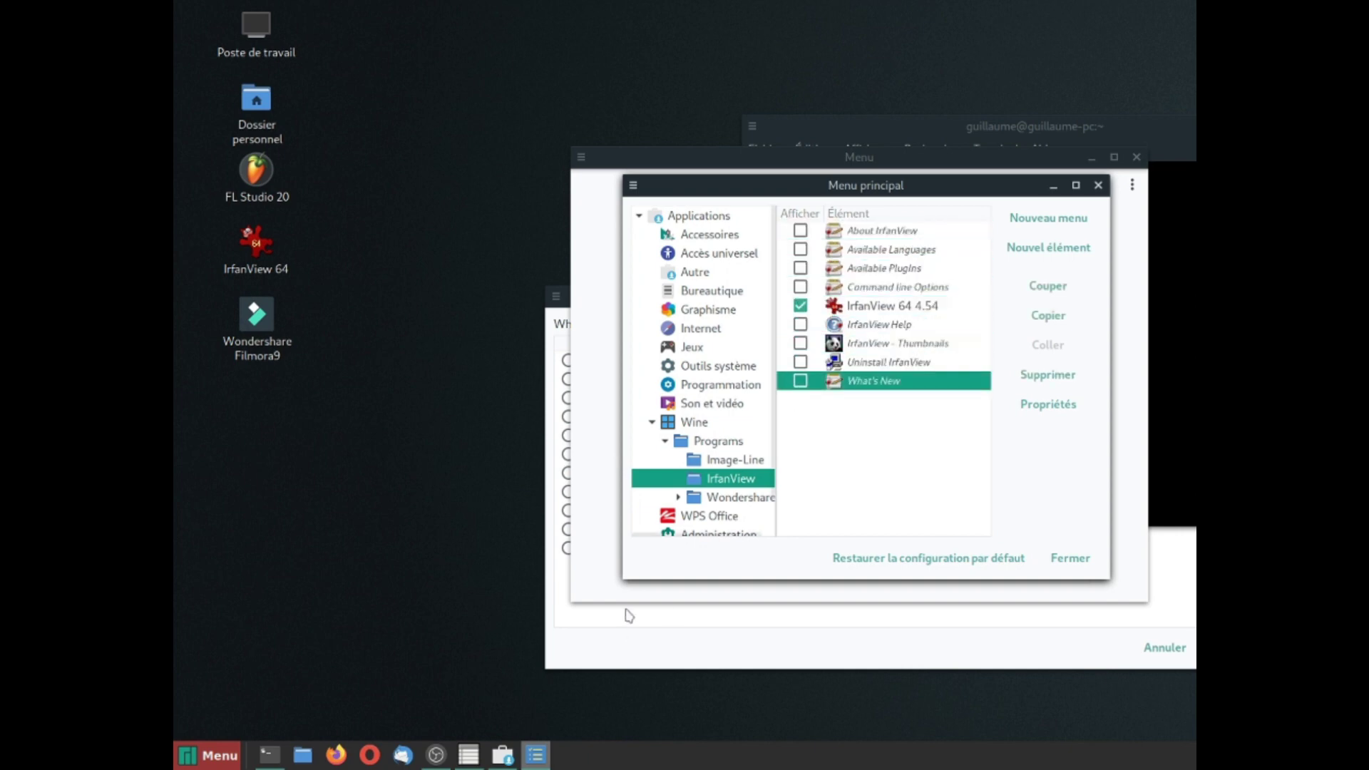
# Step: Hide the More... entry in Wine's Image-Line program folder
pyautogui.click(734, 497)
pyautogui.click(719, 480)
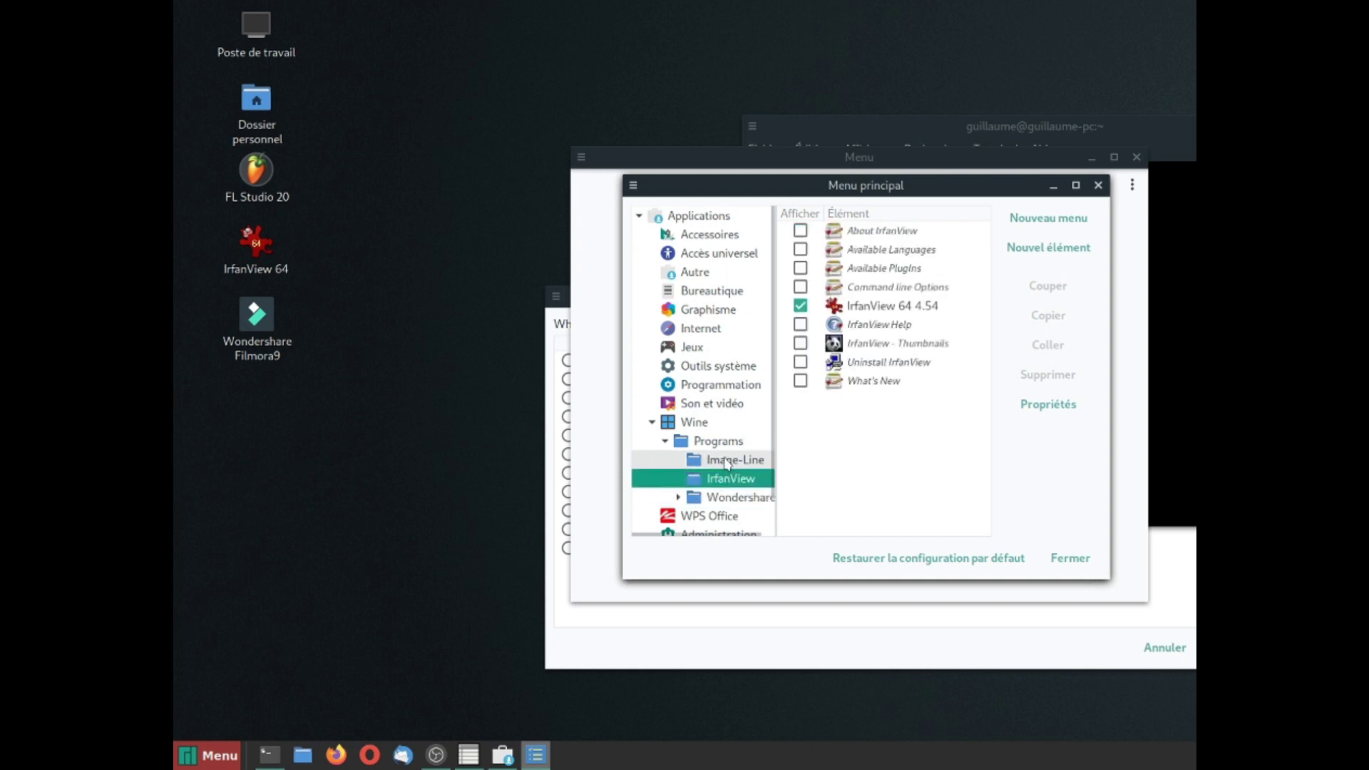
pyautogui.click(734, 459)
pyautogui.click(800, 248)
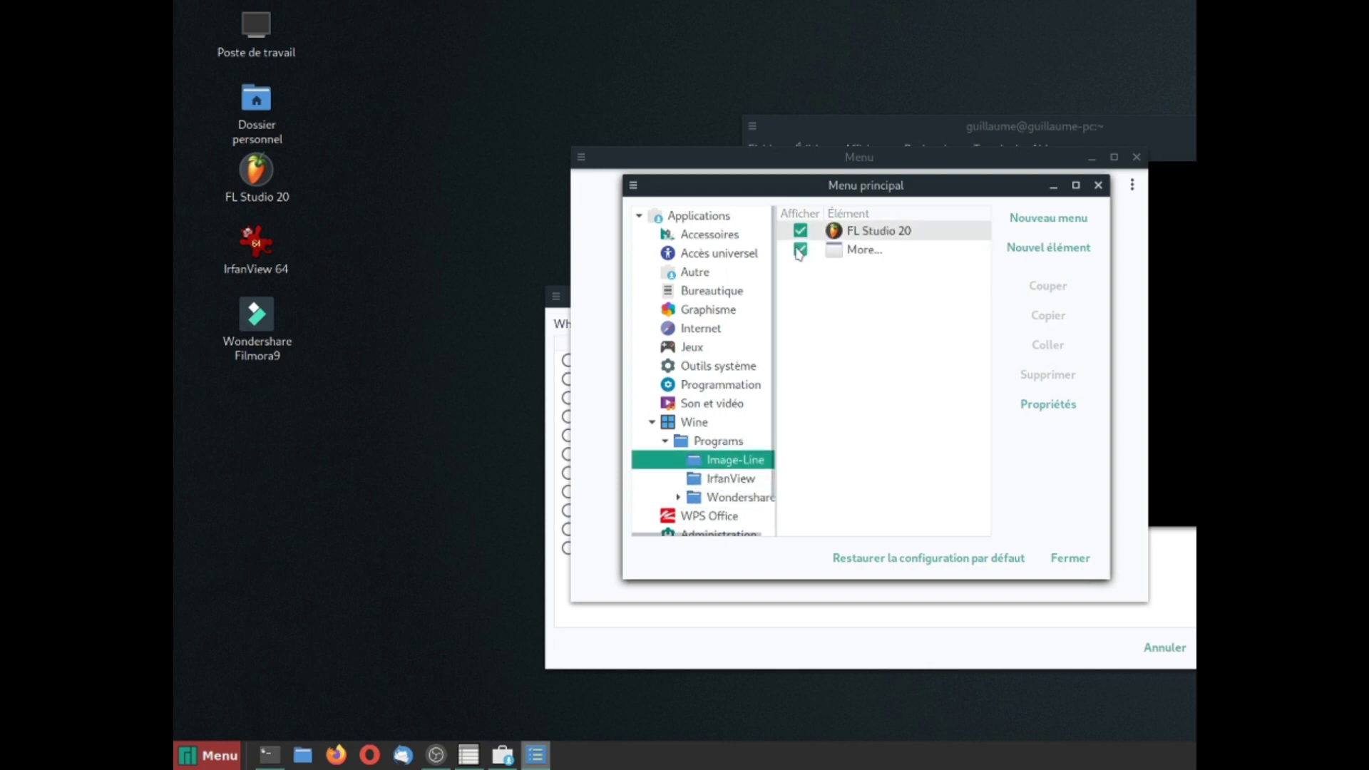
# Step: Copy the Winetricks entry from the Accessoires category into the Wine category
pyautogui.click(702, 442)
pyautogui.click(696, 422)
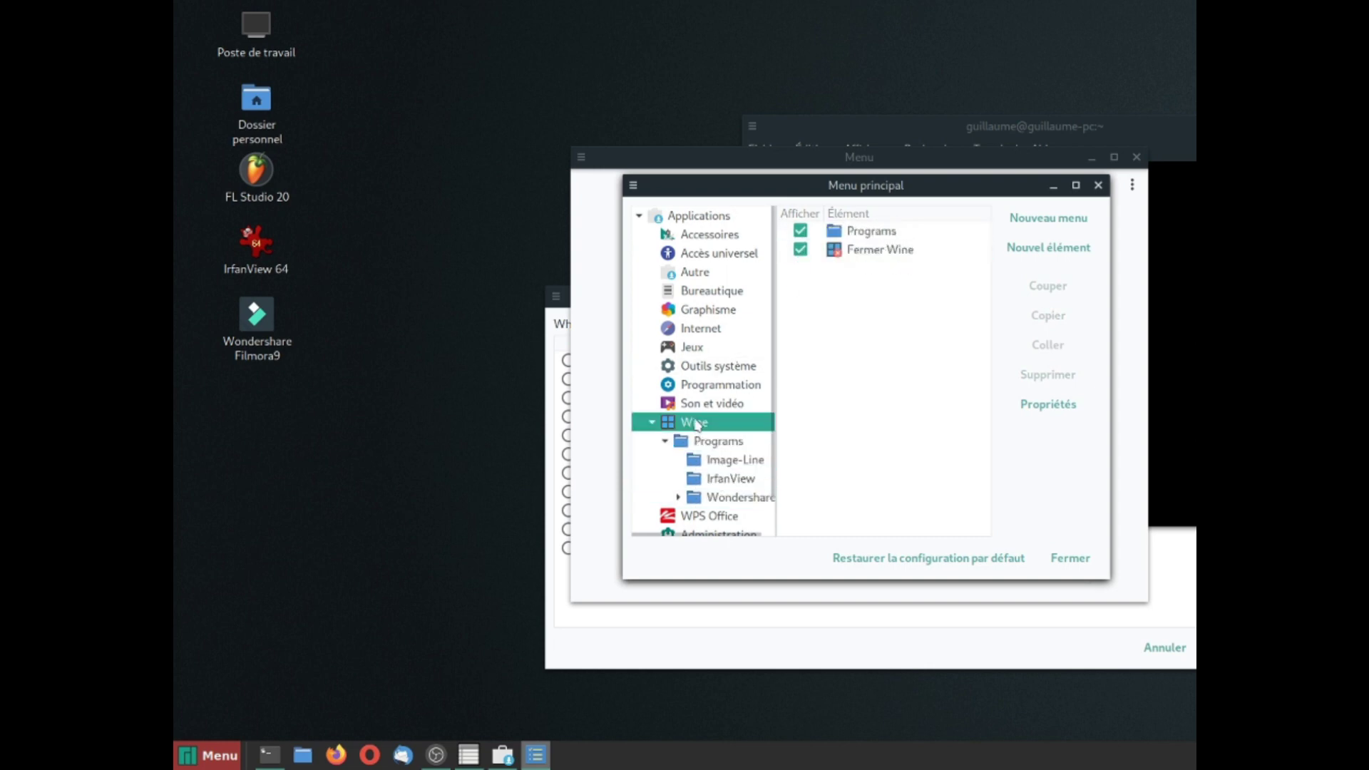
pyautogui.click(701, 238)
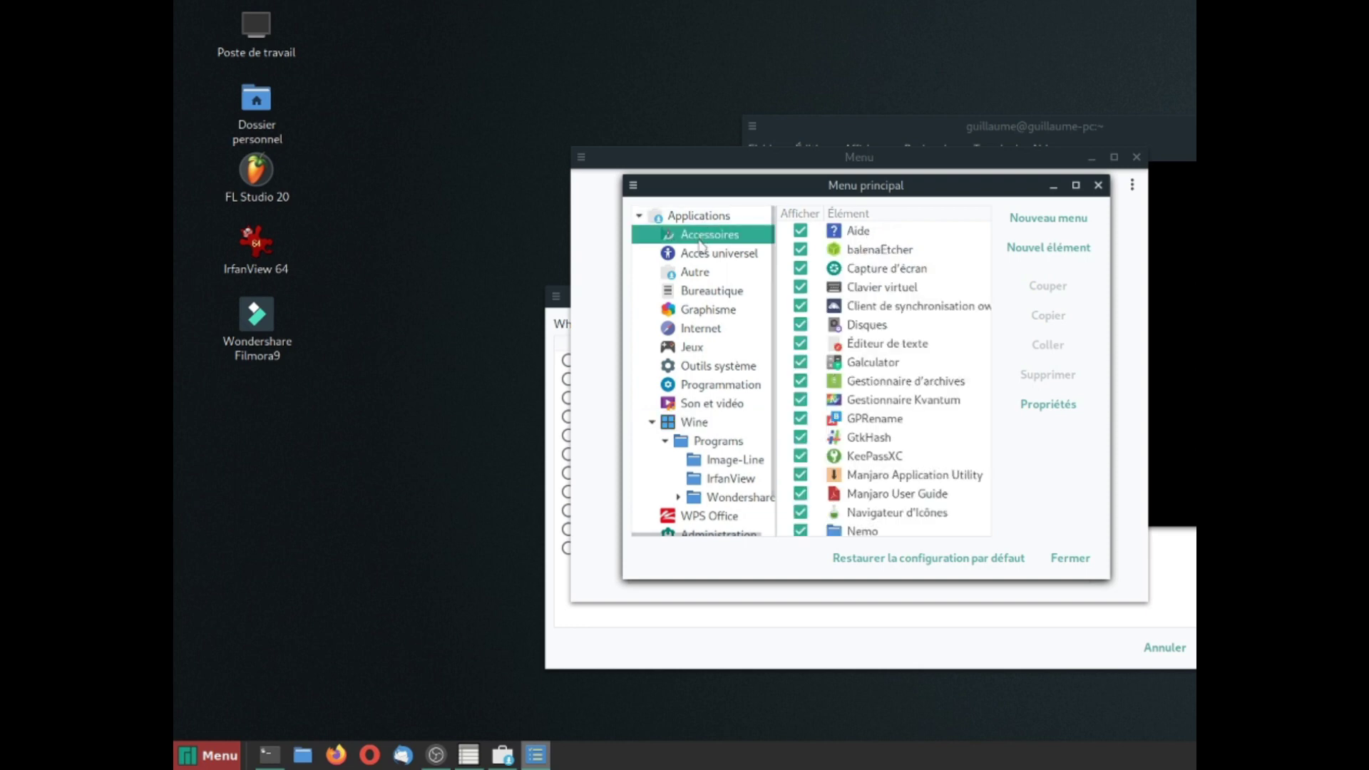
pyautogui.scroll(-3, 914, 452)
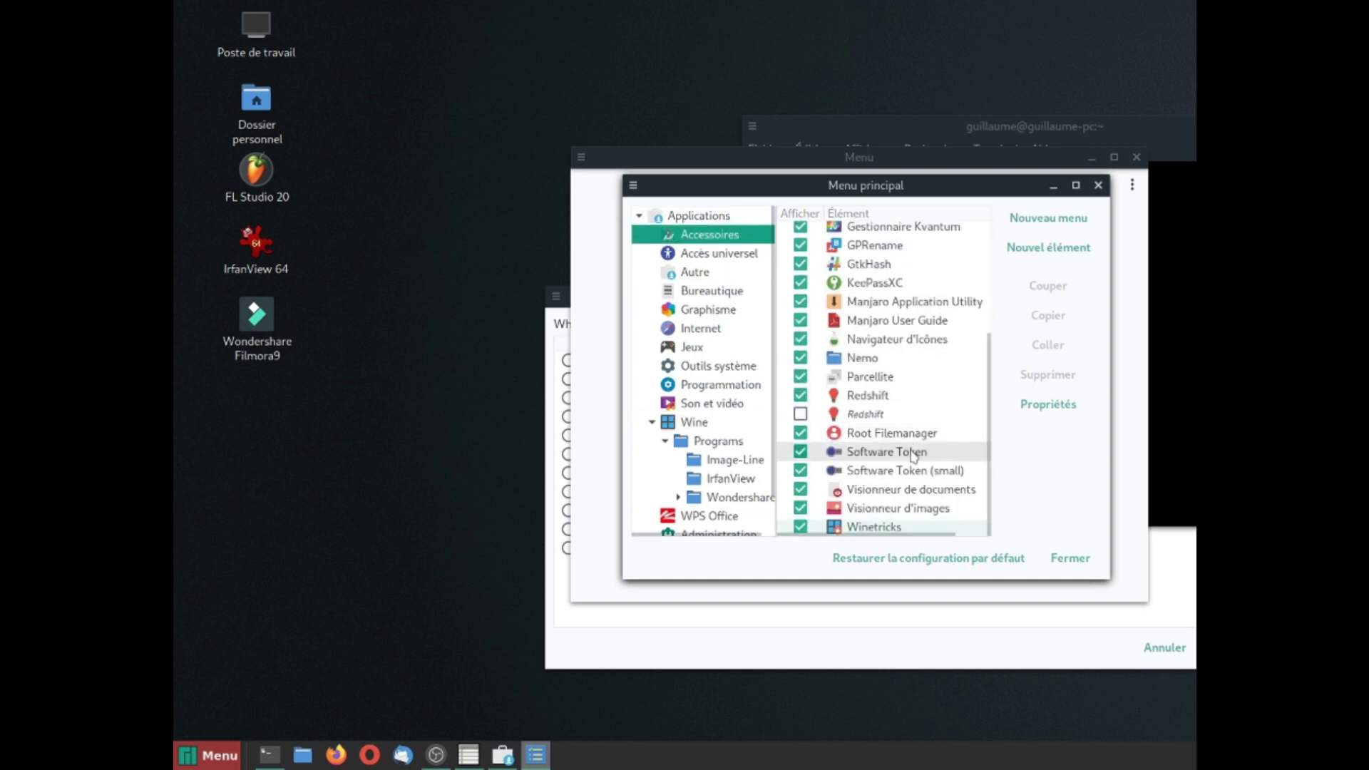
pyautogui.click(873, 531)
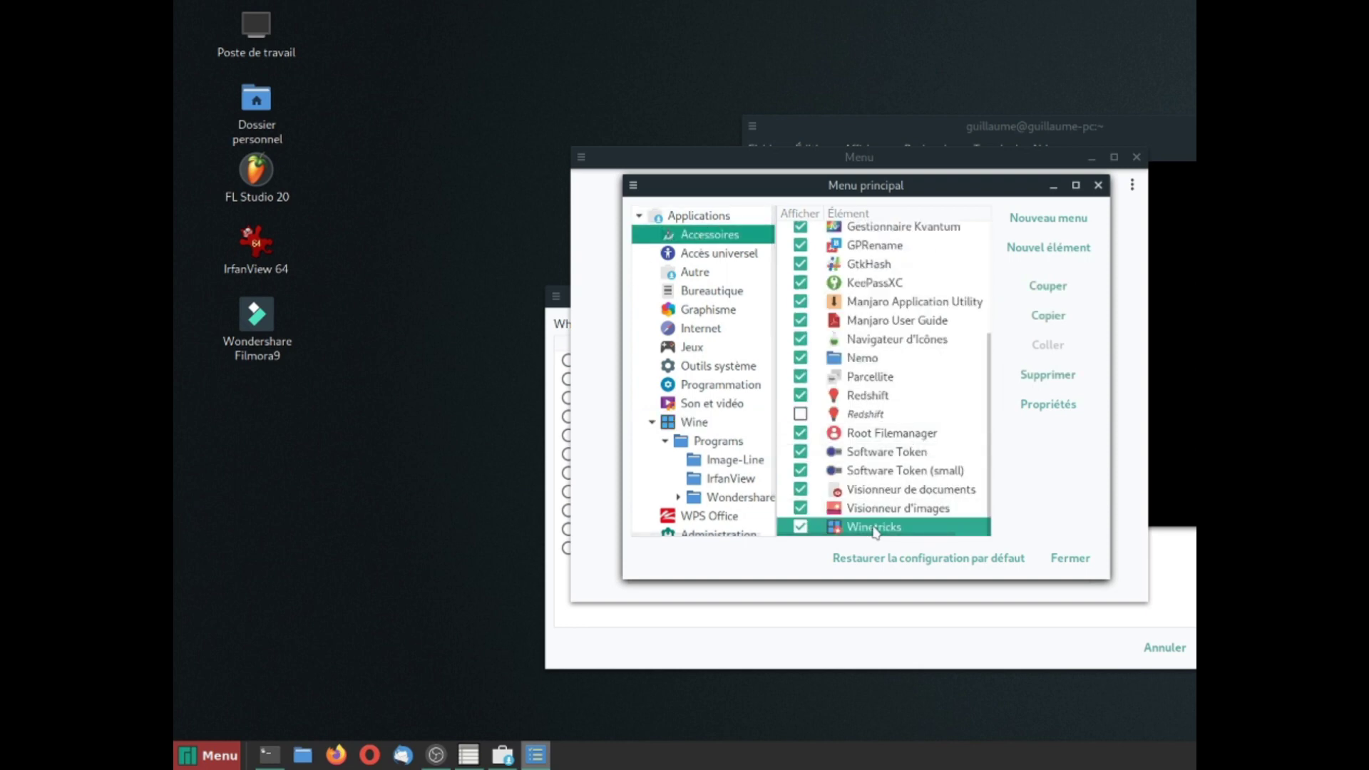
pyautogui.click(1048, 320)
pyautogui.click(694, 421)
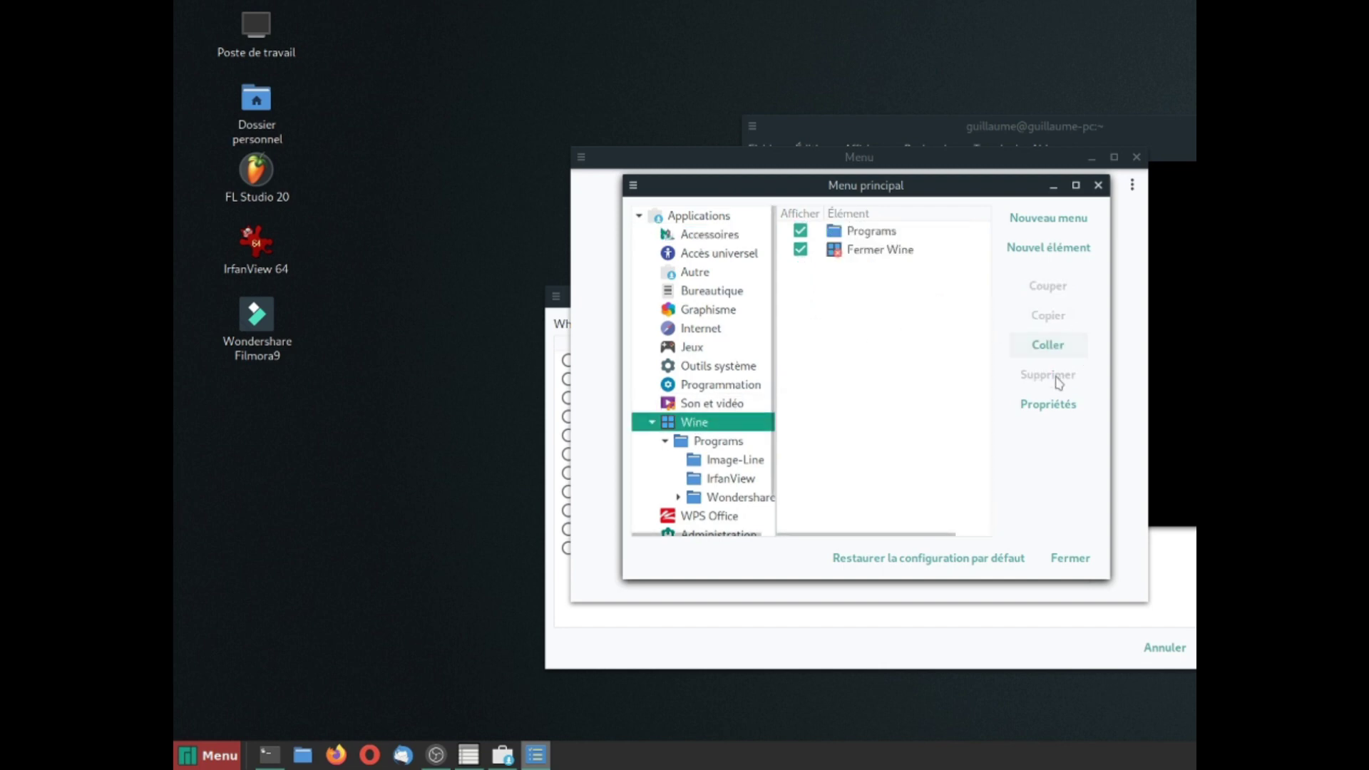
pyautogui.click(1048, 344)
# Step: Close the menu editor and its settings, and check the Wine category in the application menu
pyautogui.click(1072, 558)
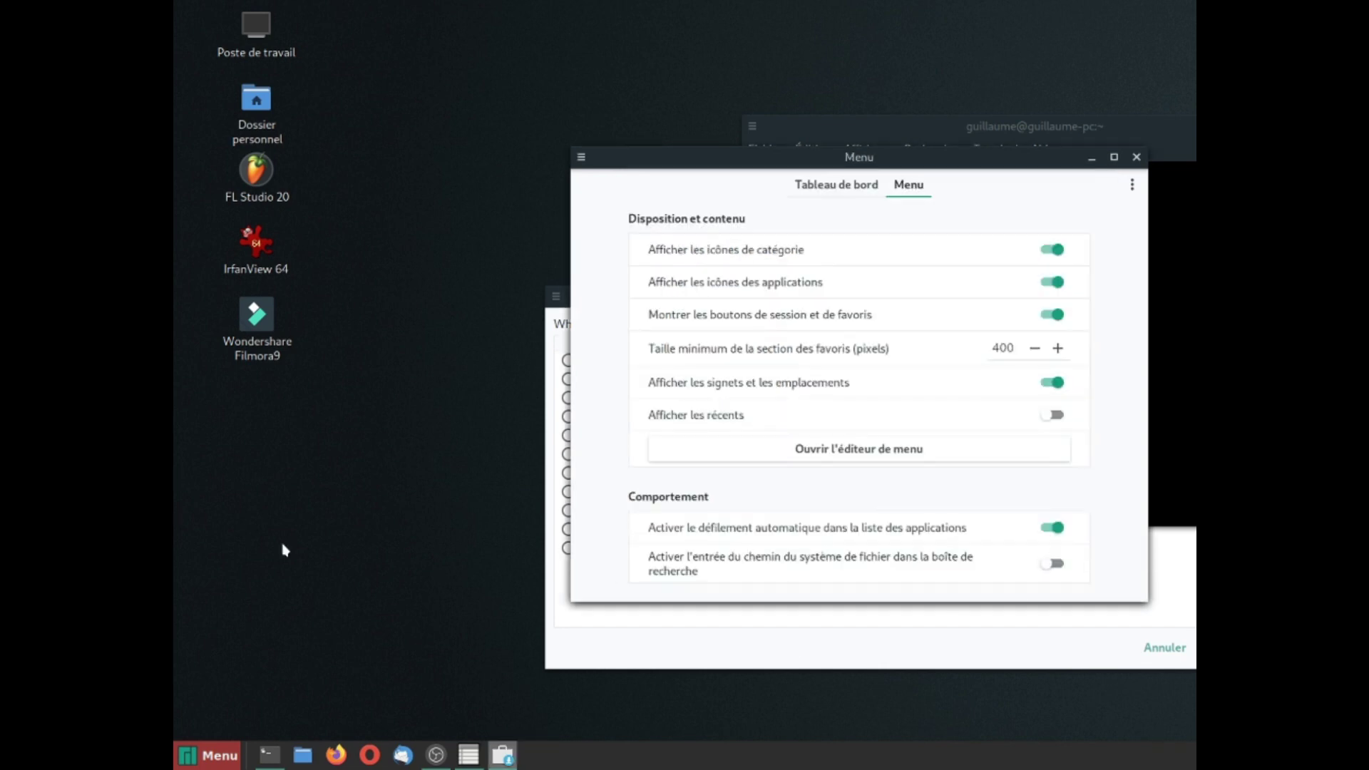
pyautogui.click(1137, 156)
pyautogui.click(193, 754)
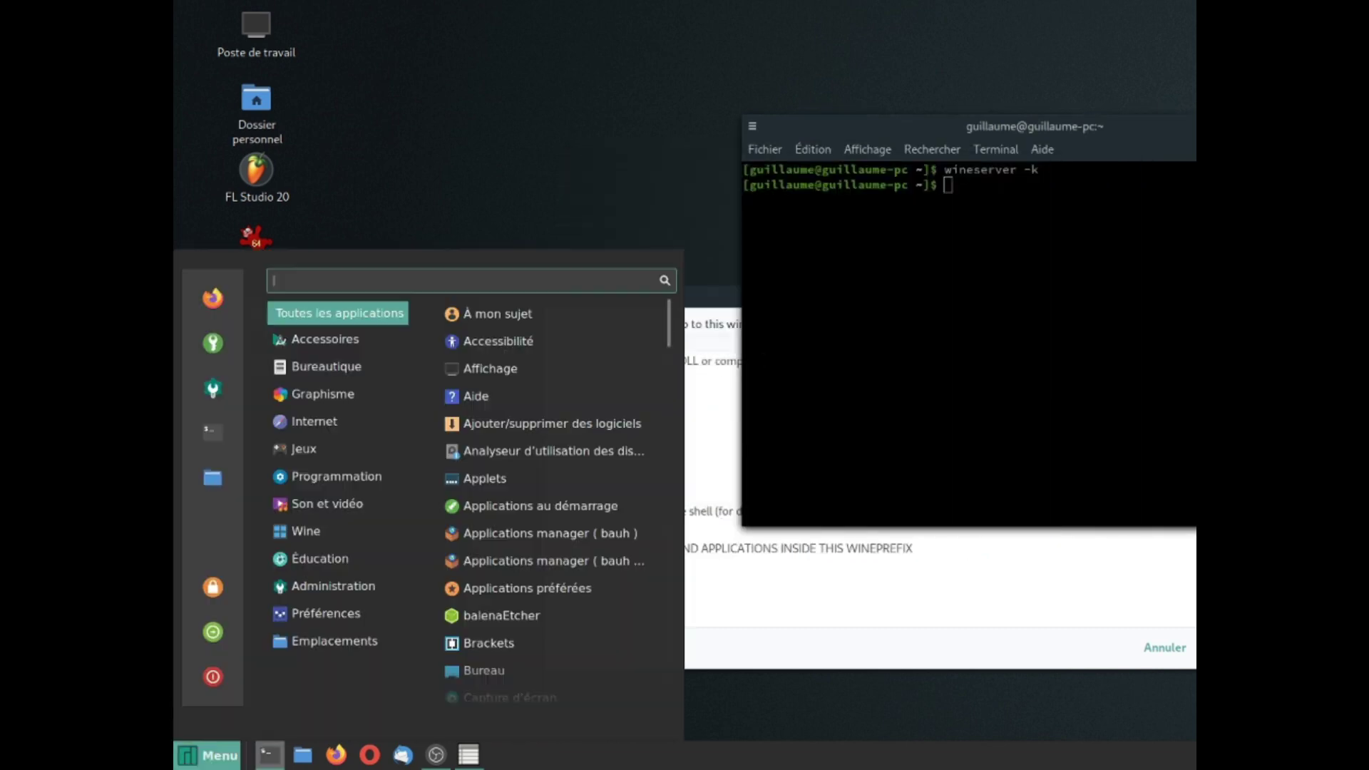
pyautogui.moveTo(307, 536)
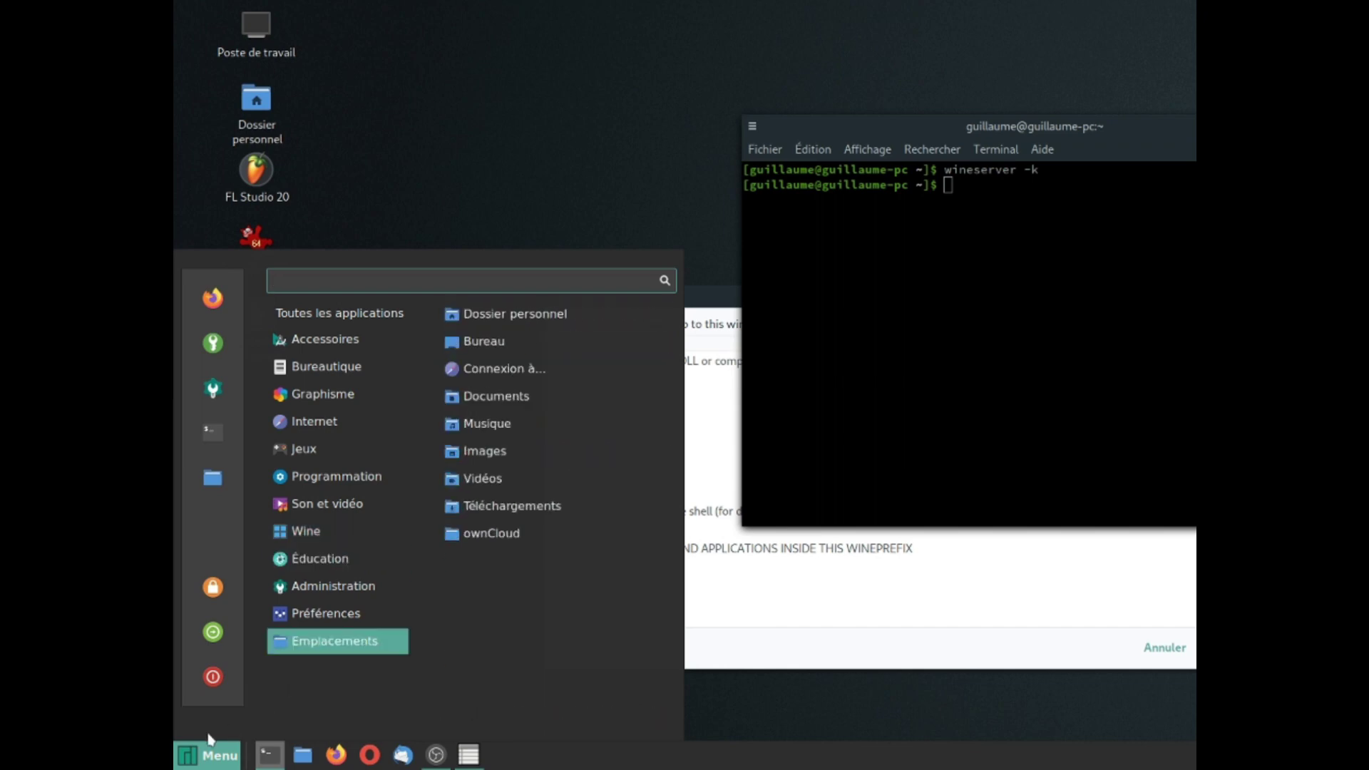
# Step: Reopen the menu editor and hide the Wondershare uninstaller entry in Wine's Filmora9 program folder
pyautogui.rightClick(206, 755)
pyautogui.click(242, 684)
pyautogui.click(898, 449)
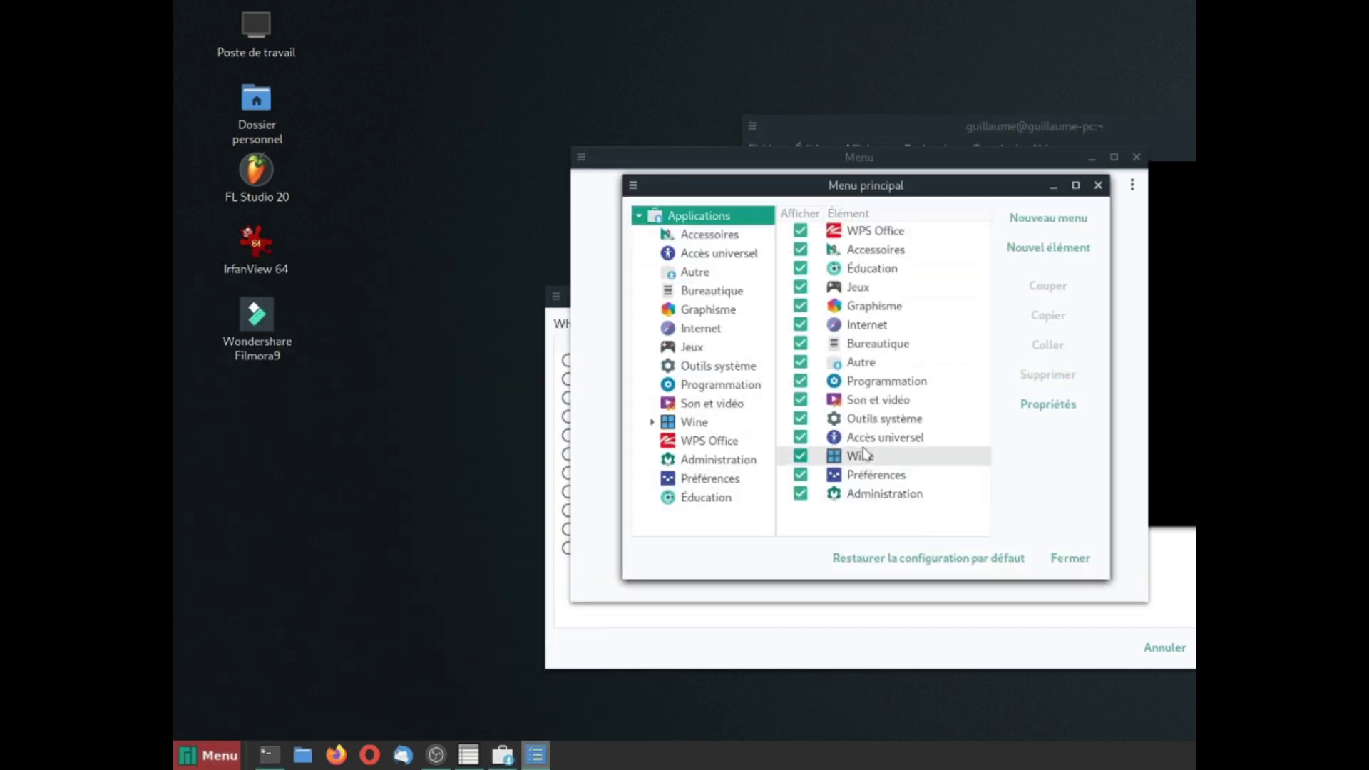
pyautogui.doubleClick(695, 422)
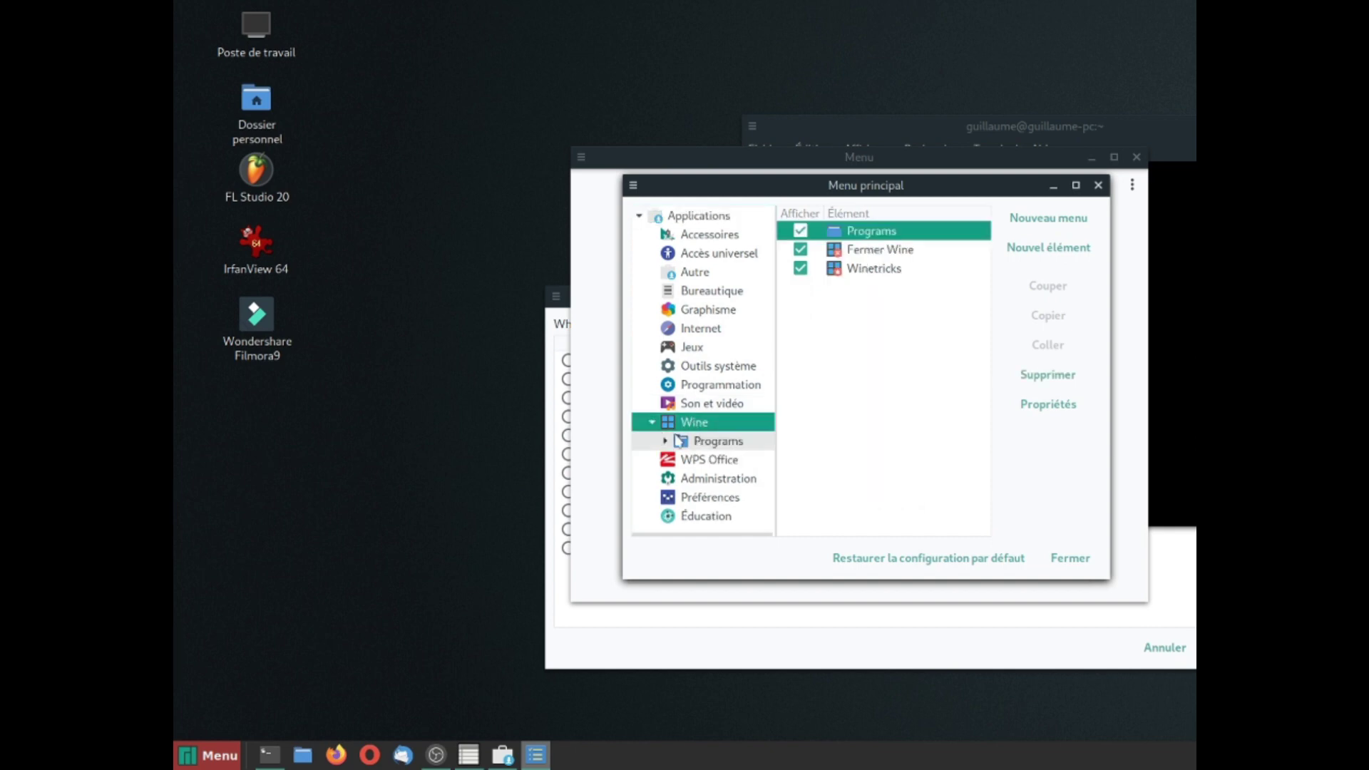
pyautogui.click(709, 442)
pyautogui.click(665, 441)
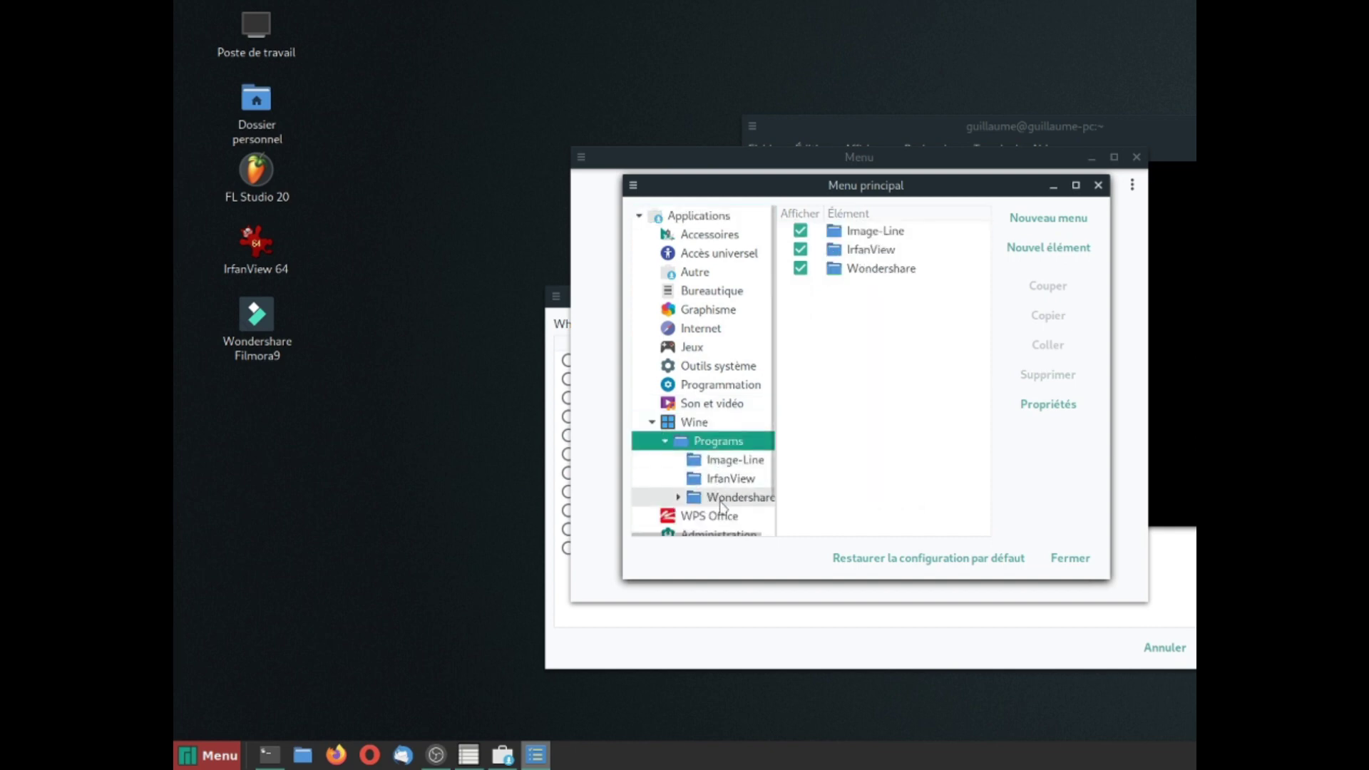
pyautogui.click(689, 499)
pyautogui.click(683, 497)
pyautogui.click(735, 516)
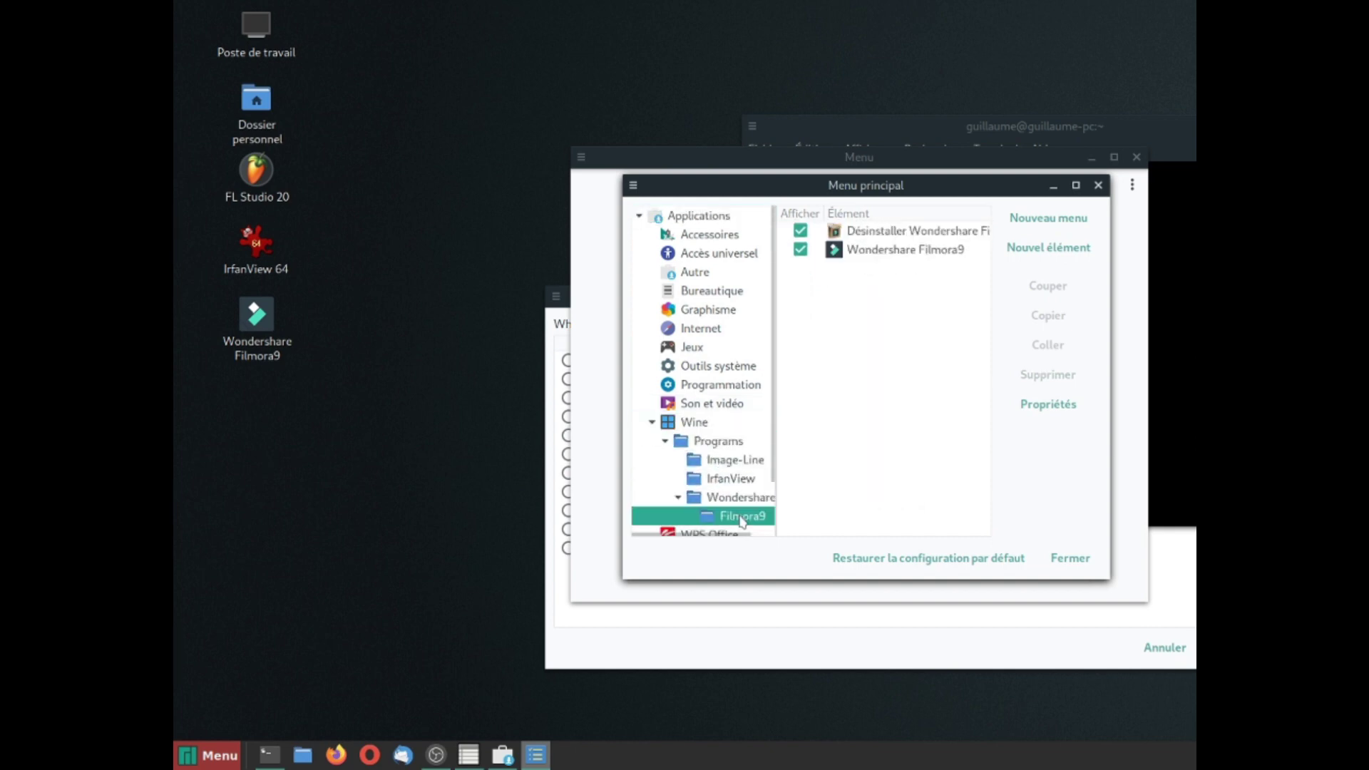
pyautogui.click(916, 231)
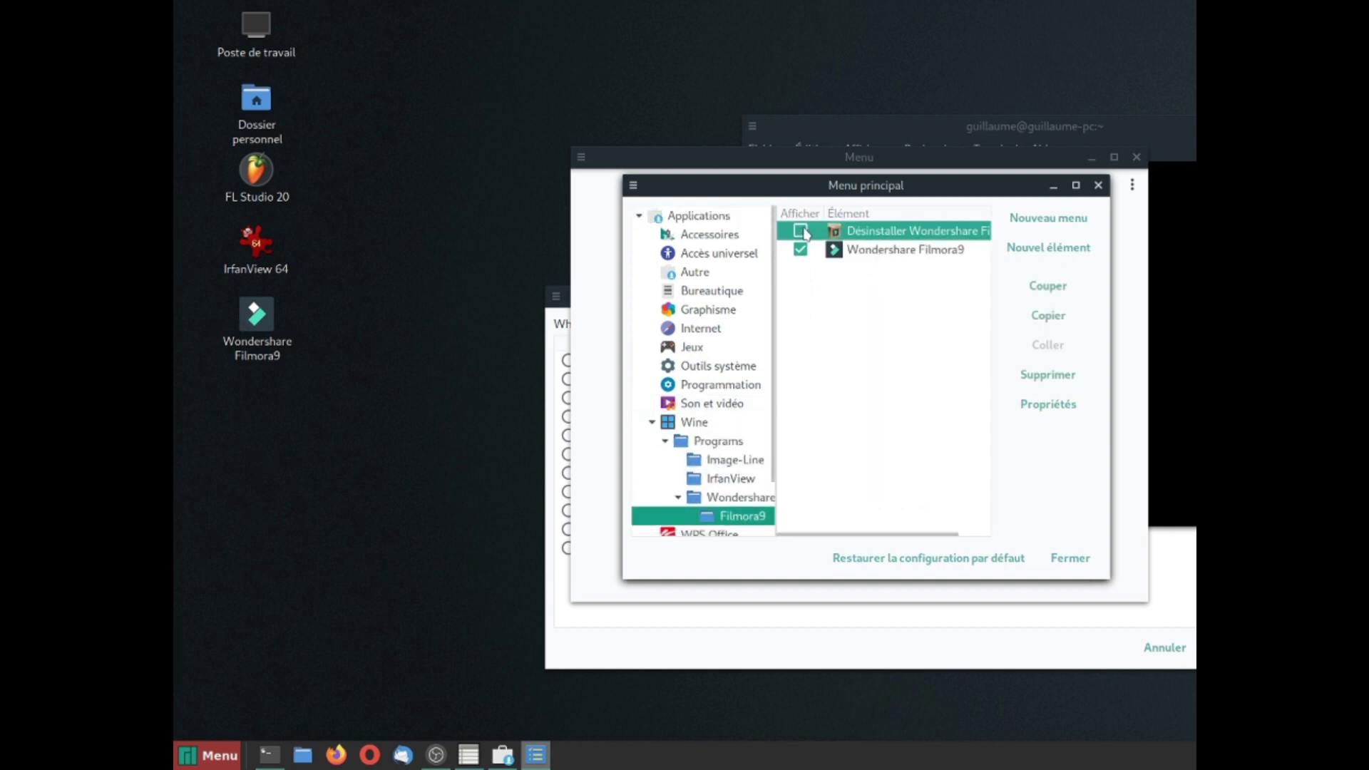
pyautogui.click(1070, 557)
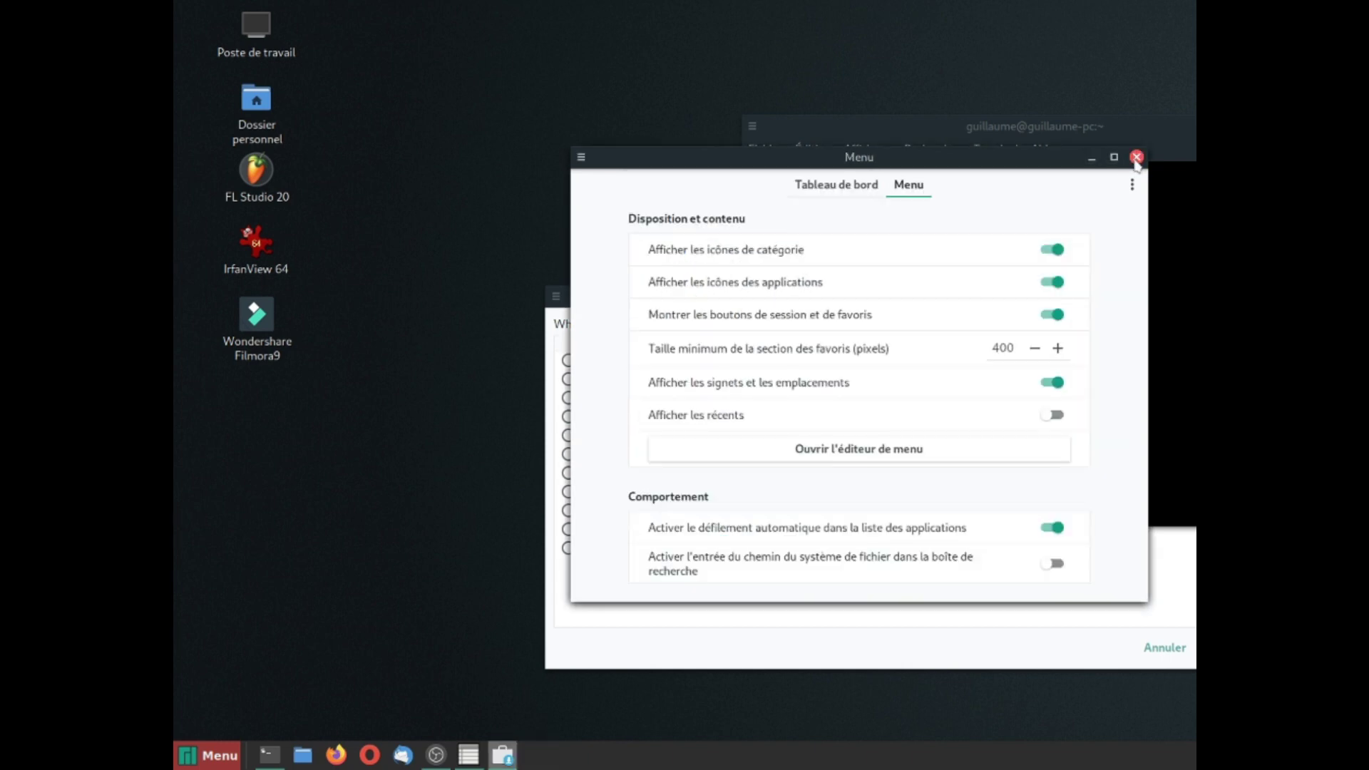
# Step: Close the menu settings and launch Wondershare Filmora9 from the application menu's Wine category
pyautogui.click(1136, 158)
pyautogui.click(207, 755)
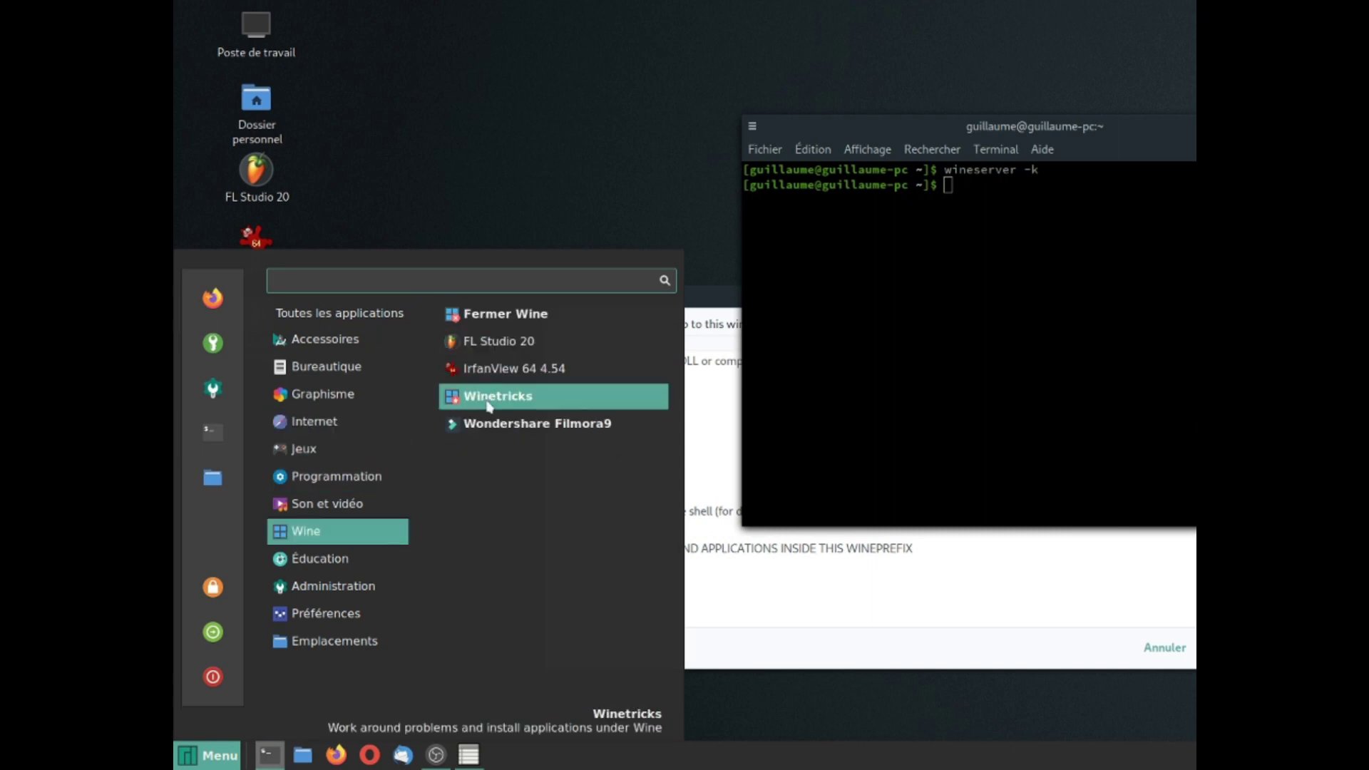
pyautogui.click(487, 425)
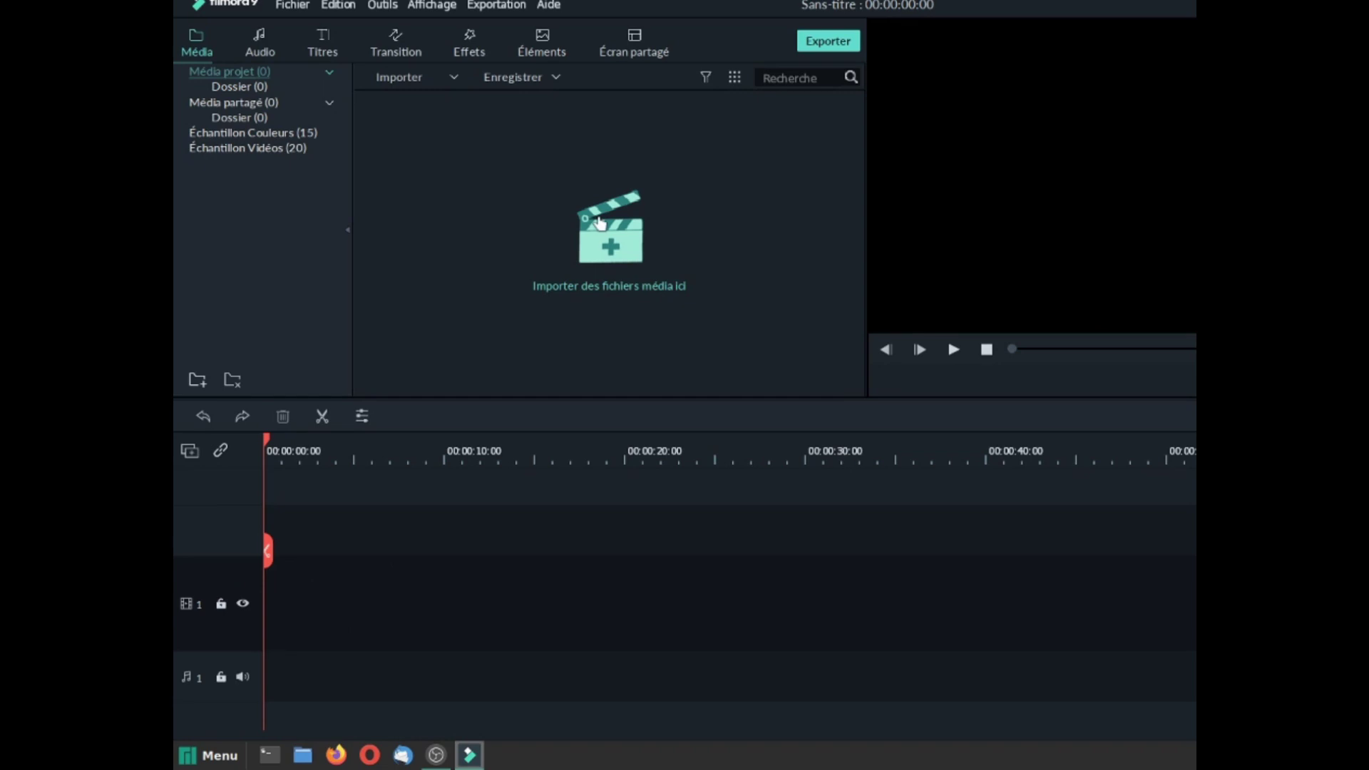
# Step: Import IMG_0185.MOV from the 100APPLE folder, place it on the timeline with the project matched to 1920 x 1080 30fps, and scrub through it
pyautogui.click(613, 250)
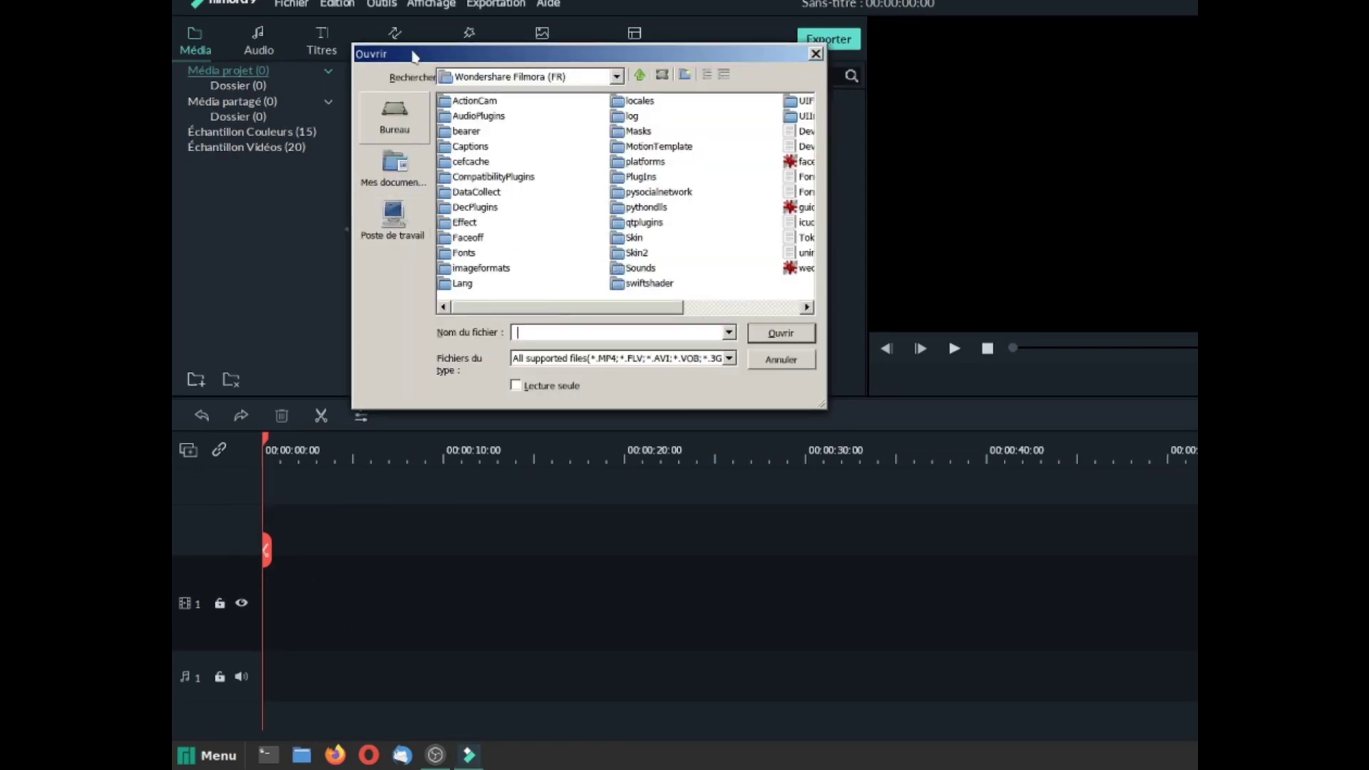
pyautogui.click(413, 178)
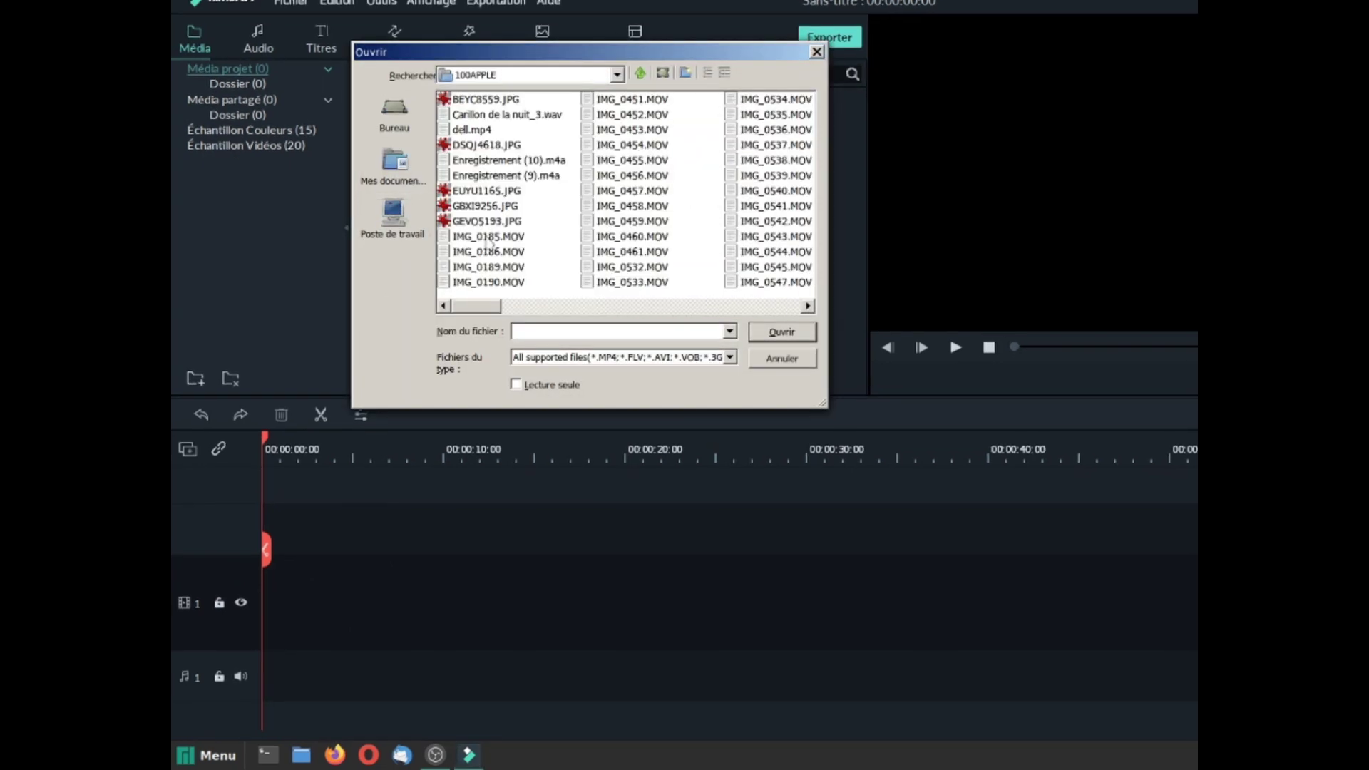
pyautogui.doubleClick(489, 238)
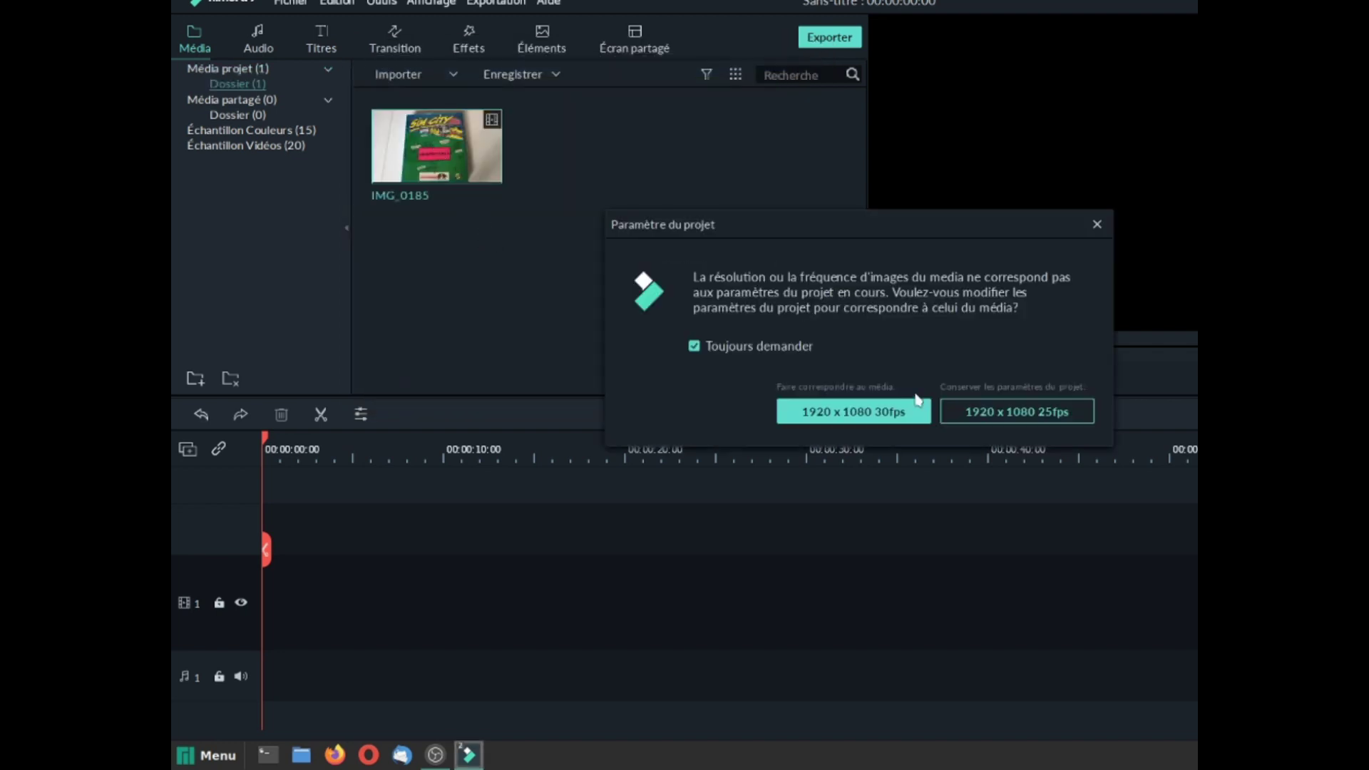
pyautogui.click(834, 413)
pyautogui.moveTo(437, 581); pyautogui.dragTo(494, 581)
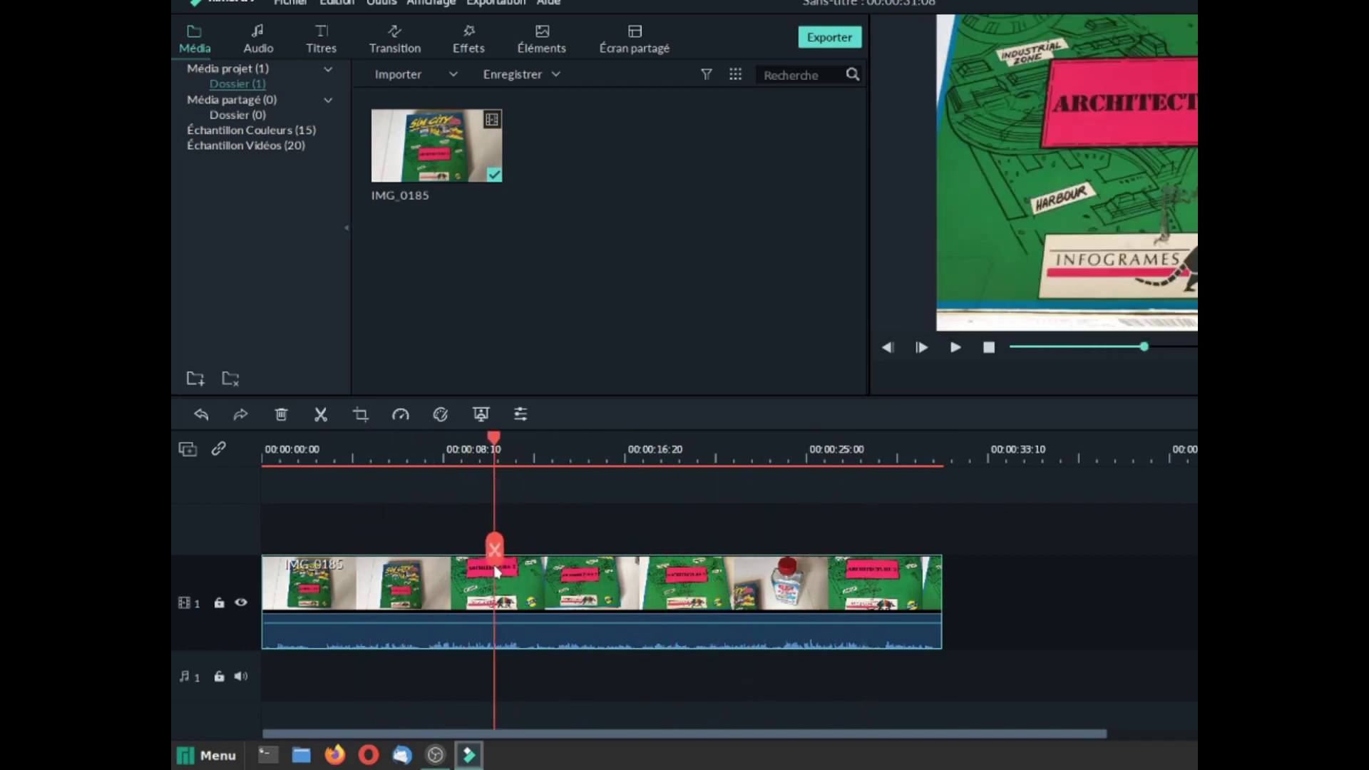
# Step: Export the project locally as the MP4 file Ma vidéo, keeping the H.264 encoder, 1920x1080 resolution and 30 fps
pyautogui.click(493, 3)
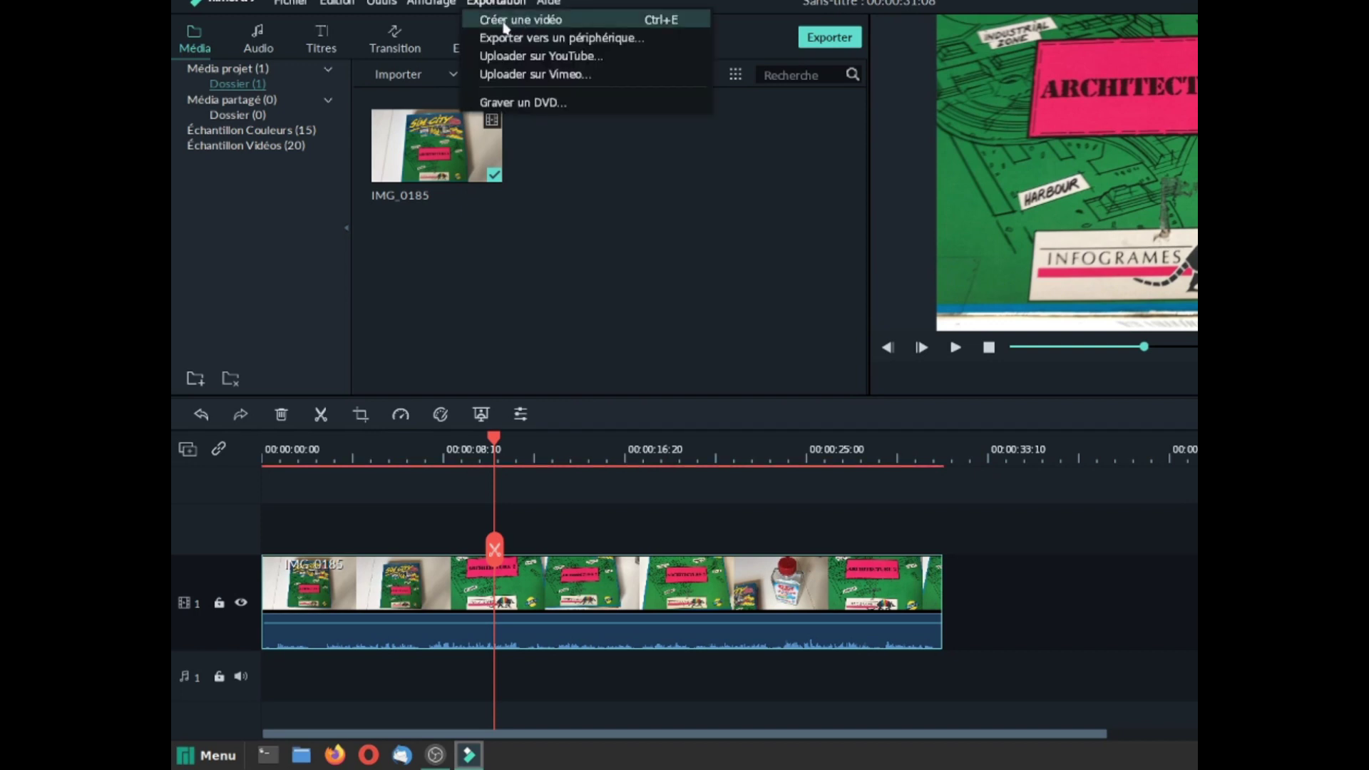
pyautogui.click(504, 21)
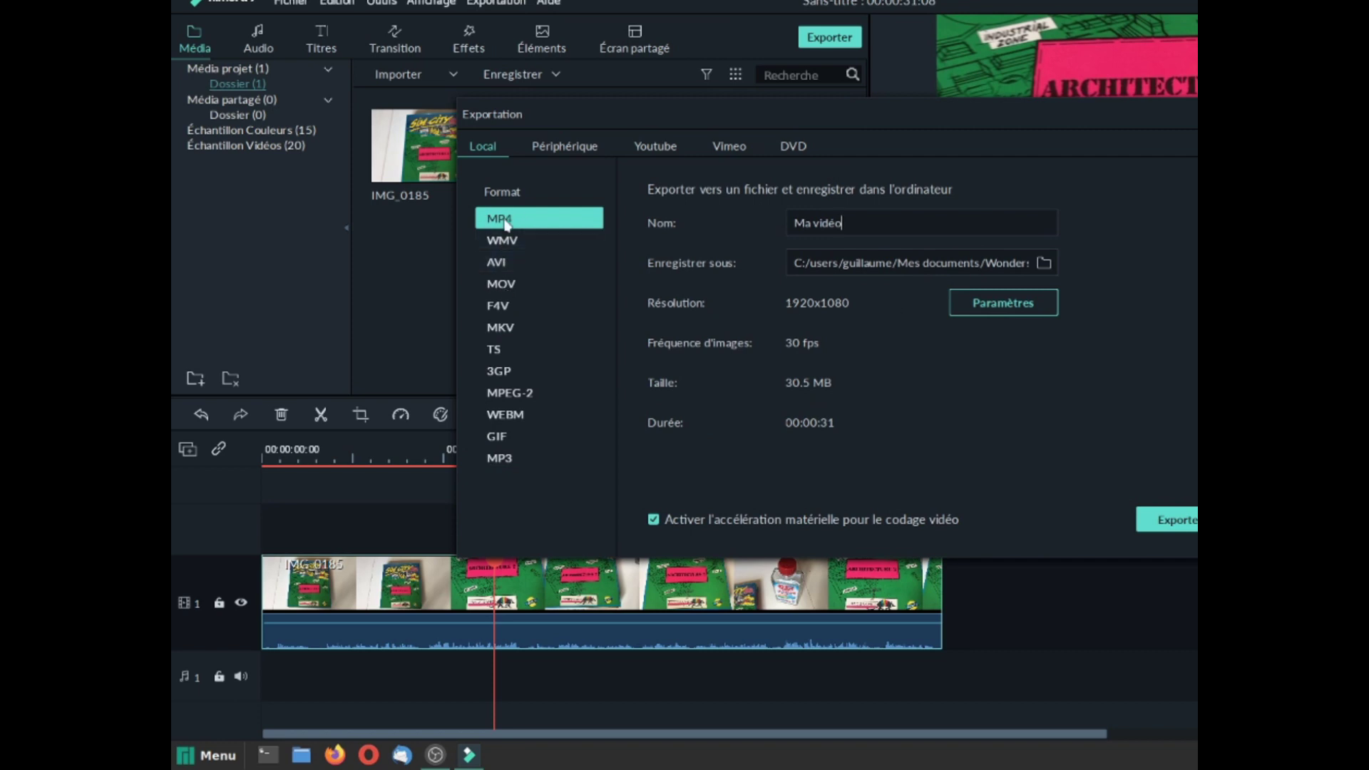
pyautogui.click(963, 312)
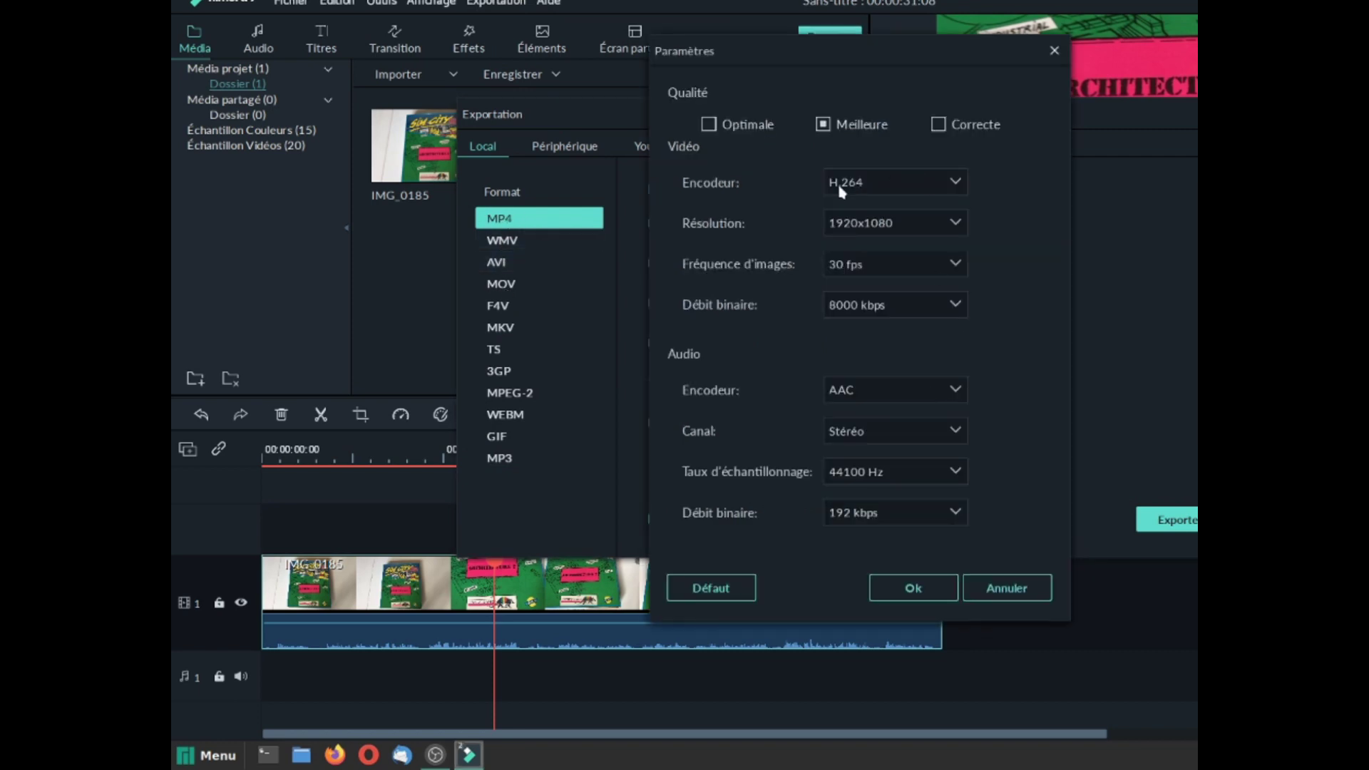
pyautogui.click(956, 183)
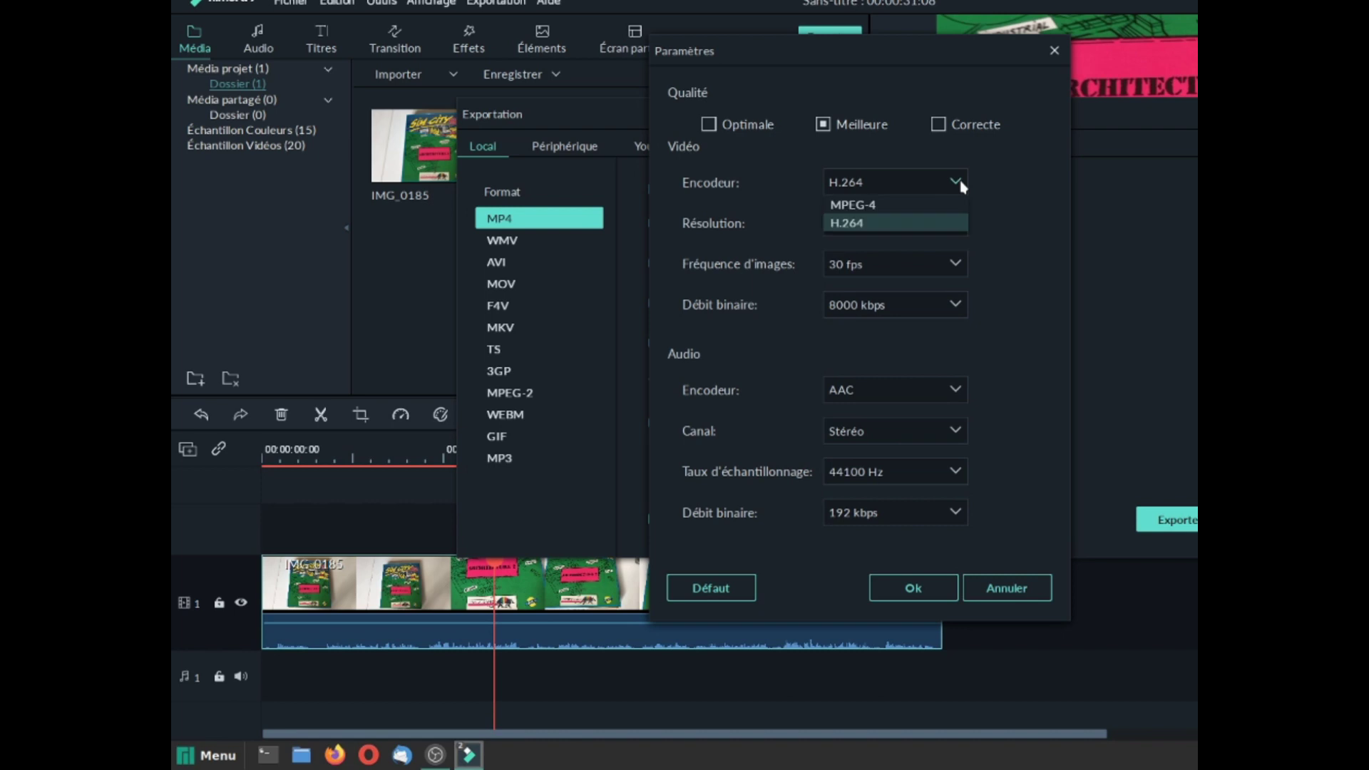
pyautogui.click(961, 183)
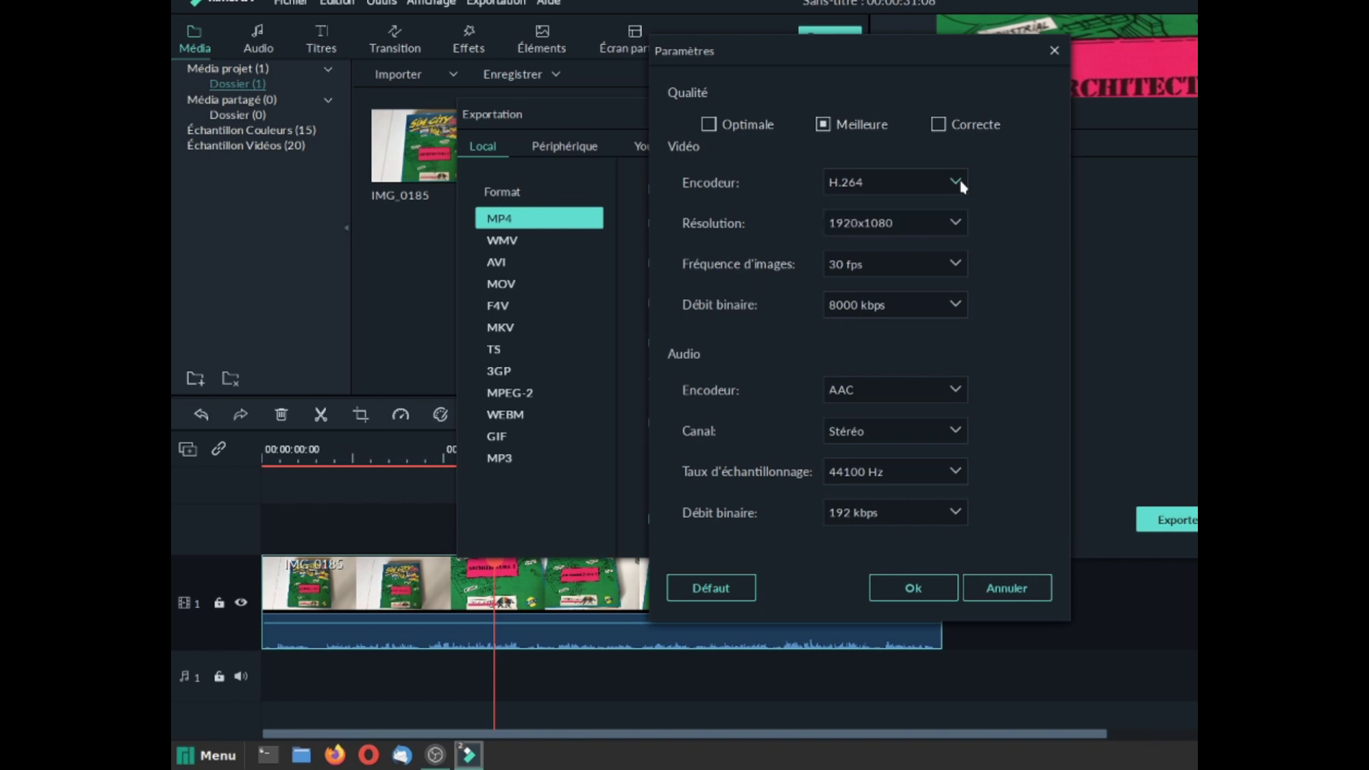
pyautogui.click(908, 591)
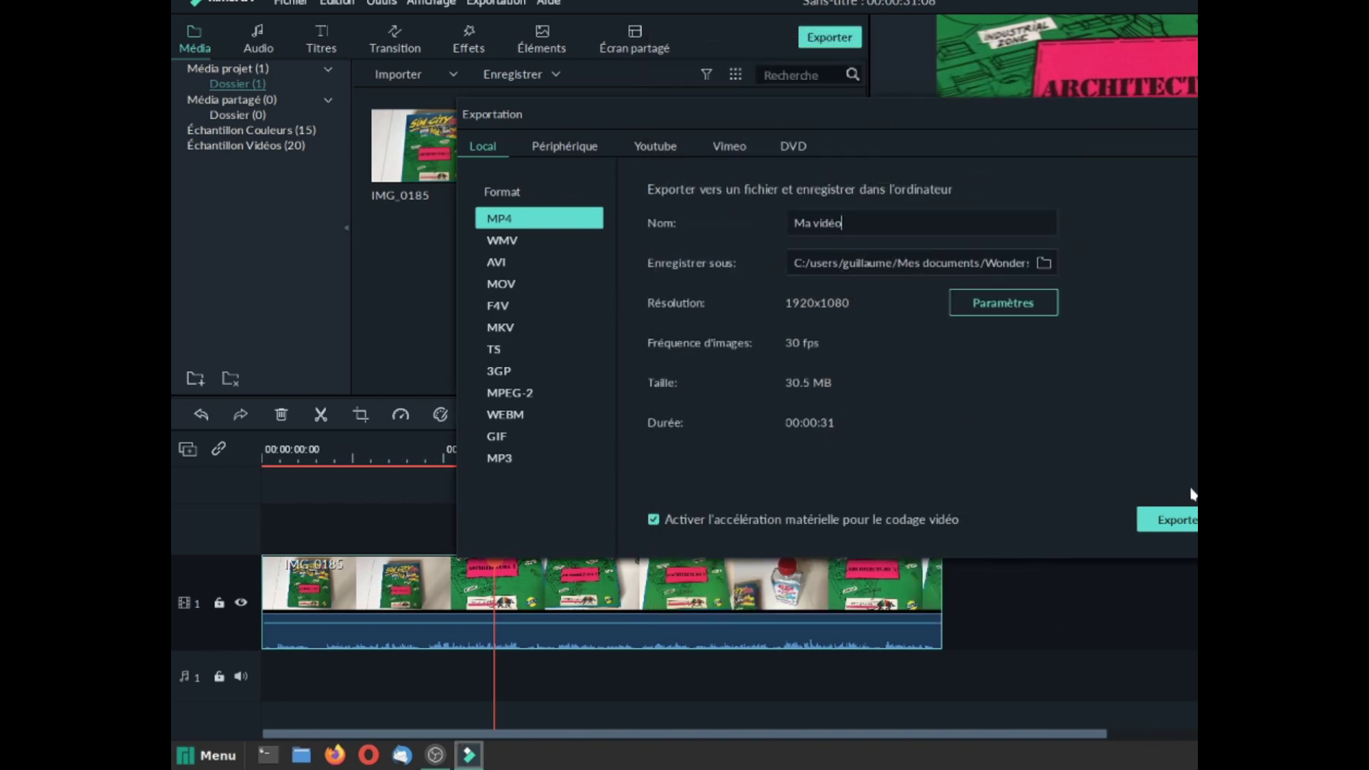
pyautogui.click(1172, 521)
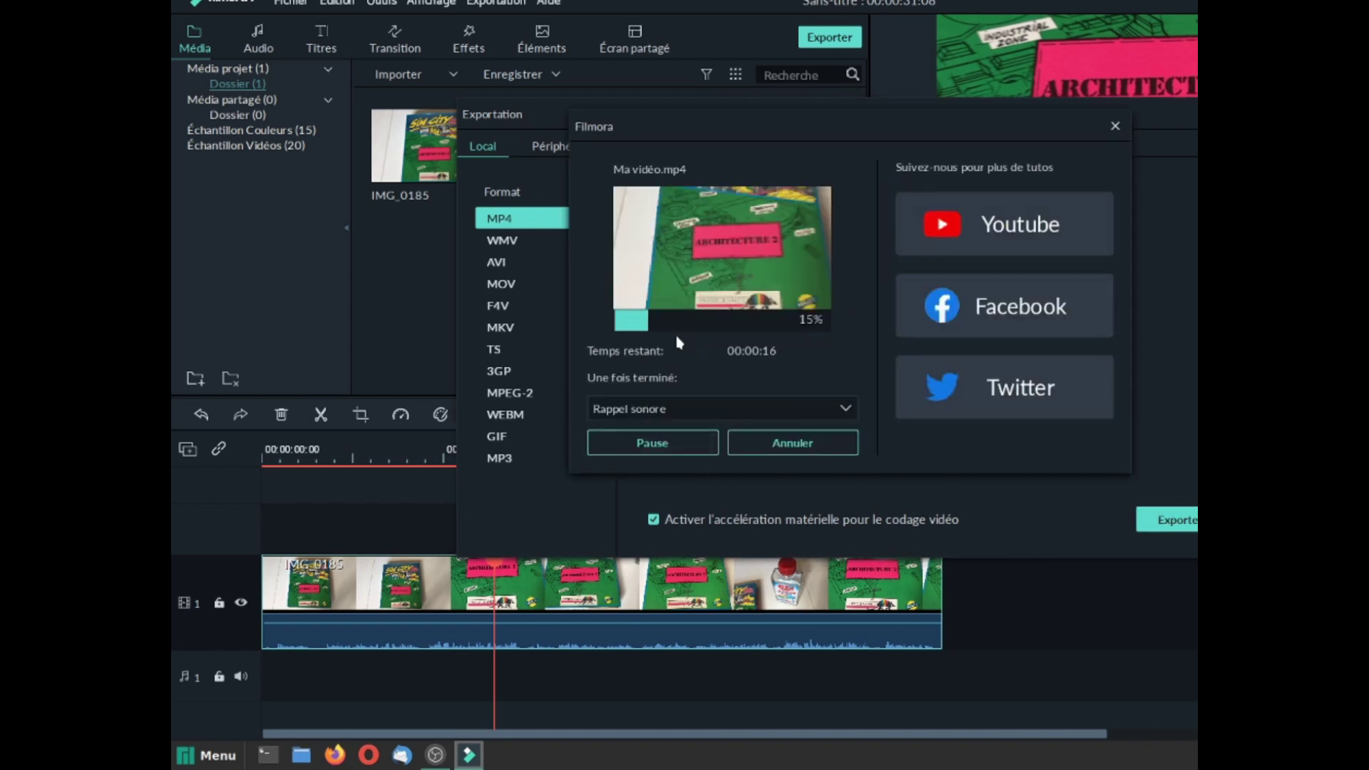
pyautogui.moveTo(808, 140); pyautogui.dragTo(896, 77)
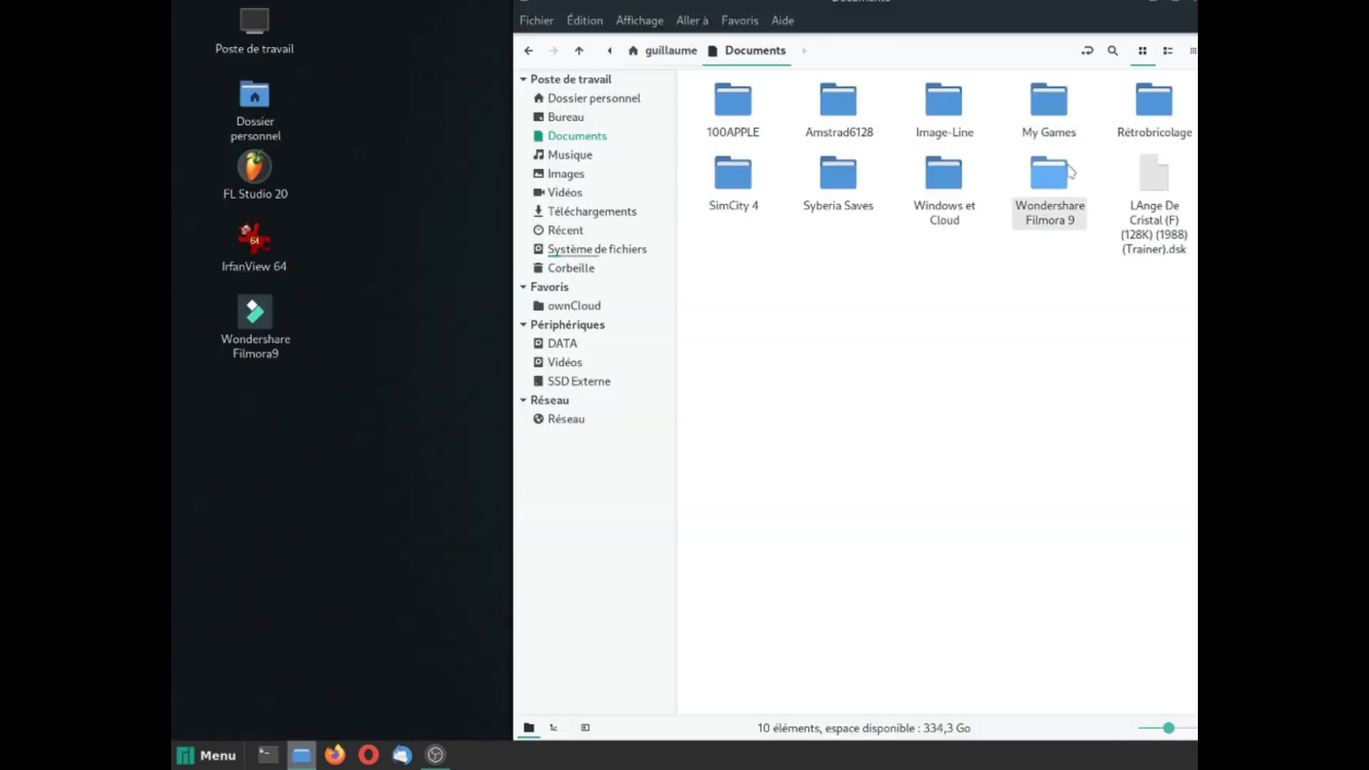
# Step: Open the Output folder inside Documents' Wondershare Filmora 9 folder and play the exported video in the file manager
pyautogui.doubleClick(1049, 173)
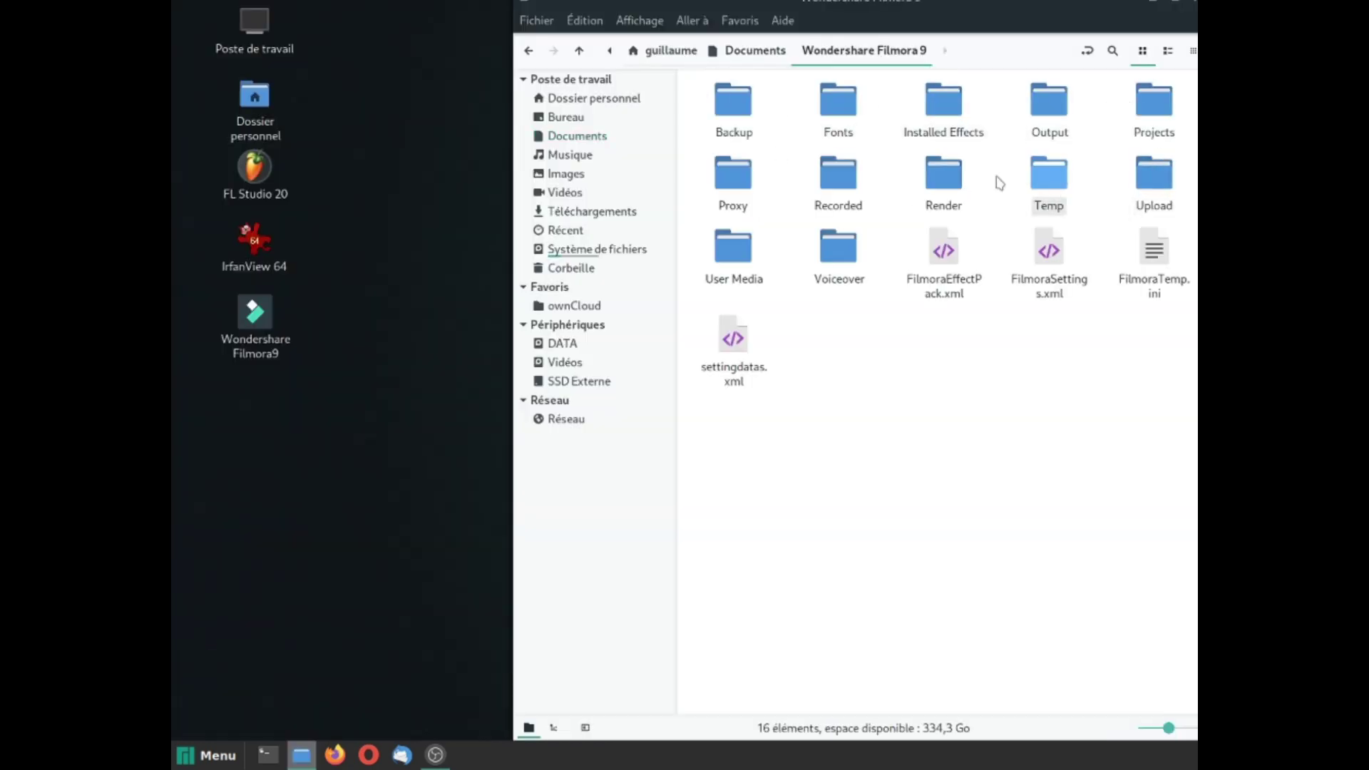
pyautogui.doubleClick(1046, 110)
pyautogui.doubleClick(733, 92)
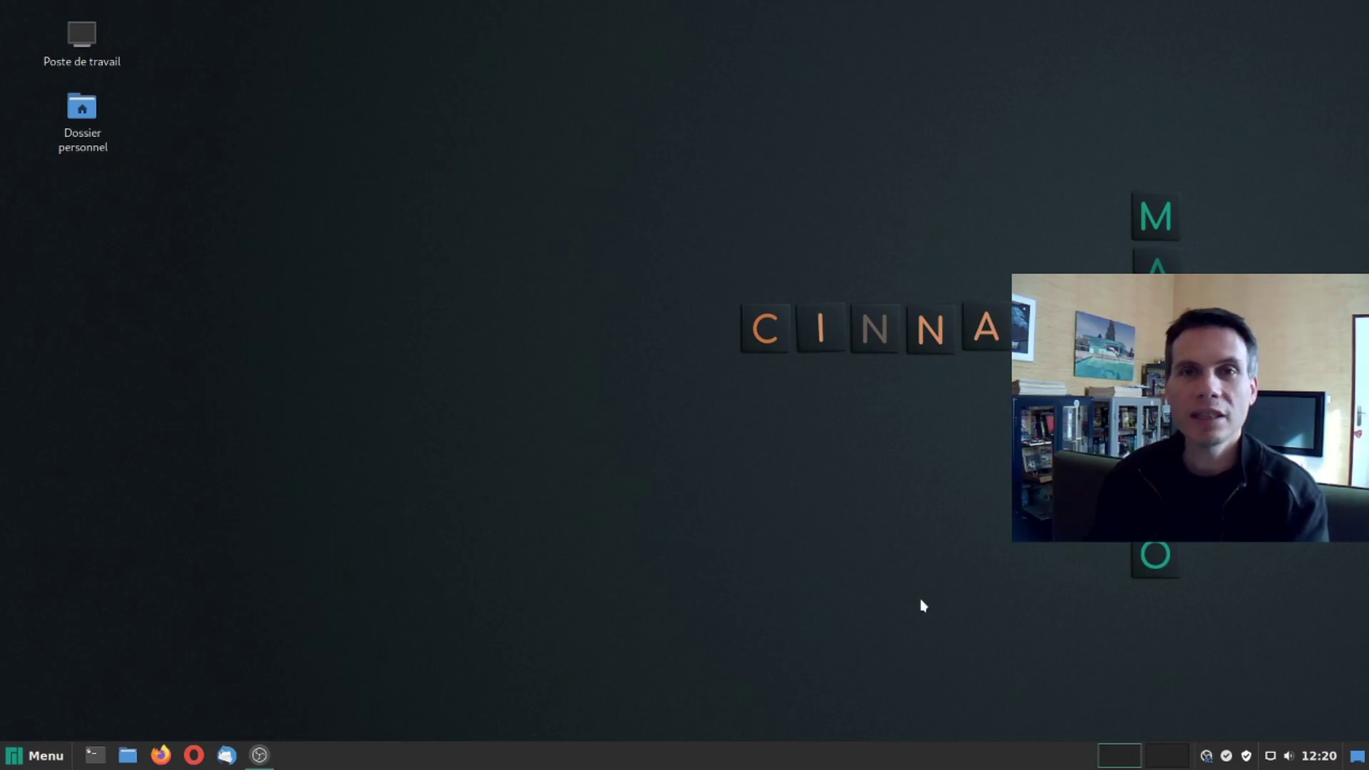
# Step: Launch Winetricks from the application menu, acknowledge its 64-bit prefix notice and select the default wineprefix
pyautogui.click(35, 754)
pyautogui.click(307, 376)
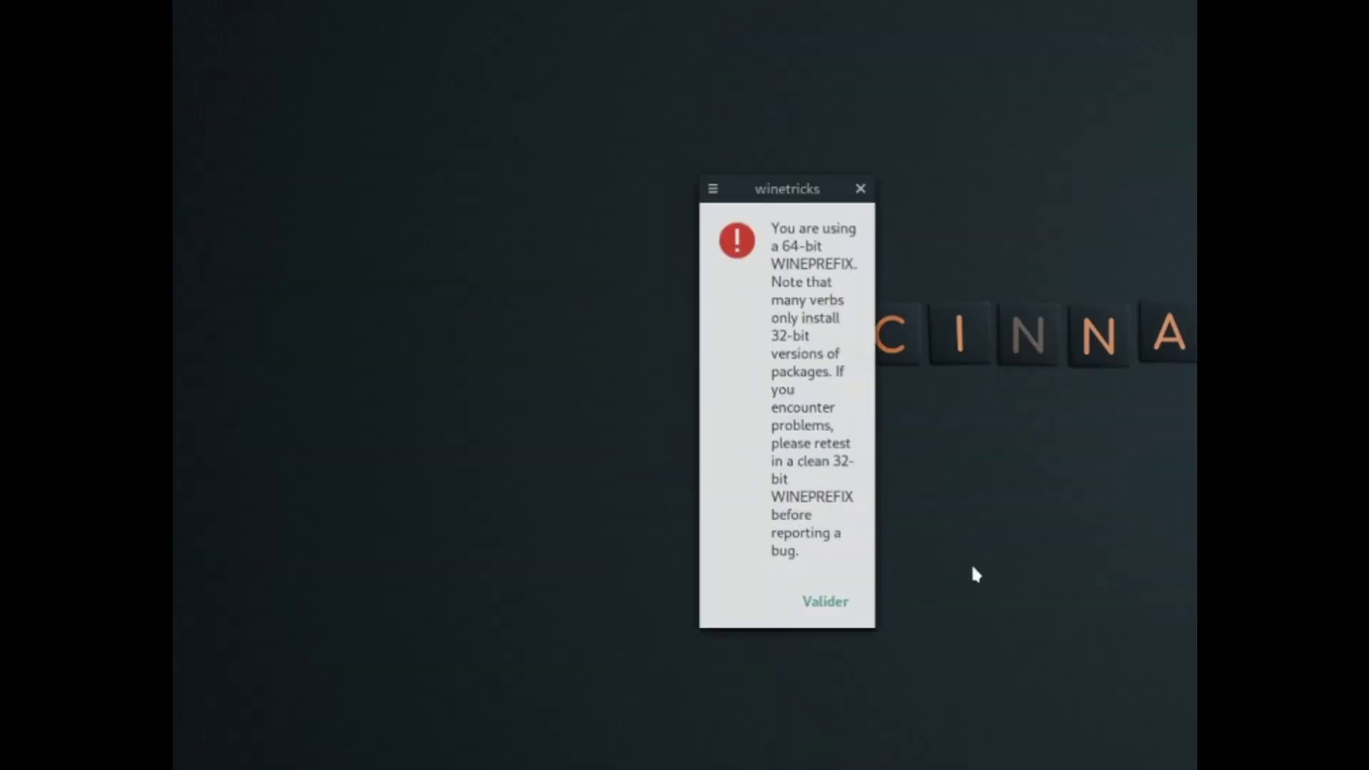
pyautogui.click(842, 610)
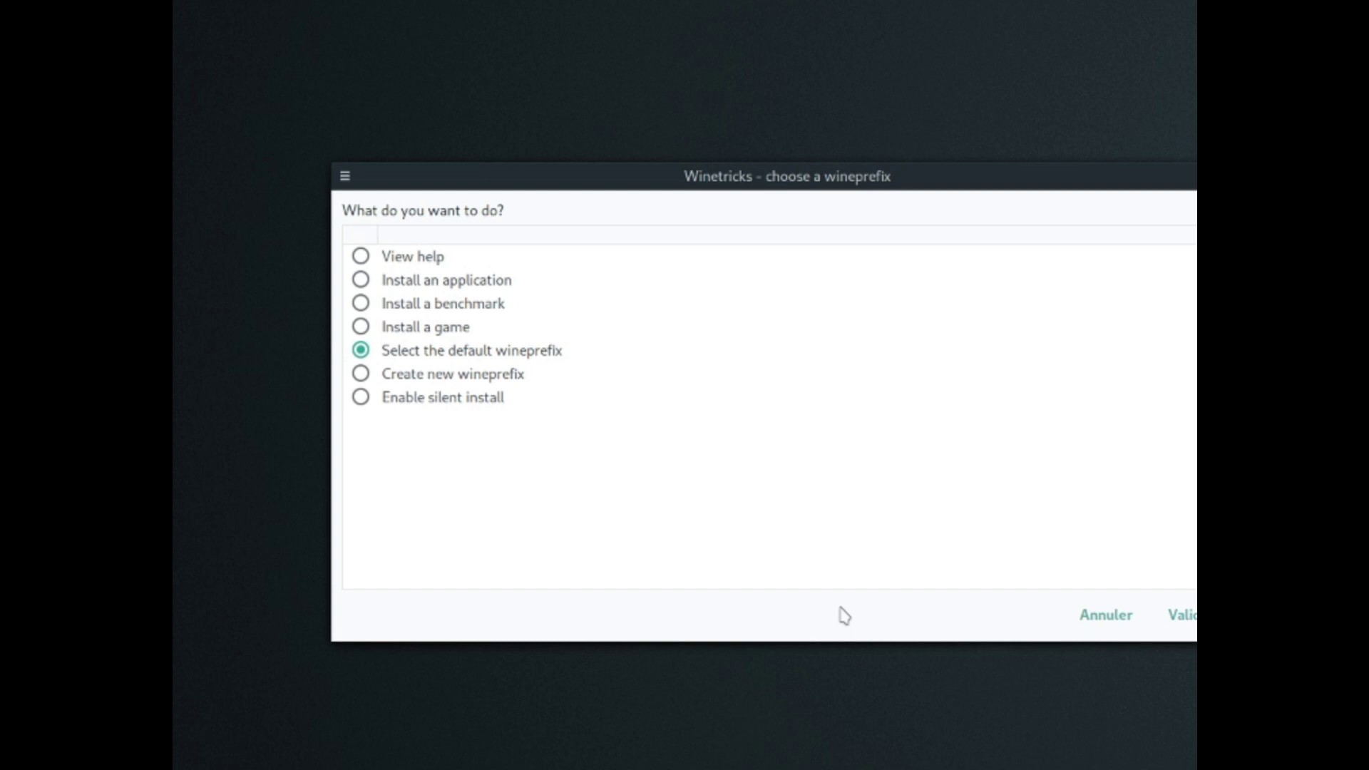
pyautogui.click(1185, 616)
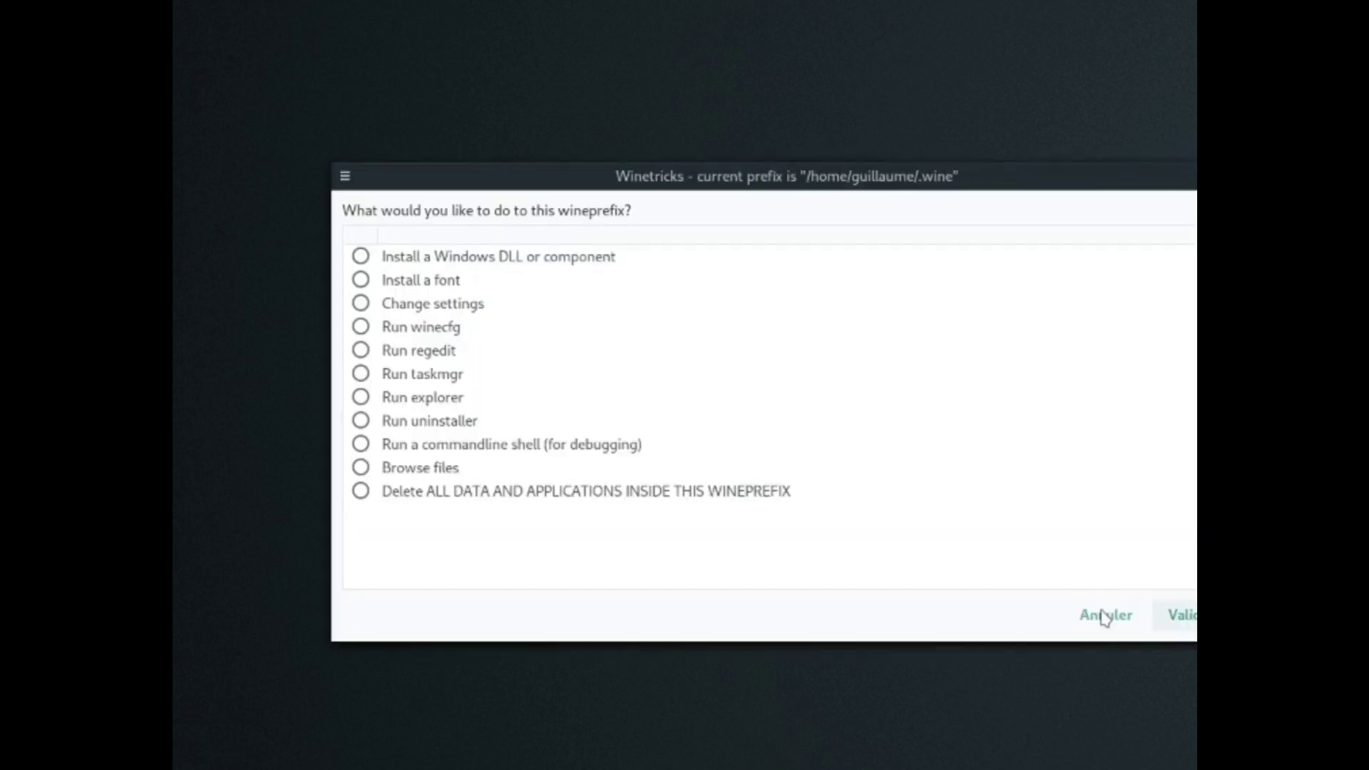
# Step: Choose to install a font in the wineprefix and select the corefonts package with the MS Arial, Courier and Times fonts
pyautogui.click(361, 280)
pyautogui.click(1185, 616)
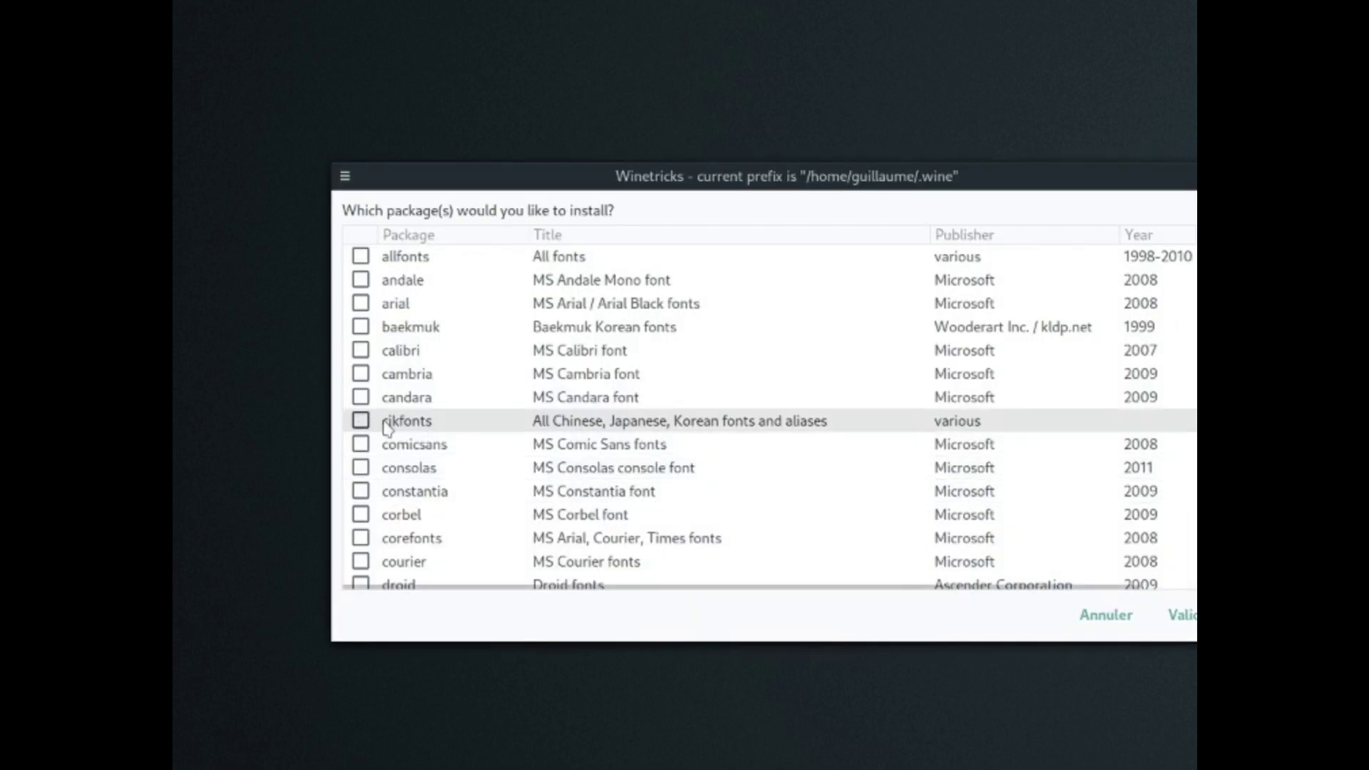
pyautogui.scroll(-1, 420, 453)
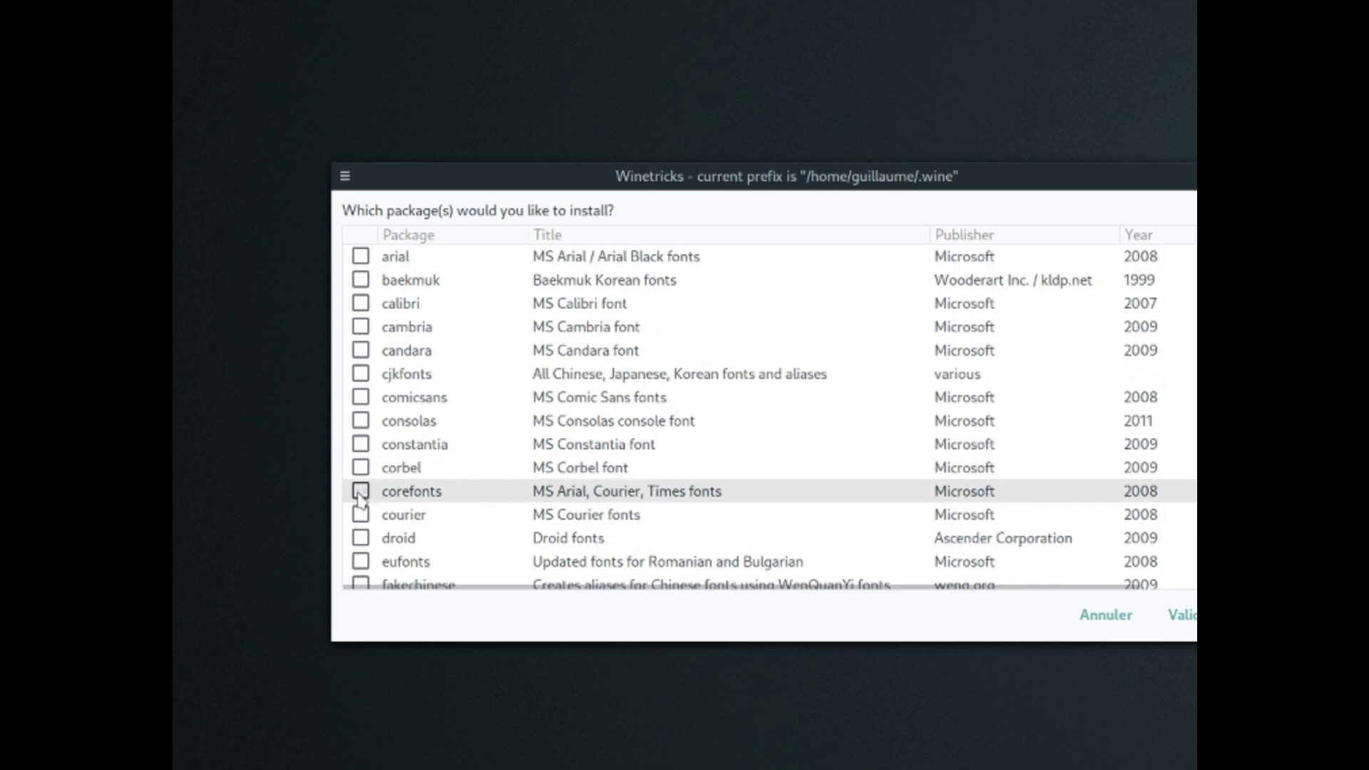
pyautogui.click(424, 496)
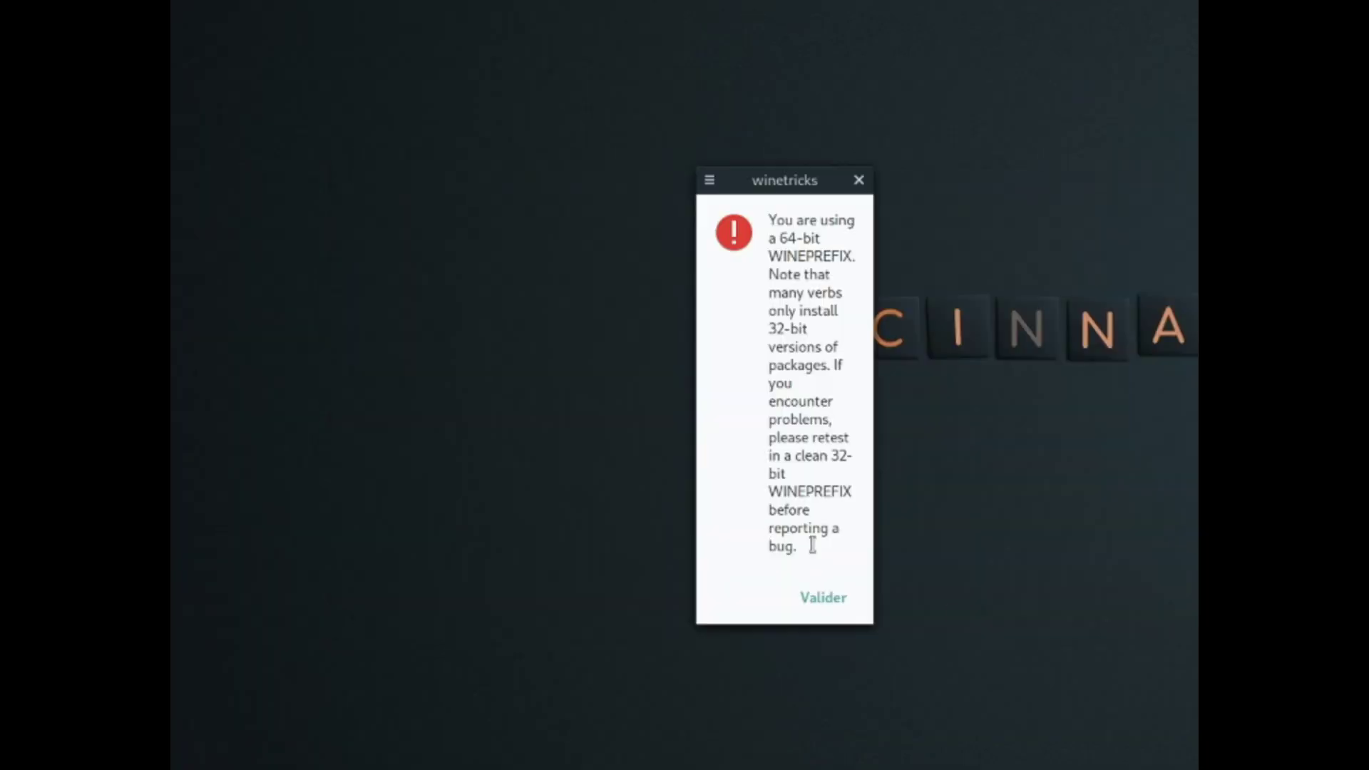
# Step: Acknowledge every Winetricks notice until the corefonts installation completes, and close Winetricks
pyautogui.click(841, 606)
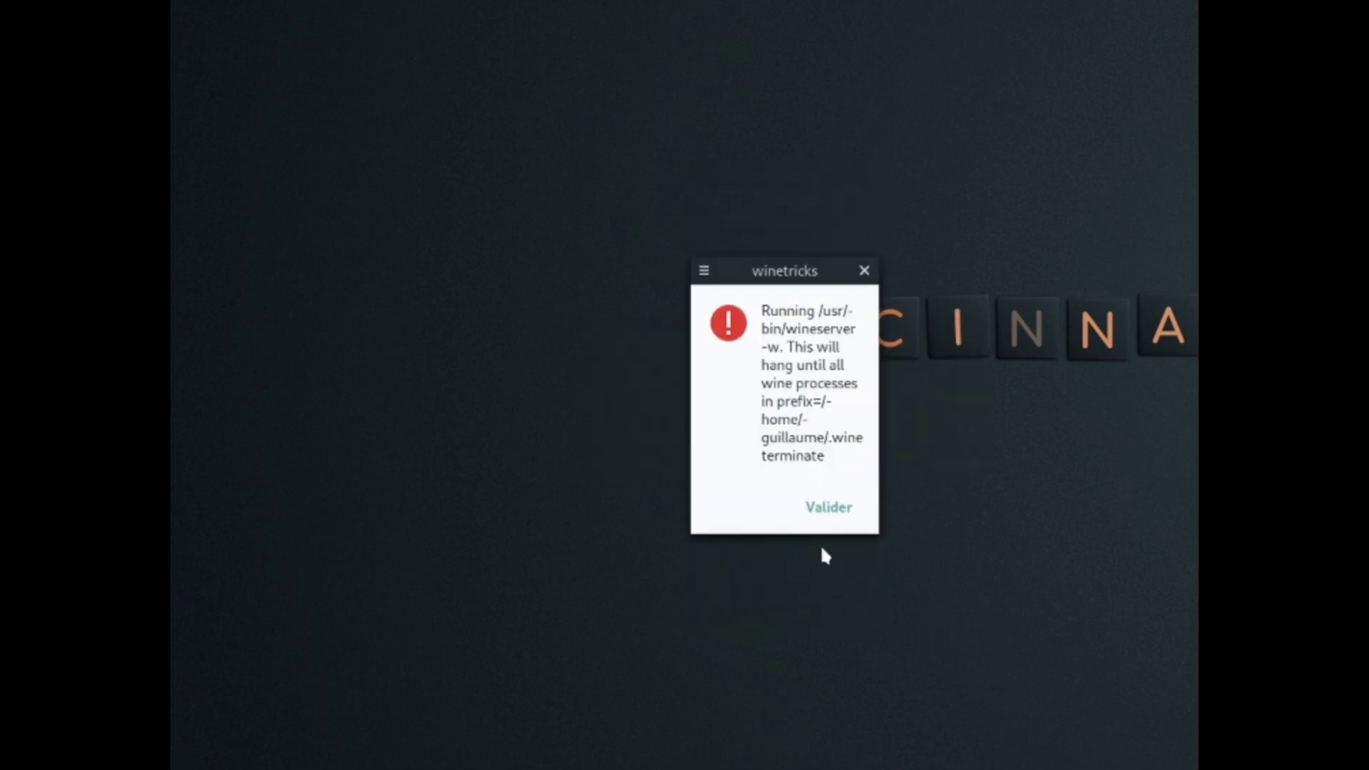
pyautogui.click(834, 511)
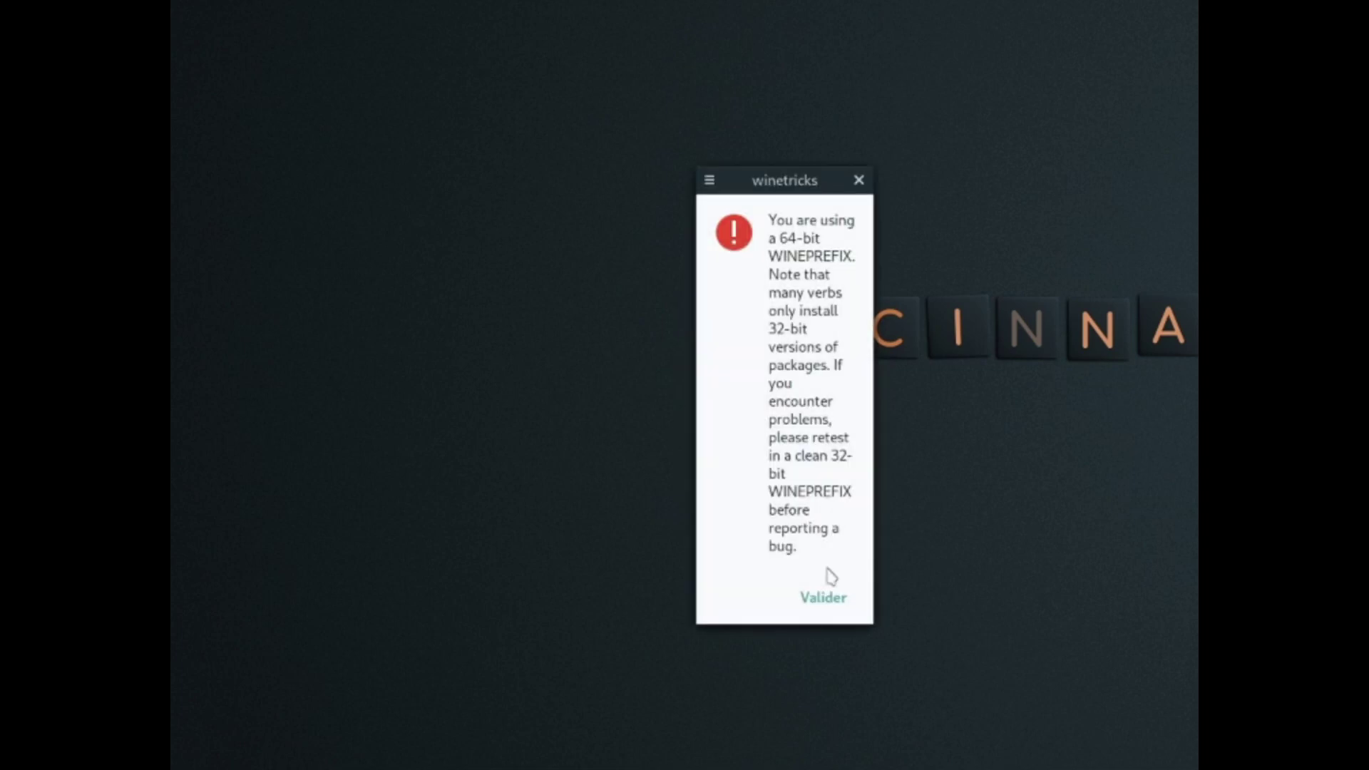
pyautogui.click(829, 599)
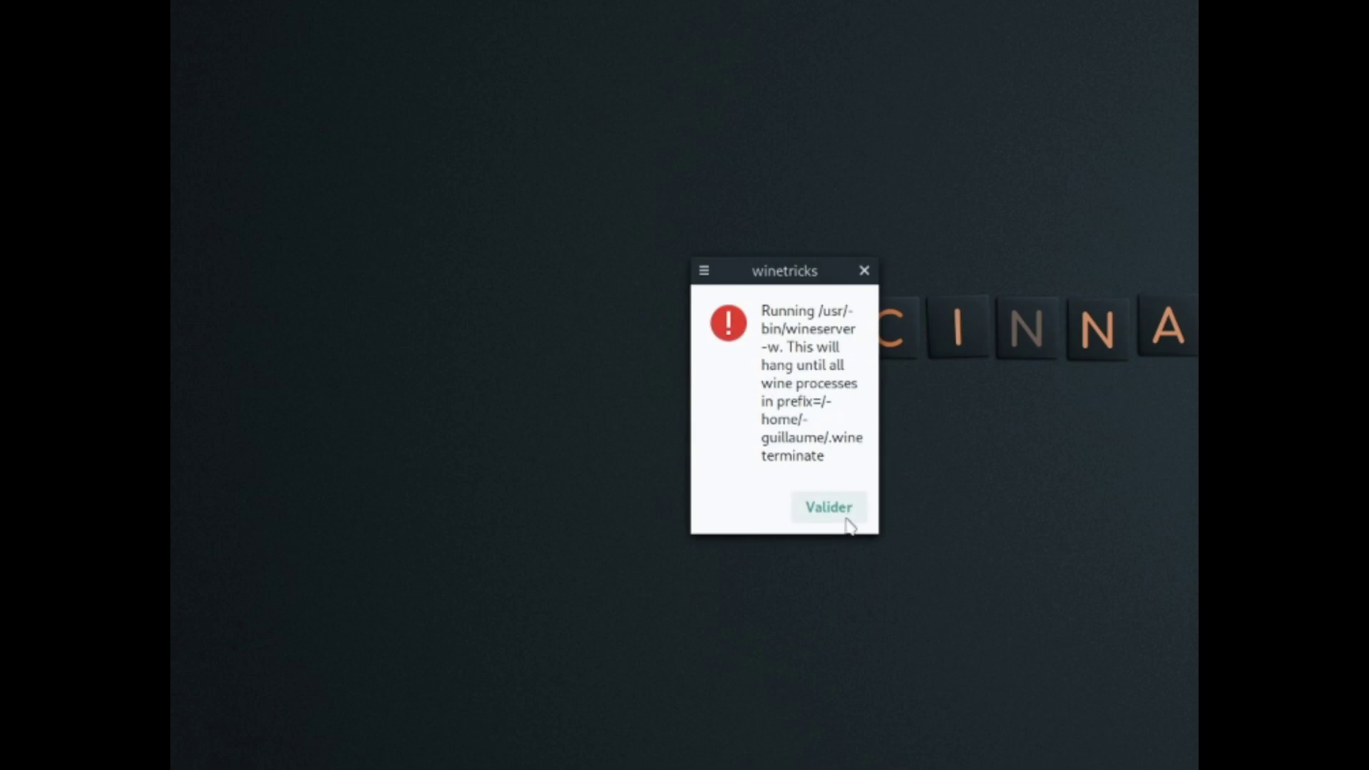
pyautogui.click(833, 506)
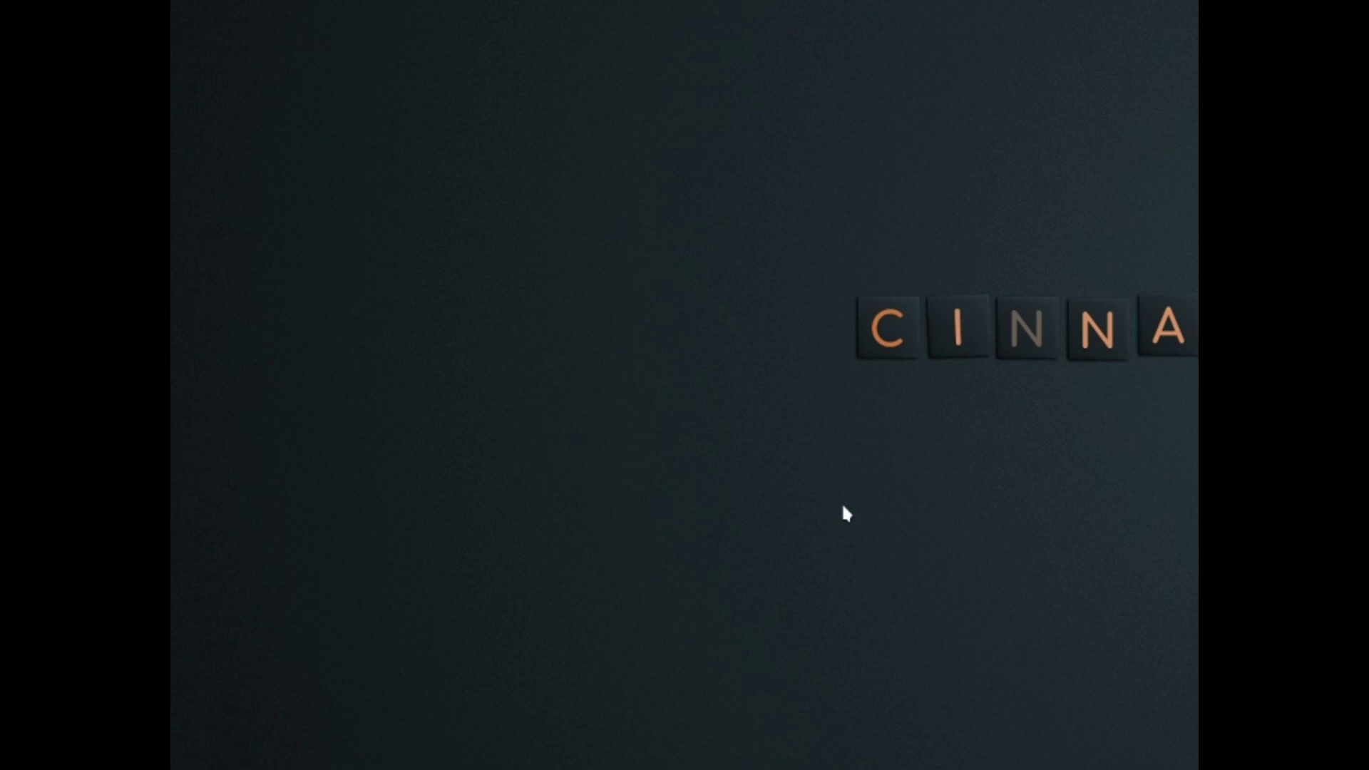
pyautogui.click(831, 598)
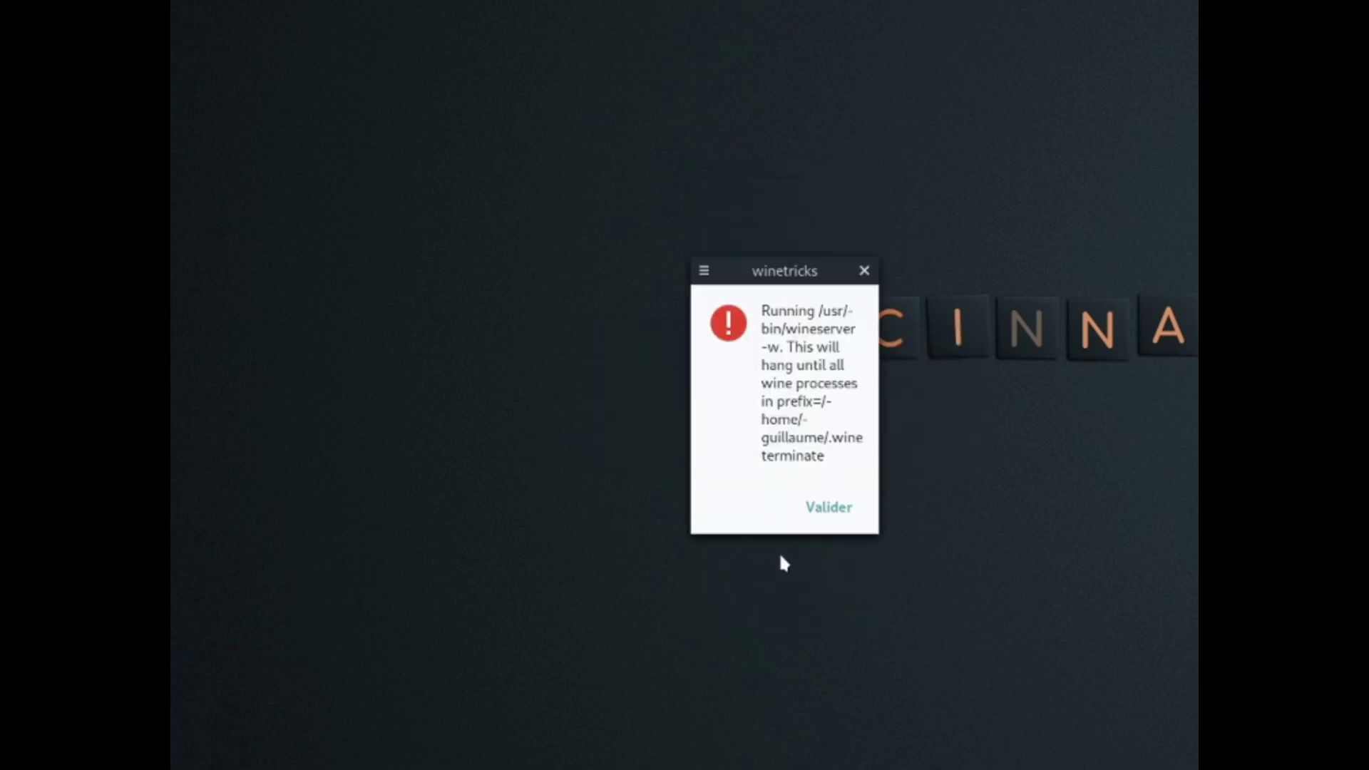
pyautogui.click(833, 512)
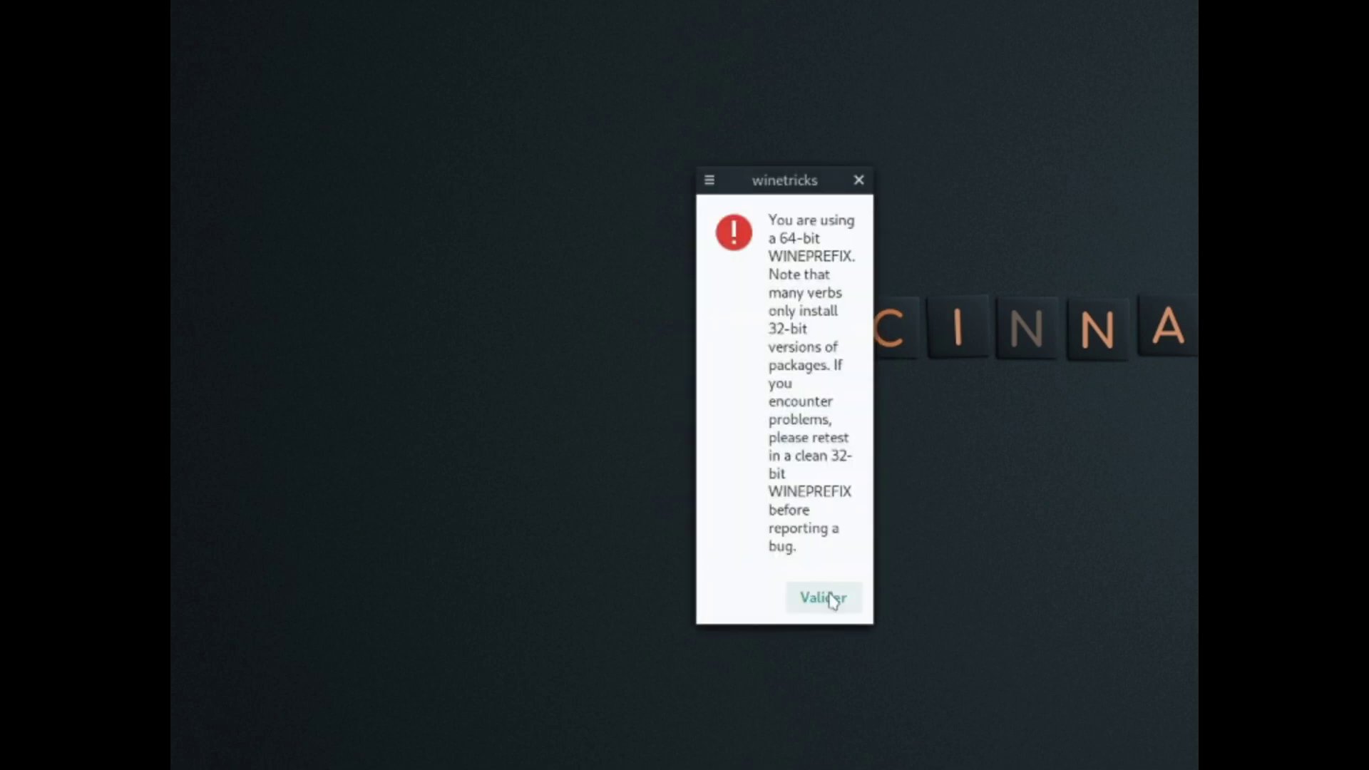
pyautogui.click(832, 601)
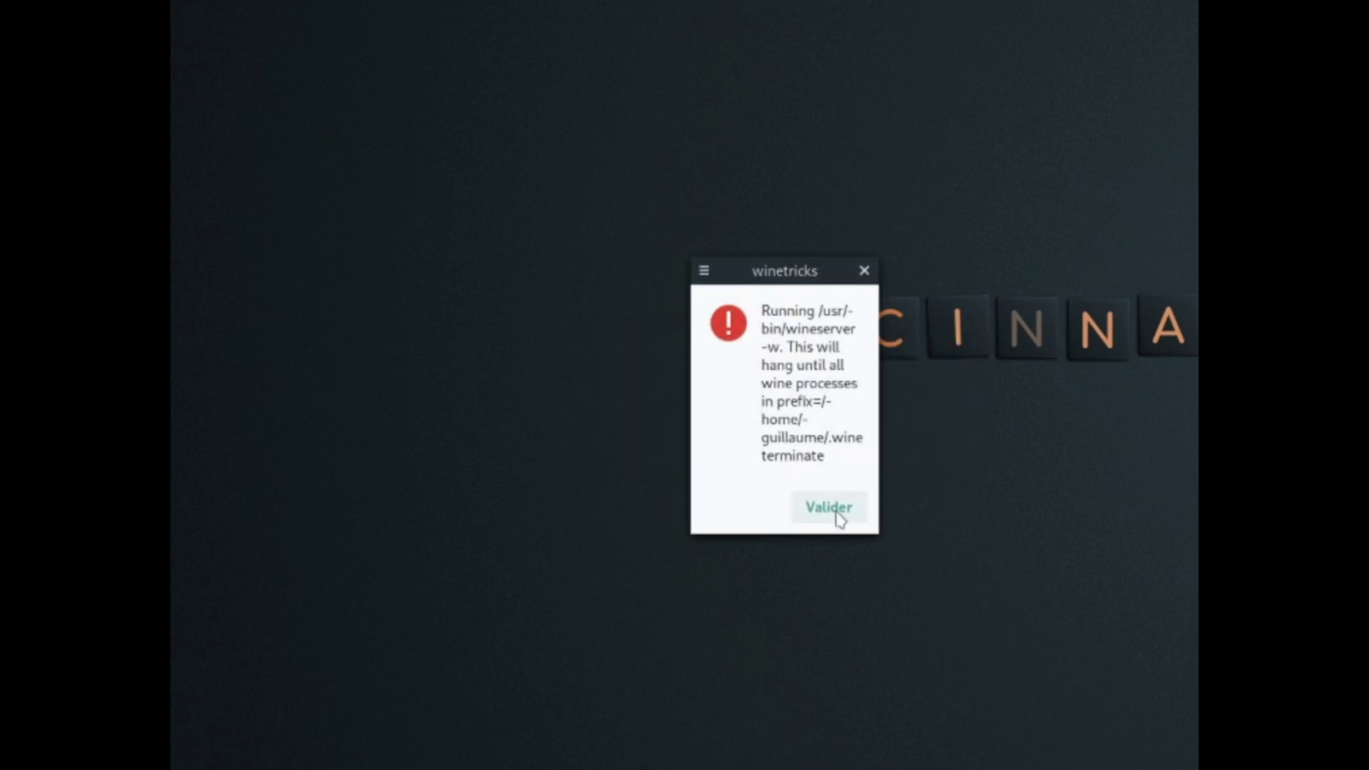
pyautogui.click(835, 515)
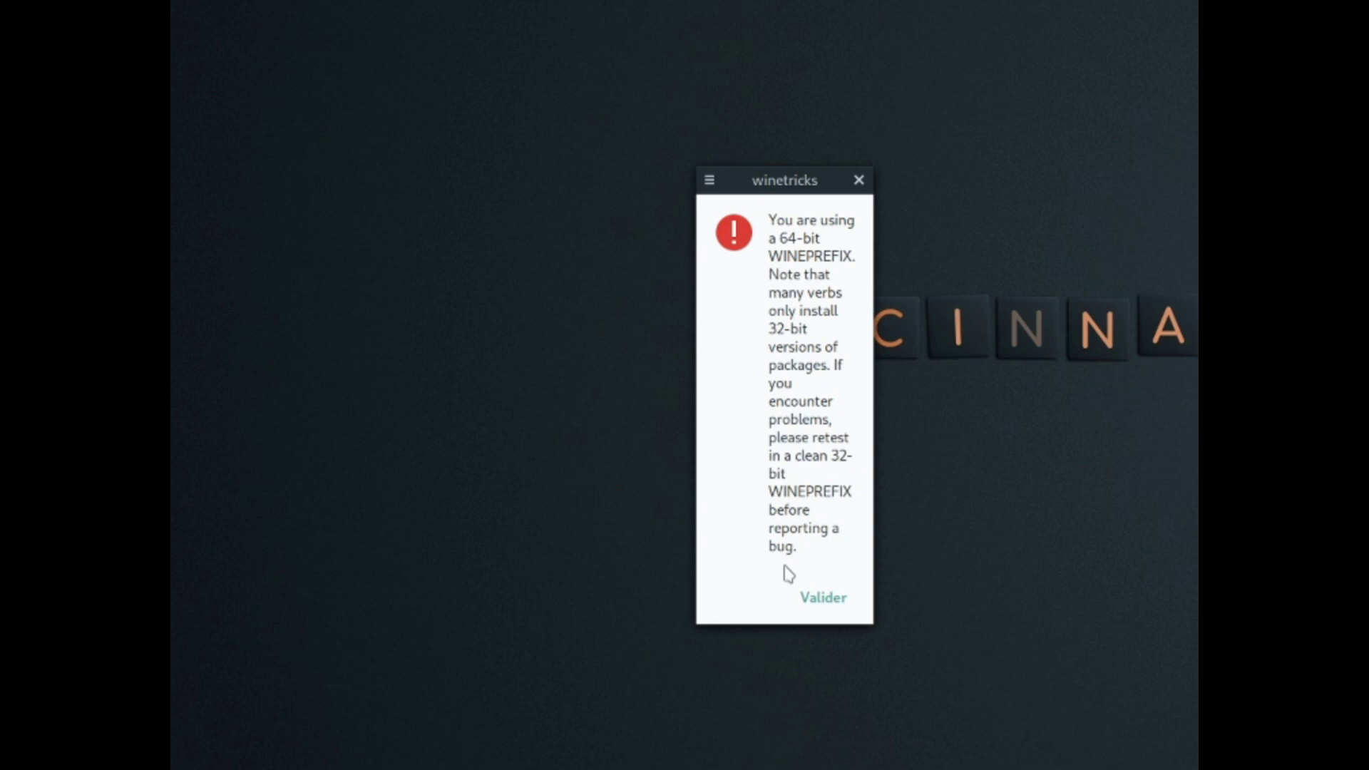
pyautogui.click(824, 597)
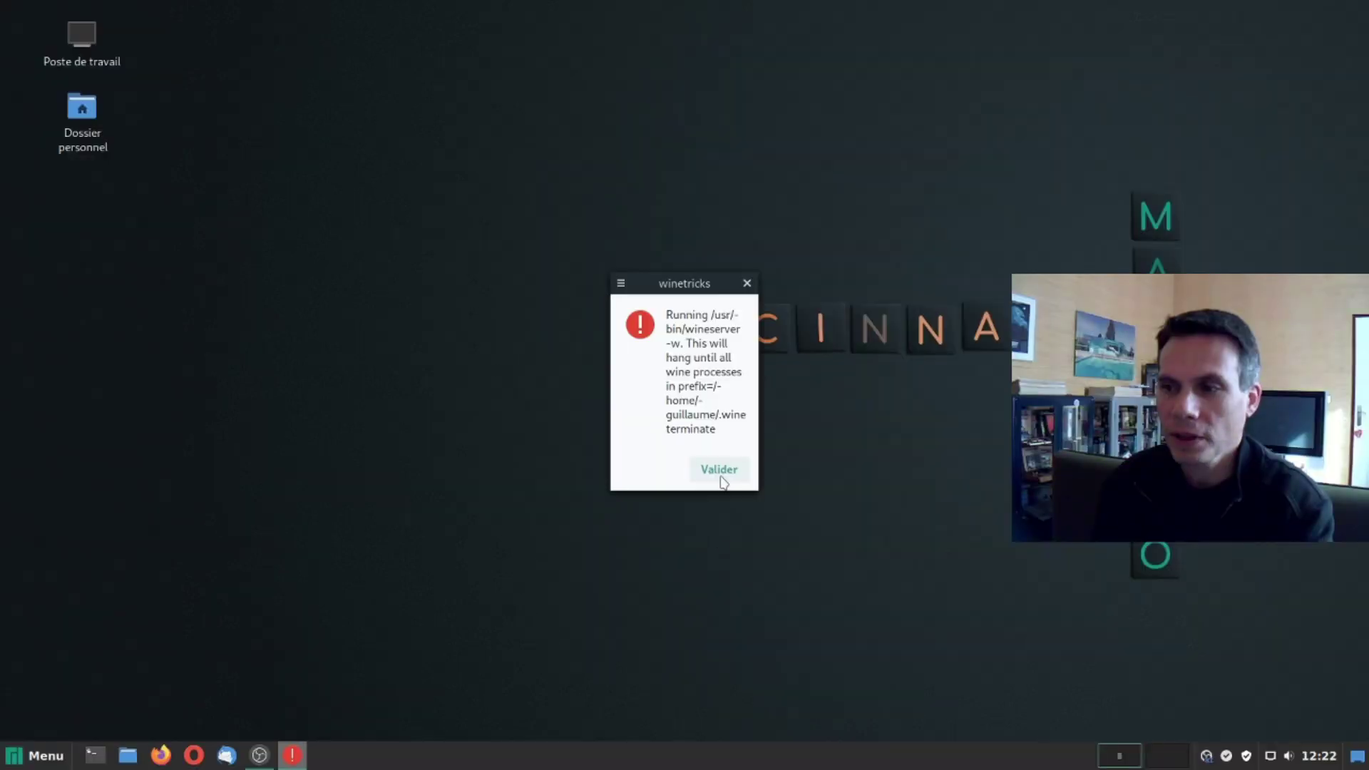
pyautogui.click(720, 472)
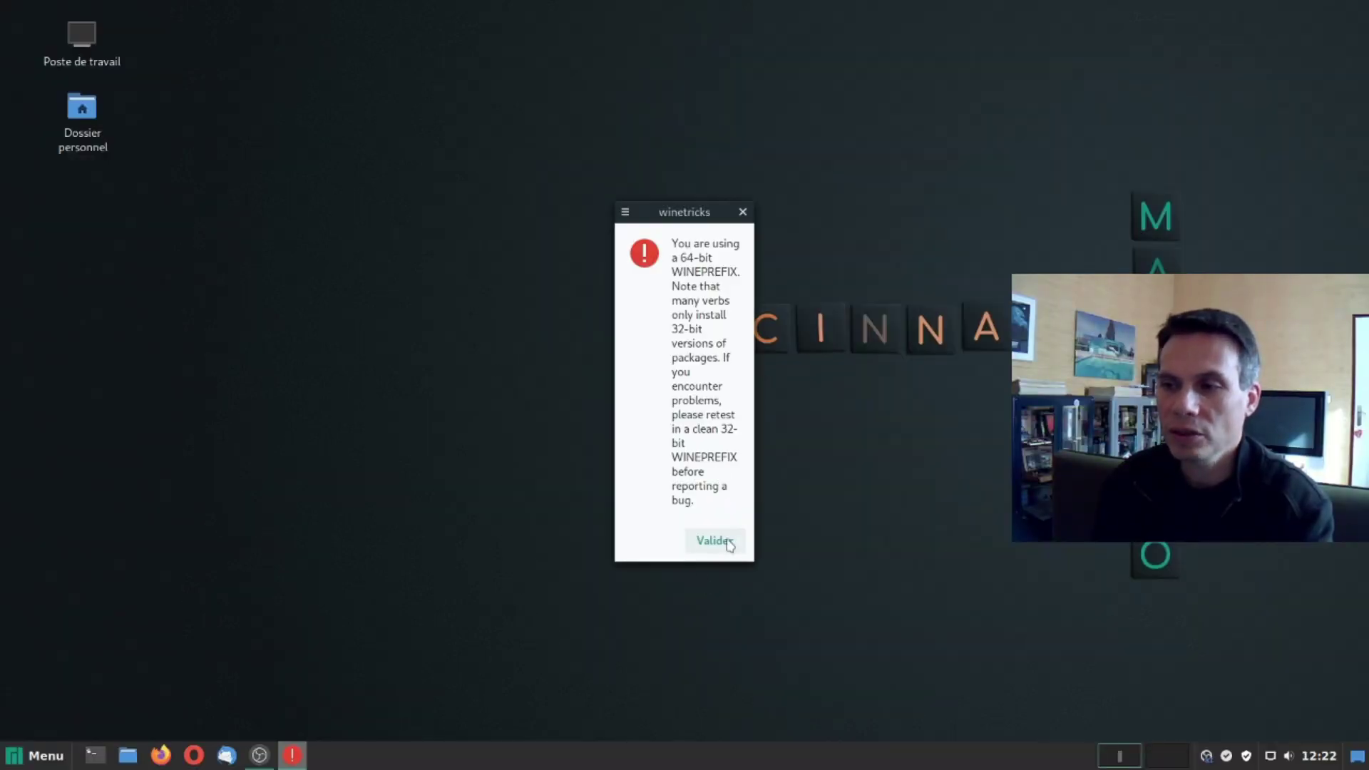
pyautogui.click(724, 542)
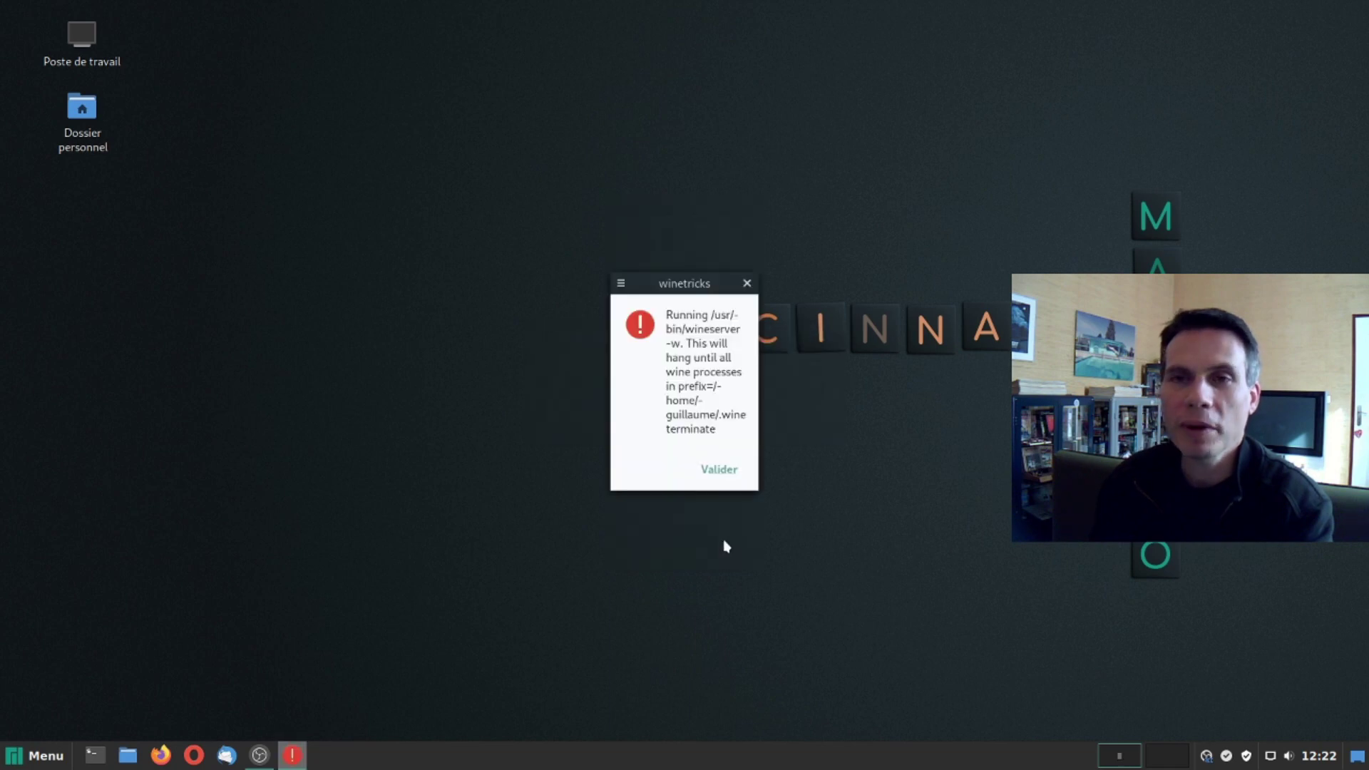
pyautogui.click(722, 478)
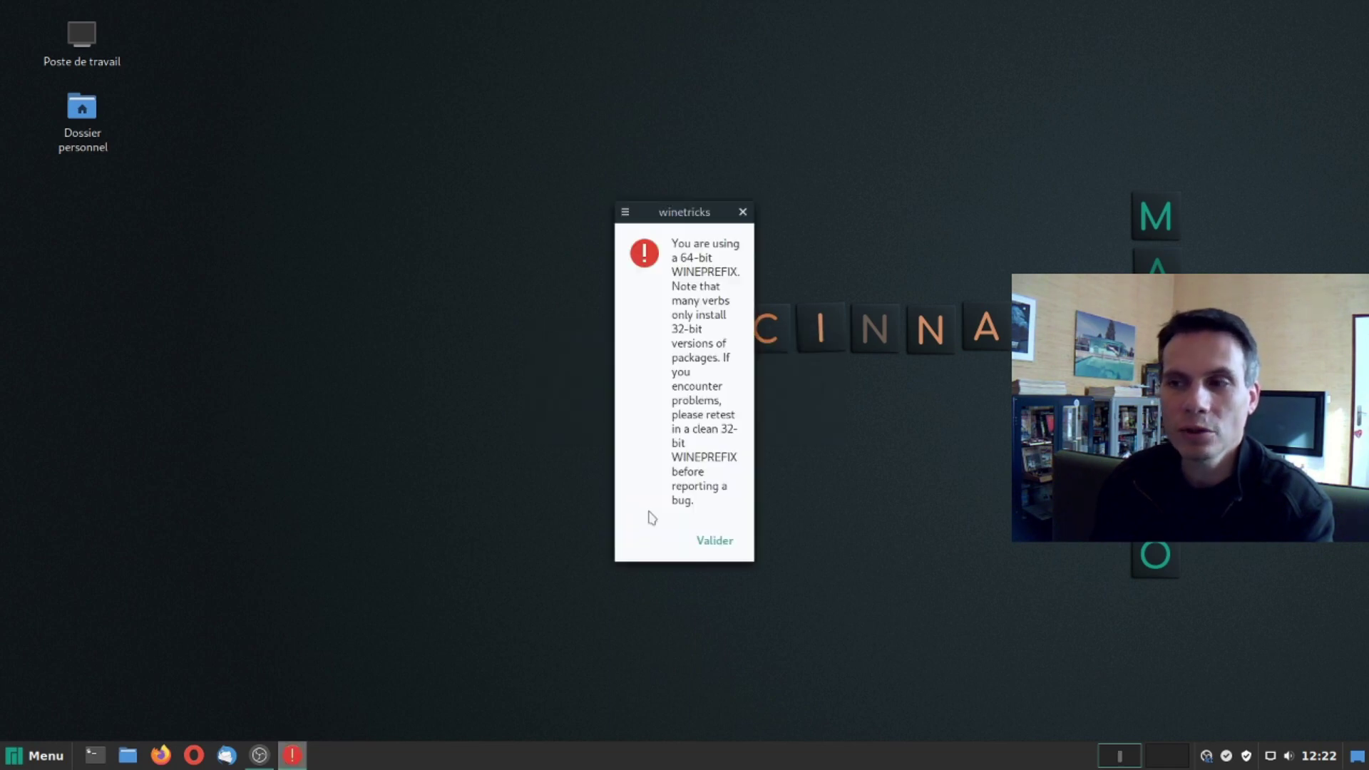
pyautogui.click(711, 545)
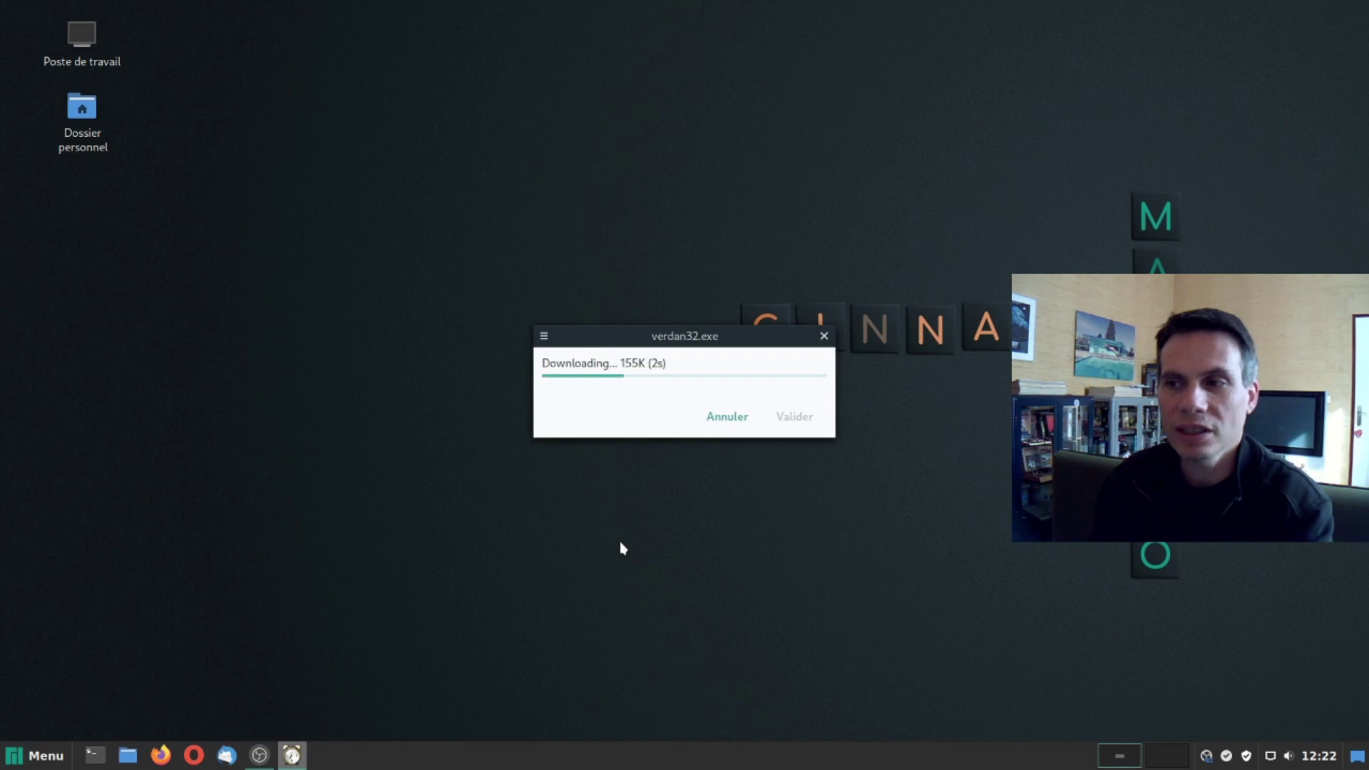
pyautogui.click(717, 470)
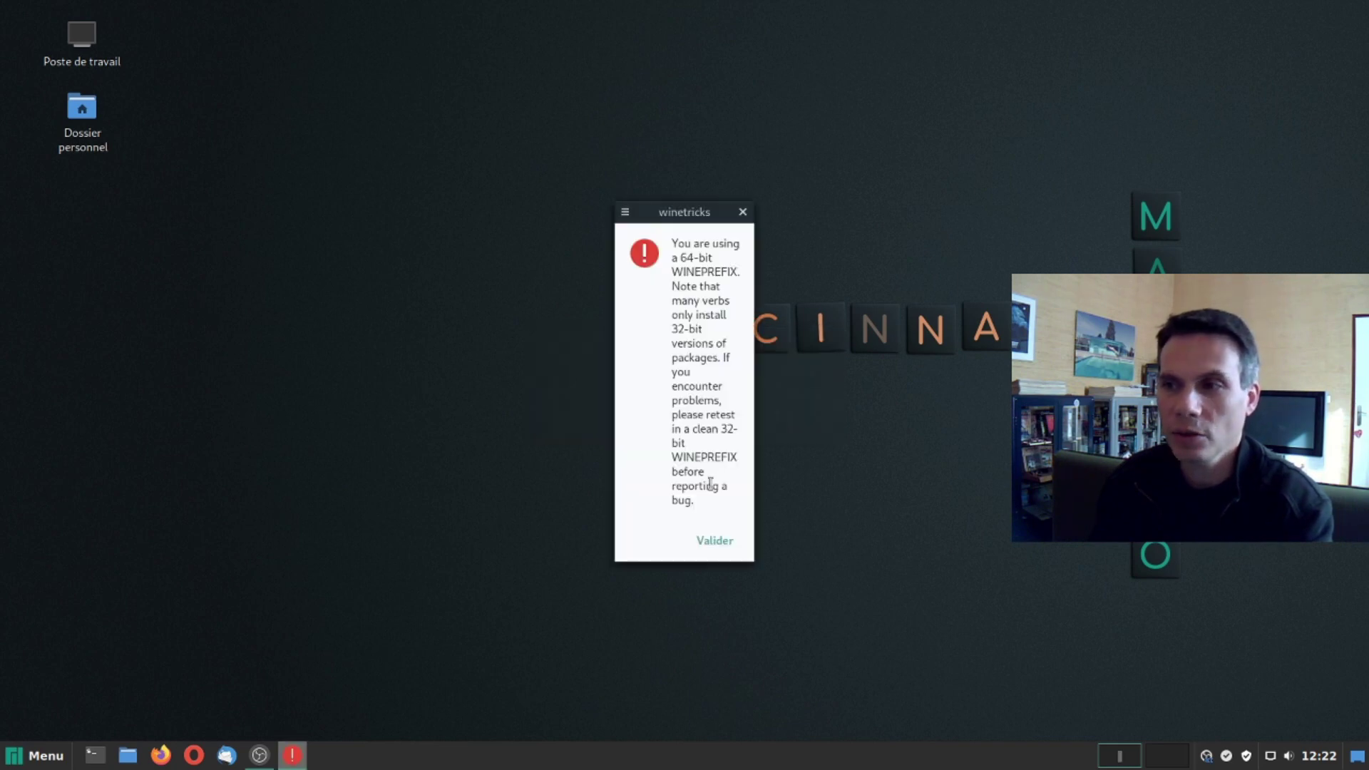
pyautogui.click(718, 540)
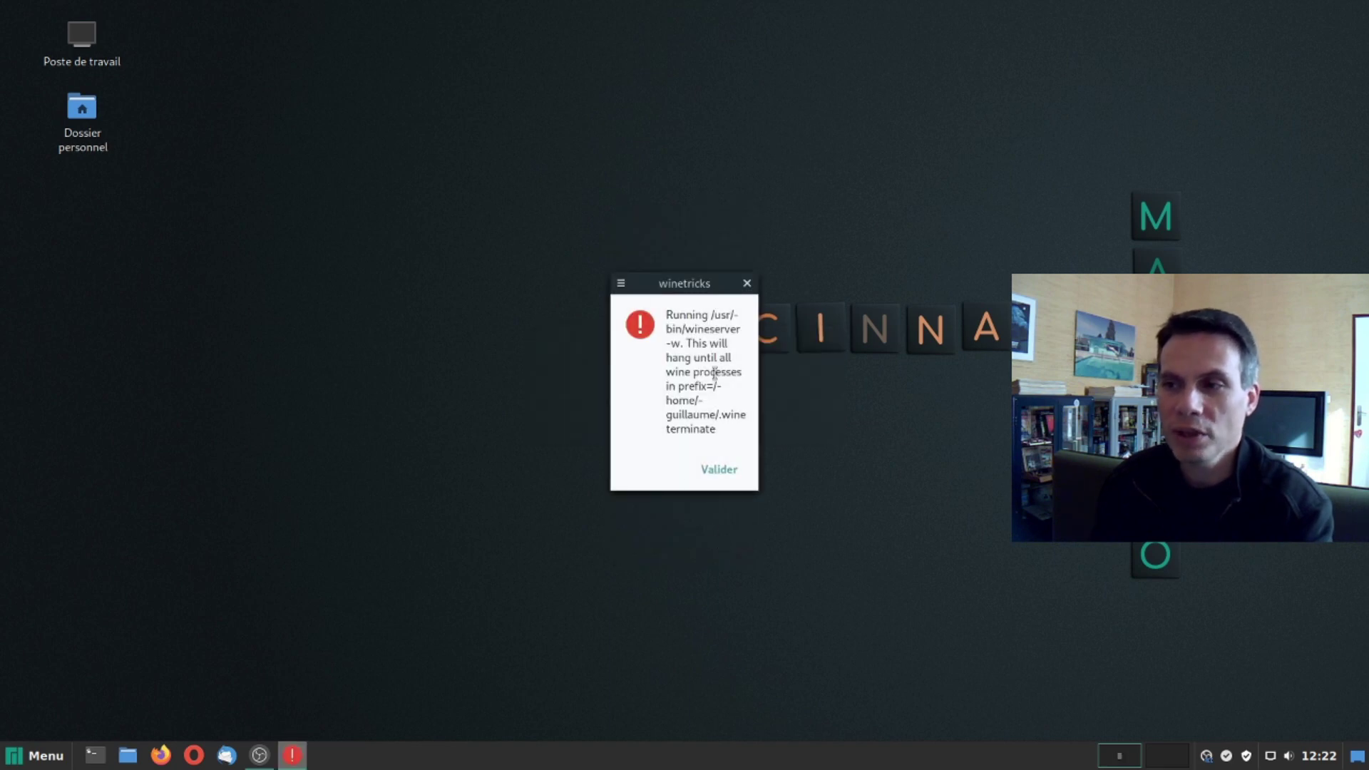
pyautogui.click(720, 470)
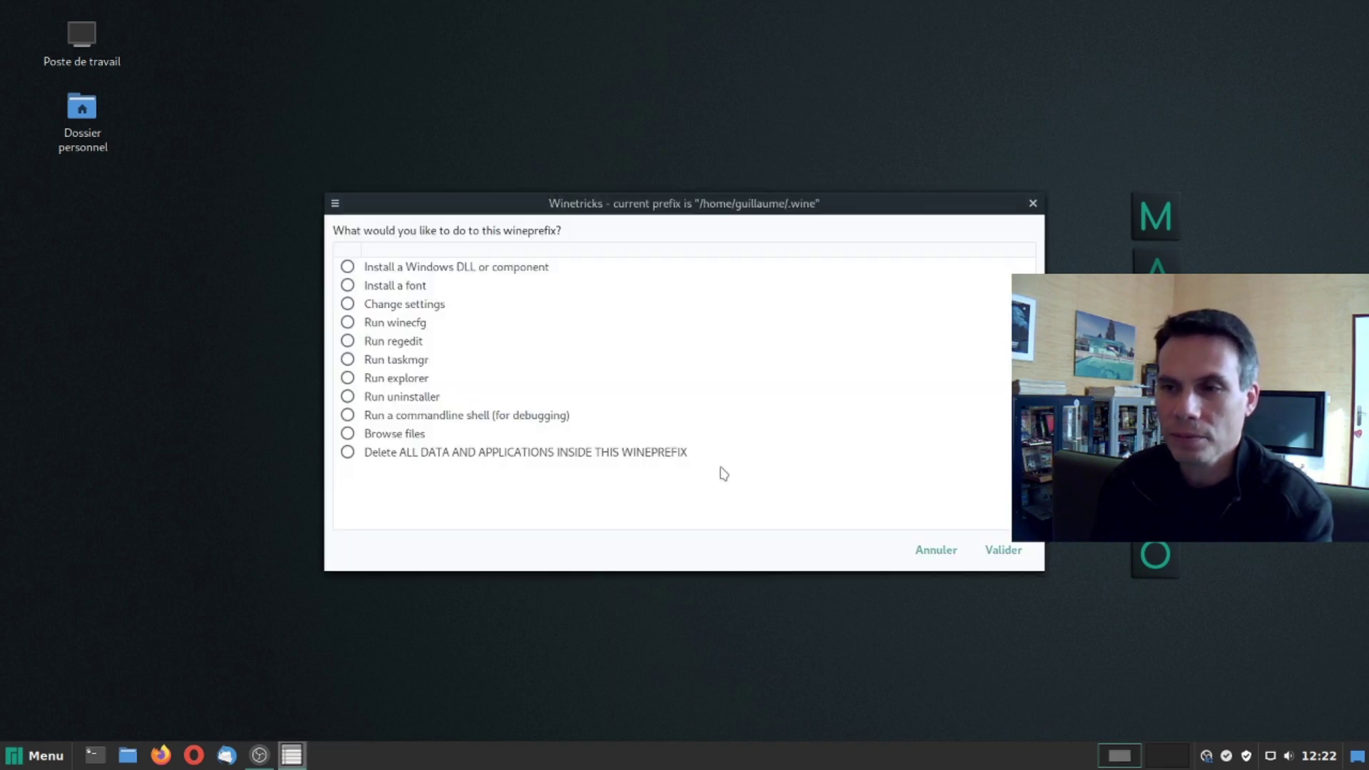
pyautogui.click(1034, 204)
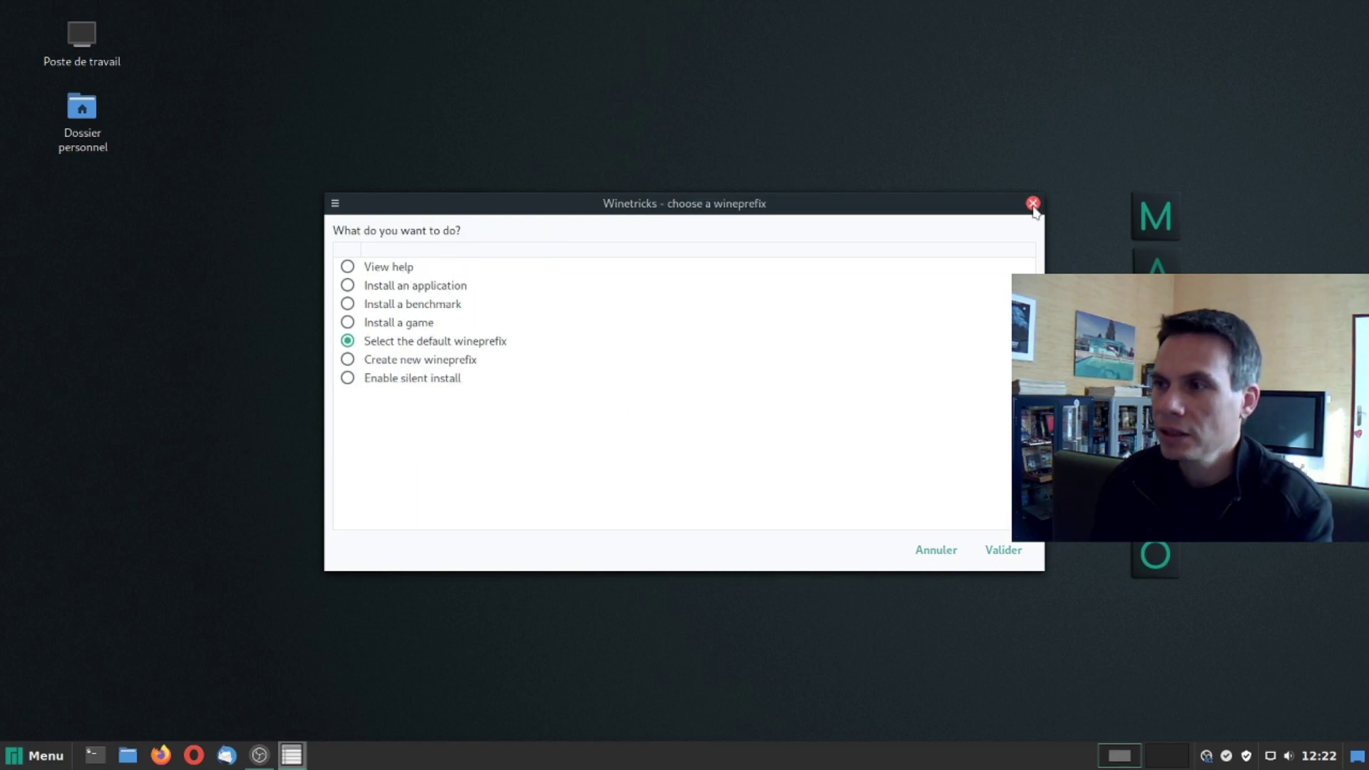
pyautogui.click(1033, 204)
# Step: Launch IrfanView from the application menu's Wine category
pyautogui.click(4, 747)
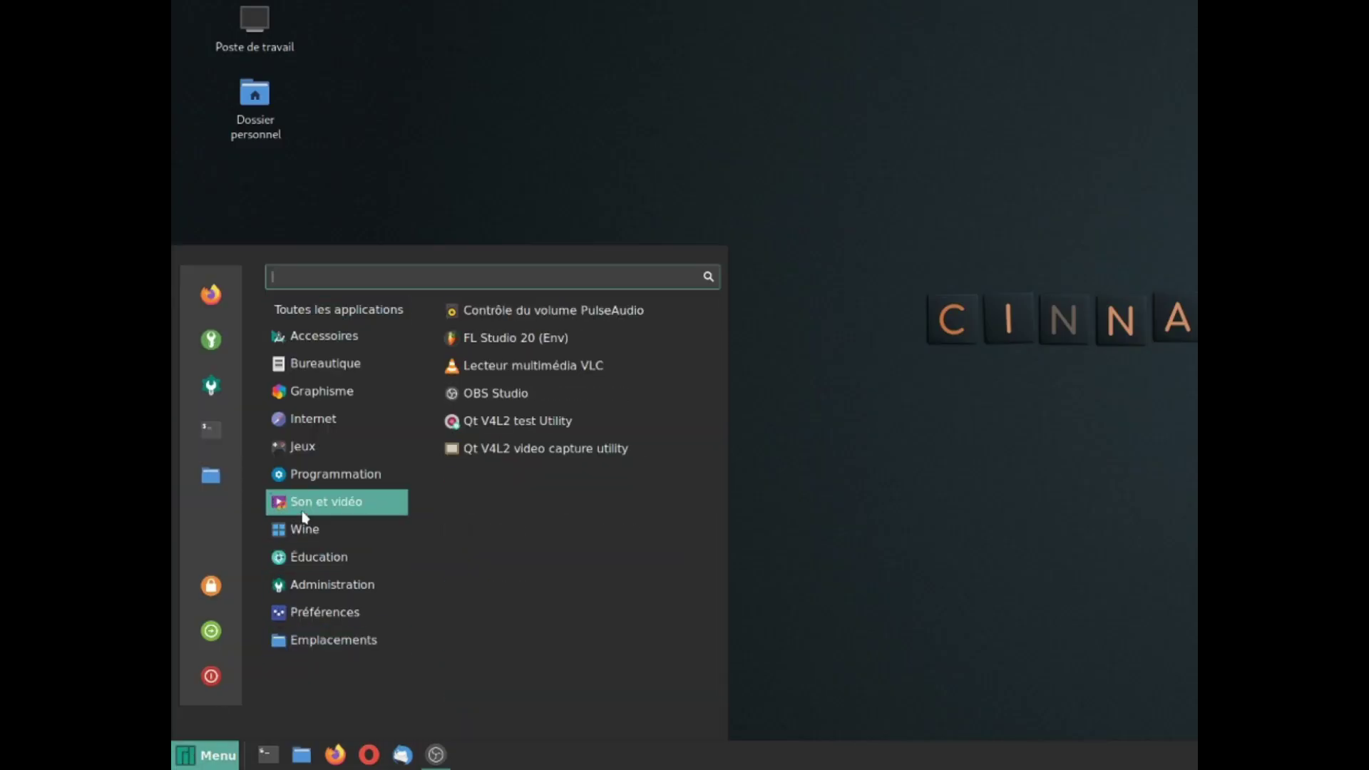
pyautogui.moveTo(140, 538)
pyautogui.click(469, 341)
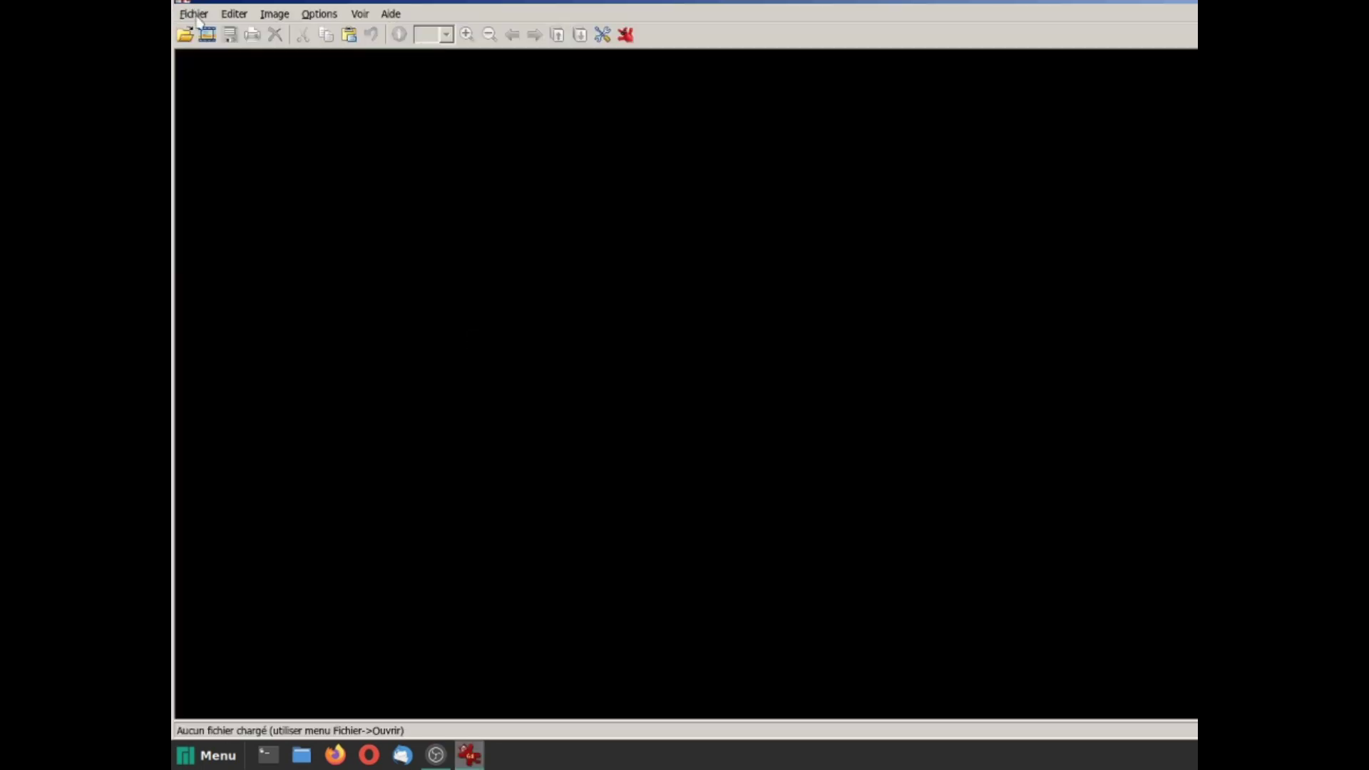
# Step: Look through IrfanView's menus, including Options and Aide, to check how their text renders, and close the program
pyautogui.click(196, 14)
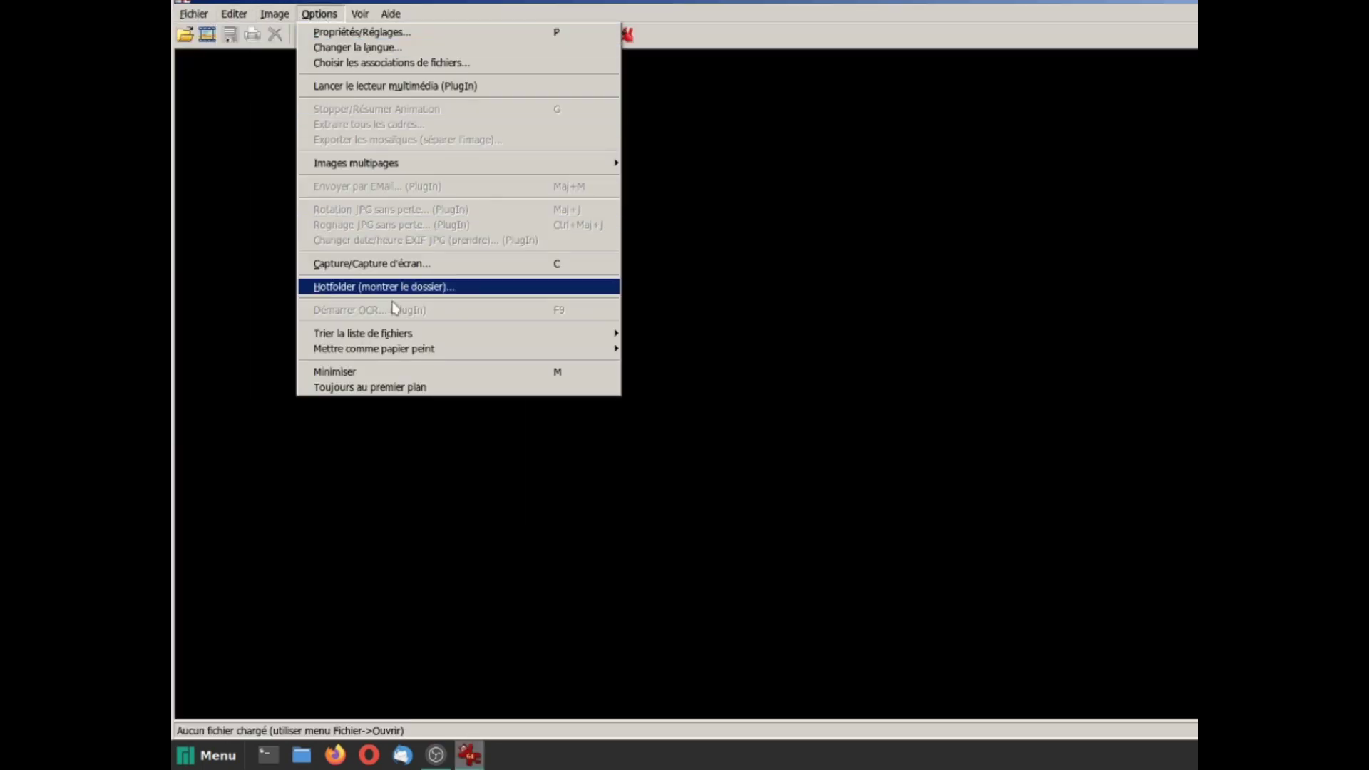
pyautogui.moveTo(391, 14)
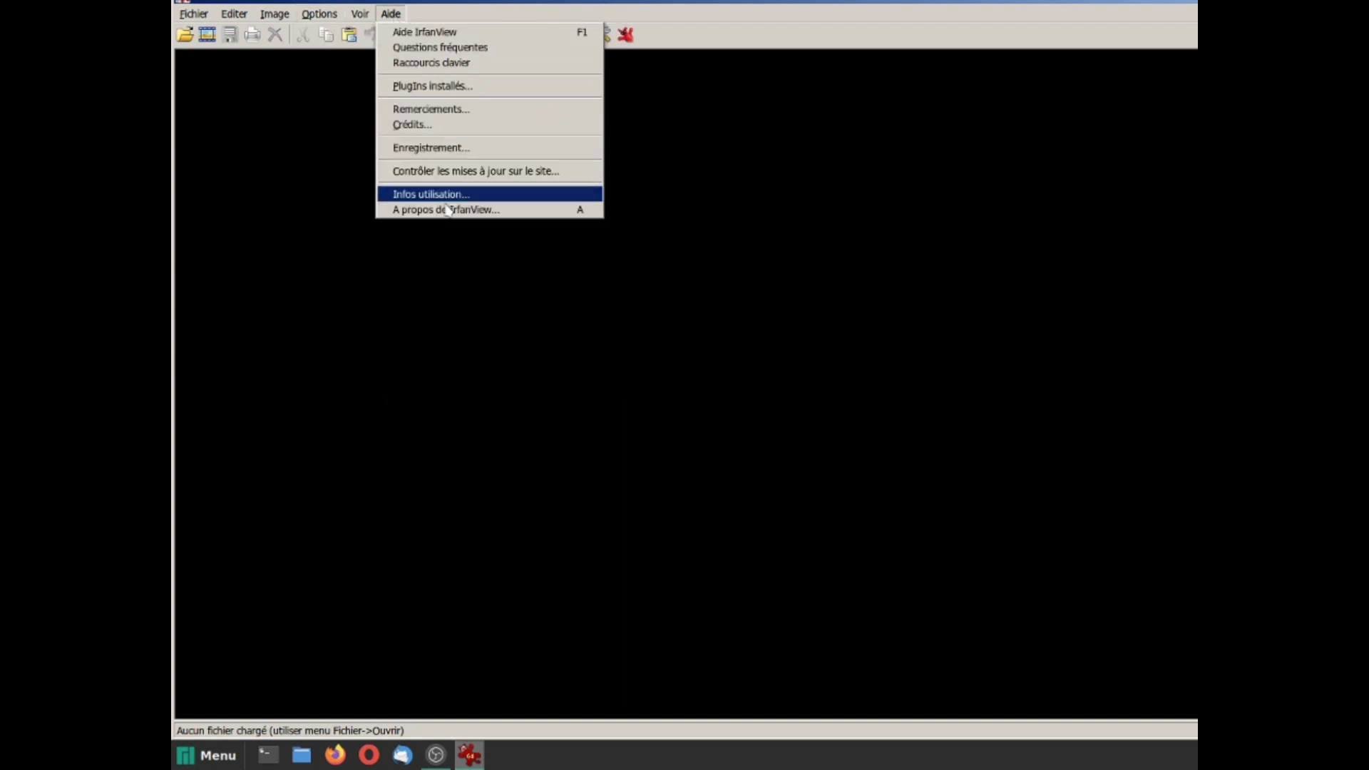
pyautogui.click(325, 17)
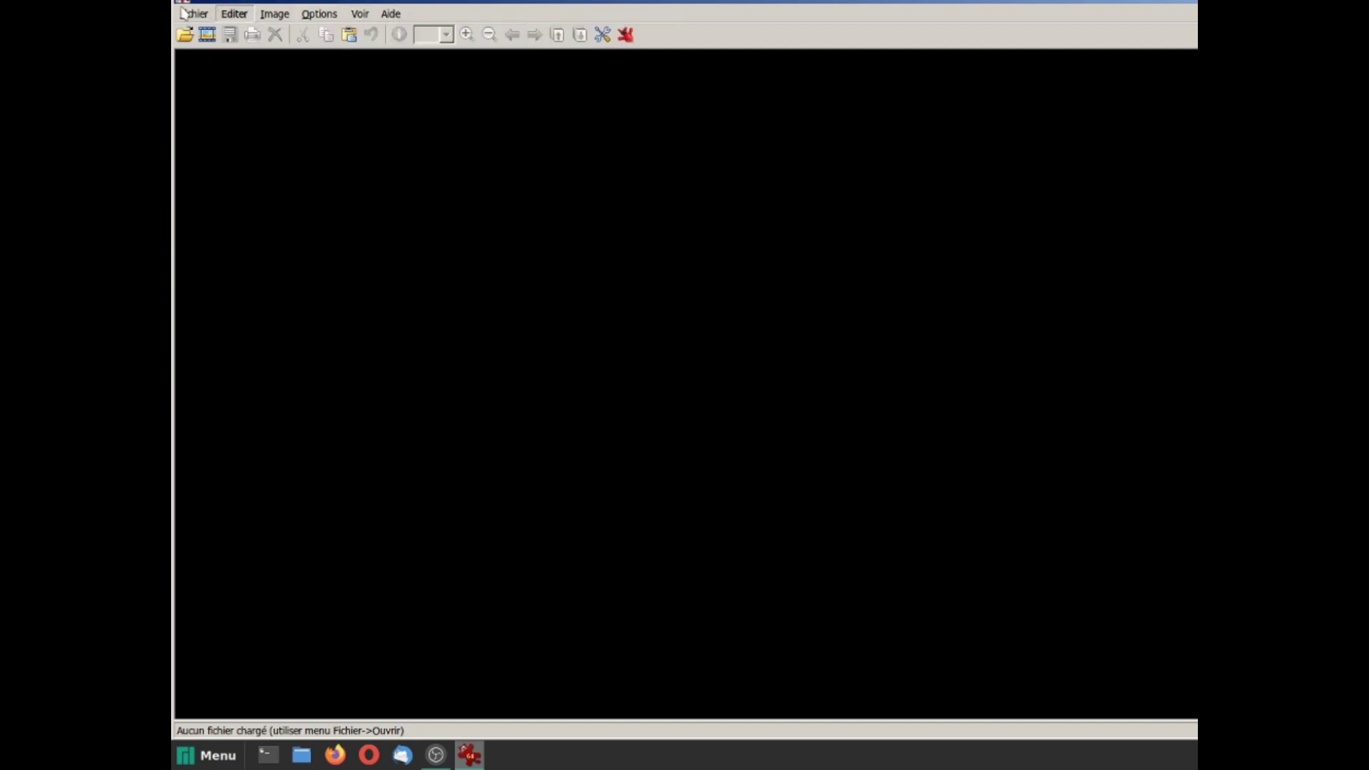
pyautogui.click(391, 14)
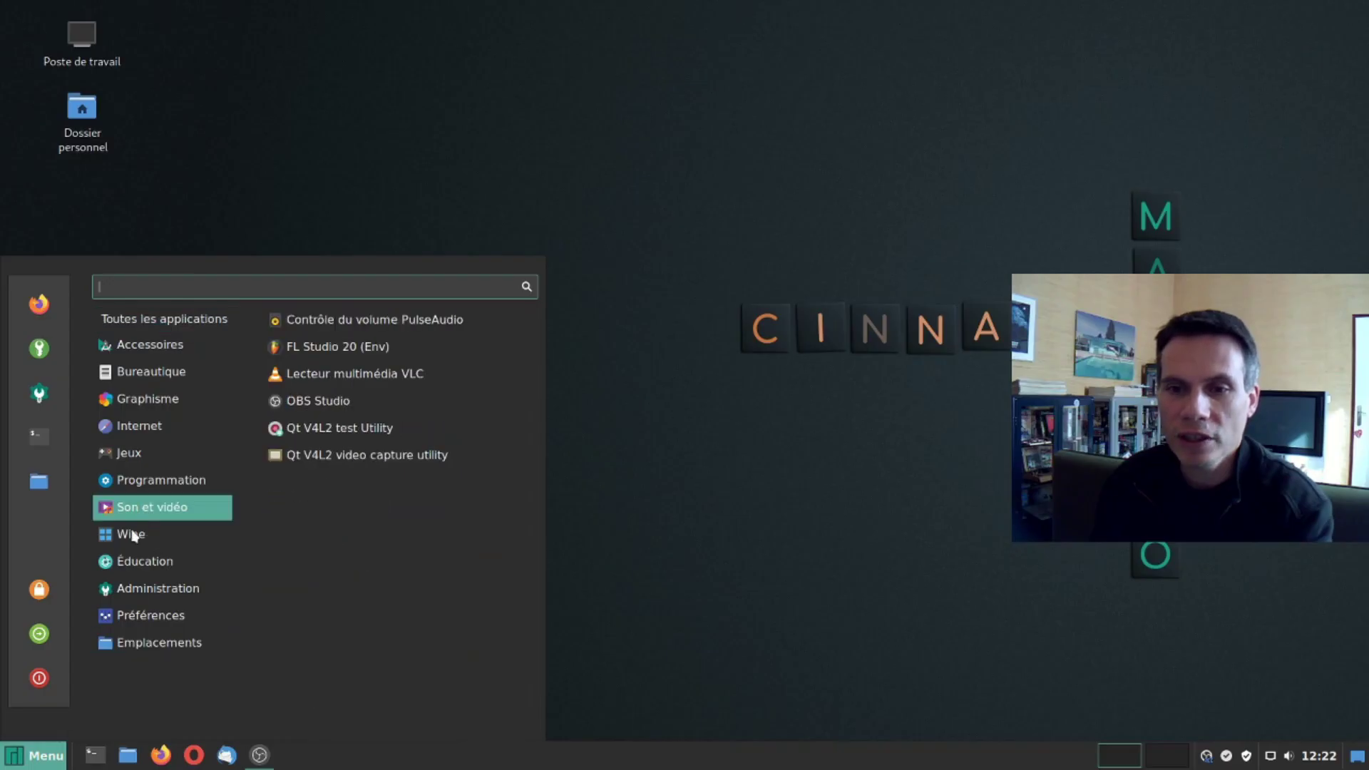
# Step: Launch Wondershare Filmora9 from the application menu's Wine category and check the text rendering in its Aide and Fichier menus
pyautogui.moveTo(171, 537)
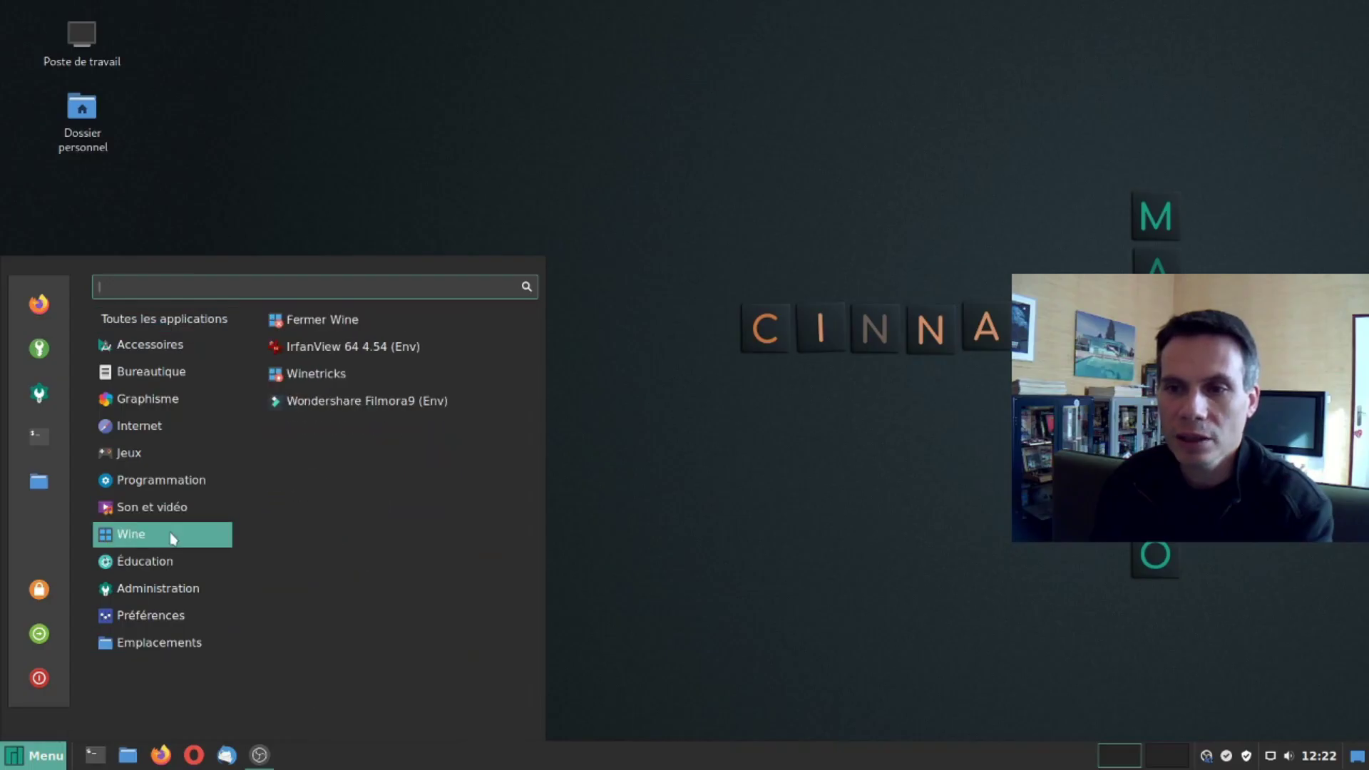
pyautogui.click(308, 400)
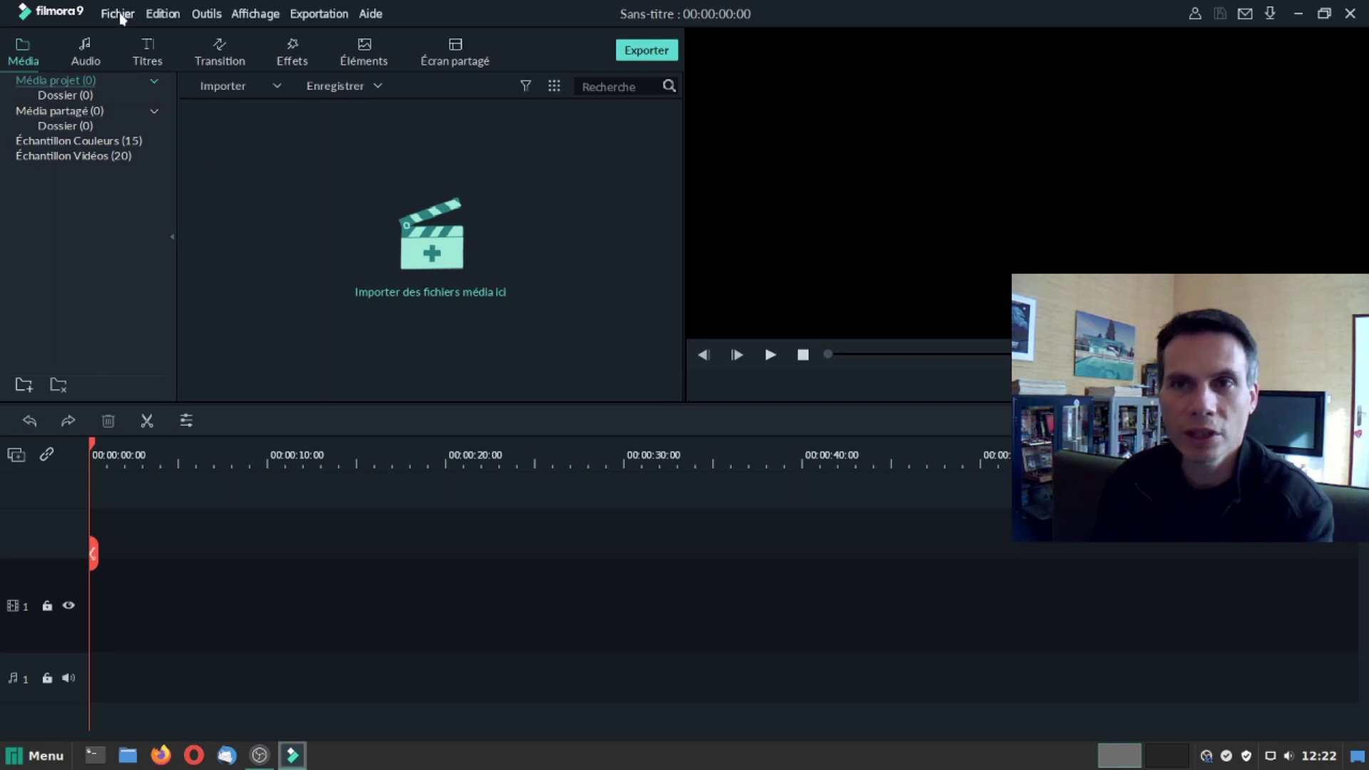
pyautogui.click(242, 14)
pyautogui.moveTo(370, 14)
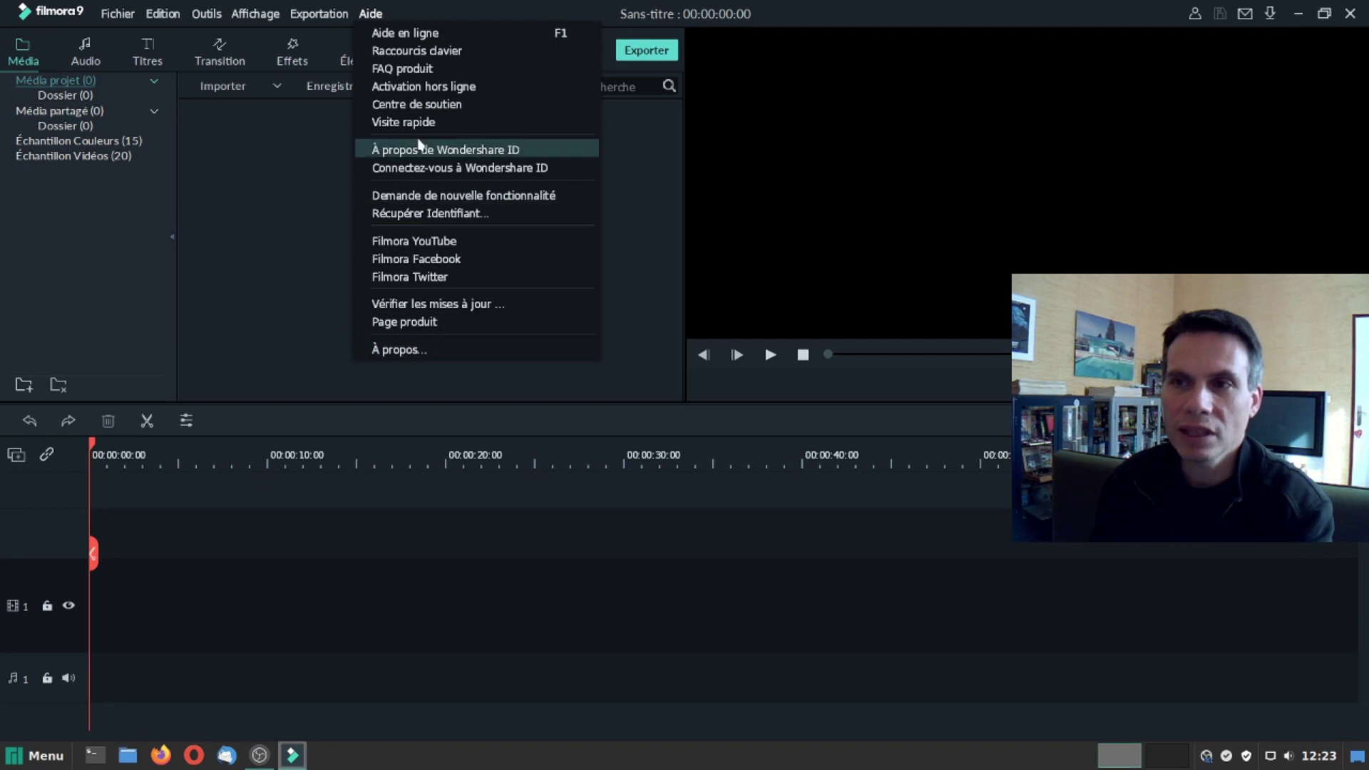
pyautogui.moveTo(314, 15)
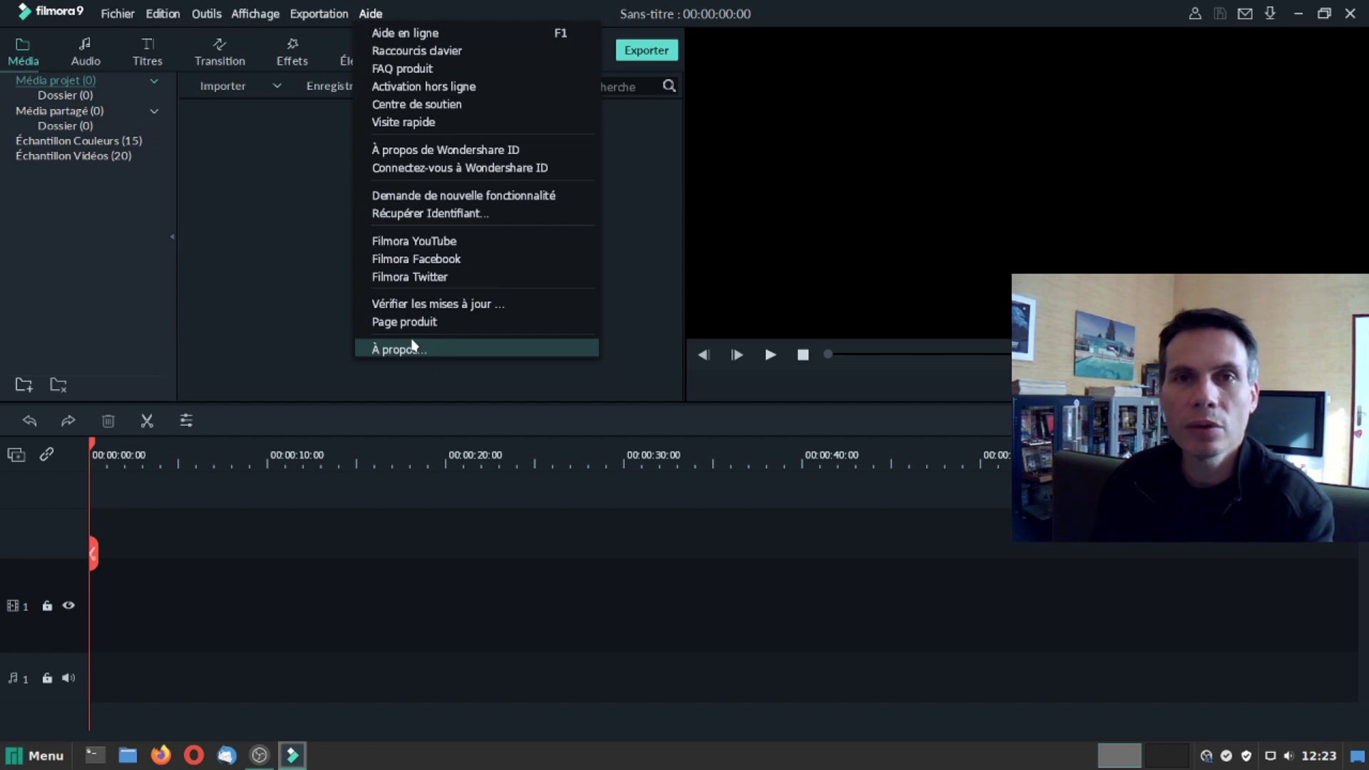
pyautogui.moveTo(131, 16)
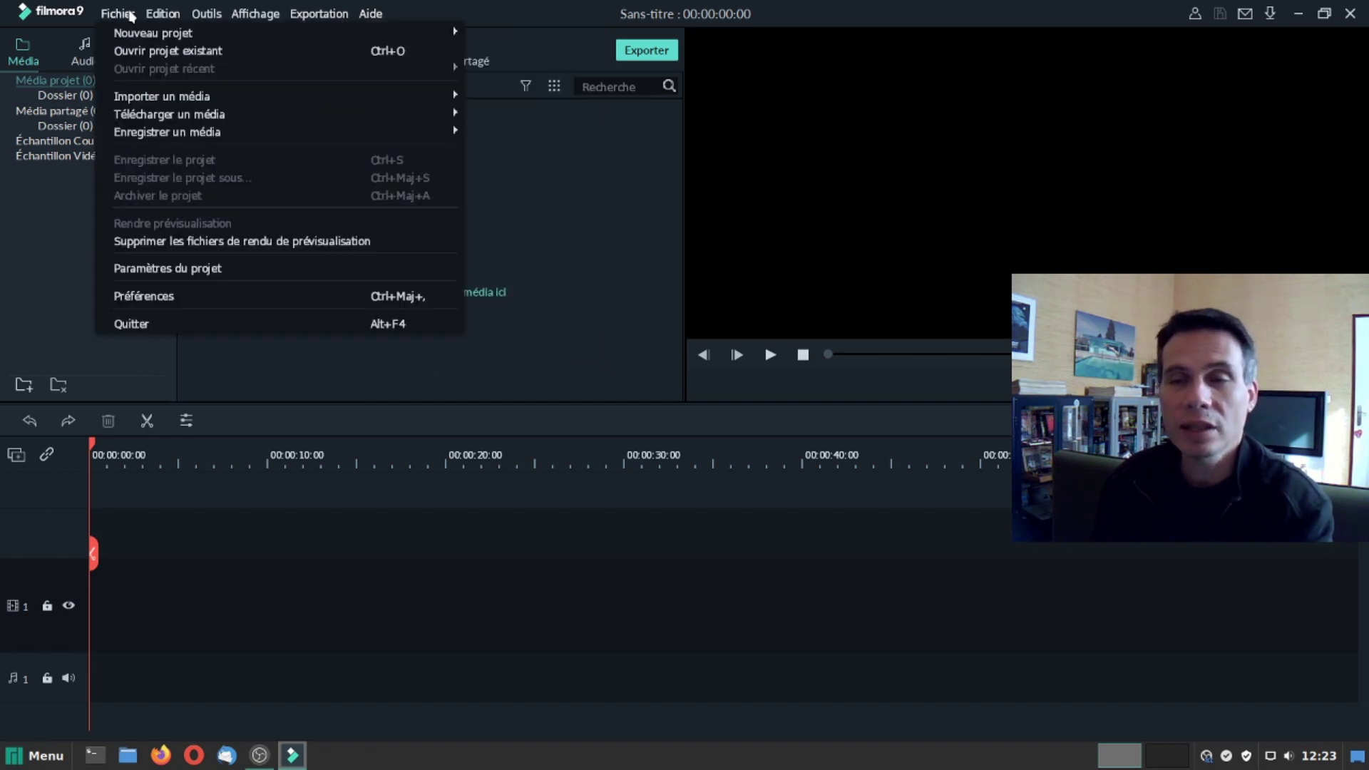